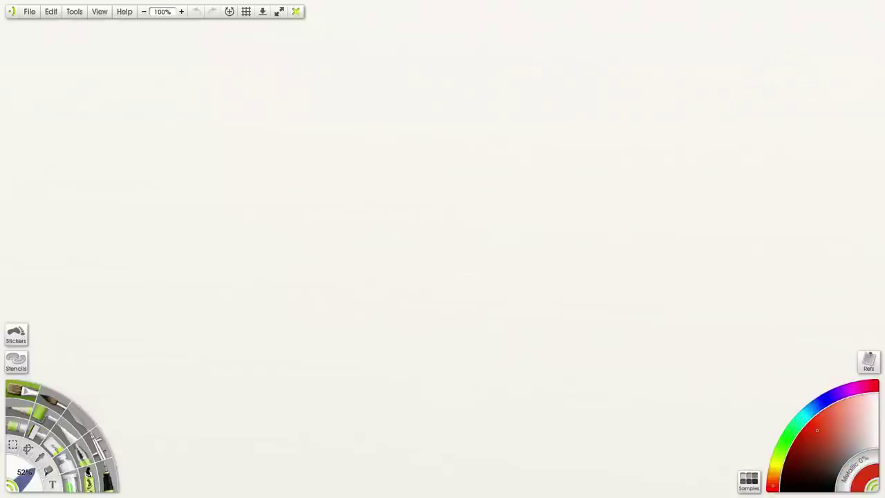
{"action": "left_click", "coordinate": [448, 213]}
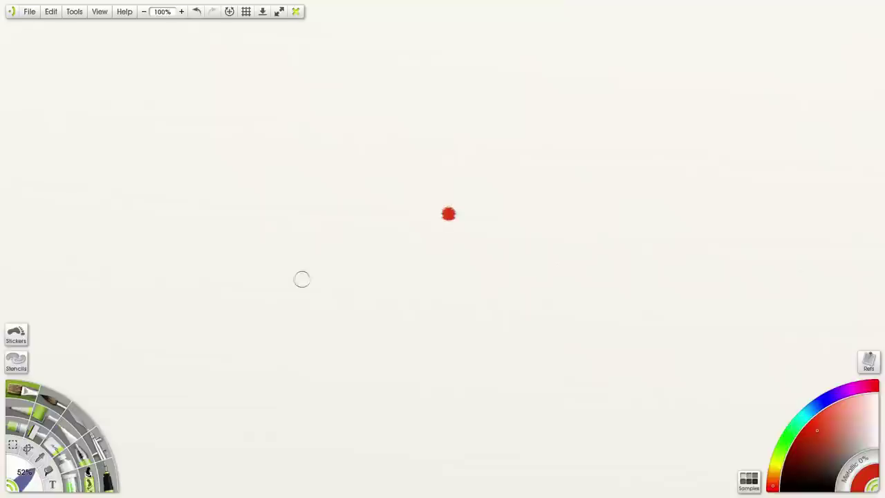
{"action": "key", "text": "ctrl+z"}
{"action": "left_click", "coordinate": [19, 409]}
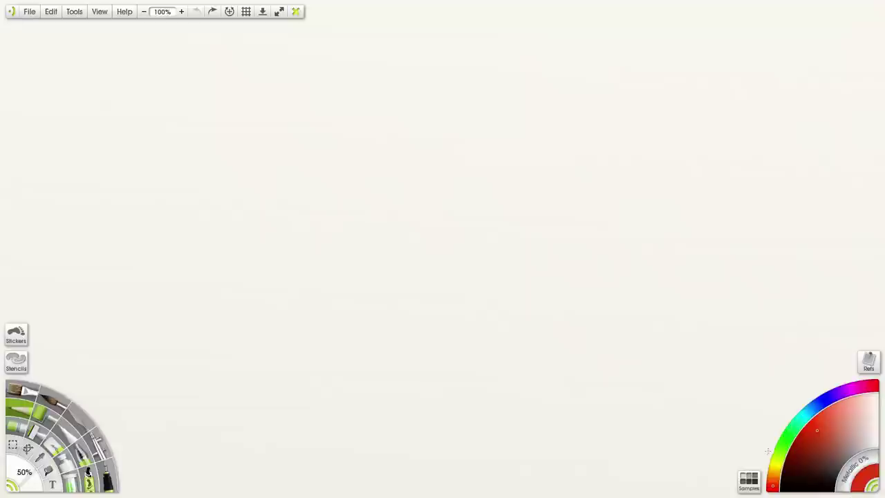
{"action": "left_click", "coordinate": [789, 437]}
{"action": "left_click", "coordinate": [809, 448]}
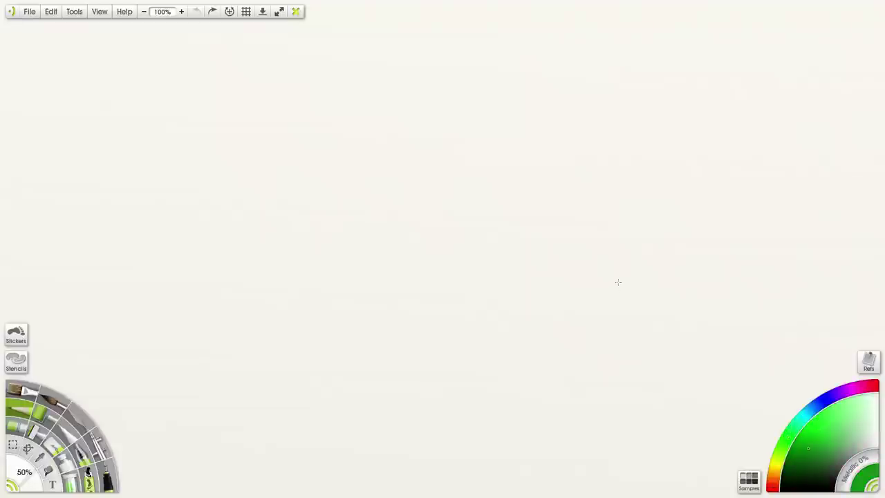
{"action": "key", "text": "x"}
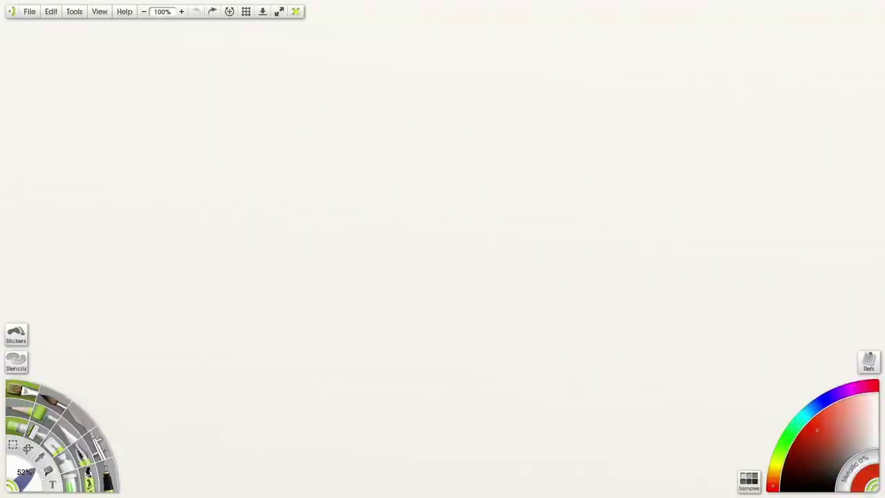
Sketch the outline of a tilted top hat with a curved brim on the blank canvas using a medium-green pencil
{"action": "left_click", "coordinate": [20, 409]}
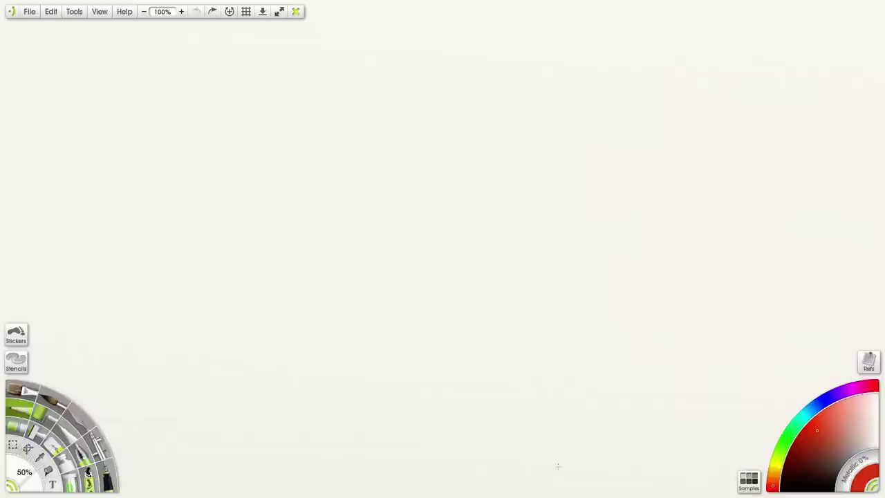
{"action": "left_click", "coordinate": [787, 441]}
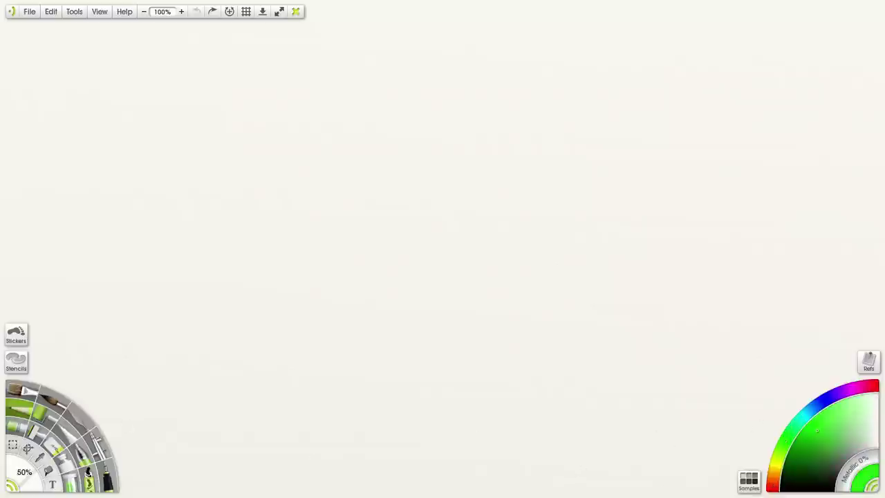
{"action": "left_click", "coordinate": [810, 450]}
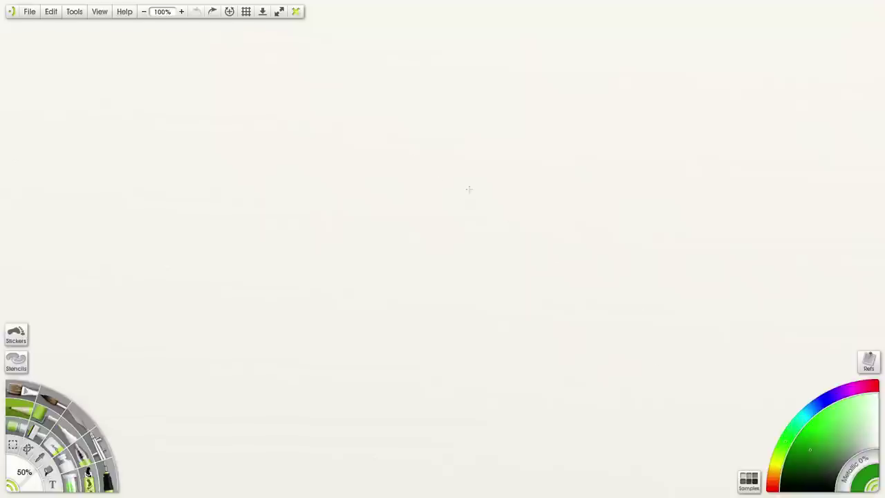
{"action": "mouse_move", "coordinate": [487, 135]}
{"action": "left_mouse_down"}
{"action": "mouse_move", "coordinate": [440, 182]}
{"action": "mouse_move", "coordinate": [384, 192]}
{"action": "mouse_move", "coordinate": [347, 178]}
{"action": "mouse_move", "coordinate": [369, 183]}
{"action": "mouse_move", "coordinate": [358, 164]}
{"action": "mouse_move", "coordinate": [384, 187]}
{"action": "mouse_move", "coordinate": [488, 160]}
{"action": "mouse_move", "coordinate": [463, 93]}
{"action": "mouse_move", "coordinate": [478, 93]}
{"action": "mouse_move", "coordinate": [473, 137]}
{"action": "mouse_move", "coordinate": [490, 40]}
{"action": "mouse_move", "coordinate": [478, 49]}
{"action": "mouse_move", "coordinate": [463, 35]}
{"action": "mouse_move", "coordinate": [410, 31]}
{"action": "mouse_move", "coordinate": [341, 76]}
{"action": "mouse_move", "coordinate": [332, 102]}
{"action": "mouse_move", "coordinate": [376, 162]}
{"action": "mouse_move", "coordinate": [462, 152]}
{"action": "mouse_move", "coordinate": [493, 130]}
{"action": "mouse_move", "coordinate": [501, 142]}
{"action": "left_mouse_up"}
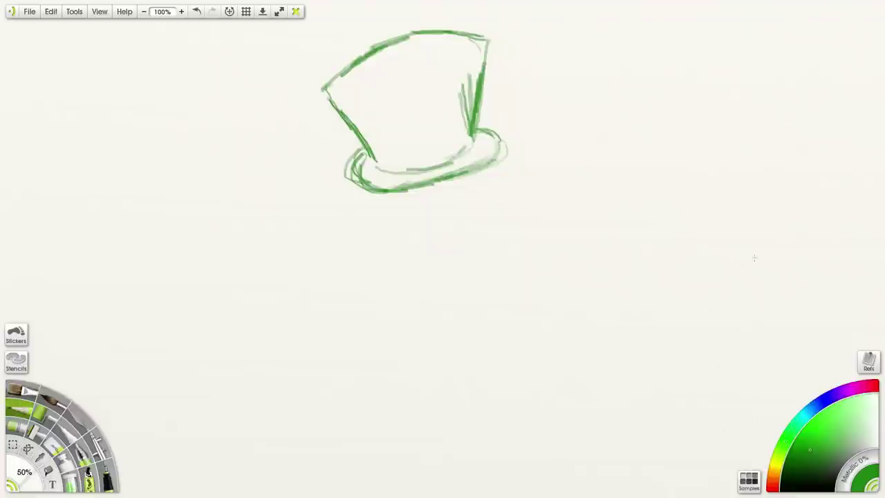
Draw and shade a hatband in very dark brown around the base of the hat's crown
{"action": "left_click_drag", "start_coordinate": [751, 319], "coordinate": [755, 354]}
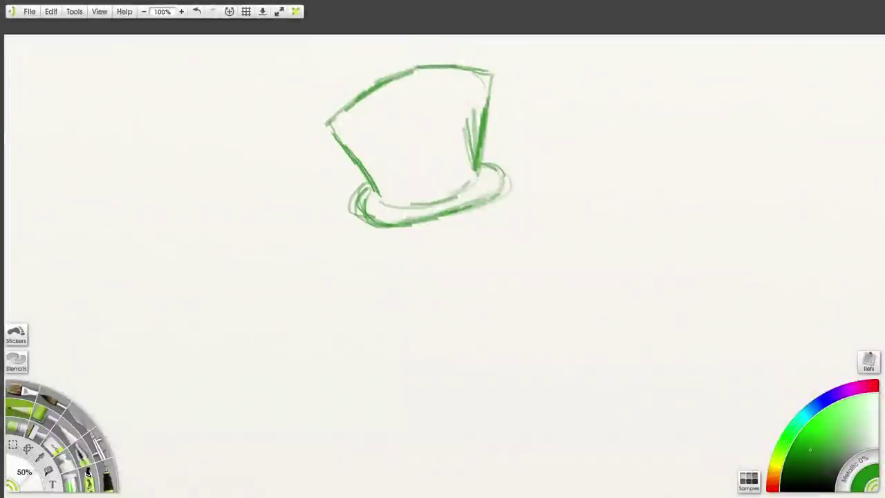
{"action": "left_click", "coordinate": [816, 445]}
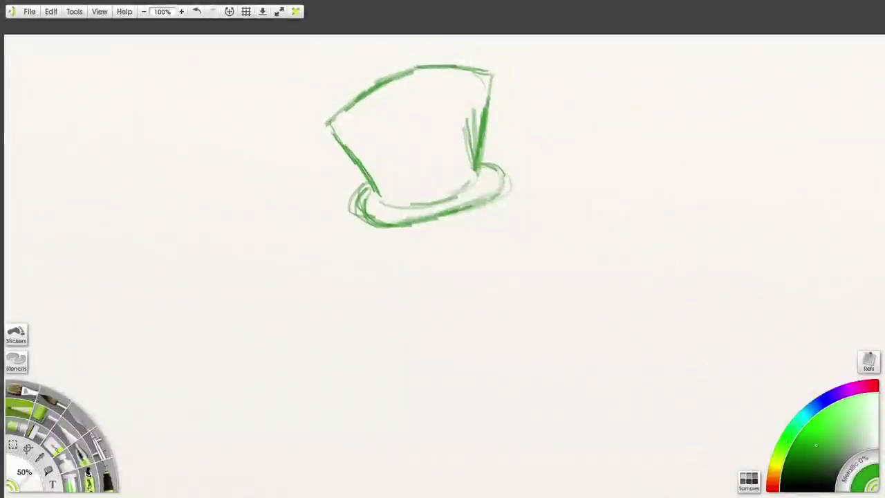
{"action": "left_click", "coordinate": [773, 481]}
{"action": "left_click_drag", "start_coordinate": [817, 447], "coordinate": [811, 477]}
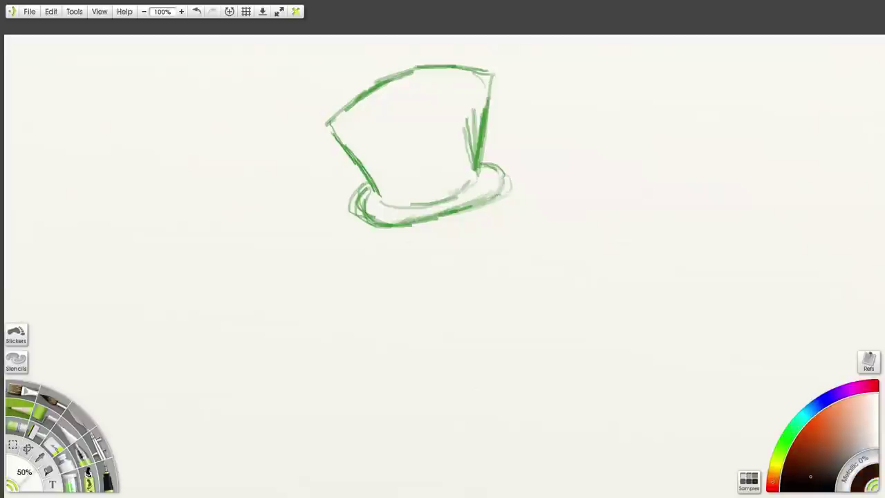
{"action": "mouse_move", "coordinate": [377, 185]}
{"action": "left_mouse_down"}
{"action": "mouse_move", "coordinate": [476, 156]}
{"action": "mouse_move", "coordinate": [423, 195]}
{"action": "mouse_move", "coordinate": [380, 202]}
{"action": "mouse_move", "coordinate": [434, 186]}
{"action": "mouse_move", "coordinate": [462, 163]}
{"action": "left_mouse_up"}
{"action": "mouse_move", "coordinate": [418, 186]}
{"action": "left_mouse_down"}
{"action": "mouse_move", "coordinate": [482, 163]}
{"action": "mouse_move", "coordinate": [487, 147]}
{"action": "mouse_move", "coordinate": [480, 150]}
{"action": "left_mouse_up"}
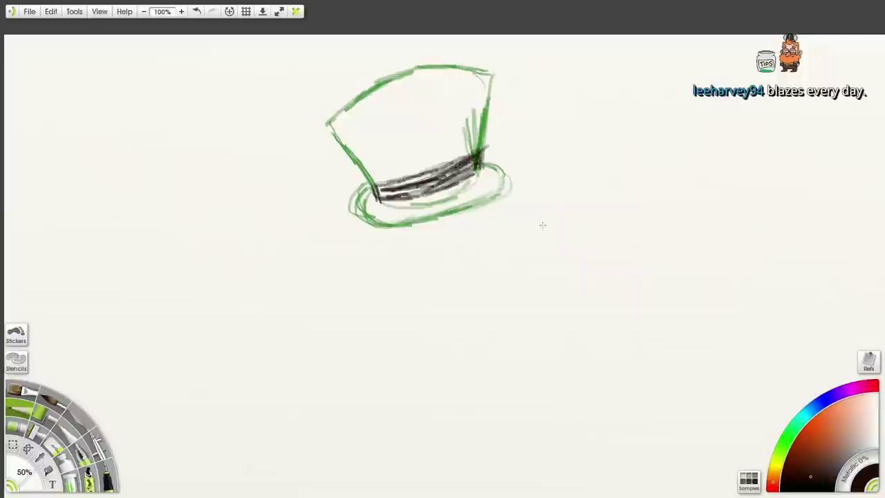
Draw a square dark-yellow buckle at the middle of the hatband
{"action": "left_click", "coordinate": [775, 467]}
{"action": "left_click", "coordinate": [813, 439]}
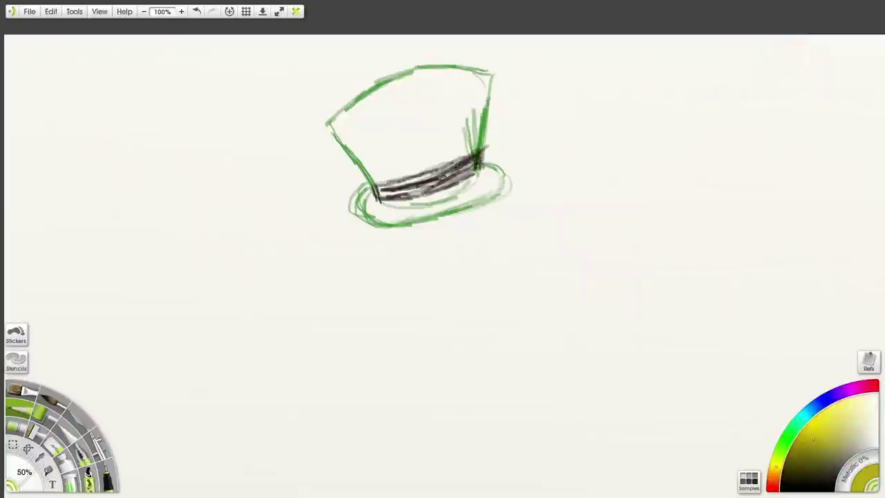
{"action": "mouse_move", "coordinate": [418, 173]}
{"action": "left_mouse_down"}
{"action": "mouse_move", "coordinate": [447, 165]}
{"action": "mouse_move", "coordinate": [416, 195]}
{"action": "mouse_move", "coordinate": [418, 202]}
{"action": "mouse_move", "coordinate": [452, 192]}
{"action": "mouse_move", "coordinate": [430, 186]}
{"action": "left_mouse_up"}
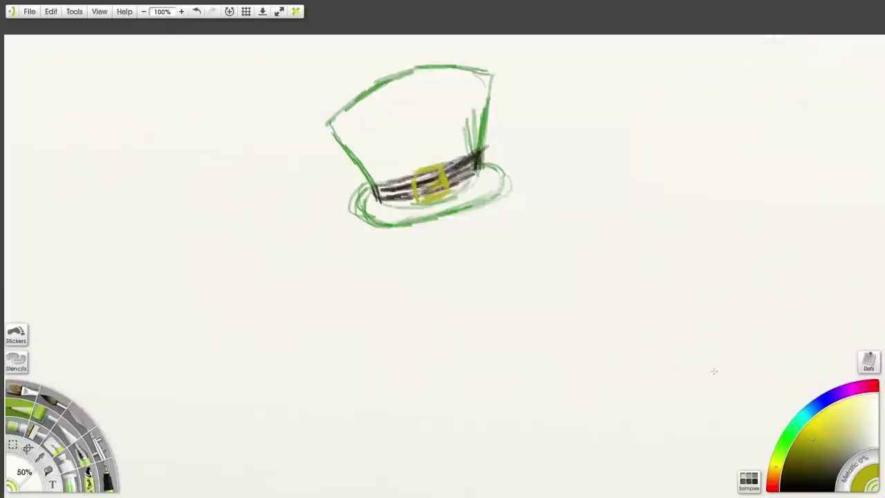
Lightly shade the hat's crown sides and brim in dark green and add a curved line below the crown's top edge
{"action": "left_click", "coordinate": [783, 446]}
{"action": "left_click", "coordinate": [802, 462]}
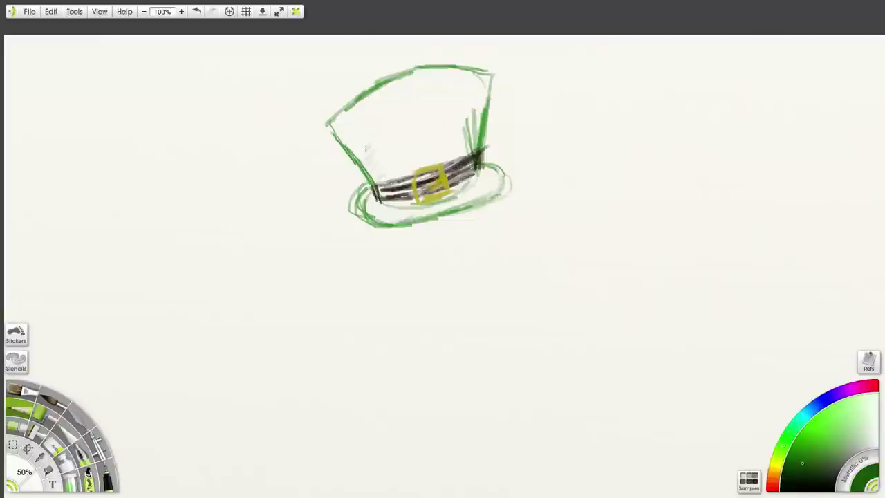
{"action": "left_click_drag", "start_coordinate": [368, 125], "coordinate": [358, 122]}
{"action": "mouse_move", "coordinate": [368, 199]}
{"action": "left_mouse_down"}
{"action": "mouse_move", "coordinate": [387, 211]}
{"action": "mouse_move", "coordinate": [378, 203]}
{"action": "mouse_move", "coordinate": [411, 209]}
{"action": "mouse_move", "coordinate": [404, 215]}
{"action": "mouse_move", "coordinate": [394, 207]}
{"action": "mouse_move", "coordinate": [483, 178]}
{"action": "mouse_move", "coordinate": [444, 199]}
{"action": "left_mouse_up"}
{"action": "mouse_move", "coordinate": [463, 143]}
{"action": "left_mouse_down"}
{"action": "mouse_move", "coordinate": [480, 82]}
{"action": "mouse_move", "coordinate": [379, 107]}
{"action": "left_mouse_up"}
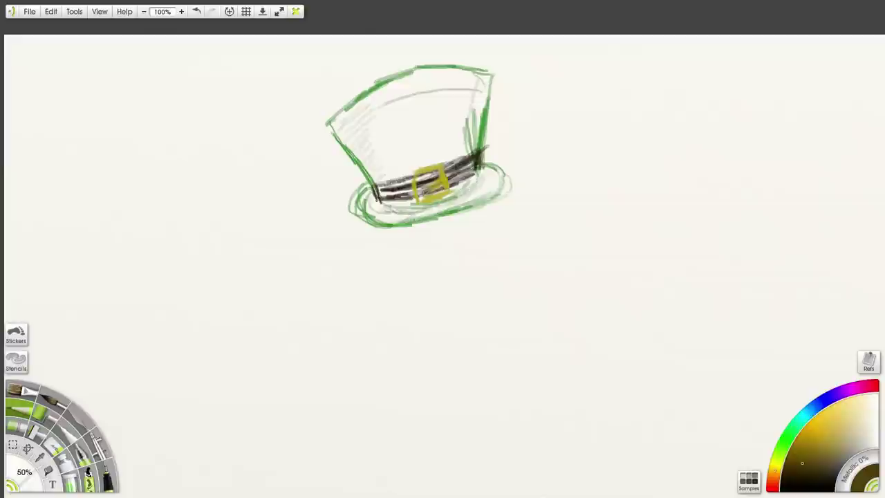
Sketch the face under the hat brim in pale tan with a round nose, jaw, ears and eye outlines, and shade it lightly
{"action": "left_click", "coordinate": [849, 436]}
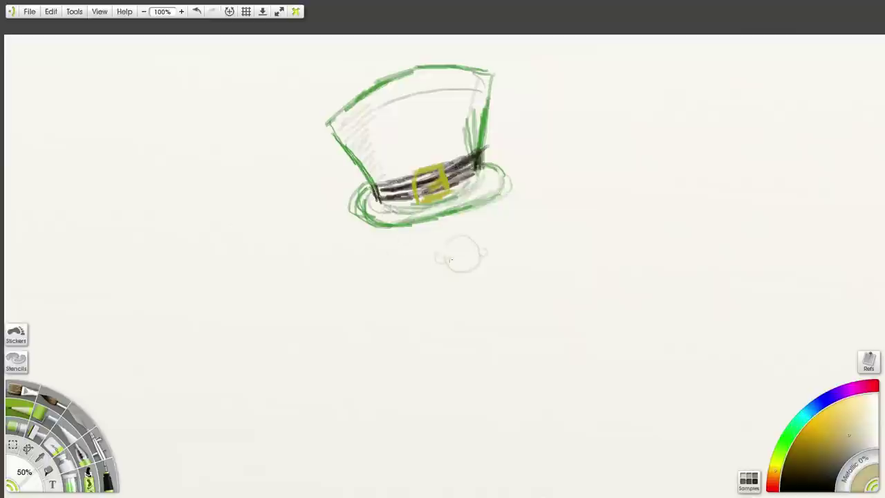
{"action": "mouse_move", "coordinate": [485, 210]}
{"action": "left_mouse_down"}
{"action": "mouse_move", "coordinate": [494, 265]}
{"action": "mouse_move", "coordinate": [496, 250]}
{"action": "mouse_move", "coordinate": [483, 271]}
{"action": "mouse_move", "coordinate": [443, 285]}
{"action": "mouse_move", "coordinate": [407, 272]}
{"action": "left_mouse_up"}
{"action": "left_click_drag", "start_coordinate": [373, 233], "coordinate": [388, 258]}
{"action": "left_click_drag", "start_coordinate": [503, 205], "coordinate": [507, 221]}
{"action": "left_click_drag", "start_coordinate": [430, 226], "coordinate": [411, 236]}
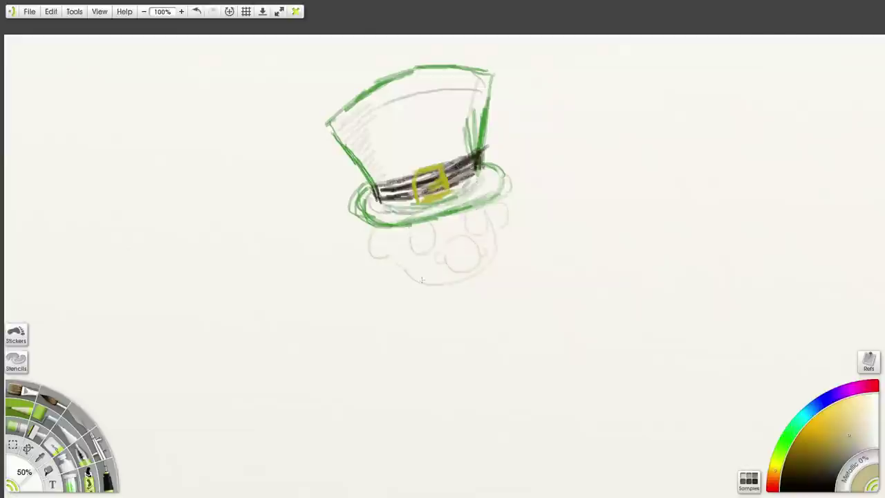
{"action": "left_click_drag", "start_coordinate": [433, 262], "coordinate": [445, 272]}
{"action": "mouse_move", "coordinate": [387, 247]}
{"action": "left_mouse_down"}
{"action": "mouse_move", "coordinate": [378, 253]}
{"action": "mouse_move", "coordinate": [390, 236]}
{"action": "mouse_move", "coordinate": [401, 251]}
{"action": "left_mouse_up"}
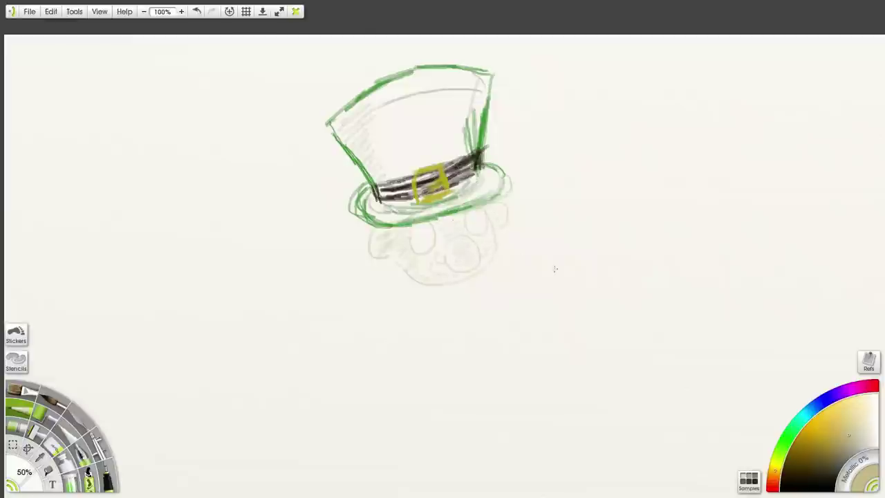
Draw near-black oval pupils inside both eyes
{"action": "left_click_drag", "start_coordinate": [849, 435], "coordinate": [827, 480]}
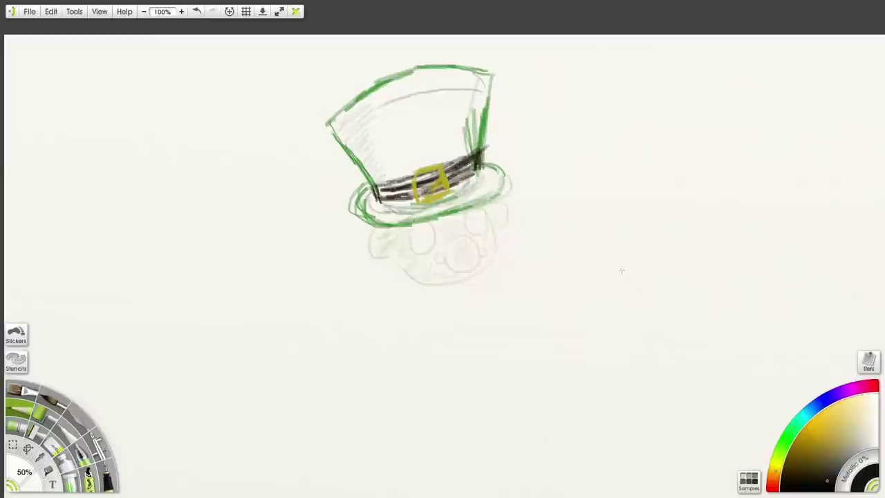
{"action": "mouse_move", "coordinate": [425, 233]}
{"action": "left_mouse_down"}
{"action": "mouse_move", "coordinate": [420, 240]}
{"action": "mouse_move", "coordinate": [424, 234]}
{"action": "left_mouse_up"}
{"action": "left_click_drag", "start_coordinate": [476, 218], "coordinate": [479, 231]}
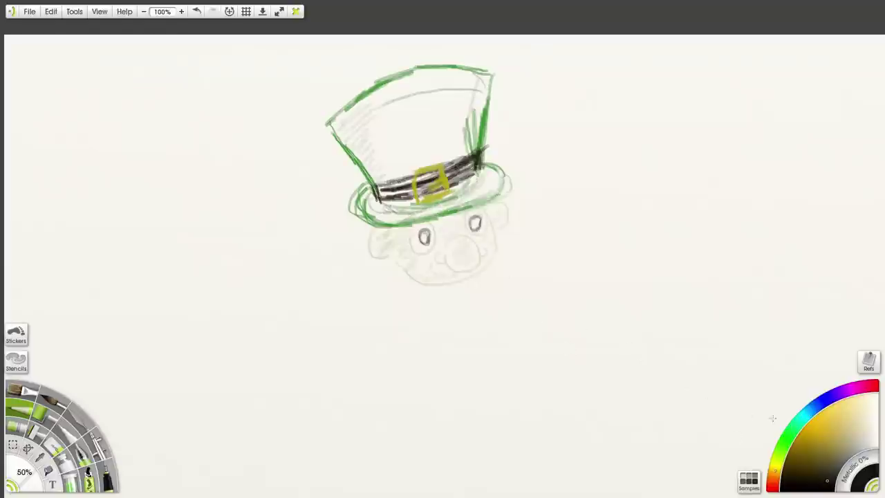
{"action": "left_click", "coordinate": [22, 390]}
{"action": "left_click", "coordinate": [54, 400]}
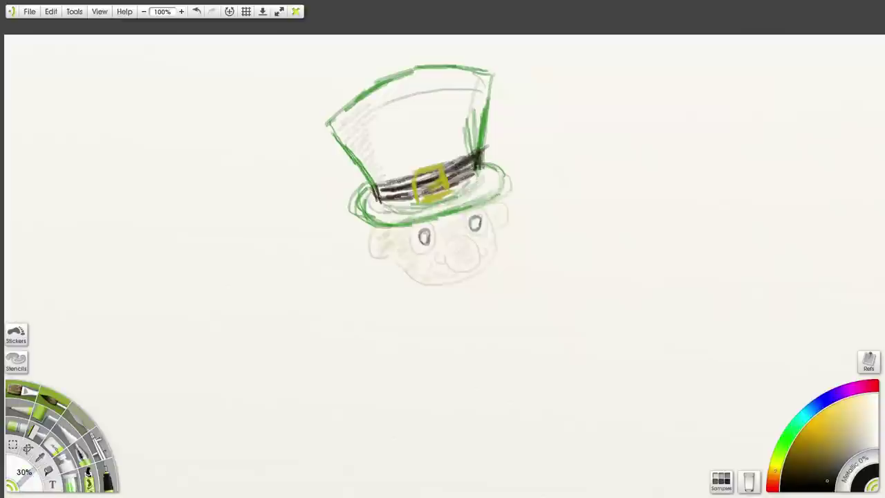
{"action": "left_click", "coordinate": [80, 418]}
{"action": "key", "text": "bracketleft"}
{"action": "key", "text": "bracketleft"}
{"action": "left_click", "coordinate": [69, 434]}
{"action": "left_click", "coordinate": [81, 454]}
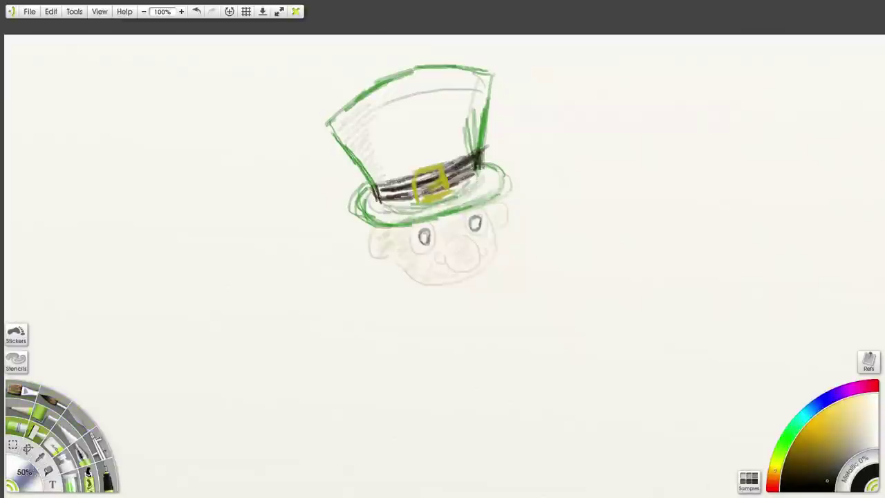
{"action": "left_click", "coordinate": [90, 478]}
{"action": "left_click", "coordinate": [55, 448]}
{"action": "left_click", "coordinate": [66, 459]}
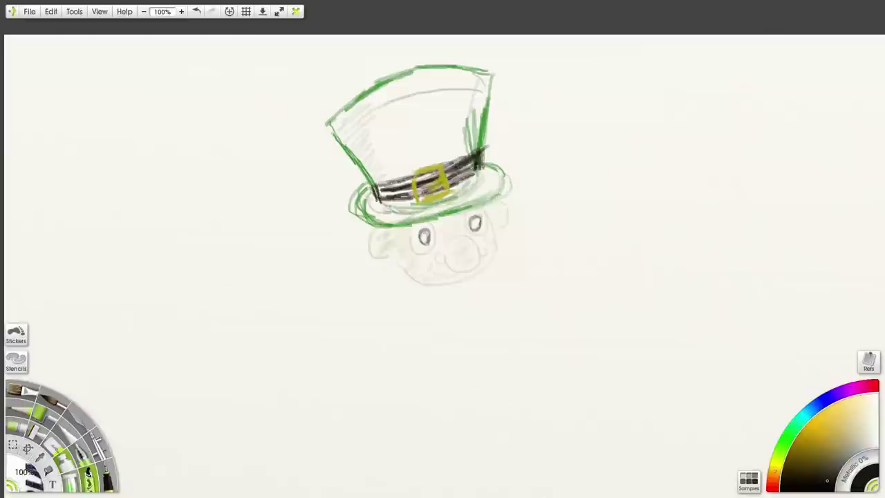
{"action": "left_click", "coordinate": [81, 454]}
{"action": "left_click", "coordinate": [98, 444]}
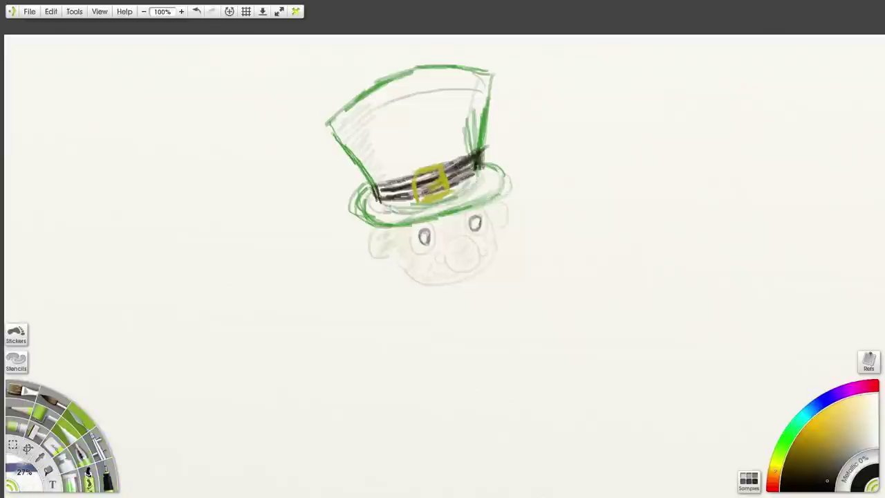
{"action": "left_click", "coordinate": [81, 418]}
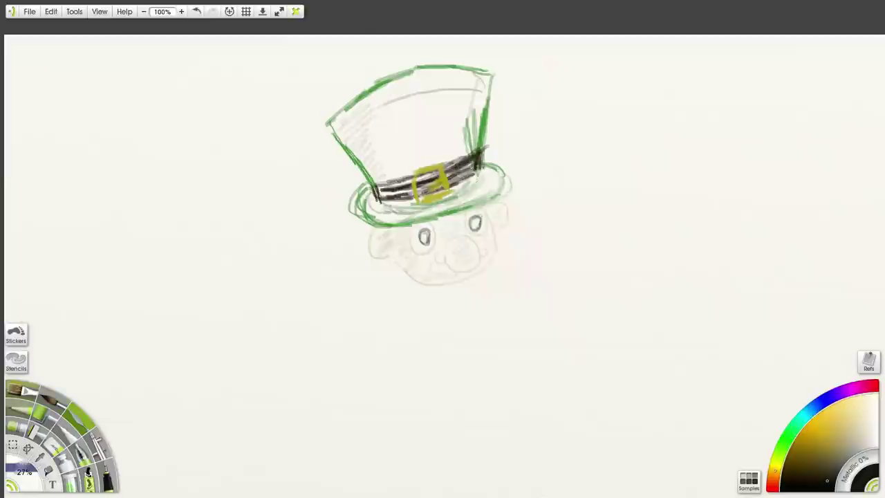
{"action": "left_click", "coordinate": [22, 408]}
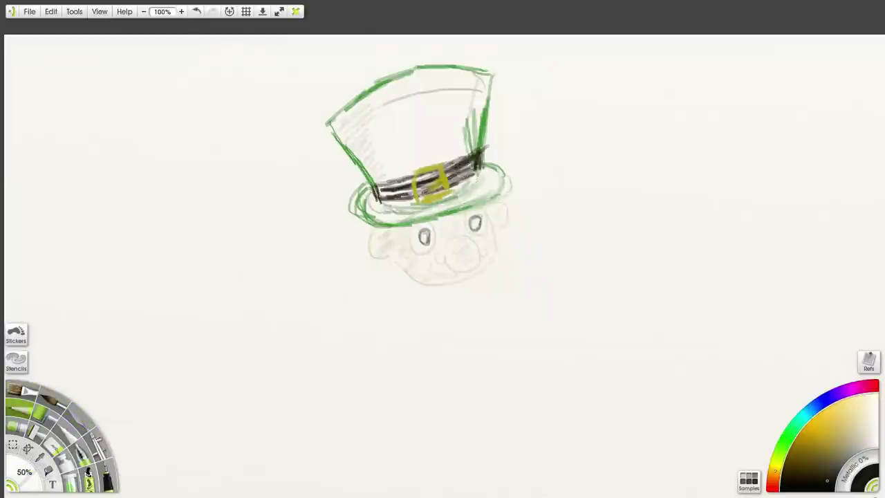
Draw a small dark crimson mouth below the nose with the pencil
{"action": "left_click", "coordinate": [870, 386]}
{"action": "left_click", "coordinate": [812, 452]}
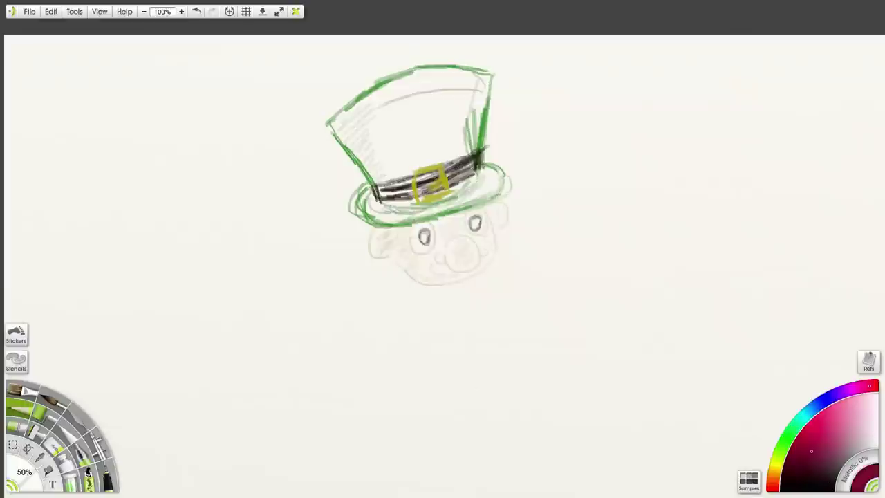
{"action": "mouse_move", "coordinate": [440, 277]}
{"action": "left_mouse_down"}
{"action": "mouse_move", "coordinate": [433, 270]}
{"action": "mouse_move", "coordinate": [450, 274]}
{"action": "mouse_move", "coordinate": [442, 271]}
{"action": "left_mouse_up"}
{"action": "left_click_drag", "start_coordinate": [444, 274], "coordinate": [440, 271]}
Sketch a short-sleeved shirt below the head in bright green and shade its front
{"action": "left_click", "coordinate": [783, 447]}
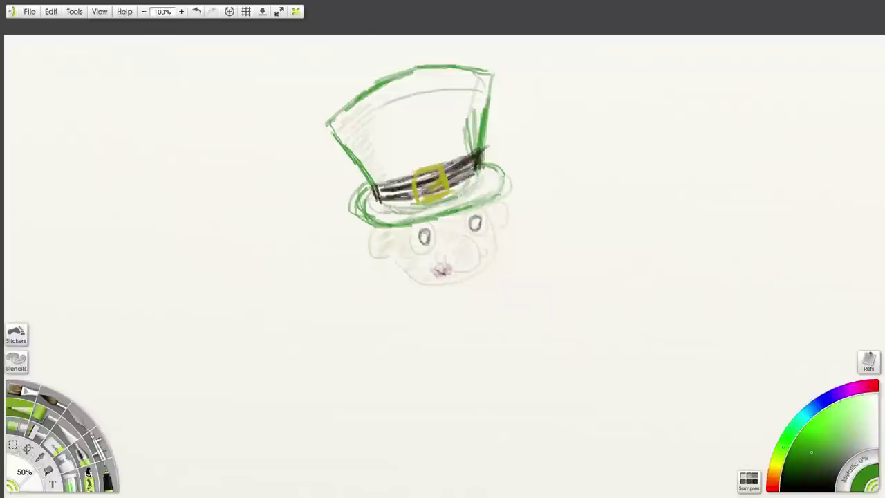
{"action": "left_click", "coordinate": [818, 425]}
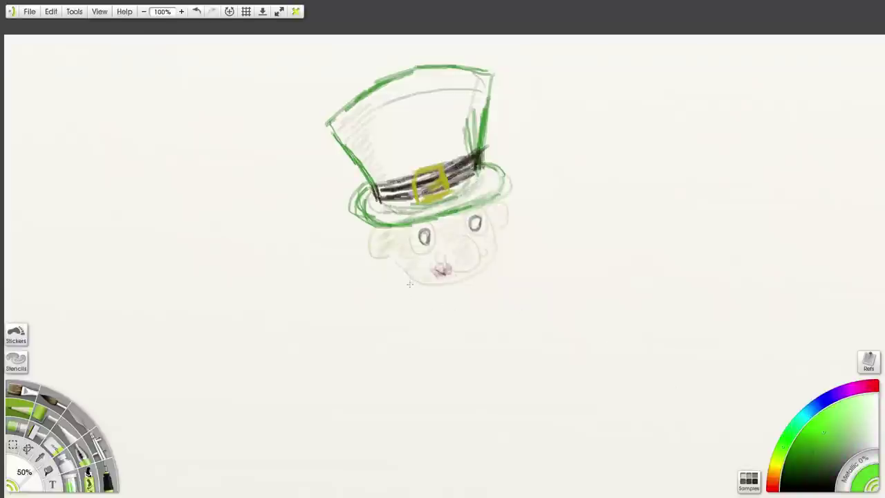
{"action": "mouse_move", "coordinate": [409, 283]}
{"action": "left_mouse_down"}
{"action": "mouse_move", "coordinate": [397, 309]}
{"action": "mouse_move", "coordinate": [420, 315]}
{"action": "mouse_move", "coordinate": [426, 305]}
{"action": "mouse_move", "coordinate": [443, 337]}
{"action": "mouse_move", "coordinate": [502, 316]}
{"action": "mouse_move", "coordinate": [496, 276]}
{"action": "left_mouse_up"}
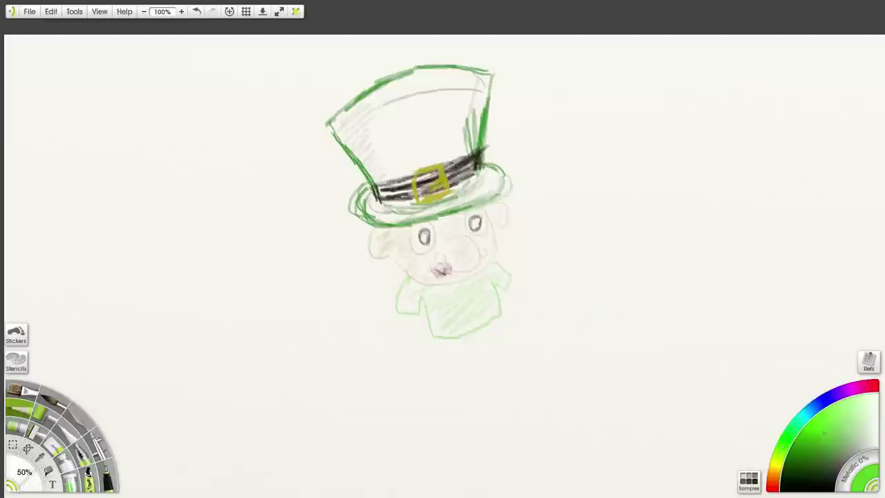
Draw both arms in muted pale yellow, one hand hanging down and the other giving a thumbs-up
{"action": "left_click", "coordinate": [776, 465]}
{"action": "left_click", "coordinate": [843, 436]}
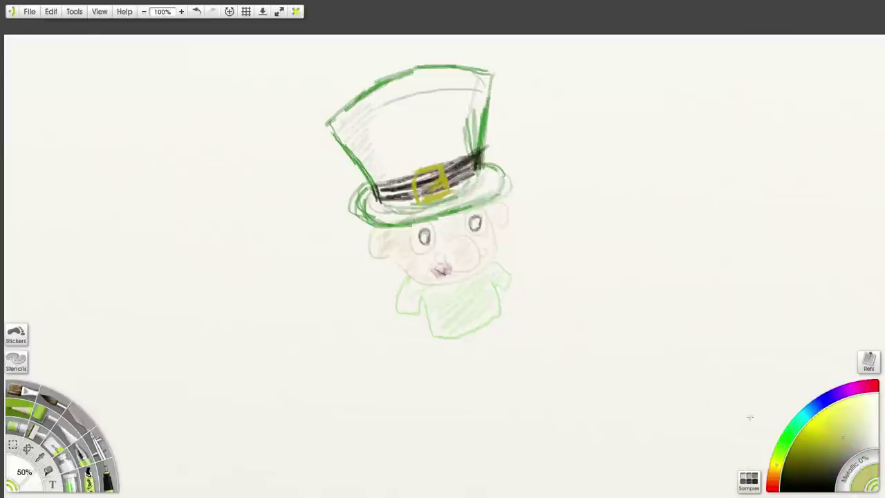
{"action": "mouse_move", "coordinate": [416, 318]}
{"action": "left_mouse_down"}
{"action": "mouse_move", "coordinate": [421, 348]}
{"action": "mouse_move", "coordinate": [384, 342]}
{"action": "mouse_move", "coordinate": [400, 318]}
{"action": "left_mouse_up"}
{"action": "mouse_move", "coordinate": [523, 278]}
{"action": "left_mouse_down"}
{"action": "mouse_move", "coordinate": [540, 267]}
{"action": "mouse_move", "coordinate": [543, 281]}
{"action": "mouse_move", "coordinate": [555, 273]}
{"action": "mouse_move", "coordinate": [544, 296]}
{"action": "left_mouse_up"}
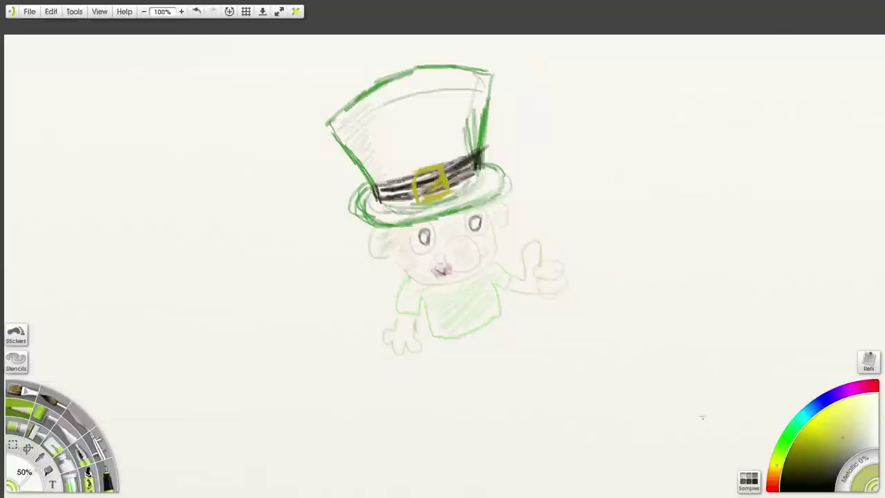
Draw and shade a near-black waistband along the bottom edge of the shirt
{"action": "left_click_drag", "start_coordinate": [844, 437], "coordinate": [834, 473]}
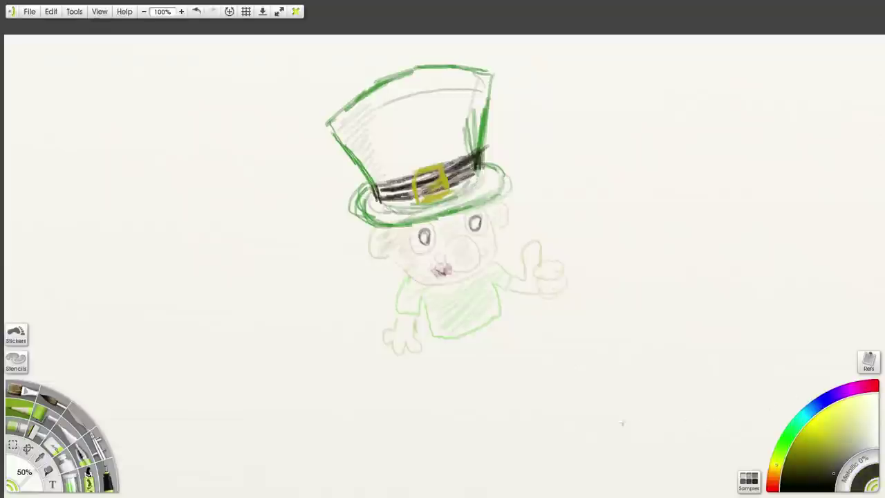
{"action": "mouse_move", "coordinate": [433, 337]}
{"action": "left_mouse_down"}
{"action": "mouse_move", "coordinate": [434, 347]}
{"action": "mouse_move", "coordinate": [460, 350]}
{"action": "mouse_move", "coordinate": [501, 332]}
{"action": "mouse_move", "coordinate": [502, 323]}
{"action": "mouse_move", "coordinate": [457, 345]}
{"action": "mouse_move", "coordinate": [436, 343]}
{"action": "left_mouse_up"}
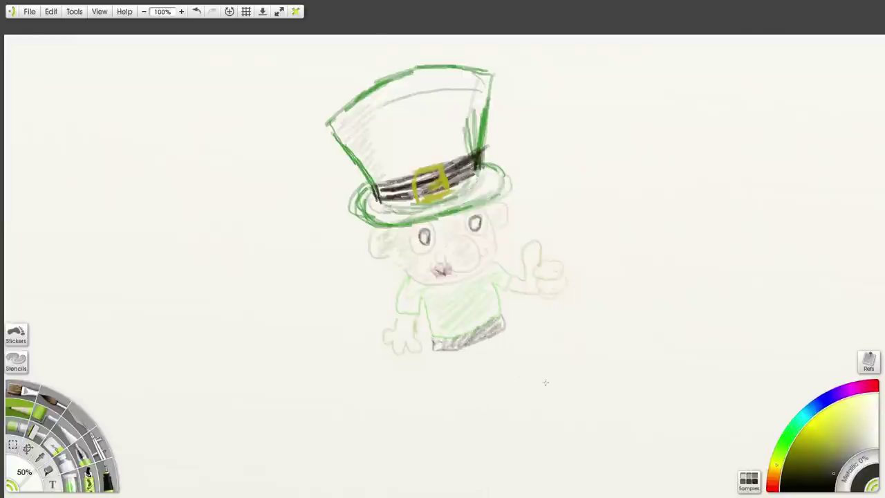
Draw a pair of short trousers in medium green below the leprechaun's waistband and lightly shade them
{"action": "left_click", "coordinate": [789, 437]}
{"action": "left_click", "coordinate": [830, 444]}
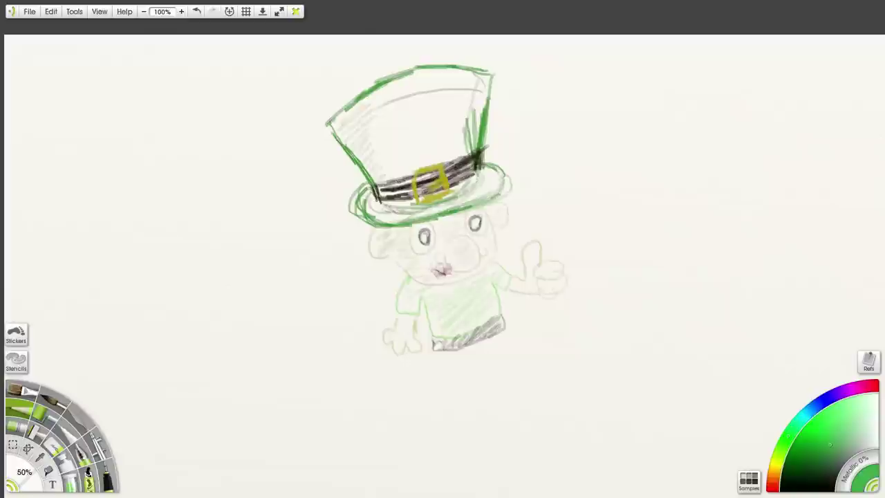
{"action": "mouse_move", "coordinate": [434, 352]}
{"action": "left_mouse_down"}
{"action": "mouse_move", "coordinate": [434, 368]}
{"action": "mouse_move", "coordinate": [462, 384]}
{"action": "mouse_move", "coordinate": [473, 383]}
{"action": "mouse_move", "coordinate": [476, 359]}
{"action": "mouse_move", "coordinate": [494, 355]}
{"action": "mouse_move", "coordinate": [495, 373]}
{"action": "mouse_move", "coordinate": [525, 360]}
{"action": "mouse_move", "coordinate": [506, 330]}
{"action": "mouse_move", "coordinate": [509, 361]}
{"action": "mouse_move", "coordinate": [510, 349]}
{"action": "left_mouse_up"}
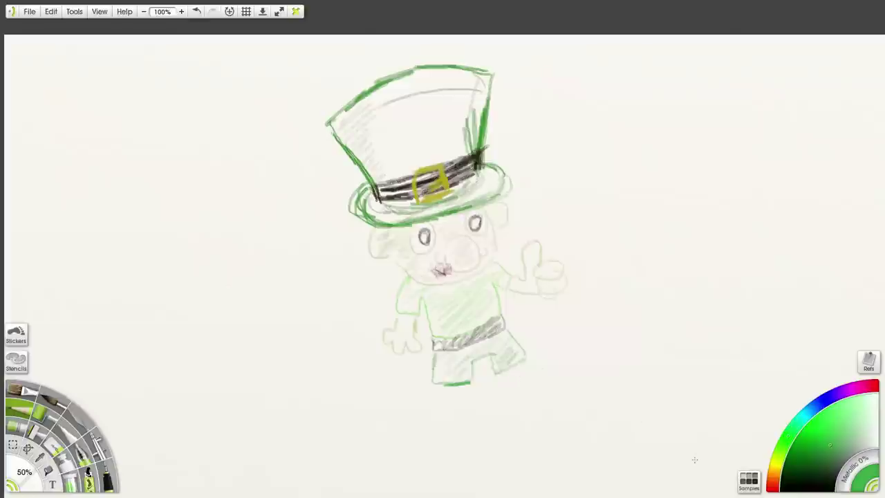
Draw both lower legs in dark olive below the trouser hems and lightly shade them
{"action": "left_click_drag", "start_coordinate": [768, 452], "coordinate": [776, 466]}
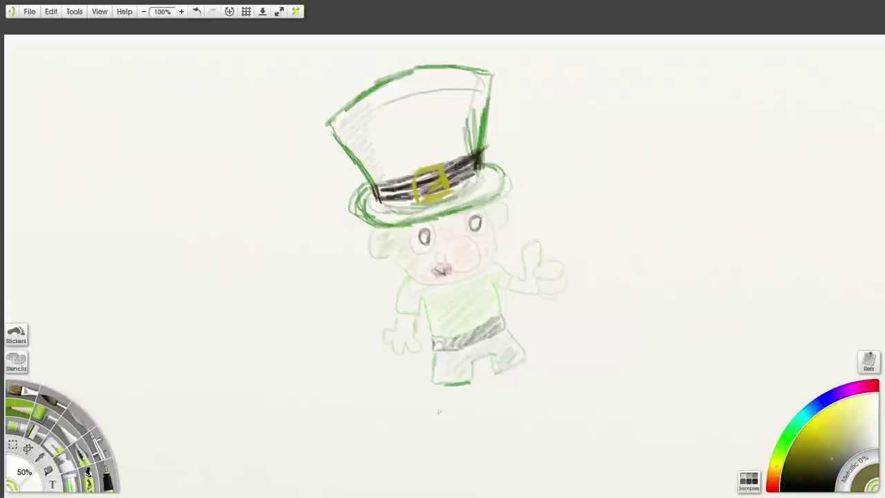
{"action": "mouse_move", "coordinate": [463, 389]}
{"action": "left_mouse_down"}
{"action": "mouse_move", "coordinate": [441, 419]}
{"action": "mouse_move", "coordinate": [440, 396]}
{"action": "mouse_move", "coordinate": [453, 391]}
{"action": "mouse_move", "coordinate": [447, 405]}
{"action": "left_mouse_up"}
{"action": "mouse_move", "coordinate": [503, 373]}
{"action": "left_mouse_down"}
{"action": "mouse_move", "coordinate": [511, 408]}
{"action": "mouse_move", "coordinate": [530, 400]}
{"action": "left_mouse_up"}
{"action": "mouse_move", "coordinate": [530, 400]}
{"action": "left_mouse_down"}
{"action": "mouse_move", "coordinate": [517, 362]}
{"action": "mouse_move", "coordinate": [516, 389]}
{"action": "left_mouse_up"}
Draw two shoes with long curled toes in near-black at the ends of the leprechaun's legs
{"action": "left_click_drag", "start_coordinate": [832, 460], "coordinate": [835, 482]}
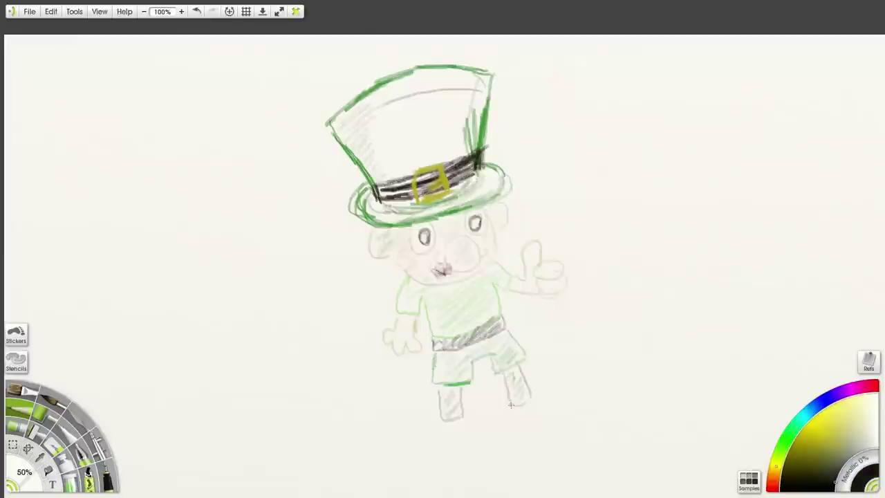
{"action": "mouse_move", "coordinate": [510, 405]}
{"action": "left_mouse_down"}
{"action": "mouse_move", "coordinate": [524, 424]}
{"action": "mouse_move", "coordinate": [523, 416]}
{"action": "mouse_move", "coordinate": [578, 414]}
{"action": "mouse_move", "coordinate": [553, 368]}
{"action": "mouse_move", "coordinate": [559, 412]}
{"action": "mouse_move", "coordinate": [528, 401]}
{"action": "left_mouse_up"}
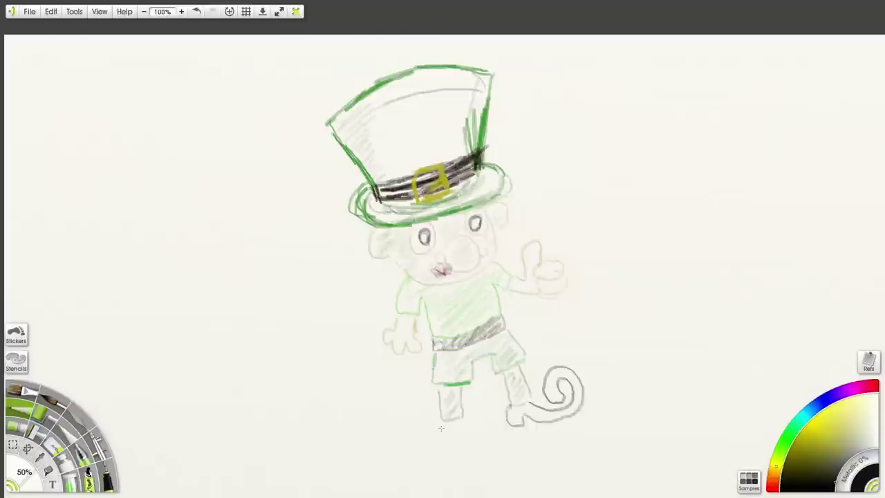
{"action": "mouse_move", "coordinate": [459, 416]}
{"action": "left_mouse_down"}
{"action": "mouse_move", "coordinate": [461, 439]}
{"action": "mouse_move", "coordinate": [394, 445]}
{"action": "mouse_move", "coordinate": [389, 427]}
{"action": "mouse_move", "coordinate": [414, 403]}
{"action": "mouse_move", "coordinate": [422, 424]}
{"action": "mouse_move", "coordinate": [404, 425]}
{"action": "mouse_move", "coordinate": [408, 437]}
{"action": "mouse_move", "coordinate": [467, 431]}
{"action": "mouse_move", "coordinate": [447, 429]}
{"action": "mouse_move", "coordinate": [423, 442]}
{"action": "mouse_move", "coordinate": [411, 408]}
{"action": "left_mouse_up"}
{"action": "mouse_move", "coordinate": [507, 422]}
{"action": "left_mouse_down"}
{"action": "mouse_move", "coordinate": [519, 416]}
{"action": "mouse_move", "coordinate": [513, 409]}
{"action": "mouse_move", "coordinate": [546, 415]}
{"action": "mouse_move", "coordinate": [570, 393]}
{"action": "mouse_move", "coordinate": [583, 399]}
{"action": "mouse_move", "coordinate": [552, 375]}
{"action": "mouse_move", "coordinate": [547, 393]}
{"action": "left_mouse_up"}
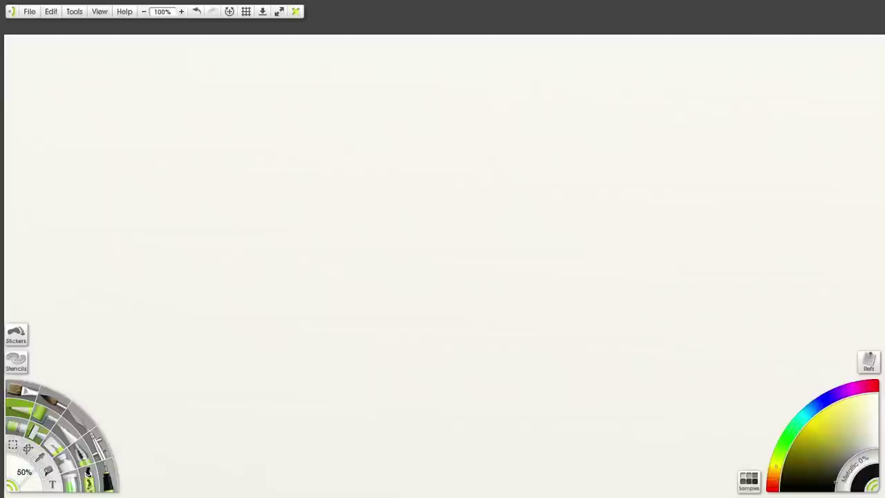
Outline a round-shouldered bottle on the blank canvas with the black ink pen, adding a narrow neck and a hatched cap
{"action": "left_click", "coordinate": [106, 477]}
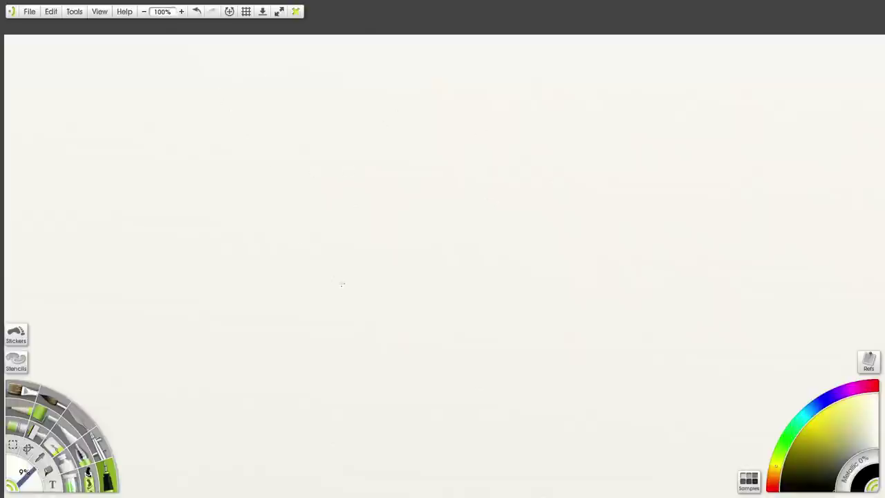
{"action": "mouse_move", "coordinate": [371, 191]}
{"action": "left_mouse_down"}
{"action": "mouse_move", "coordinate": [349, 209]}
{"action": "mouse_move", "coordinate": [352, 281]}
{"action": "mouse_move", "coordinate": [423, 296]}
{"action": "mouse_move", "coordinate": [443, 283]}
{"action": "mouse_move", "coordinate": [438, 210]}
{"action": "mouse_move", "coordinate": [410, 188]}
{"action": "mouse_move", "coordinate": [411, 155]}
{"action": "left_mouse_up"}
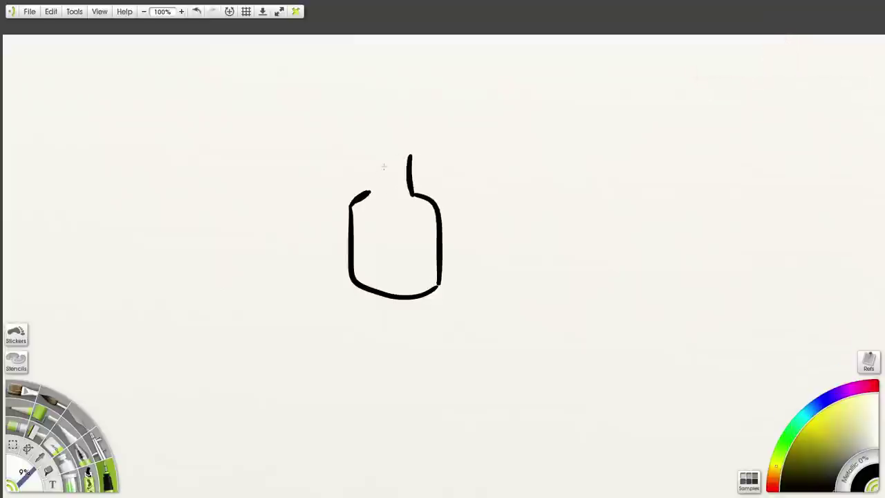
{"action": "mouse_move", "coordinate": [365, 193]}
{"action": "left_mouse_down"}
{"action": "mouse_move", "coordinate": [377, 191]}
{"action": "mouse_move", "coordinate": [391, 156]}
{"action": "mouse_move", "coordinate": [372, 154]}
{"action": "mouse_move", "coordinate": [419, 138]}
{"action": "mouse_move", "coordinate": [418, 151]}
{"action": "mouse_move", "coordinate": [413, 143]}
{"action": "mouse_move", "coordinate": [393, 150]}
{"action": "mouse_move", "coordinate": [404, 142]}
{"action": "left_mouse_up"}
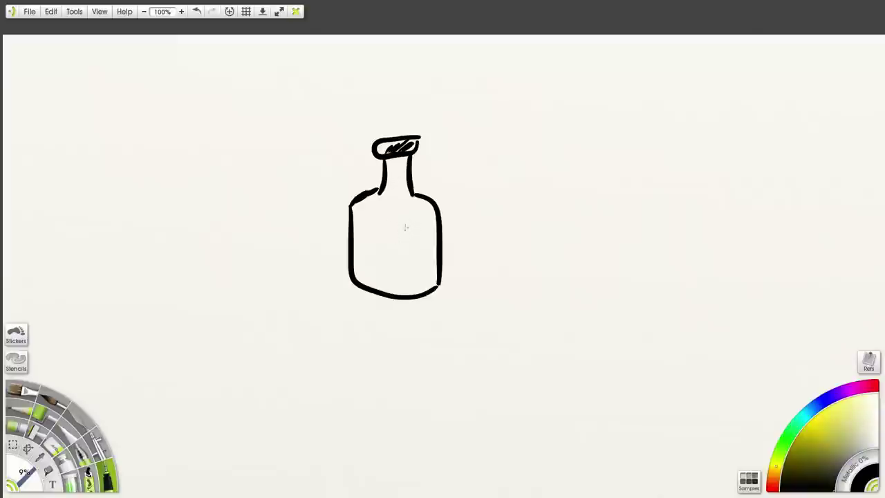
Draw a rounded label with a K and a small round symbol on the bottle, plus the liquid level and a neck collar
{"action": "mouse_move", "coordinate": [422, 224]}
{"action": "left_mouse_down"}
{"action": "mouse_move", "coordinate": [419, 275]}
{"action": "mouse_move", "coordinate": [368, 266]}
{"action": "mouse_move", "coordinate": [364, 231]}
{"action": "mouse_move", "coordinate": [421, 225]}
{"action": "mouse_move", "coordinate": [406, 260]}
{"action": "mouse_move", "coordinate": [393, 254]}
{"action": "mouse_move", "coordinate": [408, 237]}
{"action": "mouse_move", "coordinate": [373, 262]}
{"action": "left_mouse_up"}
{"action": "mouse_move", "coordinate": [388, 237]}
{"action": "left_mouse_down"}
{"action": "mouse_move", "coordinate": [377, 249]}
{"action": "mouse_move", "coordinate": [388, 262]}
{"action": "mouse_move", "coordinate": [436, 236]}
{"action": "left_mouse_up"}
{"action": "left_click_drag", "start_coordinate": [353, 236], "coordinate": [368, 233]}
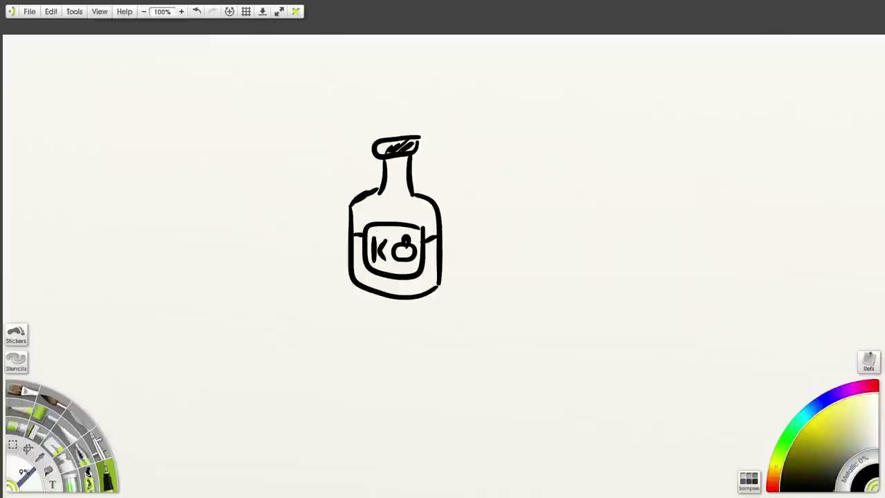
{"action": "mouse_move", "coordinate": [400, 164]}
{"action": "left_mouse_down"}
{"action": "mouse_move", "coordinate": [413, 156]}
{"action": "mouse_move", "coordinate": [377, 171]}
{"action": "mouse_move", "coordinate": [377, 157]}
{"action": "mouse_move", "coordinate": [408, 165]}
{"action": "left_mouse_up"}
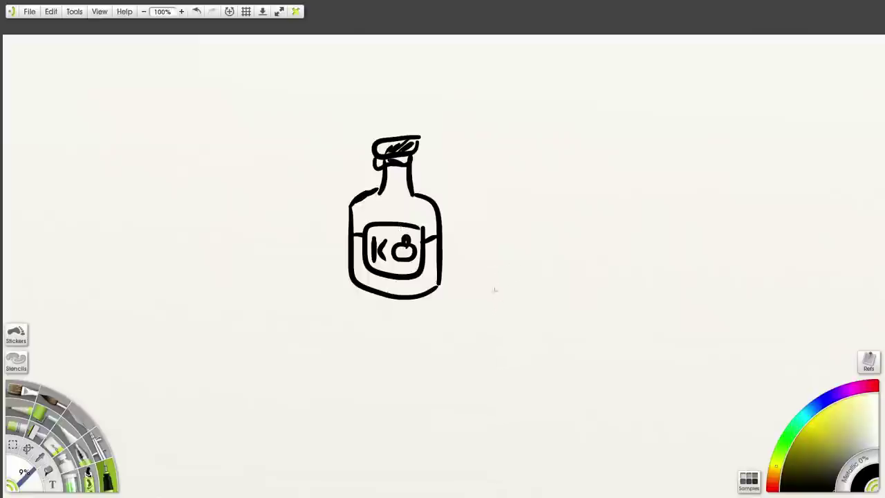
Draw a wide tub beside the bottle with a smiling head with swept-up hair rising from it, and mark the tub's rim
{"action": "mouse_move", "coordinate": [471, 240]}
{"action": "left_mouse_down"}
{"action": "mouse_move", "coordinate": [480, 300]}
{"action": "mouse_move", "coordinate": [574, 318]}
{"action": "mouse_move", "coordinate": [588, 241]}
{"action": "mouse_move", "coordinate": [552, 251]}
{"action": "mouse_move", "coordinate": [473, 241]}
{"action": "left_mouse_up"}
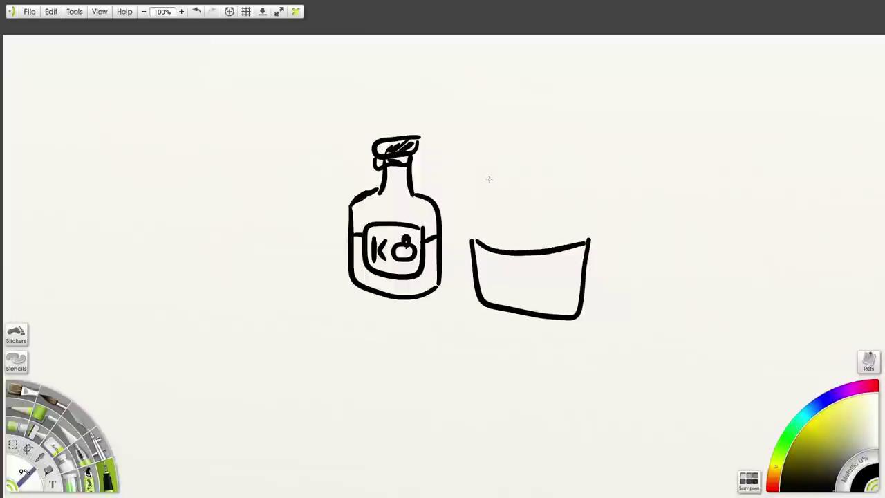
{"action": "mouse_move", "coordinate": [488, 181]}
{"action": "left_mouse_down"}
{"action": "mouse_move", "coordinate": [550, 167]}
{"action": "mouse_move", "coordinate": [567, 146]}
{"action": "mouse_move", "coordinate": [550, 193]}
{"action": "mouse_move", "coordinate": [506, 186]}
{"action": "mouse_move", "coordinate": [494, 217]}
{"action": "mouse_move", "coordinate": [487, 183]}
{"action": "left_mouse_up"}
{"action": "mouse_move", "coordinate": [520, 210]}
{"action": "left_mouse_down"}
{"action": "mouse_move", "coordinate": [551, 206]}
{"action": "mouse_move", "coordinate": [556, 228]}
{"action": "mouse_move", "coordinate": [534, 242]}
{"action": "mouse_move", "coordinate": [550, 234]}
{"action": "mouse_move", "coordinate": [543, 249]}
{"action": "mouse_move", "coordinate": [523, 250]}
{"action": "mouse_move", "coordinate": [500, 235]}
{"action": "left_mouse_up"}
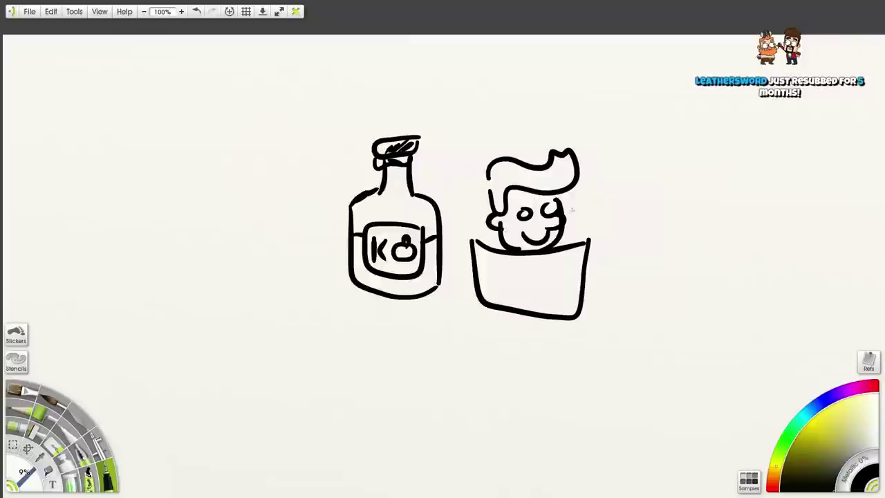
{"action": "mouse_move", "coordinate": [563, 206]}
{"action": "left_mouse_down"}
{"action": "mouse_move", "coordinate": [577, 213]}
{"action": "mouse_move", "coordinate": [565, 237]}
{"action": "left_mouse_up"}
{"action": "left_click_drag", "start_coordinate": [468, 241], "coordinate": [493, 241]}
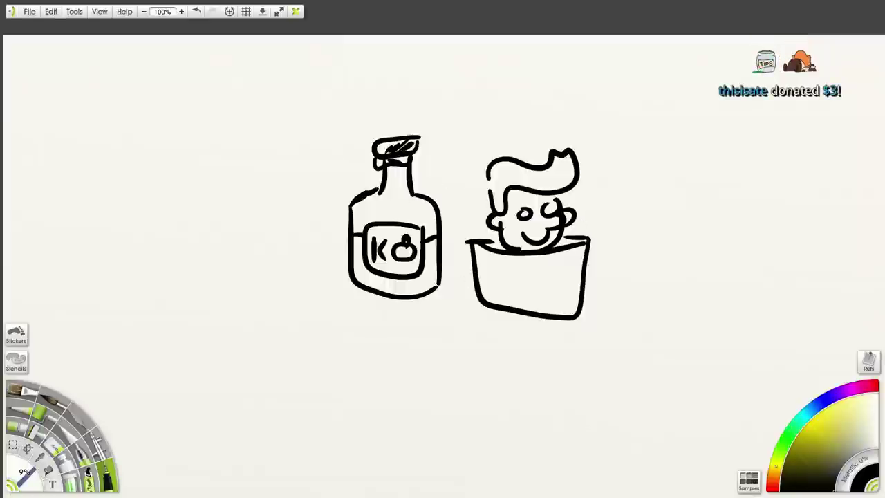
Draw three markings across the front of the tub below the head
{"action": "mouse_move", "coordinate": [488, 264]}
{"action": "left_mouse_down"}
{"action": "mouse_move", "coordinate": [489, 302]}
{"action": "mouse_move", "coordinate": [507, 302]}
{"action": "left_mouse_up"}
{"action": "mouse_move", "coordinate": [527, 264]}
{"action": "left_mouse_down"}
{"action": "mouse_move", "coordinate": [538, 289]}
{"action": "mouse_move", "coordinate": [549, 264]}
{"action": "mouse_move", "coordinate": [548, 305]}
{"action": "left_mouse_up"}
{"action": "left_click_drag", "start_coordinate": [575, 258], "coordinate": [568, 304]}
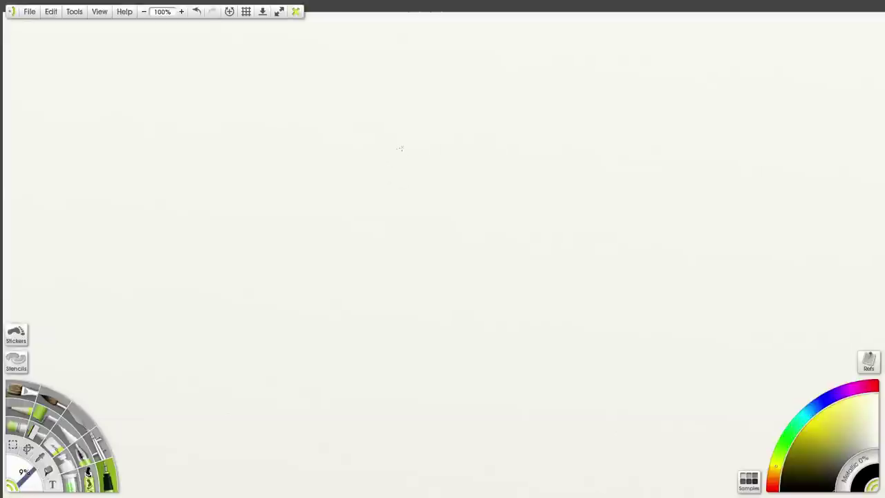
Outline the top of a creature's head with two wavy-tipped ears and a pointed tuft, and add angular eyes and nose
{"action": "mouse_move", "coordinate": [434, 129]}
{"action": "left_mouse_down"}
{"action": "mouse_move", "coordinate": [385, 98]}
{"action": "mouse_move", "coordinate": [367, 97]}
{"action": "mouse_move", "coordinate": [346, 106]}
{"action": "mouse_move", "coordinate": [338, 125]}
{"action": "mouse_move", "coordinate": [319, 123]}
{"action": "mouse_move", "coordinate": [315, 142]}
{"action": "mouse_move", "coordinate": [283, 142]}
{"action": "mouse_move", "coordinate": [335, 170]}
{"action": "mouse_move", "coordinate": [336, 146]}
{"action": "mouse_move", "coordinate": [377, 161]}
{"action": "mouse_move", "coordinate": [425, 151]}
{"action": "mouse_move", "coordinate": [452, 127]}
{"action": "mouse_move", "coordinate": [471, 128]}
{"action": "mouse_move", "coordinate": [475, 118]}
{"action": "mouse_move", "coordinate": [457, 110]}
{"action": "mouse_move", "coordinate": [480, 76]}
{"action": "mouse_move", "coordinate": [492, 123]}
{"action": "mouse_move", "coordinate": [533, 131]}
{"action": "mouse_move", "coordinate": [534, 112]}
{"action": "mouse_move", "coordinate": [579, 107]}
{"action": "mouse_move", "coordinate": [595, 135]}
{"action": "mouse_move", "coordinate": [591, 147]}
{"action": "mouse_move", "coordinate": [608, 151]}
{"action": "mouse_move", "coordinate": [609, 171]}
{"action": "mouse_move", "coordinate": [595, 178]}
{"action": "mouse_move", "coordinate": [581, 161]}
{"action": "mouse_move", "coordinate": [524, 166]}
{"action": "left_mouse_up"}
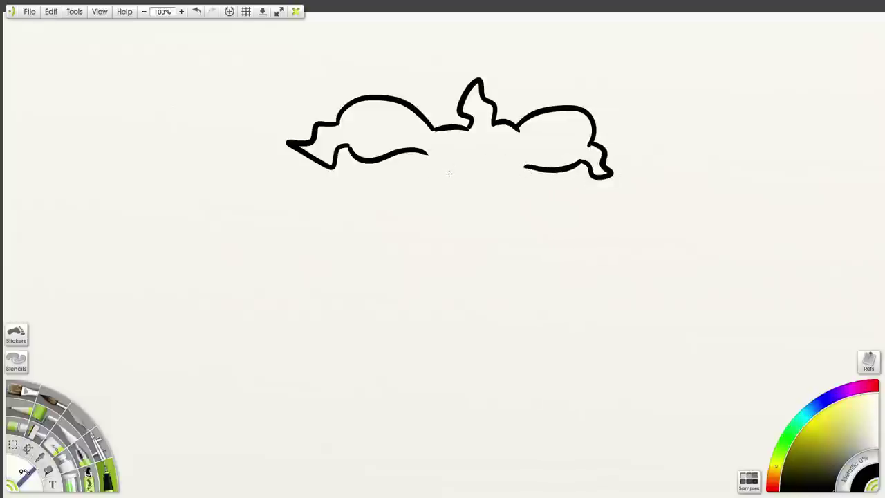
{"action": "mouse_move", "coordinate": [450, 169]}
{"action": "left_mouse_down"}
{"action": "mouse_move", "coordinate": [462, 187]}
{"action": "mouse_move", "coordinate": [449, 200]}
{"action": "mouse_move", "coordinate": [432, 183]}
{"action": "mouse_move", "coordinate": [443, 163]}
{"action": "left_mouse_up"}
{"action": "mouse_move", "coordinate": [507, 184]}
{"action": "left_mouse_down"}
{"action": "mouse_move", "coordinate": [506, 163]}
{"action": "mouse_move", "coordinate": [503, 203]}
{"action": "mouse_move", "coordinate": [490, 179]}
{"action": "mouse_move", "coordinate": [499, 170]}
{"action": "left_mouse_up"}
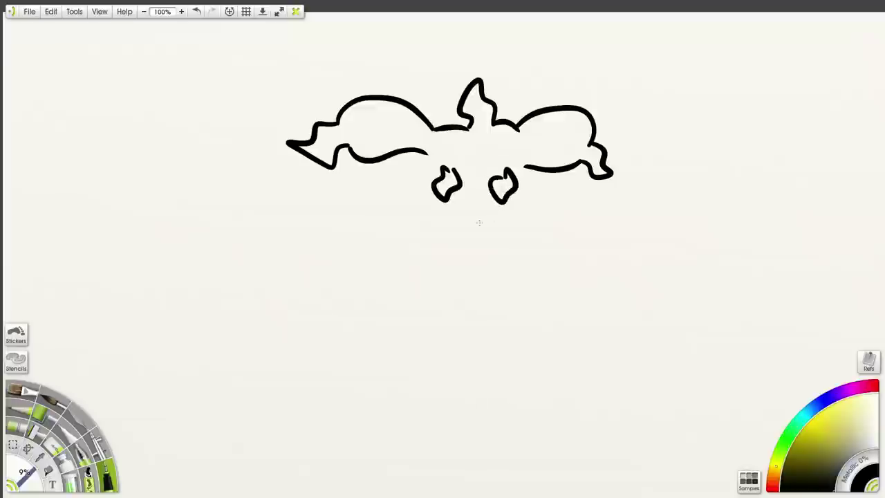
{"action": "mouse_move", "coordinate": [475, 204]}
{"action": "left_mouse_down"}
{"action": "mouse_move", "coordinate": [467, 216]}
{"action": "mouse_move", "coordinate": [496, 218]}
{"action": "mouse_move", "coordinate": [476, 197]}
{"action": "left_mouse_up"}
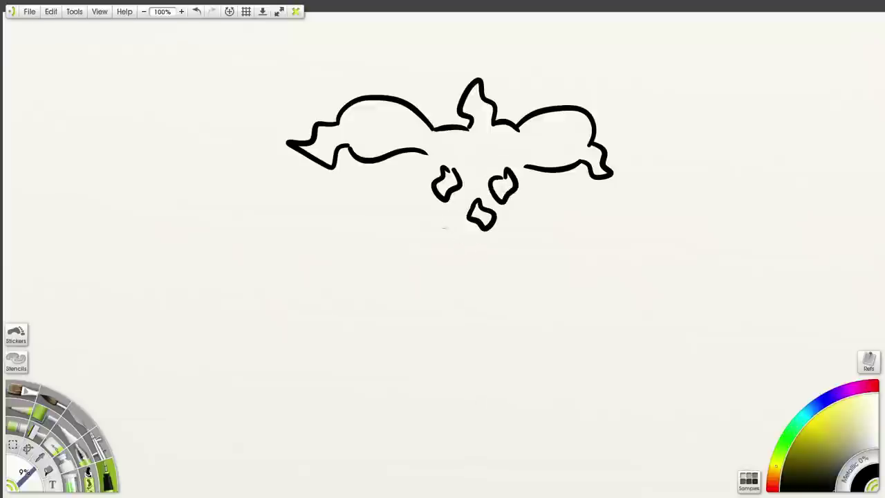
Draw the creature's curved mouth with two fangs, and close the face with rounded cheeks and a jagged pointed chin tuft
{"action": "mouse_move", "coordinate": [440, 230]}
{"action": "left_mouse_down"}
{"action": "mouse_move", "coordinate": [467, 247]}
{"action": "mouse_move", "coordinate": [509, 242]}
{"action": "mouse_move", "coordinate": [516, 225]}
{"action": "left_mouse_up"}
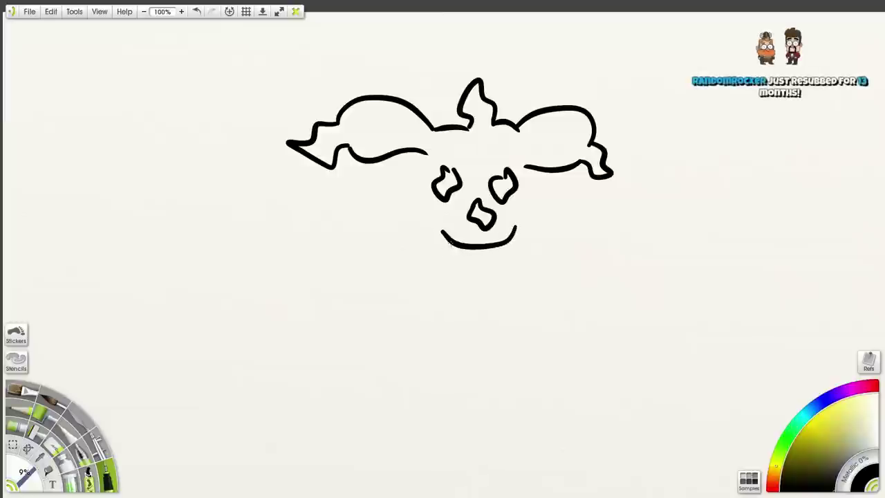
{"action": "mouse_move", "coordinate": [444, 240]}
{"action": "left_mouse_down"}
{"action": "mouse_move", "coordinate": [457, 272]}
{"action": "mouse_move", "coordinate": [466, 262]}
{"action": "mouse_move", "coordinate": [456, 249]}
{"action": "mouse_move", "coordinate": [508, 258]}
{"action": "mouse_move", "coordinate": [500, 270]}
{"action": "mouse_move", "coordinate": [492, 250]}
{"action": "left_mouse_up"}
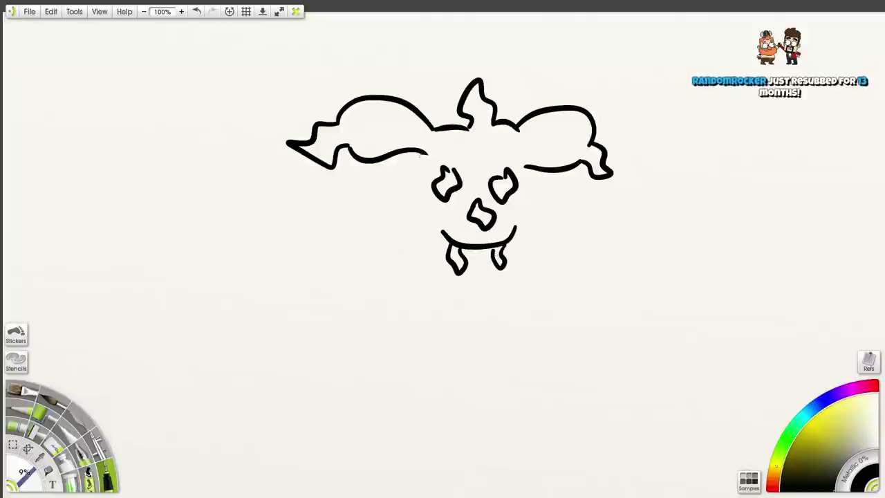
{"action": "mouse_move", "coordinate": [425, 152]}
{"action": "left_mouse_down"}
{"action": "mouse_move", "coordinate": [400, 182]}
{"action": "mouse_move", "coordinate": [397, 211]}
{"action": "mouse_move", "coordinate": [449, 251]}
{"action": "left_mouse_up"}
{"action": "mouse_move", "coordinate": [525, 167]}
{"action": "left_mouse_down"}
{"action": "mouse_move", "coordinate": [533, 232]}
{"action": "mouse_move", "coordinate": [481, 273]}
{"action": "mouse_move", "coordinate": [468, 310]}
{"action": "mouse_move", "coordinate": [481, 290]}
{"action": "mouse_move", "coordinate": [457, 287]}
{"action": "mouse_move", "coordinate": [467, 267]}
{"action": "left_mouse_up"}
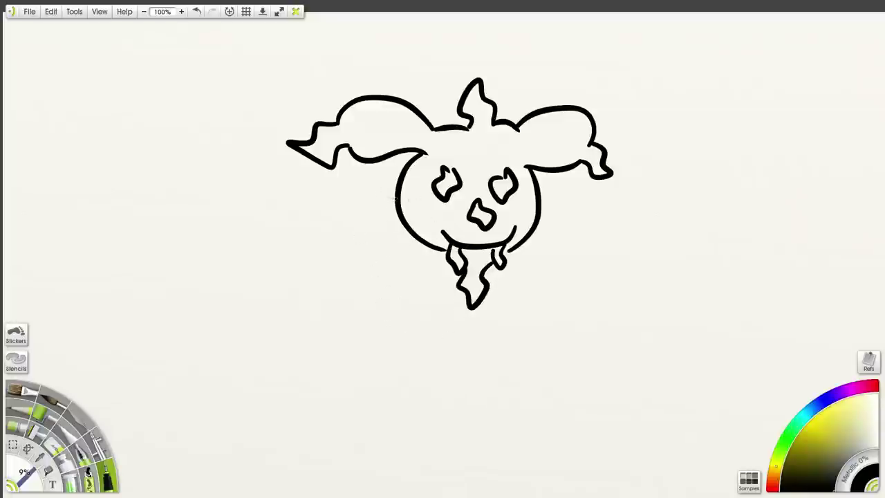
Draw the creature's angular body beside the head, adding thin crooked legs and a tail at its pointed end
{"action": "mouse_move", "coordinate": [395, 199]}
{"action": "left_mouse_down"}
{"action": "mouse_move", "coordinate": [349, 217]}
{"action": "mouse_move", "coordinate": [365, 276]}
{"action": "mouse_move", "coordinate": [252, 278]}
{"action": "mouse_move", "coordinate": [405, 342]}
{"action": "mouse_move", "coordinate": [409, 269]}
{"action": "mouse_move", "coordinate": [462, 291]}
{"action": "left_mouse_up"}
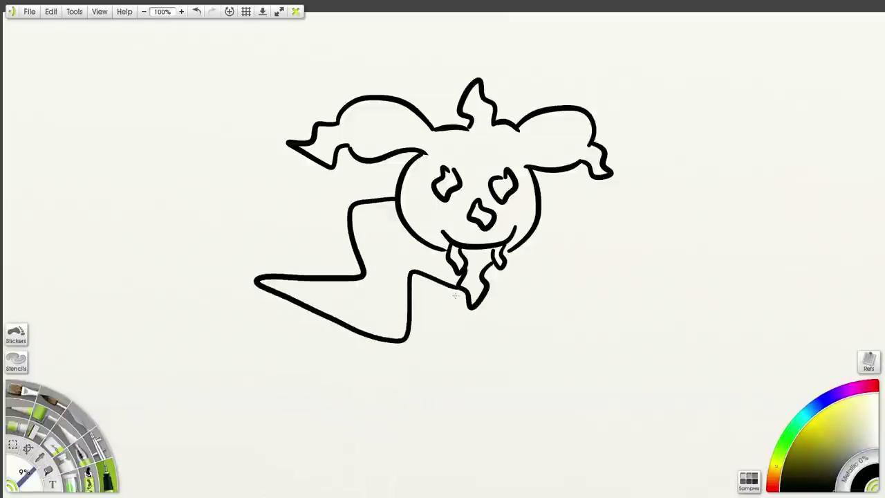
{"action": "left_click_drag", "start_coordinate": [363, 374], "coordinate": [360, 377]}
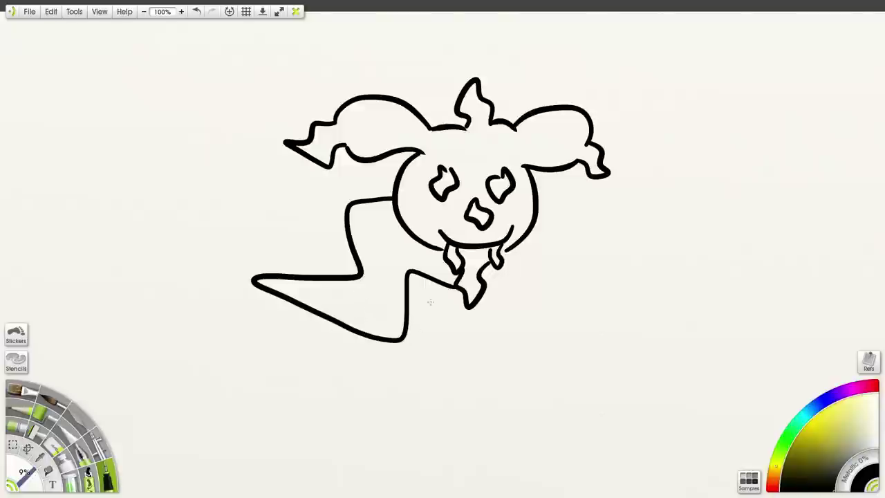
{"action": "mouse_move", "coordinate": [303, 308]}
{"action": "left_mouse_down"}
{"action": "mouse_move", "coordinate": [283, 326]}
{"action": "mouse_move", "coordinate": [296, 357]}
{"action": "left_mouse_up"}
{"action": "left_click_drag", "start_coordinate": [327, 320], "coordinate": [329, 367]}
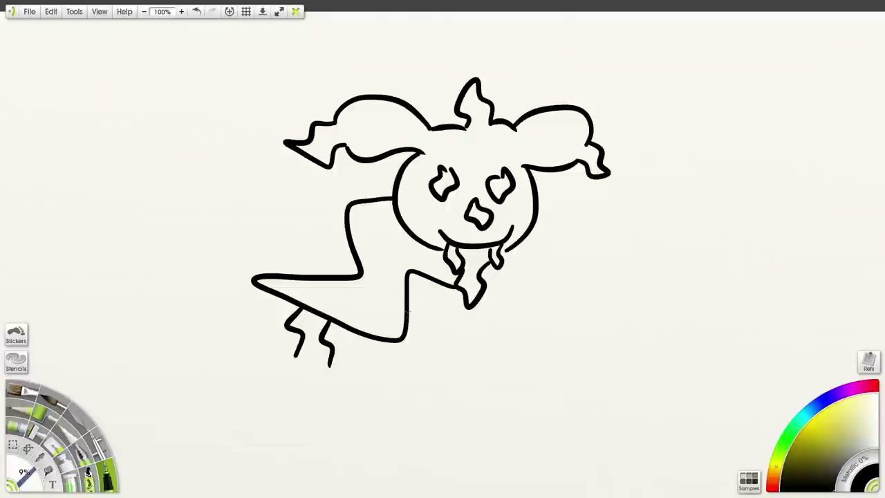
{"action": "mouse_move", "coordinate": [408, 312]}
{"action": "left_mouse_down"}
{"action": "mouse_move", "coordinate": [417, 334]}
{"action": "mouse_move", "coordinate": [441, 351]}
{"action": "left_mouse_up"}
{"action": "mouse_move", "coordinate": [411, 286]}
{"action": "left_mouse_down"}
{"action": "mouse_move", "coordinate": [432, 301]}
{"action": "mouse_move", "coordinate": [456, 338]}
{"action": "left_mouse_up"}
{"action": "left_click_drag", "start_coordinate": [376, 282], "coordinate": [375, 291]}
{"action": "mouse_move", "coordinate": [258, 289]}
{"action": "left_mouse_down"}
{"action": "mouse_move", "coordinate": [256, 253]}
{"action": "mouse_move", "coordinate": [221, 264]}
{"action": "mouse_move", "coordinate": [223, 230]}
{"action": "left_mouse_up"}
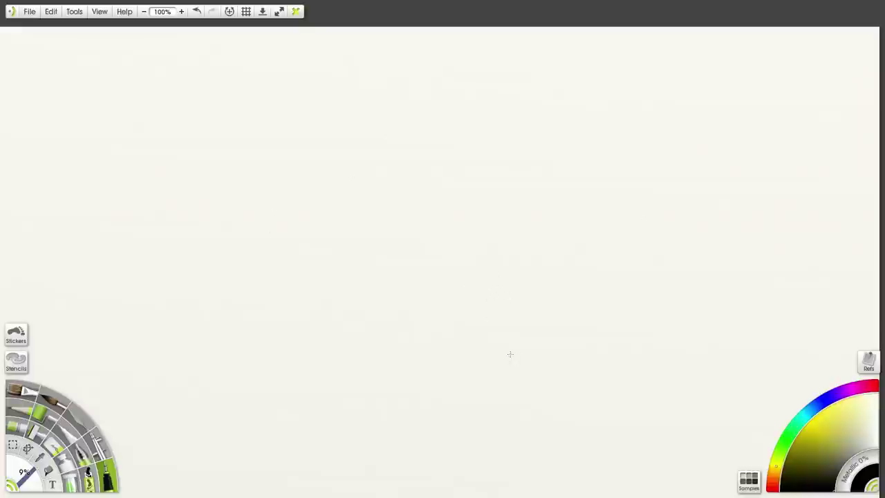
Draw a tall pillar on the blank canvas with a two-tier rounded base, a straight shaft, a capital and a domed top
{"action": "mouse_move", "coordinate": [505, 357]}
{"action": "left_mouse_down"}
{"action": "mouse_move", "coordinate": [505, 337]}
{"action": "mouse_move", "coordinate": [531, 330]}
{"action": "mouse_move", "coordinate": [597, 341]}
{"action": "mouse_move", "coordinate": [554, 369]}
{"action": "mouse_move", "coordinate": [515, 366]}
{"action": "mouse_move", "coordinate": [503, 356]}
{"action": "left_mouse_up"}
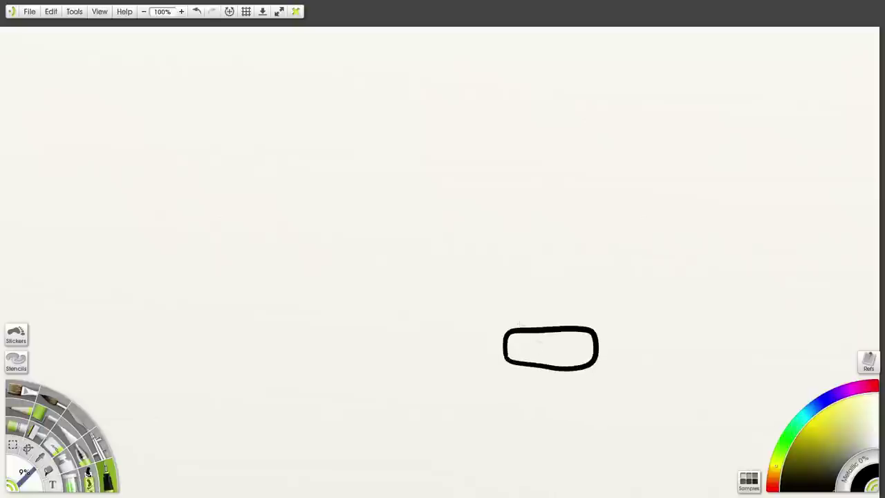
{"action": "mouse_move", "coordinate": [519, 326]}
{"action": "left_mouse_down"}
{"action": "mouse_move", "coordinate": [519, 299]}
{"action": "mouse_move", "coordinate": [575, 295]}
{"action": "mouse_move", "coordinate": [586, 300]}
{"action": "mouse_move", "coordinate": [588, 327]}
{"action": "left_mouse_up"}
{"action": "left_click_drag", "start_coordinate": [571, 293], "coordinate": [579, 140]}
{"action": "left_click_drag", "start_coordinate": [529, 295], "coordinate": [526, 139]}
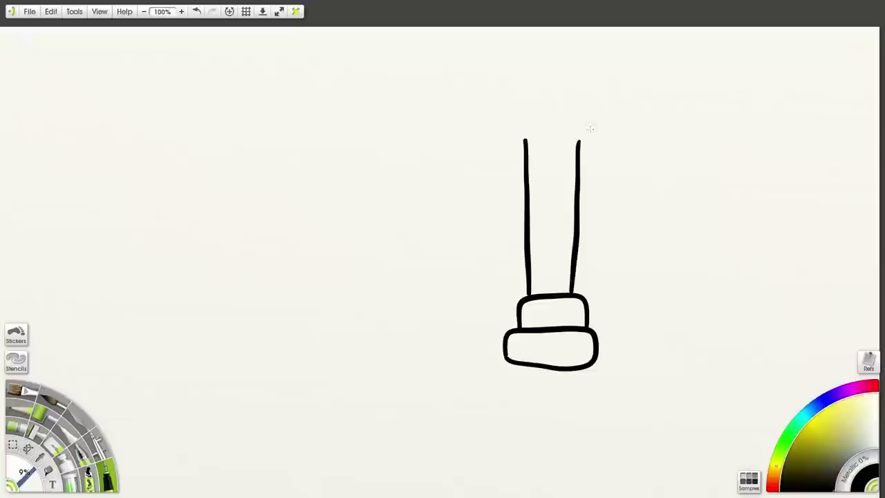
{"action": "mouse_move", "coordinate": [591, 121]}
{"action": "left_mouse_down"}
{"action": "mouse_move", "coordinate": [574, 145]}
{"action": "mouse_move", "coordinate": [516, 139]}
{"action": "mouse_move", "coordinate": [508, 120]}
{"action": "mouse_move", "coordinate": [593, 118]}
{"action": "mouse_move", "coordinate": [573, 93]}
{"action": "mouse_move", "coordinate": [540, 87]}
{"action": "mouse_move", "coordinate": [516, 116]}
{"action": "left_mouse_up"}
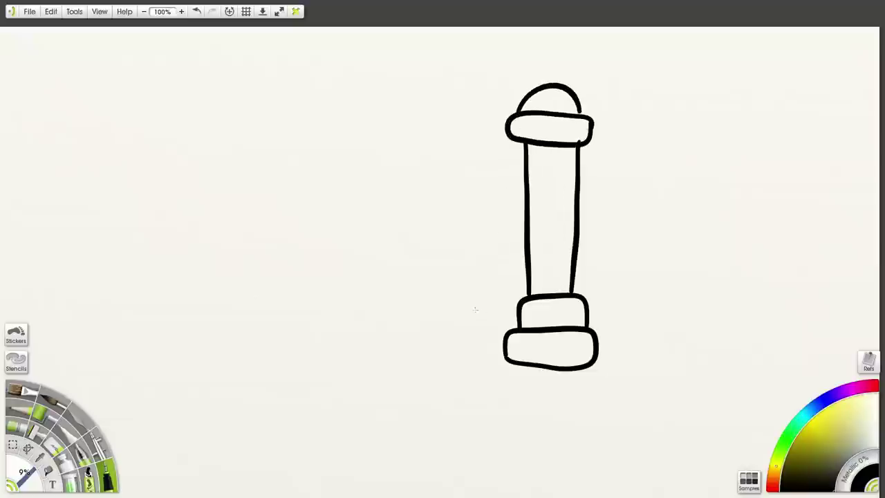
Draw a car with two windows and two hubbed wheels beside the pillar, and add two vertical lines along the pillar's shaft
{"action": "mouse_move", "coordinate": [371, 172]}
{"action": "left_mouse_down"}
{"action": "mouse_move", "coordinate": [368, 202]}
{"action": "mouse_move", "coordinate": [412, 229]}
{"action": "mouse_move", "coordinate": [379, 168]}
{"action": "mouse_move", "coordinate": [416, 170]}
{"action": "mouse_move", "coordinate": [432, 224]}
{"action": "mouse_move", "coordinate": [496, 262]}
{"action": "mouse_move", "coordinate": [464, 290]}
{"action": "mouse_move", "coordinate": [429, 286]}
{"action": "mouse_move", "coordinate": [397, 254]}
{"action": "mouse_move", "coordinate": [386, 279]}
{"action": "mouse_move", "coordinate": [333, 270]}
{"action": "mouse_move", "coordinate": [314, 239]}
{"action": "mouse_move", "coordinate": [293, 265]}
{"action": "mouse_move", "coordinate": [235, 267]}
{"action": "mouse_move", "coordinate": [258, 213]}
{"action": "mouse_move", "coordinate": [292, 211]}
{"action": "mouse_move", "coordinate": [313, 152]}
{"action": "mouse_move", "coordinate": [394, 152]}
{"action": "left_mouse_up"}
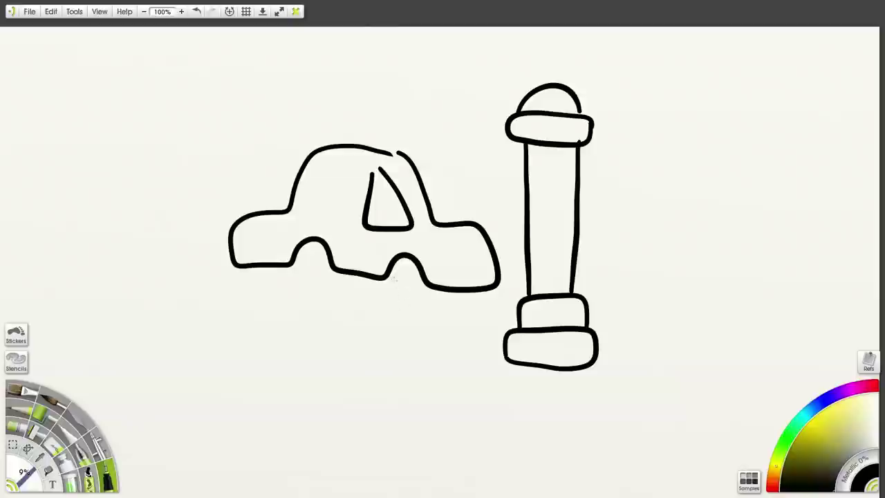
{"action": "left_click_drag", "start_coordinate": [404, 275], "coordinate": [410, 293]}
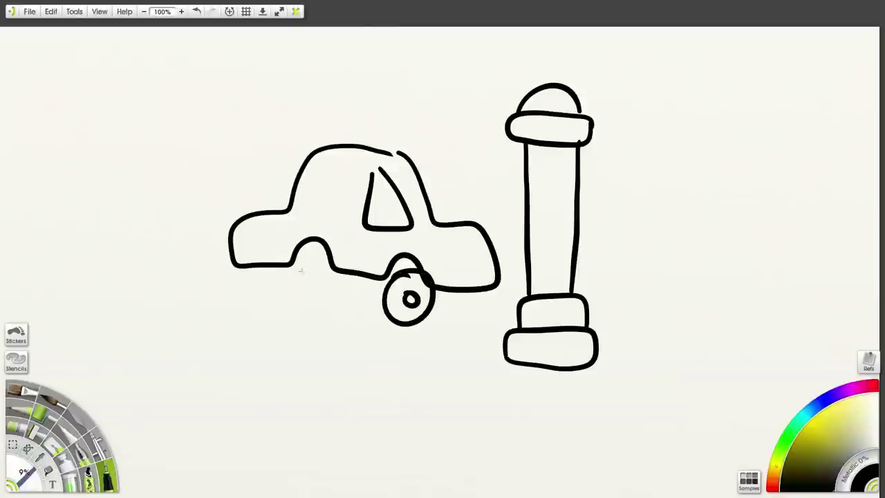
{"action": "mouse_move", "coordinate": [301, 271]}
{"action": "left_mouse_down"}
{"action": "mouse_move", "coordinate": [319, 259]}
{"action": "mouse_move", "coordinate": [286, 277]}
{"action": "mouse_move", "coordinate": [311, 278]}
{"action": "left_mouse_up"}
{"action": "mouse_move", "coordinate": [338, 179]}
{"action": "left_mouse_down"}
{"action": "mouse_move", "coordinate": [311, 215]}
{"action": "mouse_move", "coordinate": [338, 180]}
{"action": "left_mouse_up"}
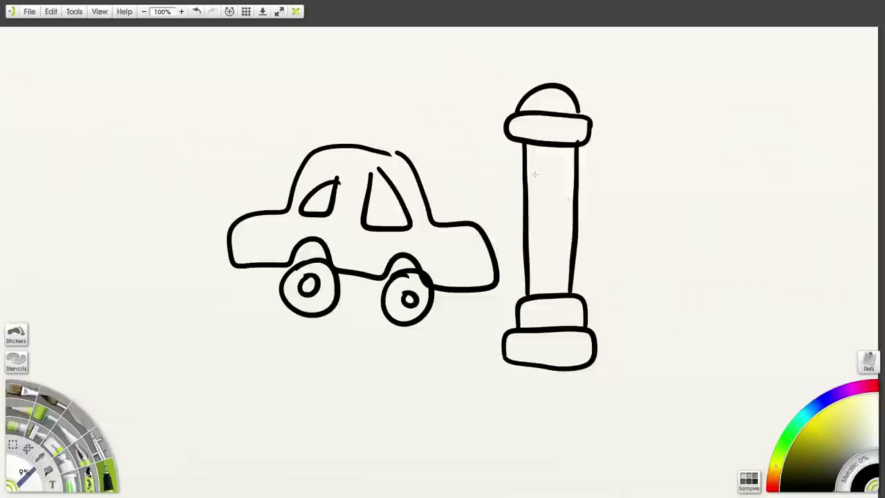
{"action": "mouse_move", "coordinate": [539, 150]}
{"action": "left_mouse_down"}
{"action": "mouse_move", "coordinate": [540, 263]}
{"action": "mouse_move", "coordinate": [557, 282]}
{"action": "left_mouse_up"}
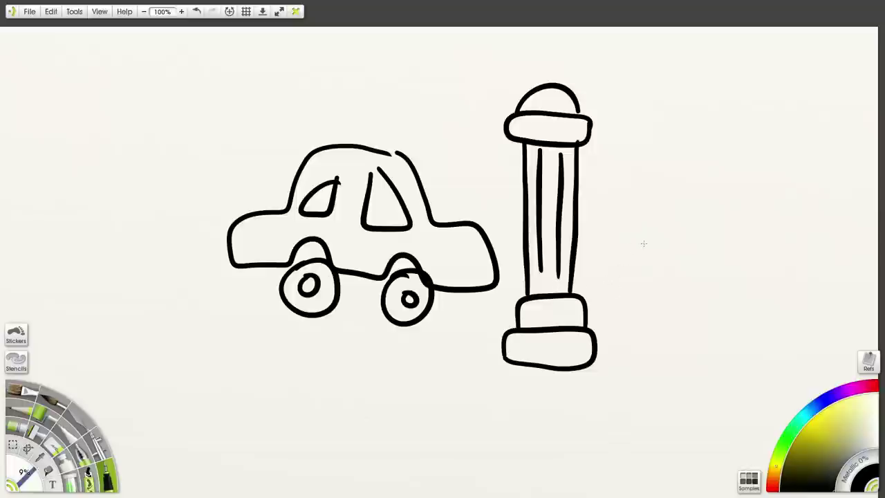
Draw a stick figure with one raised arm on the pillar's far side from the car, giving it slanted eyebrows, eyes and a mouth
{"action": "mouse_move", "coordinate": [635, 180]}
{"action": "left_mouse_down"}
{"action": "mouse_move", "coordinate": [663, 181]}
{"action": "mouse_move", "coordinate": [624, 210]}
{"action": "mouse_move", "coordinate": [640, 250]}
{"action": "mouse_move", "coordinate": [601, 245]}
{"action": "mouse_move", "coordinate": [599, 213]}
{"action": "mouse_move", "coordinate": [609, 208]}
{"action": "mouse_move", "coordinate": [611, 221]}
{"action": "mouse_move", "coordinate": [675, 275]}
{"action": "left_mouse_up"}
{"action": "mouse_move", "coordinate": [642, 247]}
{"action": "left_mouse_down"}
{"action": "mouse_move", "coordinate": [640, 294]}
{"action": "mouse_move", "coordinate": [665, 313]}
{"action": "mouse_move", "coordinate": [670, 364]}
{"action": "left_mouse_up"}
{"action": "left_click_drag", "start_coordinate": [642, 291], "coordinate": [612, 353]}
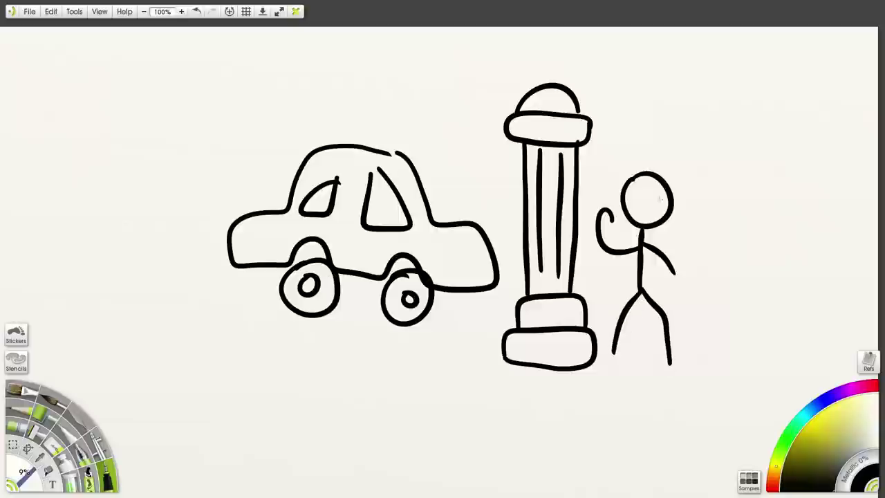
{"action": "mouse_move", "coordinate": [642, 195]}
{"action": "left_mouse_down"}
{"action": "mouse_move", "coordinate": [679, 181]}
{"action": "mouse_move", "coordinate": [596, 159]}
{"action": "left_mouse_up"}
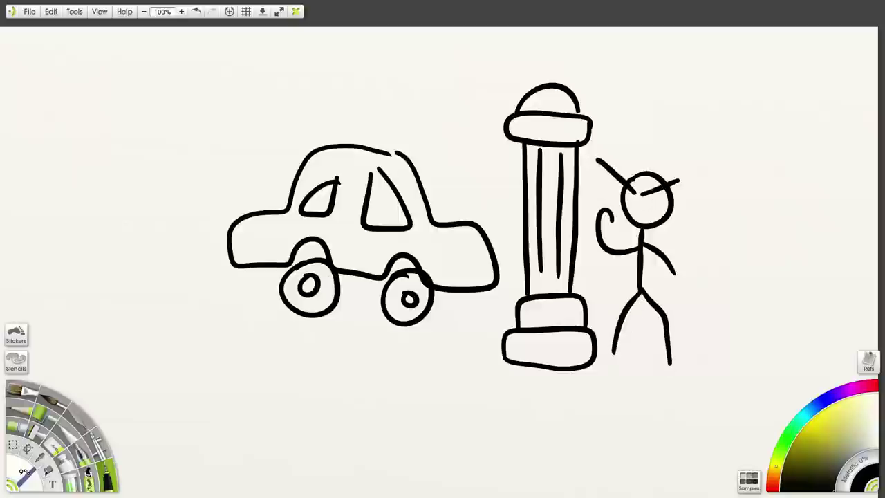
{"action": "mouse_move", "coordinate": [647, 195]}
{"action": "left_mouse_down"}
{"action": "mouse_move", "coordinate": [659, 193]}
{"action": "mouse_move", "coordinate": [633, 193]}
{"action": "mouse_move", "coordinate": [648, 214]}
{"action": "left_mouse_up"}
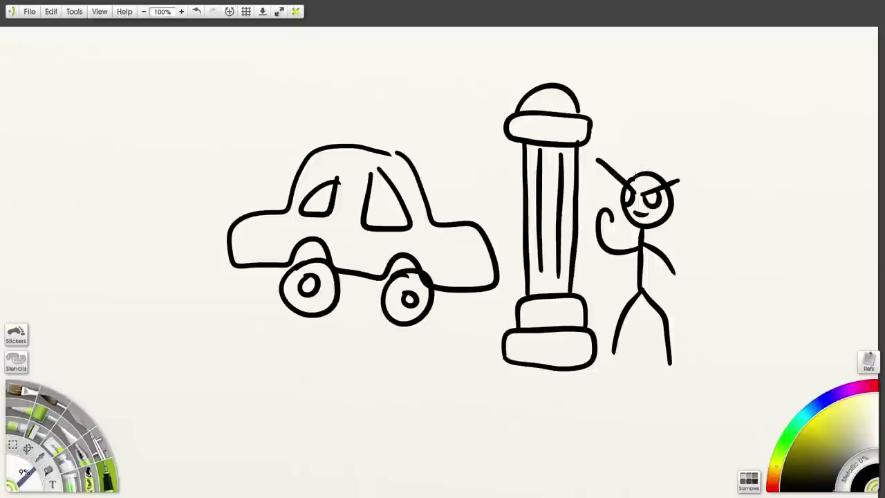
Add wavy, pointed hair to the stick figure's head and draw a curved shape from the underside of the pillar's base
{"action": "mouse_move", "coordinate": [627, 174]}
{"action": "left_mouse_down"}
{"action": "mouse_move", "coordinate": [628, 150]}
{"action": "mouse_move", "coordinate": [666, 169]}
{"action": "mouse_move", "coordinate": [687, 169]}
{"action": "left_mouse_up"}
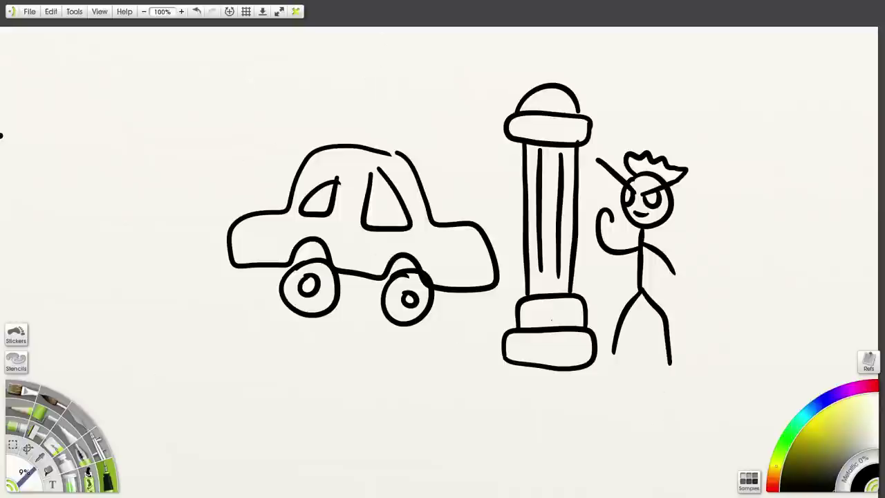
{"action": "left_click_drag", "start_coordinate": [442, 207], "coordinate": [440, 246]}
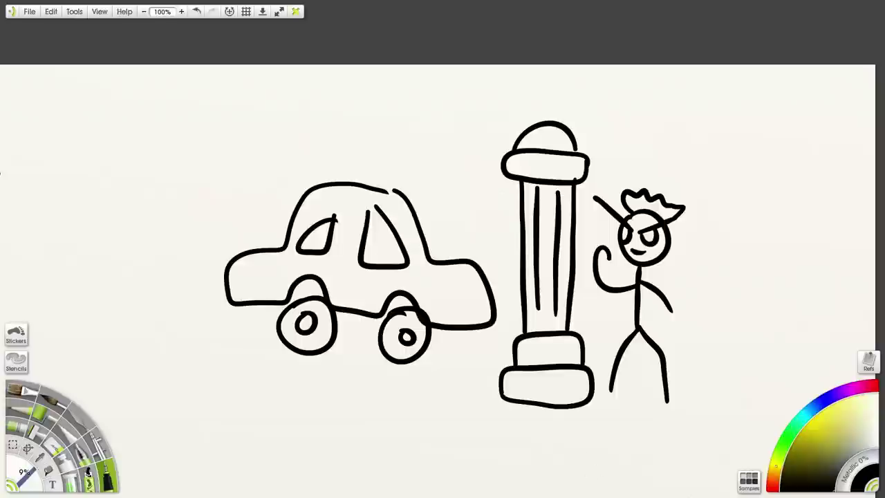
{"action": "mouse_move", "coordinate": [570, 408]}
{"action": "left_mouse_down"}
{"action": "mouse_move", "coordinate": [581, 428]}
{"action": "mouse_move", "coordinate": [615, 418]}
{"action": "mouse_move", "coordinate": [625, 397]}
{"action": "mouse_move", "coordinate": [623, 356]}
{"action": "mouse_move", "coordinate": [657, 402]}
{"action": "mouse_move", "coordinate": [613, 458]}
{"action": "mouse_move", "coordinate": [557, 466]}
{"action": "mouse_move", "coordinate": [524, 446]}
{"action": "mouse_move", "coordinate": [517, 396]}
{"action": "left_mouse_up"}
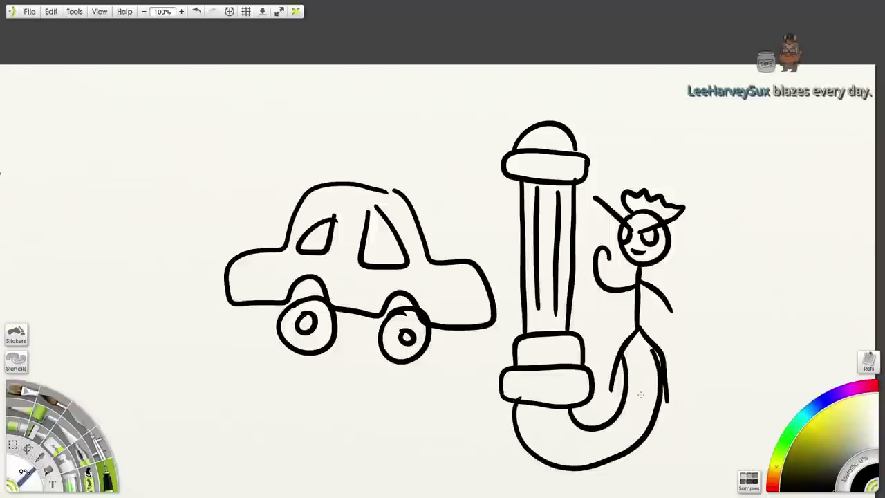
{"action": "key", "text": "ctrl+z"}
{"action": "key", "text": "ctrl+z"}
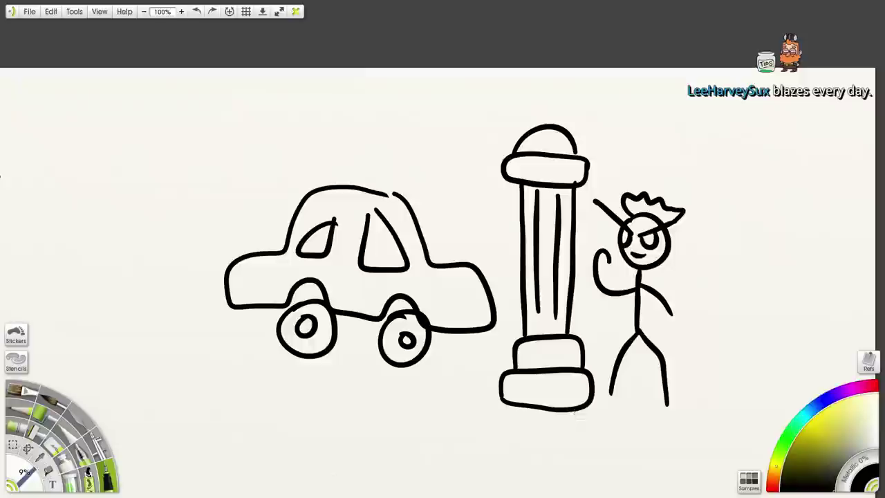
{"action": "mouse_move", "coordinate": [574, 409]}
{"action": "left_mouse_down"}
{"action": "mouse_move", "coordinate": [598, 419]}
{"action": "mouse_move", "coordinate": [590, 294]}
{"action": "mouse_move", "coordinate": [600, 269]}
{"action": "mouse_move", "coordinate": [607, 447]}
{"action": "mouse_move", "coordinate": [573, 455]}
{"action": "mouse_move", "coordinate": [529, 404]}
{"action": "left_mouse_up"}
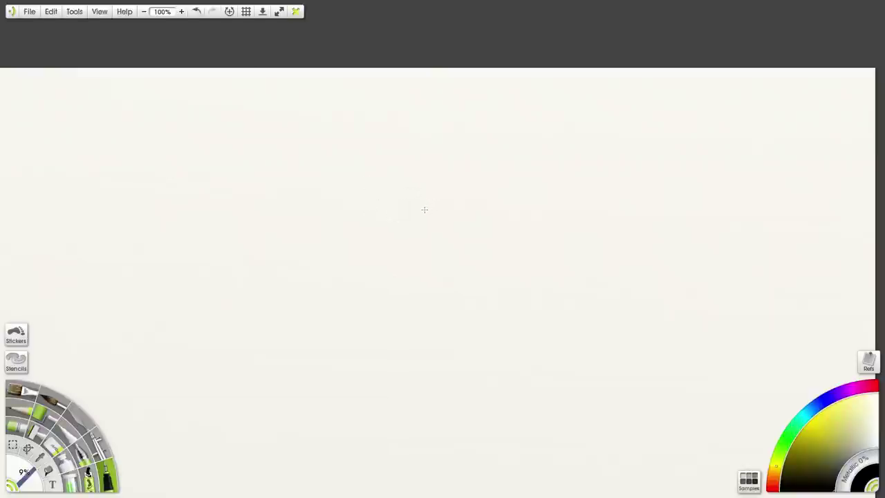
Draw a round head with a lightning-bolt tuft of hair and a short, downturned mouth on the blank canvas
{"action": "mouse_move", "coordinate": [423, 210]}
{"action": "left_mouse_down"}
{"action": "mouse_move", "coordinate": [397, 191]}
{"action": "mouse_move", "coordinate": [419, 145]}
{"action": "mouse_move", "coordinate": [456, 104]}
{"action": "mouse_move", "coordinate": [439, 171]}
{"action": "mouse_move", "coordinate": [484, 171]}
{"action": "mouse_move", "coordinate": [457, 225]}
{"action": "mouse_move", "coordinate": [491, 255]}
{"action": "mouse_move", "coordinate": [495, 309]}
{"action": "mouse_move", "coordinate": [470, 347]}
{"action": "mouse_move", "coordinate": [429, 360]}
{"action": "mouse_move", "coordinate": [397, 355]}
{"action": "mouse_move", "coordinate": [374, 333]}
{"action": "mouse_move", "coordinate": [360, 271]}
{"action": "mouse_move", "coordinate": [378, 217]}
{"action": "mouse_move", "coordinate": [425, 200]}
{"action": "left_mouse_up"}
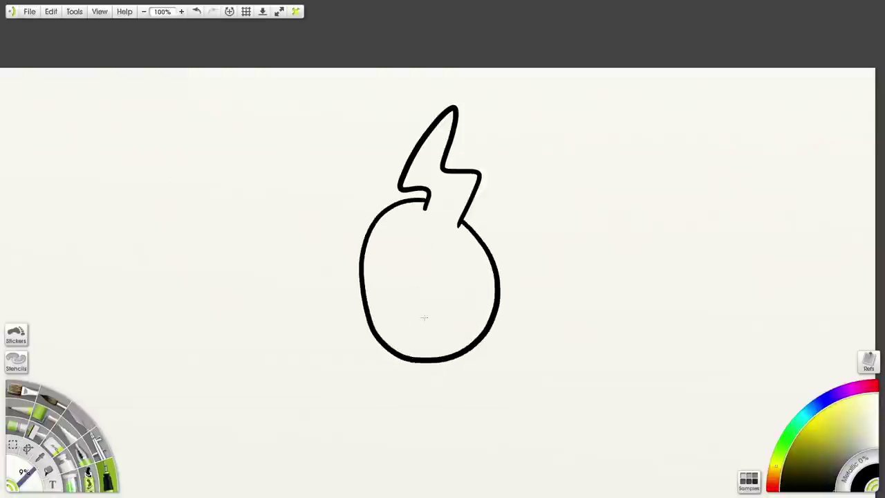
{"action": "left_click_drag", "start_coordinate": [422, 328], "coordinate": [454, 332]}
Dot stubble across the lower face around the mouth, cheeks and chin
{"action": "left_click", "coordinate": [399, 321]}
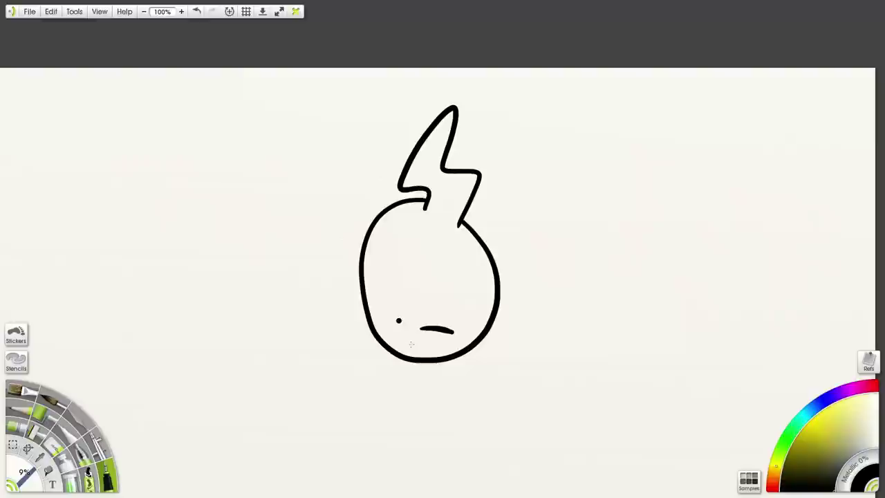
{"action": "left_click", "coordinate": [411, 344]}
{"action": "left_click", "coordinate": [394, 337]}
{"action": "left_click", "coordinate": [377, 310]}
{"action": "left_click", "coordinate": [386, 323]}
{"action": "left_click", "coordinate": [392, 308]}
{"action": "left_click", "coordinate": [376, 285]}
{"action": "left_click", "coordinate": [419, 316]}
{"action": "left_click", "coordinate": [413, 333]}
{"action": "left_click", "coordinate": [425, 344]}
{"action": "left_click", "coordinate": [444, 346]}
{"action": "left_click", "coordinate": [456, 341]}
{"action": "left_click", "coordinate": [460, 317]}
{"action": "left_click", "coordinate": [466, 327]}
{"action": "left_click", "coordinate": [480, 327]}
{"action": "left_click", "coordinate": [481, 309]}
Draw straight brows and heavy-lidded eyes, a hooked nose, and a rounded ear on each side of the stubbled head
{"action": "mouse_move", "coordinate": [378, 245]}
{"action": "left_mouse_down"}
{"action": "mouse_move", "coordinate": [421, 247]}
{"action": "mouse_move", "coordinate": [419, 259]}
{"action": "mouse_move", "coordinate": [491, 249]}
{"action": "mouse_move", "coordinate": [501, 261]}
{"action": "left_mouse_up"}
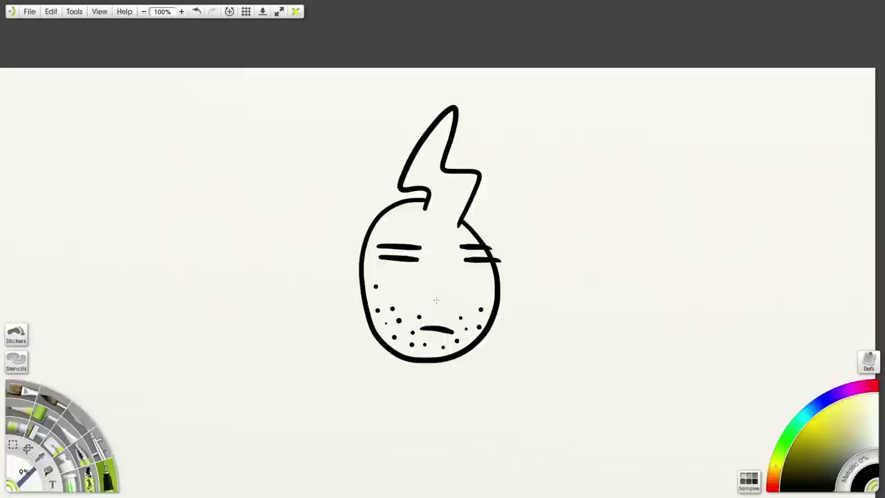
{"action": "mouse_move", "coordinate": [436, 299]}
{"action": "left_mouse_down"}
{"action": "mouse_move", "coordinate": [440, 307]}
{"action": "mouse_move", "coordinate": [462, 289]}
{"action": "mouse_move", "coordinate": [444, 261]}
{"action": "left_mouse_up"}
{"action": "mouse_move", "coordinate": [360, 256]}
{"action": "left_mouse_down"}
{"action": "mouse_move", "coordinate": [336, 255]}
{"action": "mouse_move", "coordinate": [358, 285]}
{"action": "left_mouse_up"}
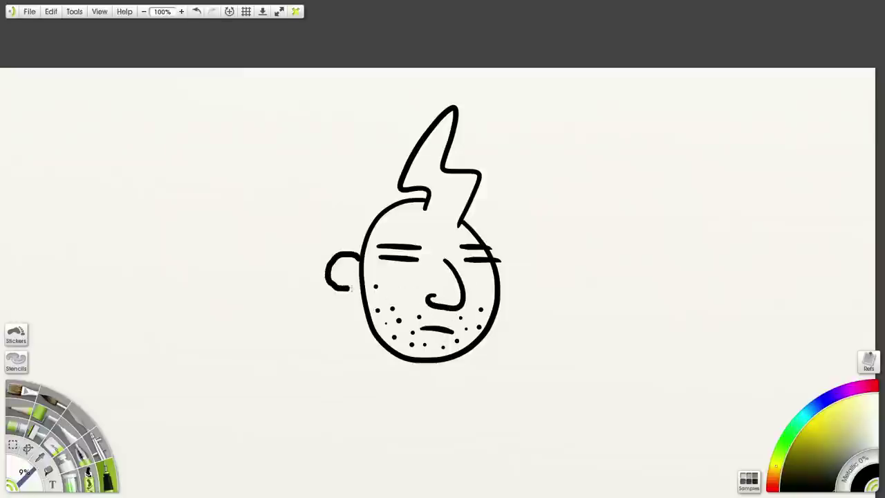
{"action": "left_click_drag", "start_coordinate": [500, 262], "coordinate": [499, 290]}
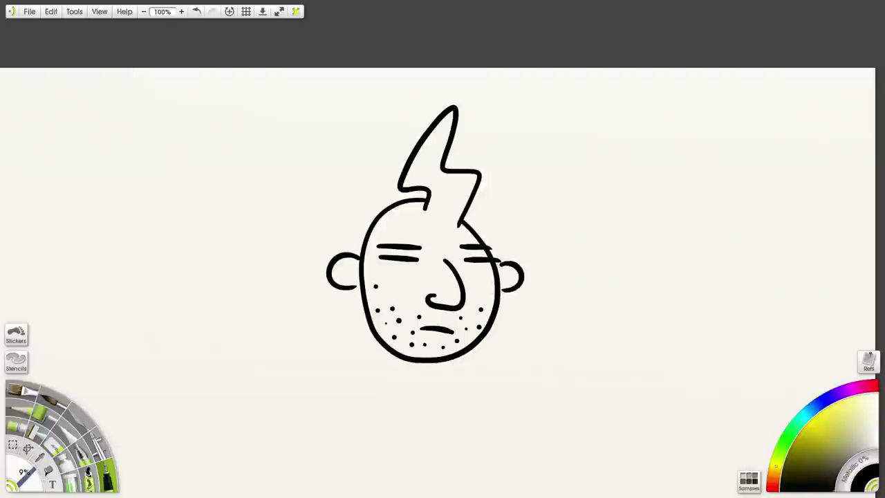
{"action": "mouse_move", "coordinate": [398, 264]}
{"action": "left_mouse_down"}
{"action": "mouse_move", "coordinate": [403, 271]}
{"action": "mouse_move", "coordinate": [408, 262]}
{"action": "left_mouse_up"}
{"action": "left_click_drag", "start_coordinate": [480, 262], "coordinate": [469, 272]}
Add short vertical hair strokes along the scalp on both sides of the lightning-bolt tuft
{"action": "left_click_drag", "start_coordinate": [424, 204], "coordinate": [417, 230]}
{"action": "left_click_drag", "start_coordinate": [411, 205], "coordinate": [407, 231]}
{"action": "mouse_move", "coordinate": [406, 205]}
{"action": "left_mouse_down"}
{"action": "mouse_move", "coordinate": [401, 230]}
{"action": "mouse_move", "coordinate": [392, 231]}
{"action": "left_mouse_up"}
{"action": "left_click_drag", "start_coordinate": [387, 212], "coordinate": [374, 231]}
{"action": "left_click_drag", "start_coordinate": [372, 224], "coordinate": [356, 244]}
{"action": "left_click_drag", "start_coordinate": [463, 223], "coordinate": [466, 235]}
{"action": "left_click_drag", "start_coordinate": [475, 205], "coordinate": [476, 235]}
{"action": "left_click_drag", "start_coordinate": [486, 223], "coordinate": [490, 240]}
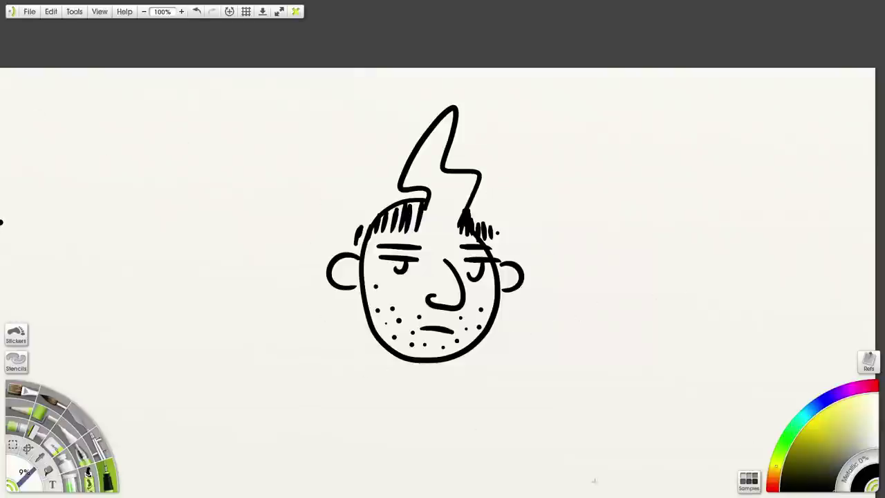
{"action": "key", "text": "ctrl+z"}
{"action": "key", "text": "ctrl+z"}
{"action": "key", "text": "ctrl+y"}
{"action": "key", "text": "ctrl+y"}
{"action": "key", "text": "ctrl+y"}
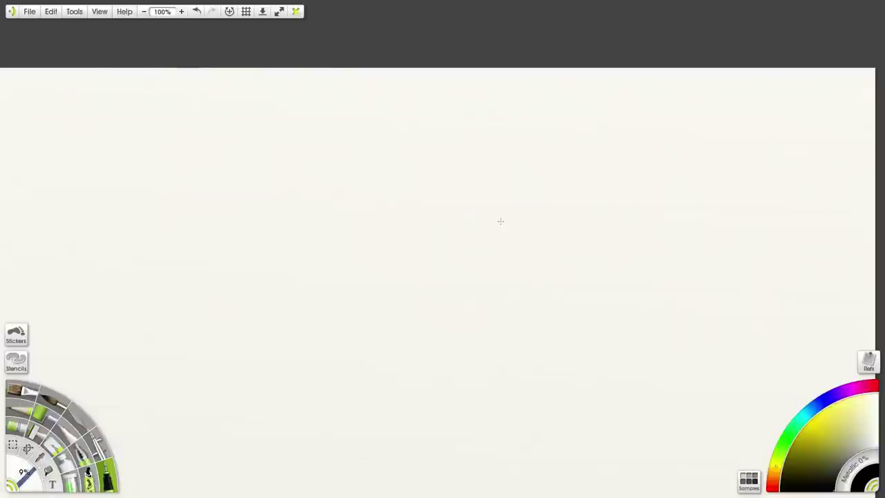
Draw a clown face on the blank canvas with tall curved eyes, a wide toothy grin, a boxy nose and a dot for the ear
{"action": "left_click", "coordinate": [413, 273]}
{"action": "mouse_move", "coordinate": [456, 169]}
{"action": "left_mouse_down"}
{"action": "mouse_move", "coordinate": [461, 208]}
{"action": "mouse_move", "coordinate": [432, 183]}
{"action": "mouse_move", "coordinate": [455, 171]}
{"action": "left_mouse_up"}
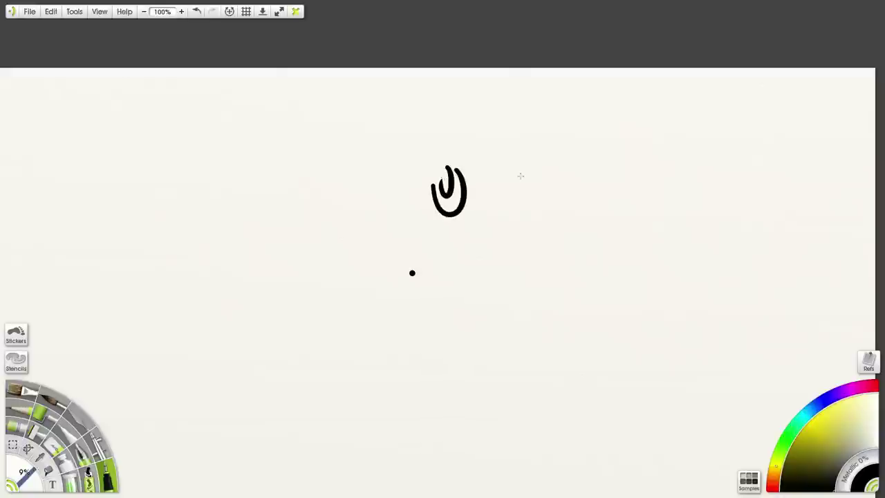
{"action": "mouse_move", "coordinate": [529, 155]}
{"action": "left_mouse_down"}
{"action": "mouse_move", "coordinate": [530, 210]}
{"action": "mouse_move", "coordinate": [518, 171]}
{"action": "mouse_move", "coordinate": [525, 159]}
{"action": "mouse_move", "coordinate": [535, 183]}
{"action": "left_mouse_up"}
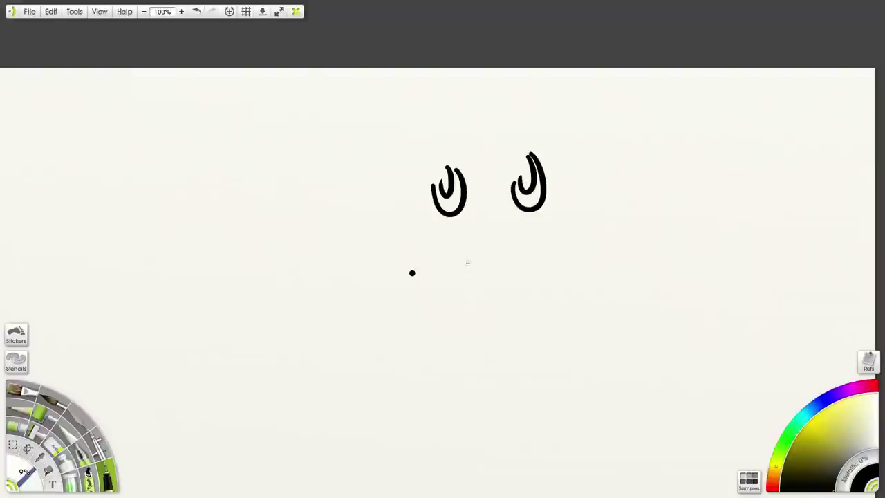
{"action": "mouse_move", "coordinate": [462, 243]}
{"action": "left_mouse_down"}
{"action": "mouse_move", "coordinate": [488, 248]}
{"action": "mouse_move", "coordinate": [532, 233]}
{"action": "mouse_move", "coordinate": [523, 265]}
{"action": "mouse_move", "coordinate": [486, 270]}
{"action": "mouse_move", "coordinate": [451, 247]}
{"action": "left_mouse_up"}
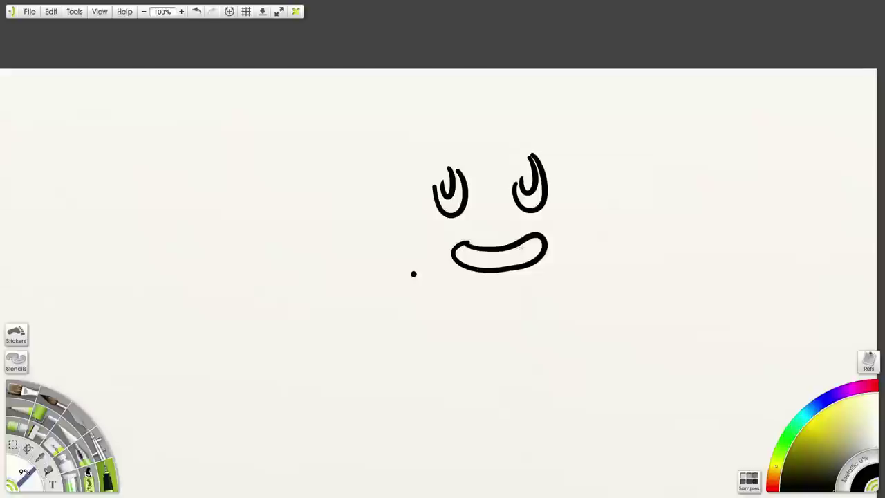
{"action": "mouse_move", "coordinate": [531, 239]}
{"action": "left_mouse_down"}
{"action": "mouse_move", "coordinate": [523, 262]}
{"action": "mouse_move", "coordinate": [468, 254]}
{"action": "left_mouse_up"}
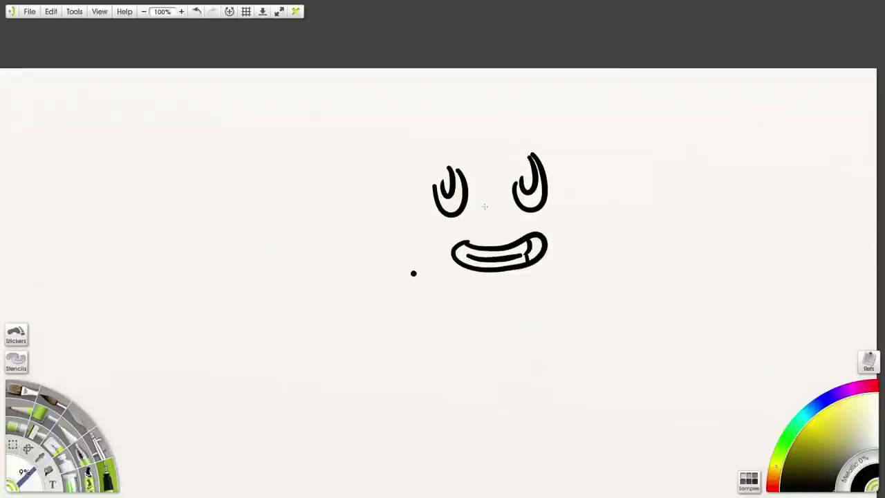
{"action": "left_click_drag", "start_coordinate": [484, 198], "coordinate": [484, 228]}
{"action": "mouse_move", "coordinate": [507, 189]}
{"action": "left_mouse_down"}
{"action": "mouse_move", "coordinate": [504, 235]}
{"action": "mouse_move", "coordinate": [508, 226]}
{"action": "mouse_move", "coordinate": [478, 196]}
{"action": "mouse_move", "coordinate": [514, 228]}
{"action": "mouse_move", "coordinate": [485, 241]}
{"action": "mouse_move", "coordinate": [471, 212]}
{"action": "mouse_move", "coordinate": [478, 224]}
{"action": "mouse_move", "coordinate": [505, 220]}
{"action": "left_mouse_up"}
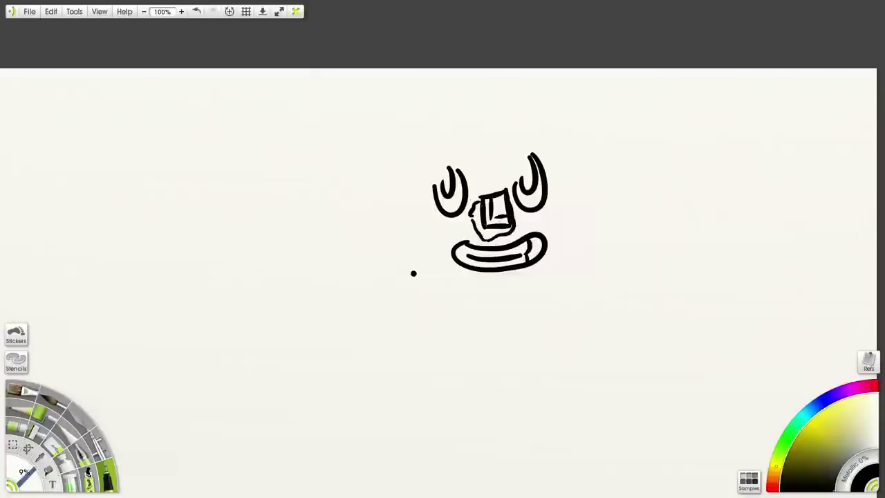
Outline the clown's round head with a small ear around the dot, and add a square patch under each eye
{"action": "mouse_move", "coordinate": [547, 177]}
{"action": "left_mouse_down"}
{"action": "mouse_move", "coordinate": [557, 260]}
{"action": "mouse_move", "coordinate": [472, 308]}
{"action": "mouse_move", "coordinate": [434, 299]}
{"action": "mouse_move", "coordinate": [426, 274]}
{"action": "mouse_move", "coordinate": [406, 282]}
{"action": "mouse_move", "coordinate": [421, 251]}
{"action": "mouse_move", "coordinate": [411, 211]}
{"action": "mouse_move", "coordinate": [428, 165]}
{"action": "mouse_move", "coordinate": [474, 140]}
{"action": "mouse_move", "coordinate": [513, 140]}
{"action": "mouse_move", "coordinate": [526, 153]}
{"action": "left_mouse_up"}
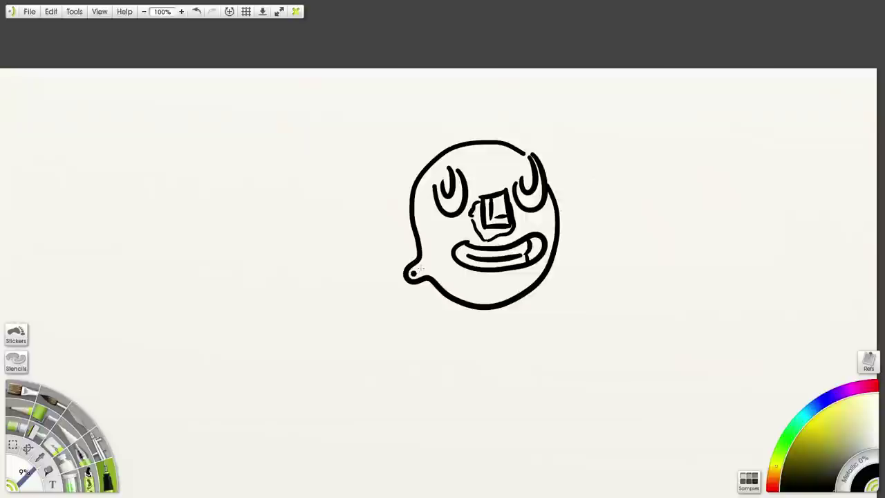
{"action": "left_click_drag", "start_coordinate": [419, 265], "coordinate": [422, 270]}
{"action": "mouse_move", "coordinate": [467, 215]}
{"action": "left_mouse_down"}
{"action": "mouse_move", "coordinate": [469, 208]}
{"action": "mouse_move", "coordinate": [458, 233]}
{"action": "mouse_move", "coordinate": [437, 217]}
{"action": "left_mouse_up"}
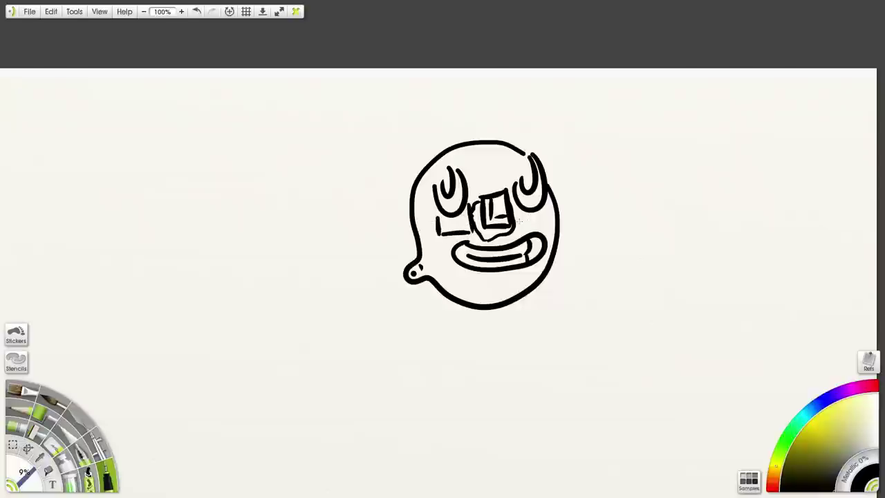
{"action": "mouse_move", "coordinate": [517, 209]}
{"action": "left_mouse_down"}
{"action": "mouse_move", "coordinate": [520, 227]}
{"action": "mouse_move", "coordinate": [544, 226]}
{"action": "mouse_move", "coordinate": [547, 209]}
{"action": "left_mouse_up"}
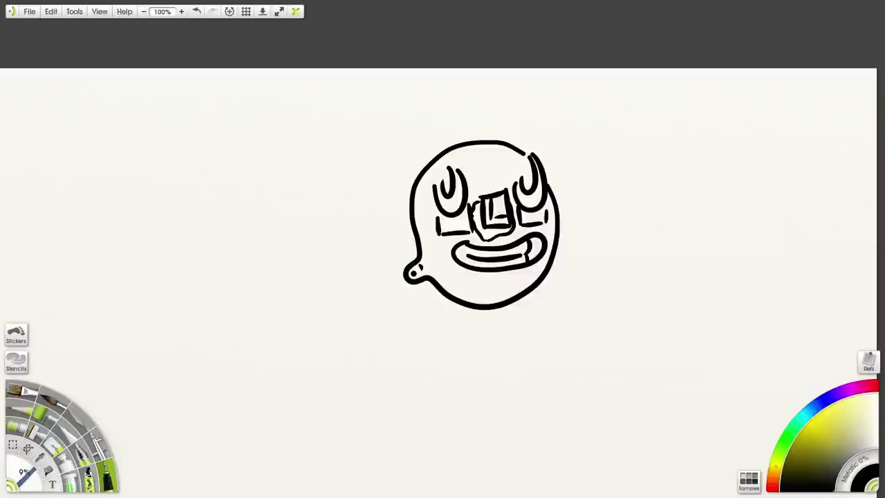
Draw a big curly wig around the clown's head and add pointed marks at both sides of each eye
{"action": "mouse_move", "coordinate": [411, 225]}
{"action": "left_mouse_down"}
{"action": "mouse_move", "coordinate": [369, 188]}
{"action": "mouse_move", "coordinate": [389, 130]}
{"action": "left_mouse_up"}
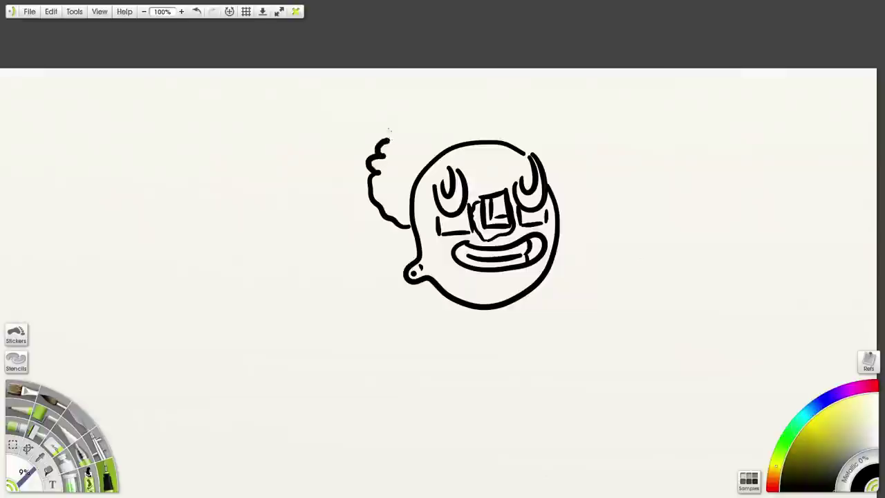
{"action": "mouse_move", "coordinate": [371, 173]}
{"action": "left_mouse_down"}
{"action": "mouse_move", "coordinate": [445, 95]}
{"action": "mouse_move", "coordinate": [489, 111]}
{"action": "mouse_move", "coordinate": [535, 107]}
{"action": "mouse_move", "coordinate": [570, 130]}
{"action": "mouse_move", "coordinate": [583, 201]}
{"action": "mouse_move", "coordinate": [559, 242]}
{"action": "left_mouse_up"}
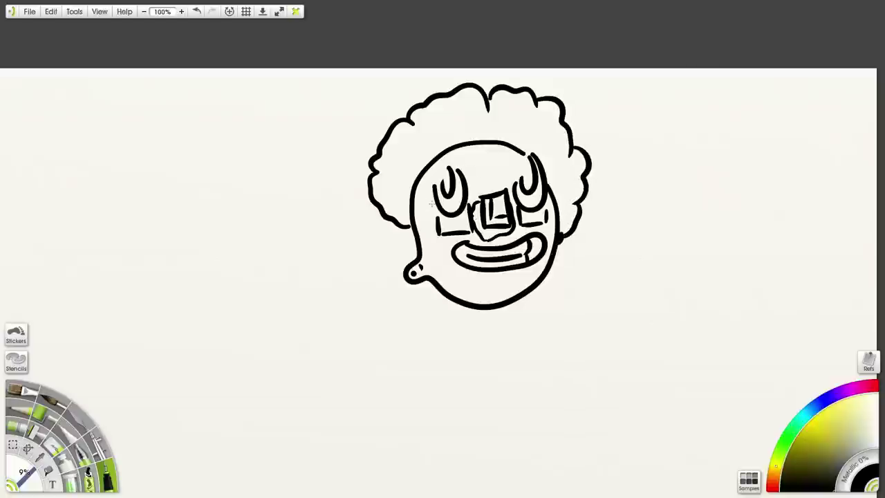
{"action": "mouse_move", "coordinate": [430, 203]}
{"action": "left_mouse_down"}
{"action": "mouse_move", "coordinate": [428, 189]}
{"action": "mouse_move", "coordinate": [476, 187]}
{"action": "mouse_move", "coordinate": [469, 195]}
{"action": "left_mouse_up"}
{"action": "mouse_move", "coordinate": [519, 180]}
{"action": "left_mouse_down"}
{"action": "mouse_move", "coordinate": [502, 183]}
{"action": "mouse_move", "coordinate": [554, 187]}
{"action": "left_mouse_up"}
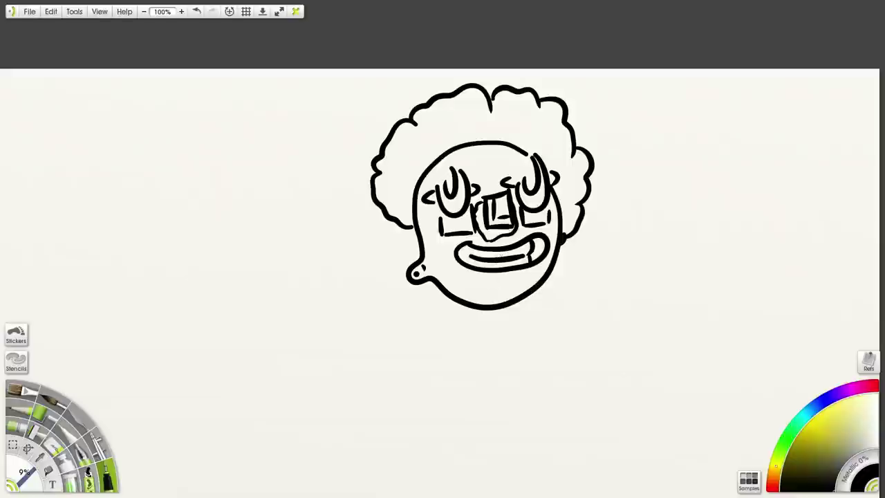
Draw a ruffled collar of rounded lobes beneath the clown's chin
{"action": "mouse_move", "coordinate": [509, 311]}
{"action": "left_mouse_down"}
{"action": "mouse_move", "coordinate": [499, 332]}
{"action": "mouse_move", "coordinate": [481, 310]}
{"action": "mouse_move", "coordinate": [430, 315]}
{"action": "mouse_move", "coordinate": [459, 316]}
{"action": "left_mouse_up"}
{"action": "mouse_move", "coordinate": [481, 324]}
{"action": "left_mouse_down"}
{"action": "mouse_move", "coordinate": [448, 342]}
{"action": "mouse_move", "coordinate": [443, 317]}
{"action": "left_mouse_up"}
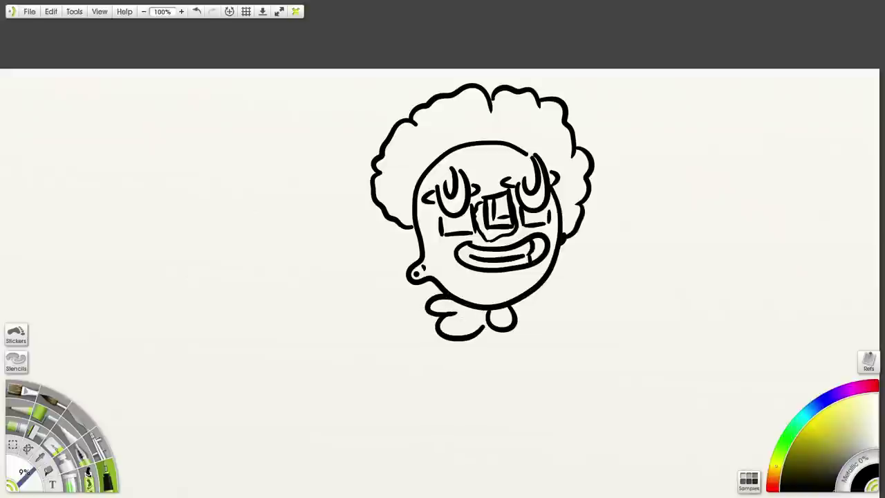
{"action": "mouse_move", "coordinate": [531, 290]}
{"action": "left_mouse_down"}
{"action": "mouse_move", "coordinate": [554, 304]}
{"action": "mouse_move", "coordinate": [538, 323]}
{"action": "mouse_move", "coordinate": [540, 314]}
{"action": "mouse_move", "coordinate": [550, 330]}
{"action": "mouse_move", "coordinate": [512, 328]}
{"action": "left_mouse_up"}
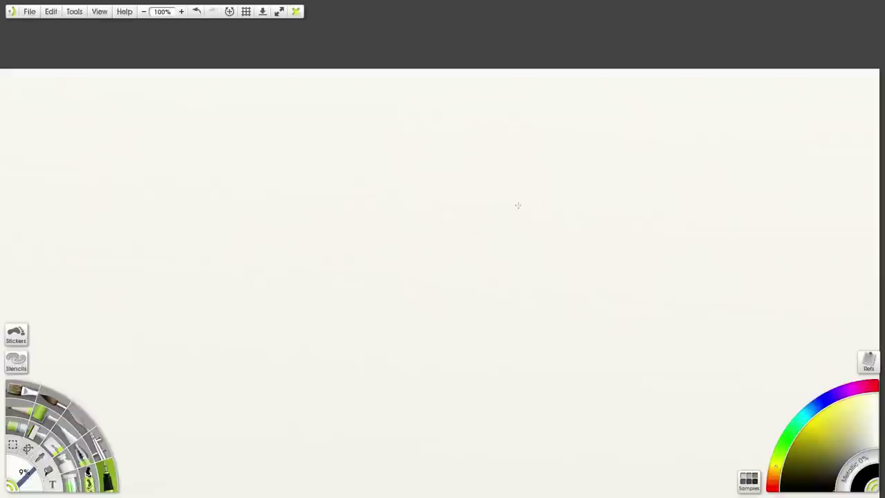
Draw a head with a pointed chin and one ear on the blank canvas, topped by flat hair with a wavy fringe
{"action": "mouse_move", "coordinate": [546, 173]}
{"action": "left_mouse_down"}
{"action": "mouse_move", "coordinate": [546, 283]}
{"action": "mouse_move", "coordinate": [500, 326]}
{"action": "mouse_move", "coordinate": [453, 339]}
{"action": "mouse_move", "coordinate": [388, 297]}
{"action": "mouse_move", "coordinate": [378, 271]}
{"action": "mouse_move", "coordinate": [359, 186]}
{"action": "mouse_move", "coordinate": [387, 170]}
{"action": "left_mouse_up"}
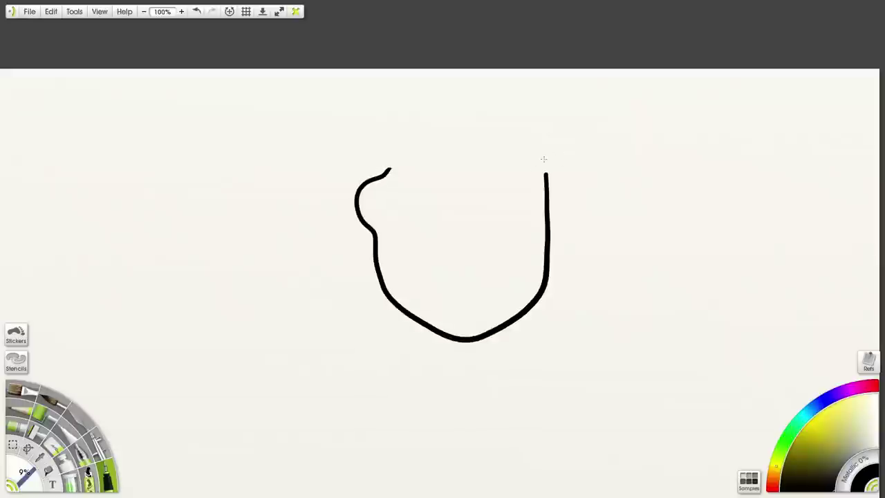
{"action": "mouse_move", "coordinate": [538, 167]}
{"action": "left_mouse_down"}
{"action": "mouse_move", "coordinate": [565, 179]}
{"action": "mouse_move", "coordinate": [572, 130]}
{"action": "mouse_move", "coordinate": [560, 104]}
{"action": "mouse_move", "coordinate": [419, 97]}
{"action": "mouse_move", "coordinate": [379, 117]}
{"action": "mouse_move", "coordinate": [341, 168]}
{"action": "mouse_move", "coordinate": [350, 205]}
{"action": "left_mouse_up"}
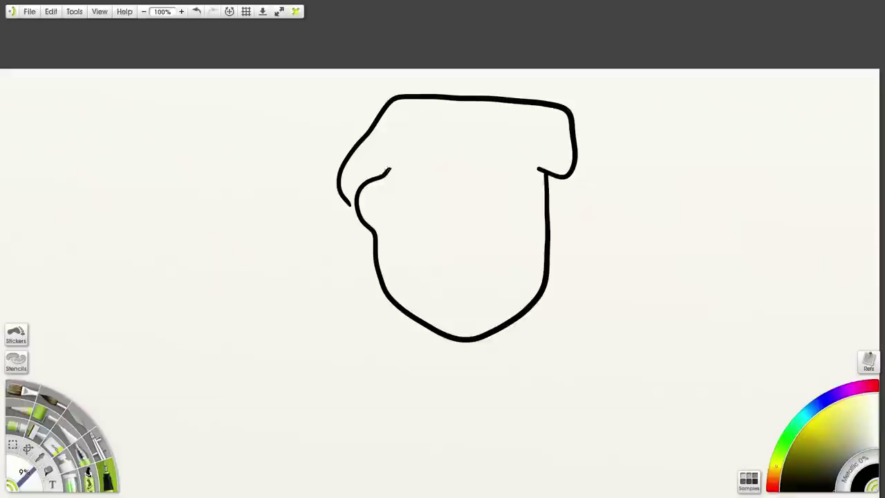
{"action": "mouse_move", "coordinate": [385, 171]}
{"action": "left_mouse_down"}
{"action": "mouse_move", "coordinate": [446, 156]}
{"action": "mouse_move", "coordinate": [541, 171]}
{"action": "left_mouse_up"}
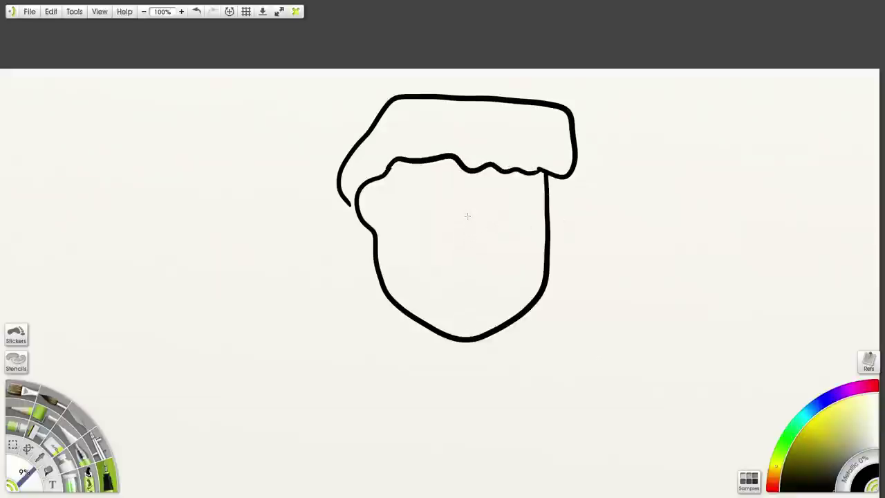
Draw an L-shaped nose, a slight smile, and two half-closed eyes under straight lids on the face
{"action": "left_click_drag", "start_coordinate": [459, 198], "coordinate": [458, 197]}
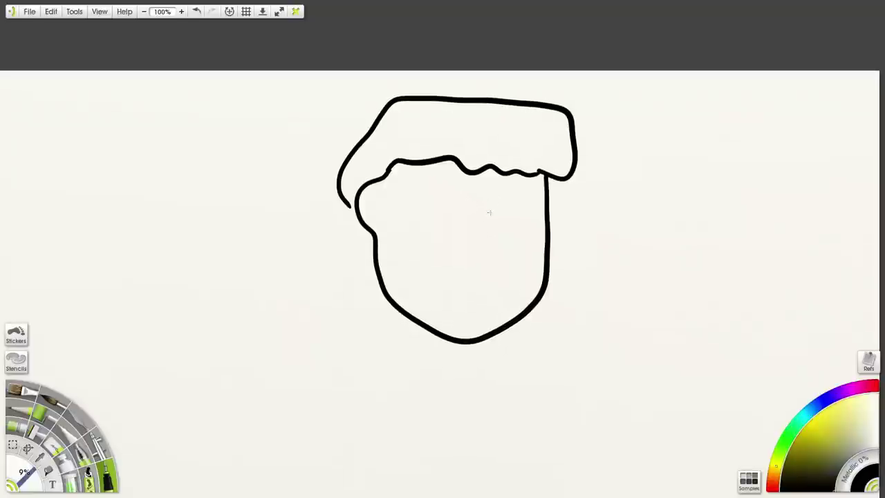
{"action": "left_click_drag", "start_coordinate": [494, 201], "coordinate": [477, 243]}
{"action": "left_click_drag", "start_coordinate": [470, 283], "coordinate": [435, 277]}
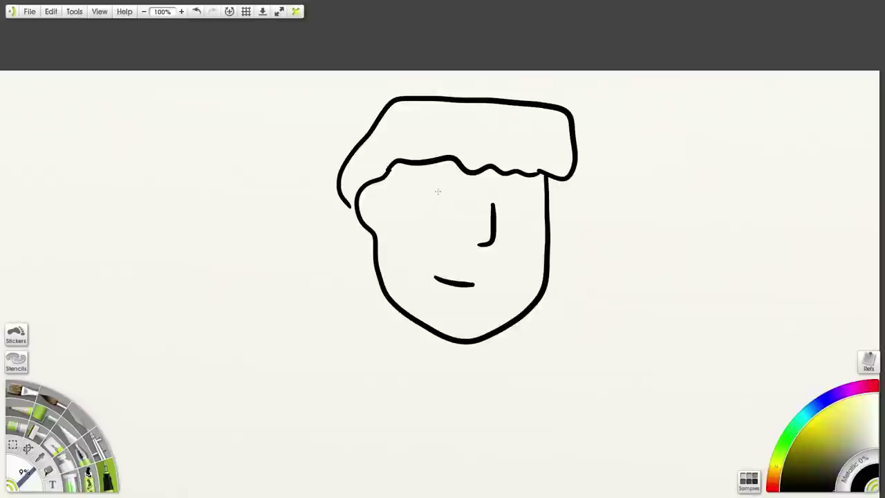
{"action": "left_click_drag", "start_coordinate": [401, 189], "coordinate": [450, 194]}
{"action": "left_click_drag", "start_coordinate": [514, 199], "coordinate": [551, 200]}
{"action": "mouse_move", "coordinate": [440, 198]}
{"action": "left_mouse_down"}
{"action": "mouse_move", "coordinate": [425, 223]}
{"action": "mouse_move", "coordinate": [412, 204]}
{"action": "mouse_move", "coordinate": [425, 206]}
{"action": "left_mouse_up"}
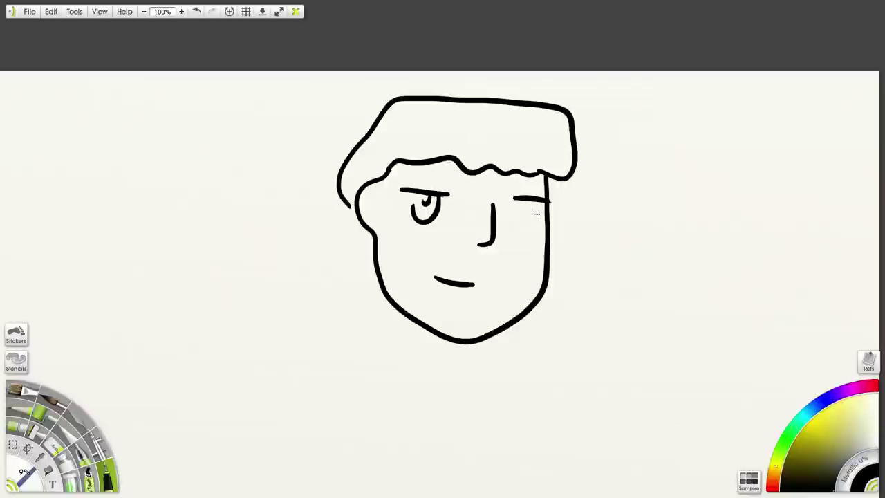
{"action": "mouse_move", "coordinate": [537, 203]}
{"action": "left_mouse_down"}
{"action": "mouse_move", "coordinate": [533, 233]}
{"action": "mouse_move", "coordinate": [518, 214]}
{"action": "left_mouse_up"}
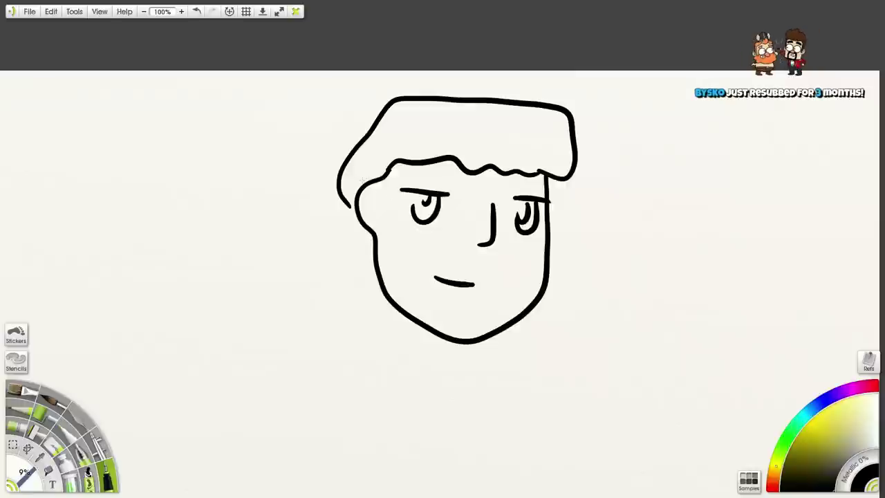
Add inner detail to the existing ear, draw the second ear, and finish the smile with a curved cheek crease
{"action": "mouse_move", "coordinate": [375, 192]}
{"action": "left_mouse_down"}
{"action": "mouse_move", "coordinate": [362, 202]}
{"action": "mouse_move", "coordinate": [380, 212]}
{"action": "left_mouse_up"}
{"action": "mouse_move", "coordinate": [550, 192]}
{"action": "left_mouse_down"}
{"action": "mouse_move", "coordinate": [550, 239]}
{"action": "mouse_move", "coordinate": [552, 224]}
{"action": "left_mouse_up"}
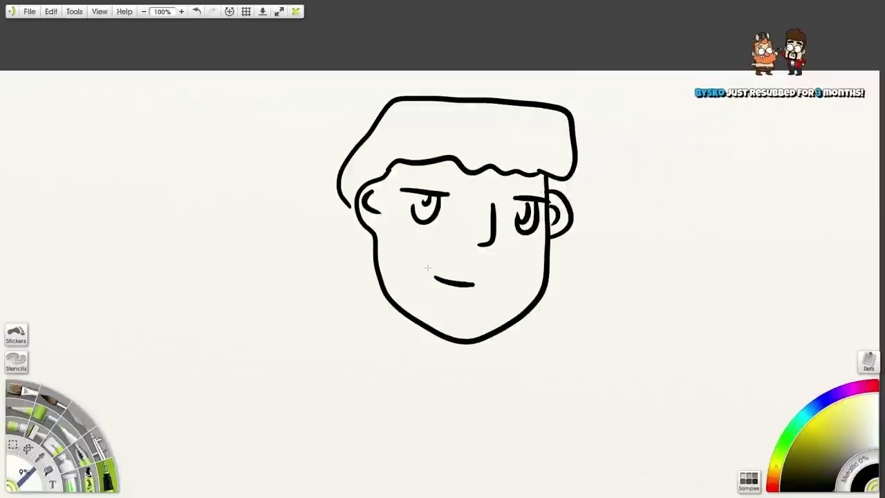
{"action": "left_click_drag", "start_coordinate": [430, 264], "coordinate": [421, 282]}
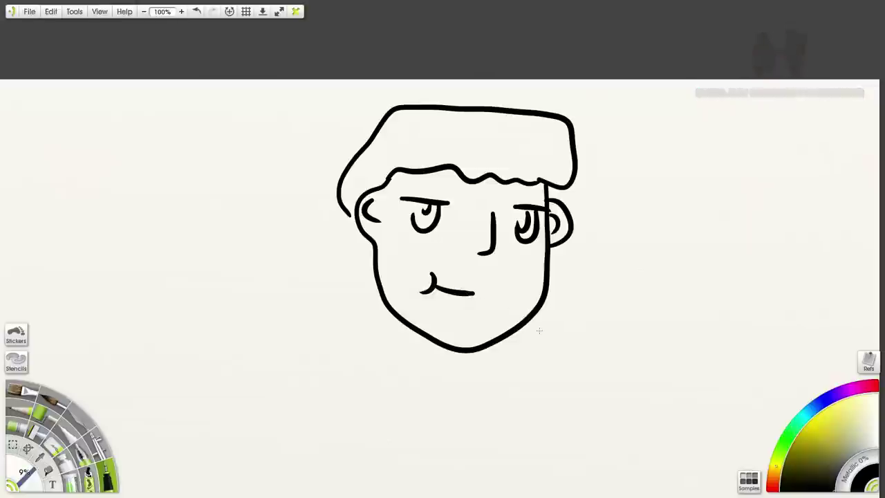
Draw a curling looped shape beside the chin and a circle with a small inner ring overlapping the jaw
{"action": "mouse_move", "coordinate": [609, 357]}
{"action": "left_mouse_down"}
{"action": "mouse_move", "coordinate": [572, 323]}
{"action": "mouse_move", "coordinate": [589, 335]}
{"action": "mouse_move", "coordinate": [590, 363]}
{"action": "mouse_move", "coordinate": [571, 371]}
{"action": "mouse_move", "coordinate": [559, 348]}
{"action": "mouse_move", "coordinate": [567, 374]}
{"action": "mouse_move", "coordinate": [612, 357]}
{"action": "mouse_move", "coordinate": [637, 385]}
{"action": "mouse_move", "coordinate": [612, 381]}
{"action": "mouse_move", "coordinate": [608, 358]}
{"action": "left_mouse_up"}
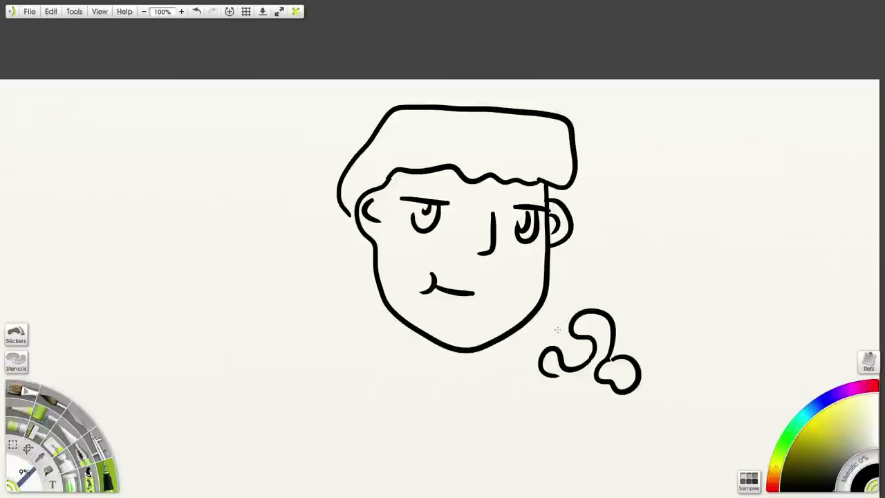
{"action": "mouse_move", "coordinate": [566, 330]}
{"action": "left_mouse_down"}
{"action": "mouse_move", "coordinate": [536, 350]}
{"action": "mouse_move", "coordinate": [571, 325]}
{"action": "mouse_move", "coordinate": [562, 338]}
{"action": "mouse_move", "coordinate": [548, 325]}
{"action": "left_mouse_up"}
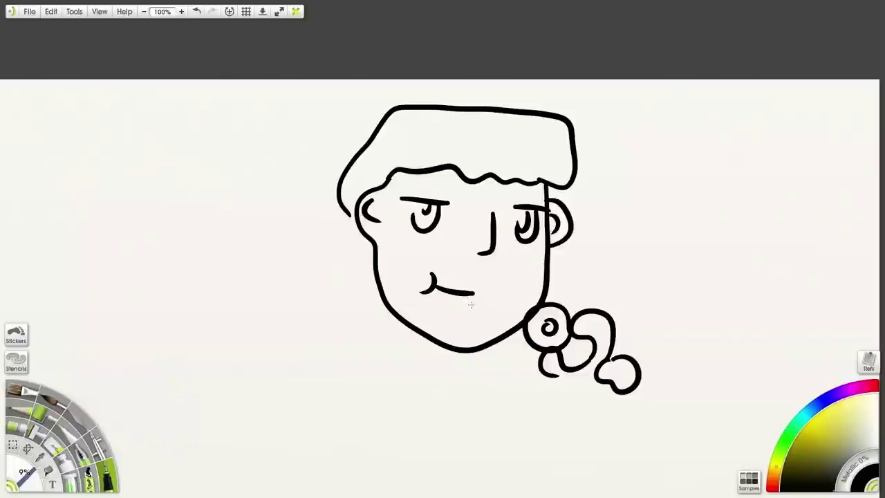
{"action": "mouse_move", "coordinate": [461, 297]}
{"action": "left_mouse_down"}
{"action": "mouse_move", "coordinate": [528, 318]}
{"action": "mouse_move", "coordinate": [491, 333]}
{"action": "mouse_move", "coordinate": [449, 312]}
{"action": "mouse_move", "coordinate": [437, 291]}
{"action": "mouse_move", "coordinate": [513, 328]}
{"action": "left_mouse_up"}
{"action": "mouse_move", "coordinate": [578, 265]}
{"action": "left_mouse_down"}
{"action": "mouse_move", "coordinate": [579, 287]}
{"action": "mouse_move", "coordinate": [576, 273]}
{"action": "left_mouse_up"}
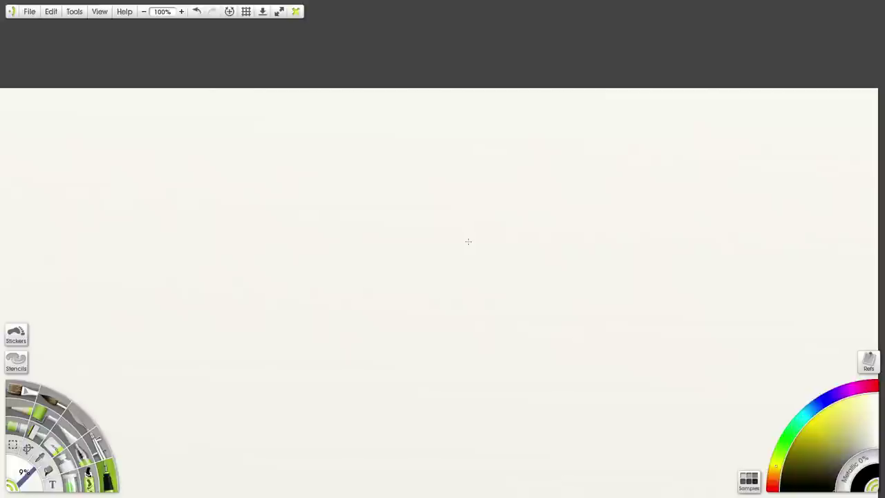
Draw a tuft of hair with a bumpy top outline and wavy strands hanging down on the blank canvas
{"action": "mouse_move", "coordinate": [392, 188]}
{"action": "left_mouse_down"}
{"action": "mouse_move", "coordinate": [444, 161]}
{"action": "mouse_move", "coordinate": [473, 159]}
{"action": "mouse_move", "coordinate": [507, 177]}
{"action": "mouse_move", "coordinate": [507, 212]}
{"action": "mouse_move", "coordinate": [491, 225]}
{"action": "mouse_move", "coordinate": [473, 193]}
{"action": "mouse_move", "coordinate": [476, 232]}
{"action": "mouse_move", "coordinate": [462, 247]}
{"action": "mouse_move", "coordinate": [449, 200]}
{"action": "mouse_move", "coordinate": [420, 252]}
{"action": "mouse_move", "coordinate": [405, 205]}
{"action": "mouse_move", "coordinate": [410, 211]}
{"action": "mouse_move", "coordinate": [394, 227]}
{"action": "mouse_move", "coordinate": [403, 207]}
{"action": "mouse_move", "coordinate": [435, 189]}
{"action": "left_mouse_up"}
{"action": "left_click_drag", "start_coordinate": [444, 174], "coordinate": [477, 174]}
{"action": "left_click_drag", "start_coordinate": [470, 158], "coordinate": [493, 170]}
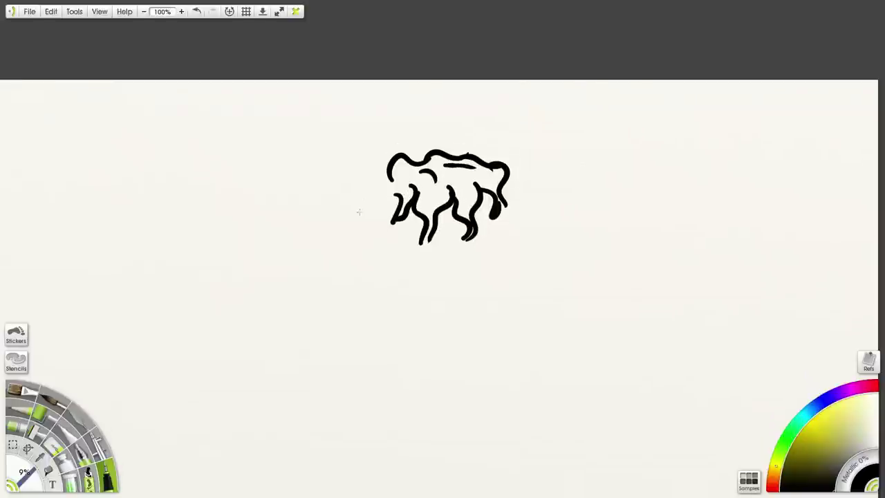
Draw a cat ear with inner fur lines on each side of the hair, adding a ring earring to one
{"action": "left_click_drag", "start_coordinate": [486, 201], "coordinate": [479, 253]}
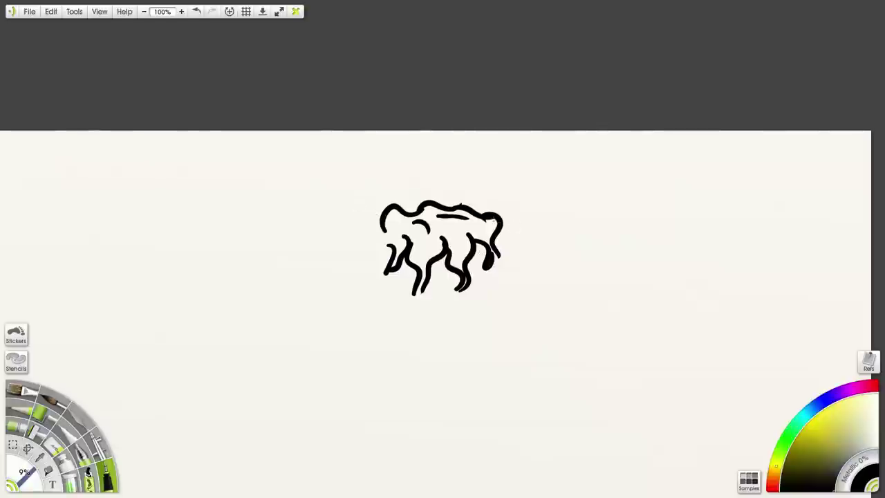
{"action": "mouse_move", "coordinate": [491, 217]}
{"action": "left_mouse_down"}
{"action": "mouse_move", "coordinate": [547, 186]}
{"action": "mouse_move", "coordinate": [546, 220]}
{"action": "mouse_move", "coordinate": [533, 250]}
{"action": "mouse_move", "coordinate": [539, 202]}
{"action": "left_mouse_up"}
{"action": "mouse_move", "coordinate": [532, 206]}
{"action": "left_mouse_down"}
{"action": "mouse_move", "coordinate": [529, 242]}
{"action": "mouse_move", "coordinate": [508, 229]}
{"action": "left_mouse_up"}
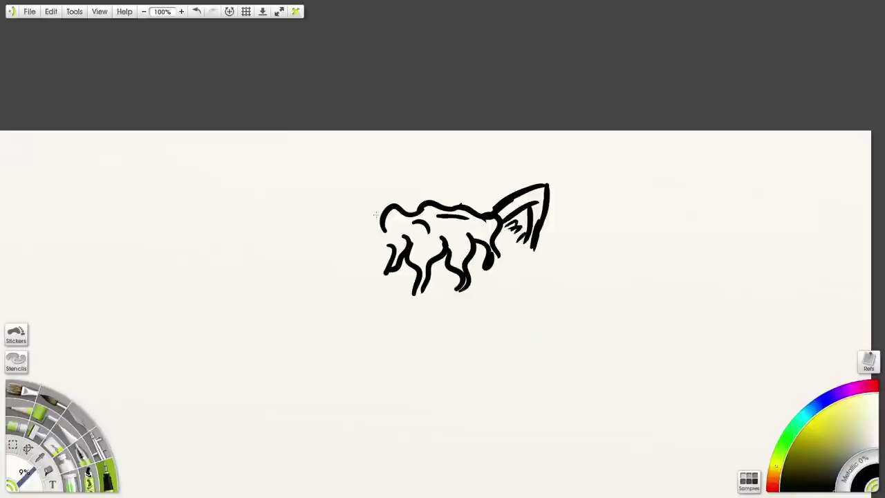
{"action": "mouse_move", "coordinate": [376, 215]}
{"action": "left_mouse_down"}
{"action": "mouse_move", "coordinate": [339, 187]}
{"action": "mouse_move", "coordinate": [319, 243]}
{"action": "mouse_move", "coordinate": [337, 209]}
{"action": "mouse_move", "coordinate": [345, 242]}
{"action": "mouse_move", "coordinate": [330, 216]}
{"action": "mouse_move", "coordinate": [339, 216]}
{"action": "mouse_move", "coordinate": [319, 211]}
{"action": "mouse_move", "coordinate": [310, 227]}
{"action": "mouse_move", "coordinate": [321, 206]}
{"action": "left_mouse_up"}
{"action": "key", "text": "ctrl+z"}
{"action": "mouse_move", "coordinate": [322, 207]}
{"action": "left_mouse_down"}
{"action": "mouse_move", "coordinate": [321, 226]}
{"action": "mouse_move", "coordinate": [327, 207]}
{"action": "left_mouse_up"}
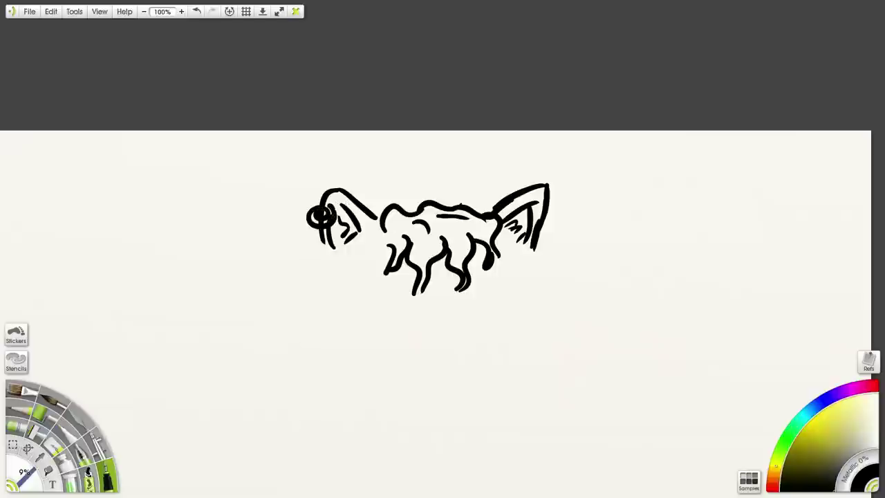
{"action": "key", "text": "ctrl+z"}
{"action": "scroll", "coordinate": [330, 249], "scroll_direction": "up", "scroll_amount": 2}
{"action": "scroll", "coordinate": [390, 320], "scroll_direction": "down", "scroll_amount": 1}
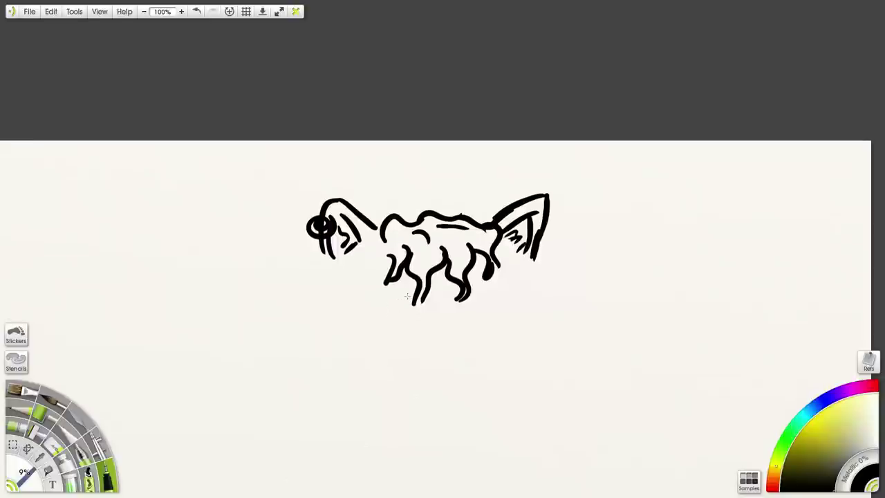
Draw two cat eyes with slit pupils under double brow lines below the hair strands
{"action": "left_click_drag", "start_coordinate": [407, 296], "coordinate": [363, 289]}
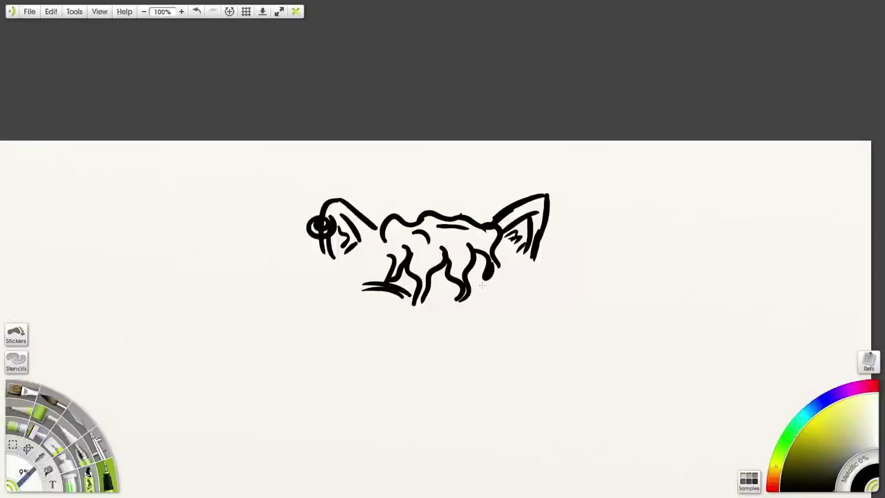
{"action": "mouse_move", "coordinate": [483, 289]}
{"action": "left_mouse_down"}
{"action": "mouse_move", "coordinate": [515, 285]}
{"action": "mouse_move", "coordinate": [510, 299]}
{"action": "mouse_move", "coordinate": [485, 315]}
{"action": "left_mouse_up"}
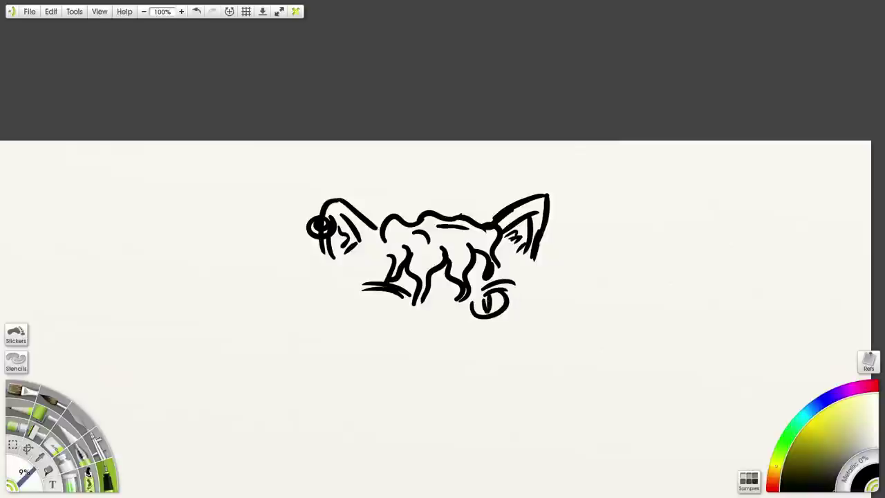
{"action": "mouse_move", "coordinate": [410, 305]}
{"action": "left_mouse_down"}
{"action": "mouse_move", "coordinate": [370, 309]}
{"action": "mouse_move", "coordinate": [383, 310]}
{"action": "left_mouse_up"}
{"action": "left_click_drag", "start_coordinate": [388, 307], "coordinate": [381, 322]}
{"action": "key", "text": "ctrl+z"}
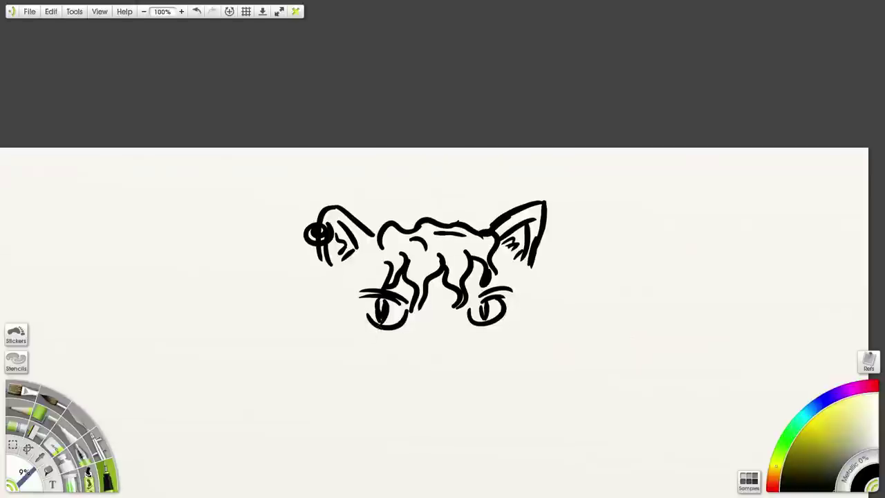
Draw a rounded nose and a wavy cat mouth beneath the eyes, with a small fang at one end
{"action": "scroll", "coordinate": [510, 332], "scroll_direction": "up", "scroll_amount": 1}
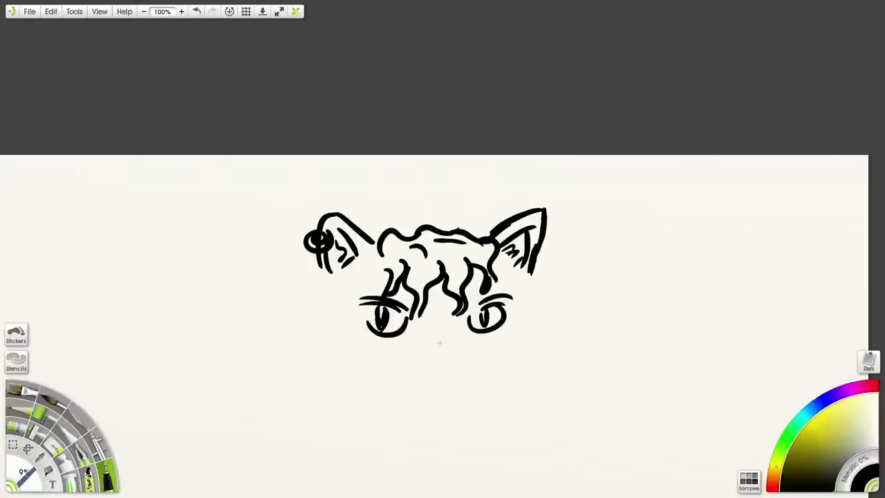
{"action": "mouse_move", "coordinate": [424, 342]}
{"action": "left_mouse_down"}
{"action": "mouse_move", "coordinate": [456, 334]}
{"action": "mouse_move", "coordinate": [466, 342]}
{"action": "mouse_move", "coordinate": [462, 354]}
{"action": "mouse_move", "coordinate": [424, 352]}
{"action": "mouse_move", "coordinate": [419, 383]}
{"action": "mouse_move", "coordinate": [389, 365]}
{"action": "left_mouse_up"}
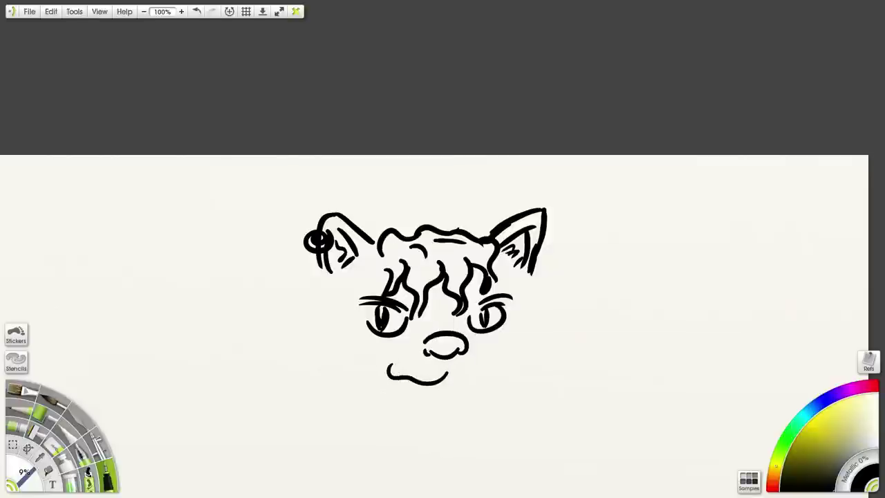
{"action": "left_click_drag", "start_coordinate": [447, 375], "coordinate": [477, 379]}
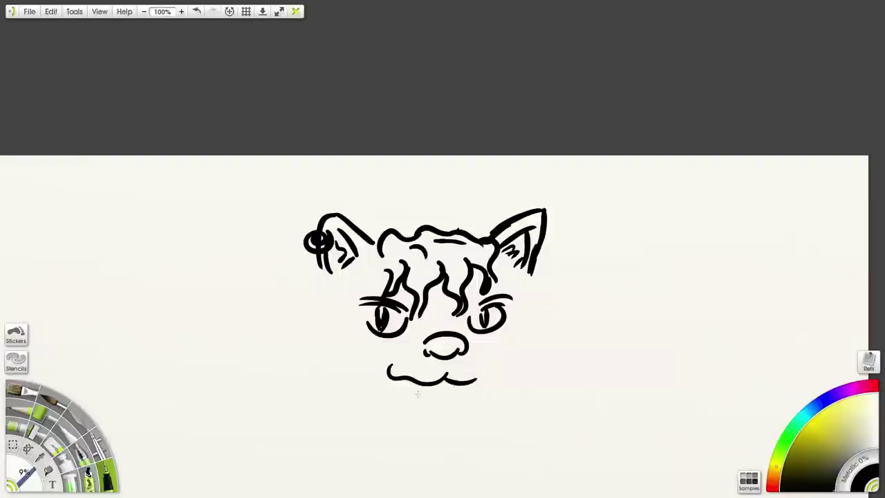
{"action": "mouse_move", "coordinate": [408, 380]}
{"action": "left_mouse_down"}
{"action": "mouse_move", "coordinate": [401, 388]}
{"action": "mouse_move", "coordinate": [397, 379]}
{"action": "left_mouse_up"}
Dot the muzzle on both sides of the nose and draw three long whiskers on each cheek
{"action": "left_click", "coordinate": [399, 349]}
{"action": "left_click", "coordinate": [407, 355]}
{"action": "left_click", "coordinate": [395, 361]}
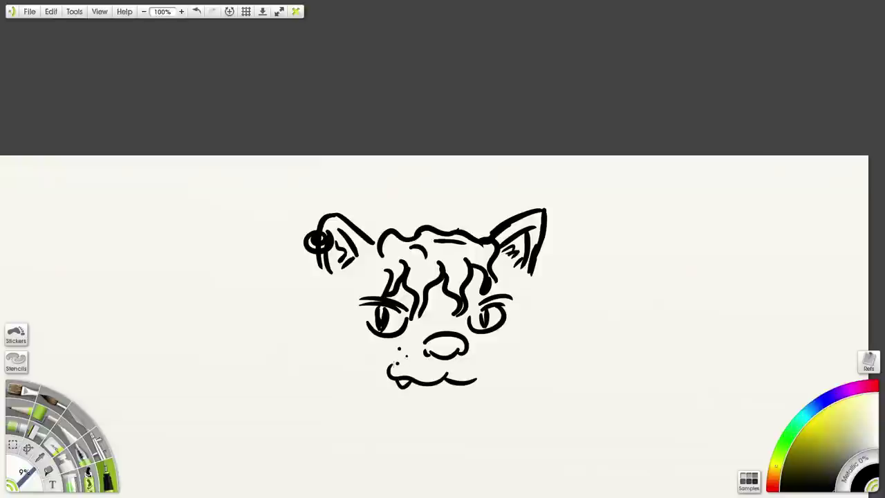
{"action": "left_click", "coordinate": [385, 358]}
{"action": "left_click", "coordinate": [474, 346]}
{"action": "left_click", "coordinate": [489, 355]}
{"action": "left_click", "coordinate": [481, 364]}
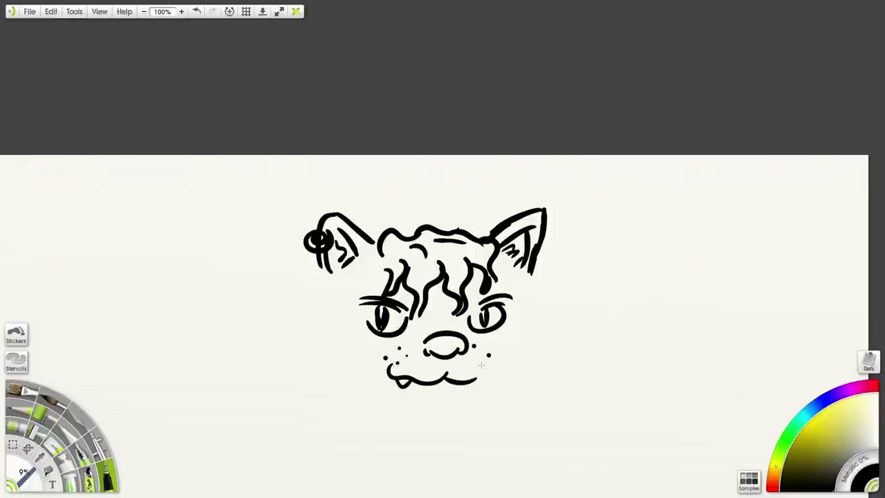
{"action": "left_click", "coordinate": [470, 359]}
{"action": "mouse_move", "coordinate": [386, 344]}
{"action": "left_mouse_down"}
{"action": "mouse_move", "coordinate": [336, 339]}
{"action": "mouse_move", "coordinate": [346, 359]}
{"action": "mouse_move", "coordinate": [308, 379]}
{"action": "left_mouse_up"}
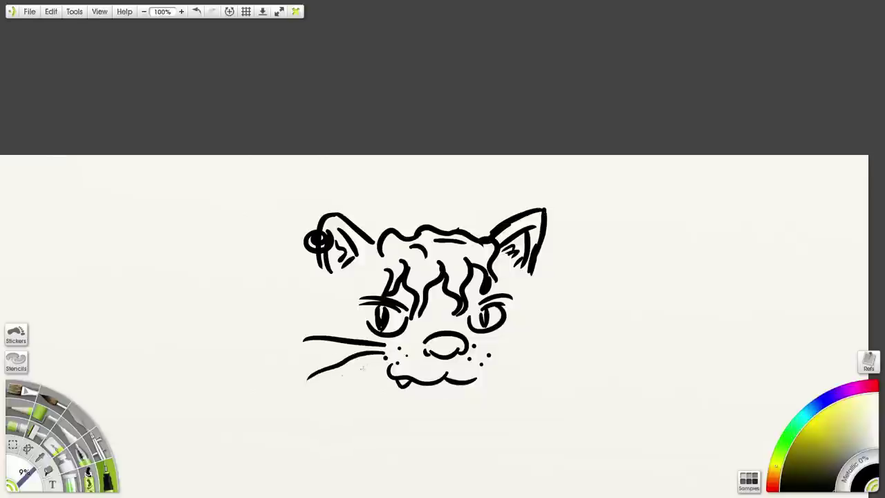
{"action": "left_click_drag", "start_coordinate": [386, 354], "coordinate": [351, 379]}
{"action": "mouse_move", "coordinate": [484, 348]}
{"action": "left_mouse_down"}
{"action": "mouse_move", "coordinate": [544, 349]}
{"action": "mouse_move", "coordinate": [493, 356]}
{"action": "mouse_move", "coordinate": [543, 368]}
{"action": "mouse_move", "coordinate": [497, 366]}
{"action": "mouse_move", "coordinate": [544, 382]}
{"action": "left_mouse_up"}
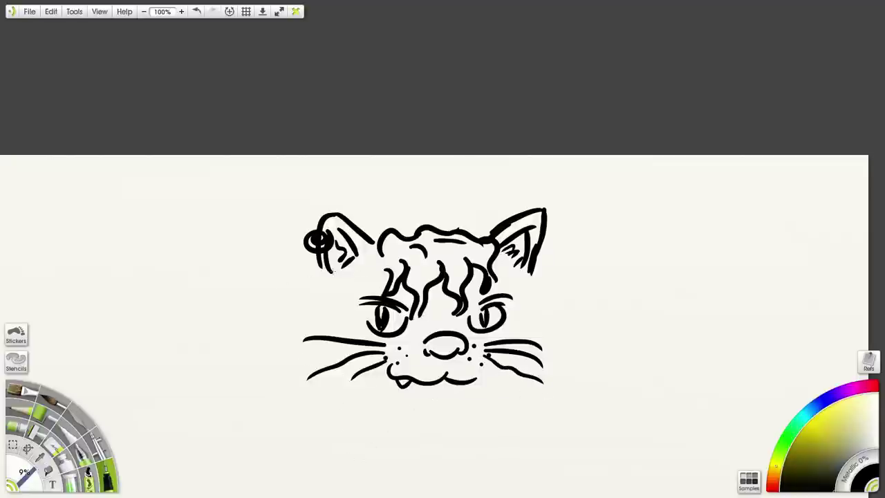
Extend the outer ear edges and draw the curved cheeks and jaw, joined by a tufted fur chin
{"action": "left_click_drag", "start_coordinate": [319, 265], "coordinate": [323, 289]}
{"action": "left_click_drag", "start_coordinate": [531, 269], "coordinate": [528, 282]}
{"action": "mouse_move", "coordinate": [468, 404]}
{"action": "left_mouse_down"}
{"action": "mouse_move", "coordinate": [439, 419]}
{"action": "mouse_move", "coordinate": [446, 424]}
{"action": "mouse_move", "coordinate": [368, 396]}
{"action": "mouse_move", "coordinate": [340, 365]}
{"action": "mouse_move", "coordinate": [328, 295]}
{"action": "left_mouse_up"}
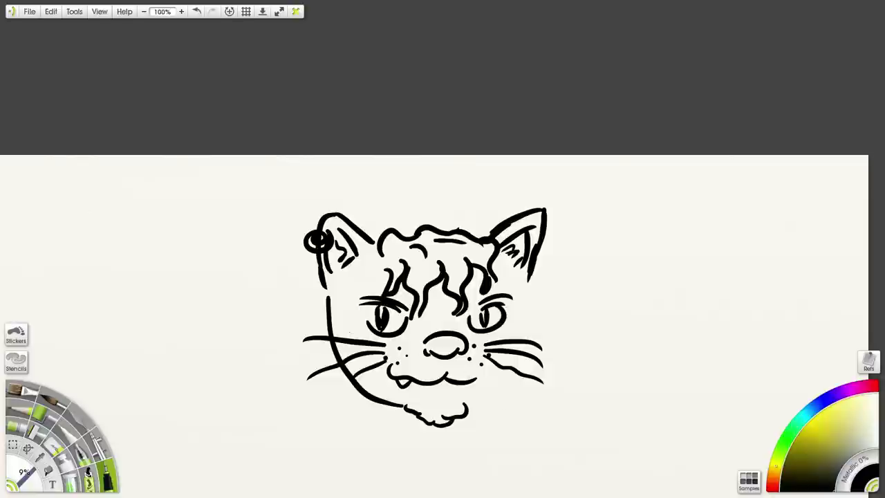
{"action": "left_click_drag", "start_coordinate": [469, 414], "coordinate": [496, 409]}
{"action": "key", "text": "ctrl+z"}
{"action": "mouse_move", "coordinate": [467, 409]}
{"action": "left_mouse_down"}
{"action": "mouse_move", "coordinate": [515, 387]}
{"action": "mouse_move", "coordinate": [529, 282]}
{"action": "left_mouse_up"}
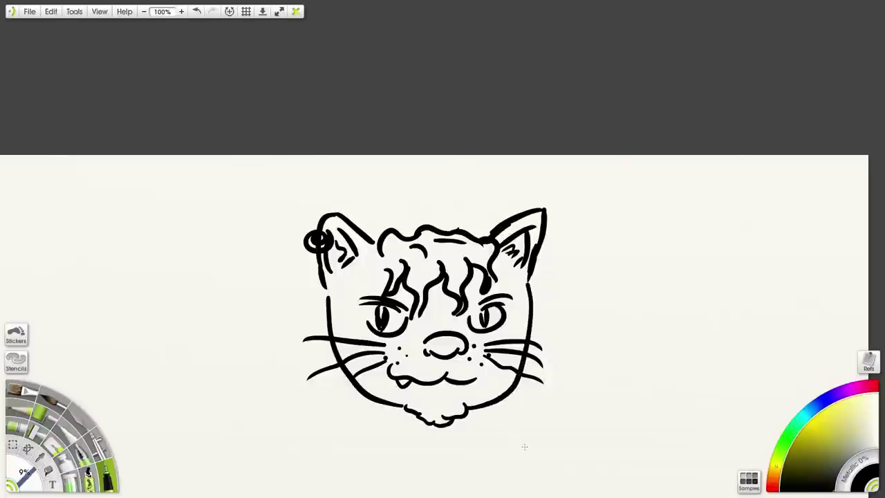
Draw a turned-up jacket collar with inner fold lines under the cat's head and a segmented neckband between its flaps
{"action": "scroll", "coordinate": [524, 445], "scroll_direction": "down", "scroll_amount": 1}
{"action": "scroll", "coordinate": [394, 401], "scroll_direction": "down", "scroll_amount": 3}
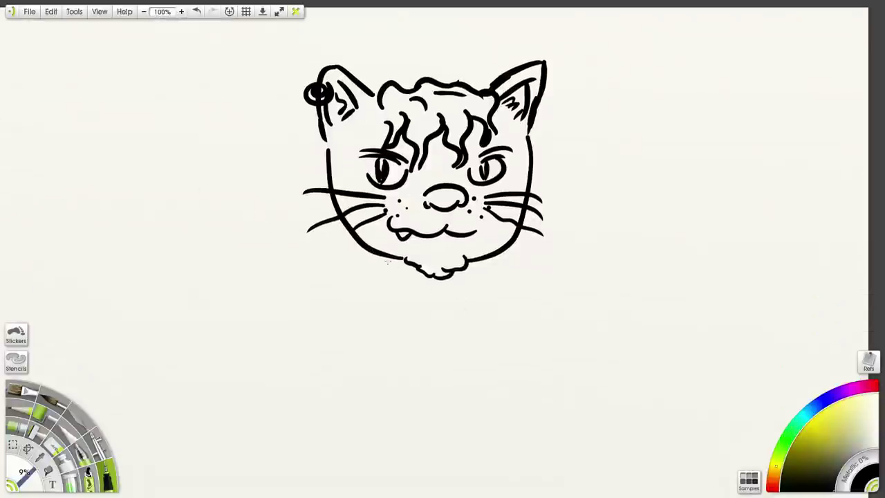
{"action": "scroll", "coordinate": [387, 261], "scroll_direction": "down", "scroll_amount": 1}
{"action": "mouse_move", "coordinate": [353, 234]}
{"action": "left_mouse_down"}
{"action": "mouse_move", "coordinate": [330, 254]}
{"action": "mouse_move", "coordinate": [365, 264]}
{"action": "mouse_move", "coordinate": [380, 305]}
{"action": "mouse_move", "coordinate": [422, 306]}
{"action": "mouse_move", "coordinate": [413, 258]}
{"action": "left_mouse_up"}
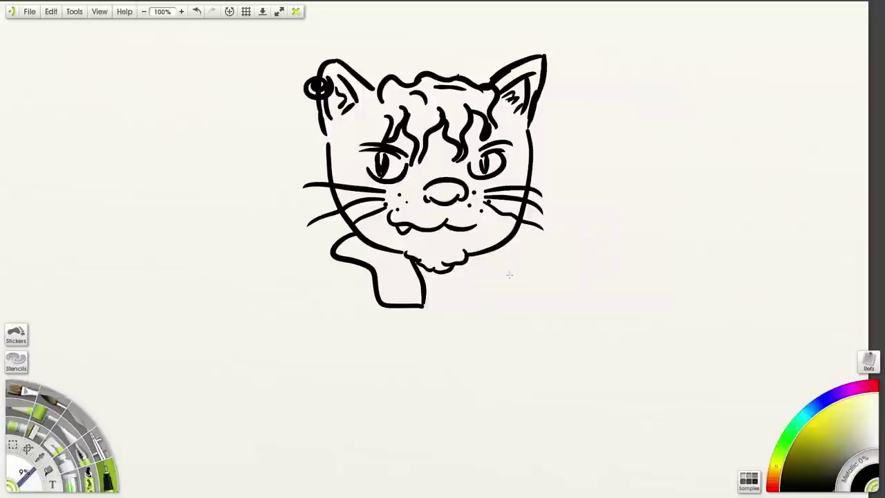
{"action": "mouse_move", "coordinate": [516, 233]}
{"action": "left_mouse_down"}
{"action": "mouse_move", "coordinate": [530, 252]}
{"action": "mouse_move", "coordinate": [505, 271]}
{"action": "mouse_move", "coordinate": [510, 289]}
{"action": "mouse_move", "coordinate": [471, 301]}
{"action": "mouse_move", "coordinate": [482, 256]}
{"action": "left_mouse_up"}
{"action": "mouse_move", "coordinate": [405, 266]}
{"action": "left_mouse_down"}
{"action": "mouse_move", "coordinate": [419, 297]}
{"action": "mouse_move", "coordinate": [389, 292]}
{"action": "left_mouse_up"}
{"action": "mouse_move", "coordinate": [488, 262]}
{"action": "left_mouse_down"}
{"action": "mouse_move", "coordinate": [483, 282]}
{"action": "mouse_move", "coordinate": [498, 282]}
{"action": "left_mouse_up"}
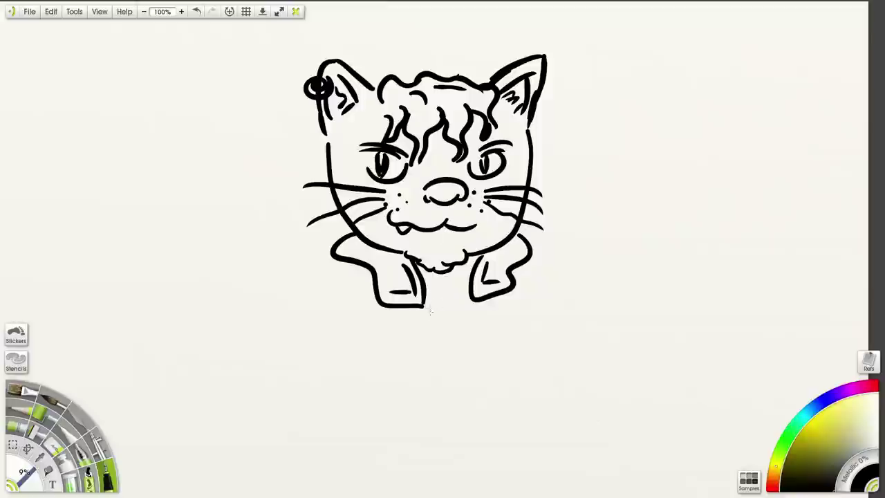
{"action": "mouse_move", "coordinate": [426, 282]}
{"action": "left_mouse_down"}
{"action": "mouse_move", "coordinate": [467, 294]}
{"action": "mouse_move", "coordinate": [479, 271]}
{"action": "mouse_move", "coordinate": [452, 306]}
{"action": "mouse_move", "coordinate": [460, 303]}
{"action": "mouse_move", "coordinate": [436, 296]}
{"action": "left_mouse_up"}
{"action": "mouse_move", "coordinate": [448, 297]}
{"action": "left_mouse_down"}
{"action": "mouse_move", "coordinate": [449, 305]}
{"action": "mouse_move", "coordinate": [456, 296]}
{"action": "mouse_move", "coordinate": [444, 296]}
{"action": "mouse_move", "coordinate": [463, 295]}
{"action": "left_mouse_up"}
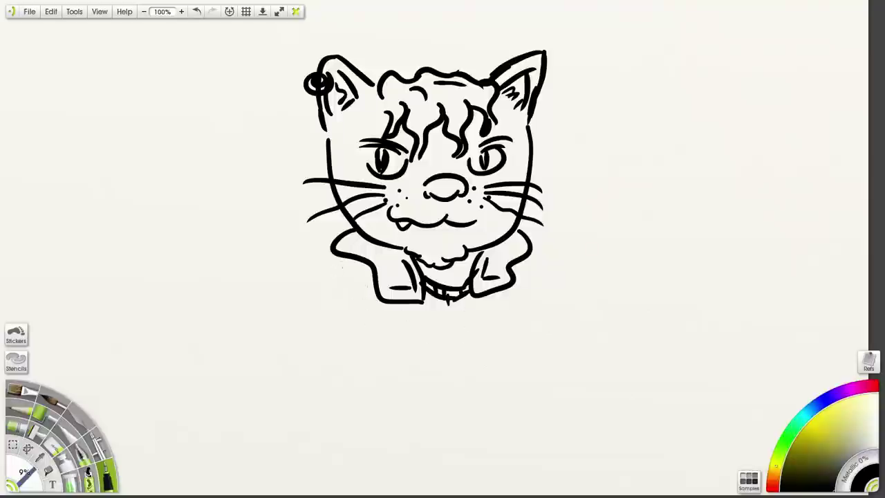
Draw the jacket's sloping shoulders, short arm creases and two wavy front edges below the collar
{"action": "left_click_drag", "start_coordinate": [344, 256], "coordinate": [316, 303]}
{"action": "left_click_drag", "start_coordinate": [374, 311], "coordinate": [368, 337]}
{"action": "left_click_drag", "start_coordinate": [420, 304], "coordinate": [432, 385]}
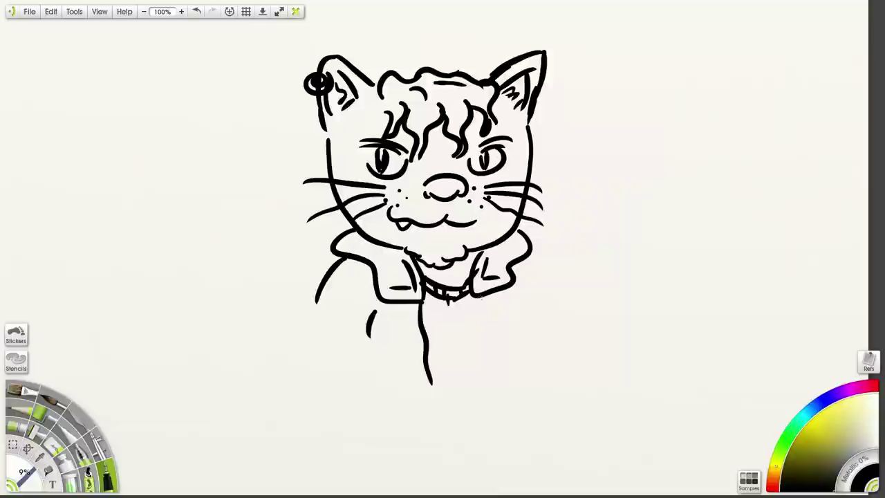
{"action": "left_click_drag", "start_coordinate": [477, 298], "coordinate": [478, 380]}
{"action": "left_click_drag", "start_coordinate": [519, 290], "coordinate": [522, 318]}
{"action": "left_click_drag", "start_coordinate": [524, 259], "coordinate": [557, 322]}
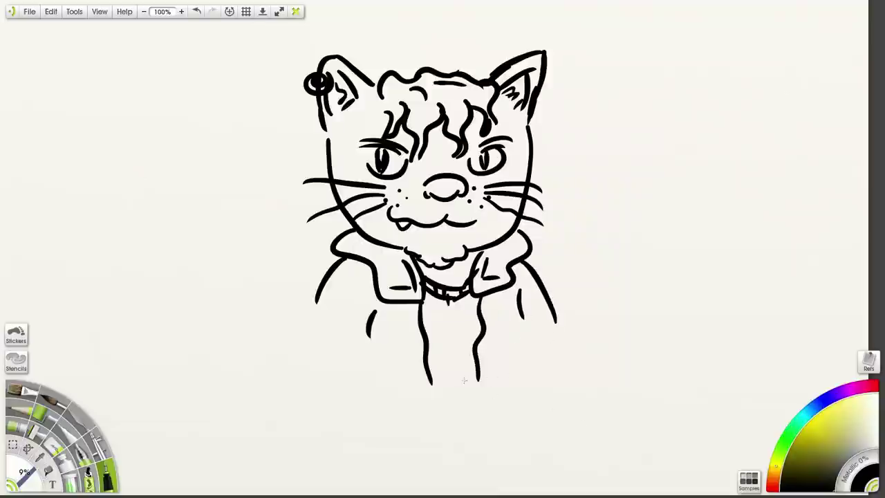
Fill the neck area between the chin tuft and the neckband with short curly fur strokes
{"action": "scroll", "coordinate": [446, 312], "scroll_direction": "up", "scroll_amount": 4}
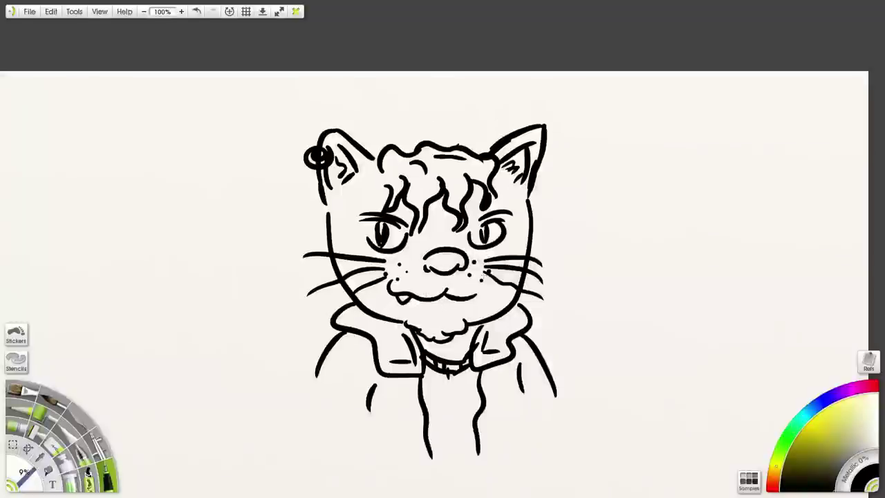
{"action": "scroll", "coordinate": [481, 207], "scroll_direction": "down", "scroll_amount": 3}
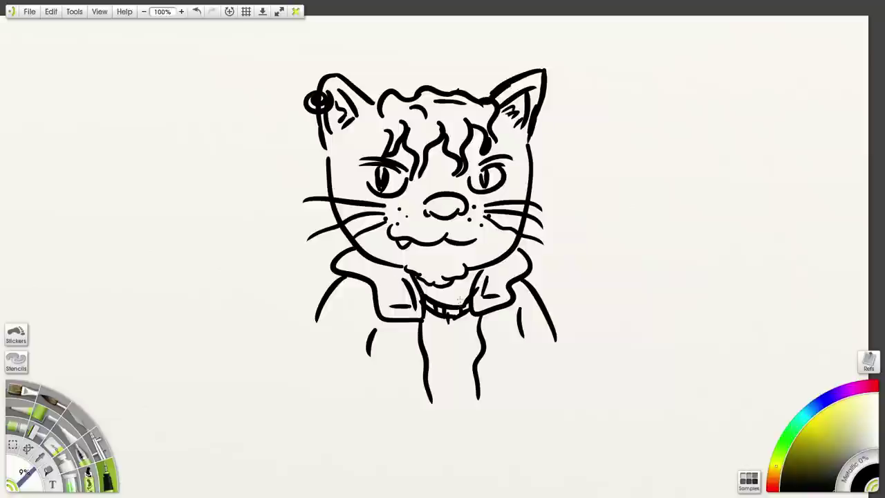
{"action": "mouse_move", "coordinate": [462, 286]}
{"action": "left_mouse_down"}
{"action": "mouse_move", "coordinate": [458, 303]}
{"action": "mouse_move", "coordinate": [435, 290]}
{"action": "mouse_move", "coordinate": [451, 305]}
{"action": "mouse_move", "coordinate": [441, 298]}
{"action": "left_mouse_up"}
{"action": "left_click_drag", "start_coordinate": [427, 293], "coordinate": [437, 294]}
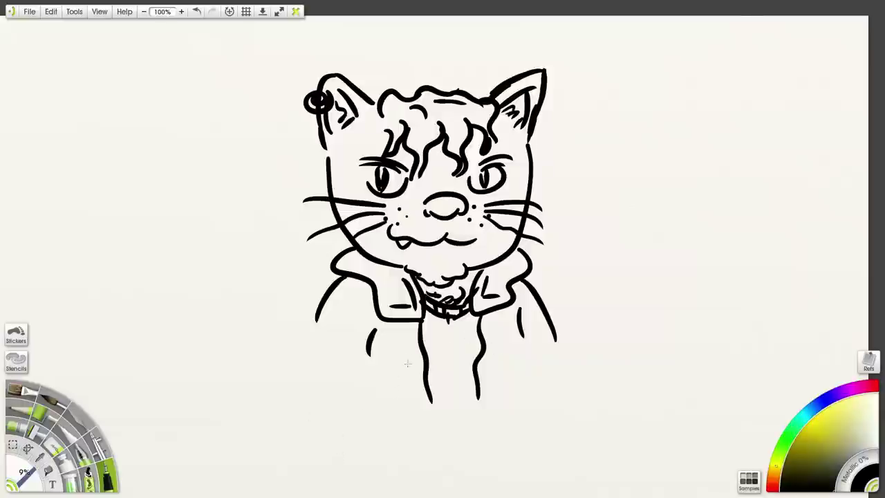
Add a hatched strip along each front edge of the jacket and detail strokes on the chest between them
{"action": "left_click_drag", "start_coordinate": [411, 322], "coordinate": [415, 402]}
{"action": "mouse_move", "coordinate": [489, 401]}
{"action": "left_mouse_down"}
{"action": "mouse_move", "coordinate": [492, 317]}
{"action": "mouse_move", "coordinate": [483, 398]}
{"action": "left_mouse_up"}
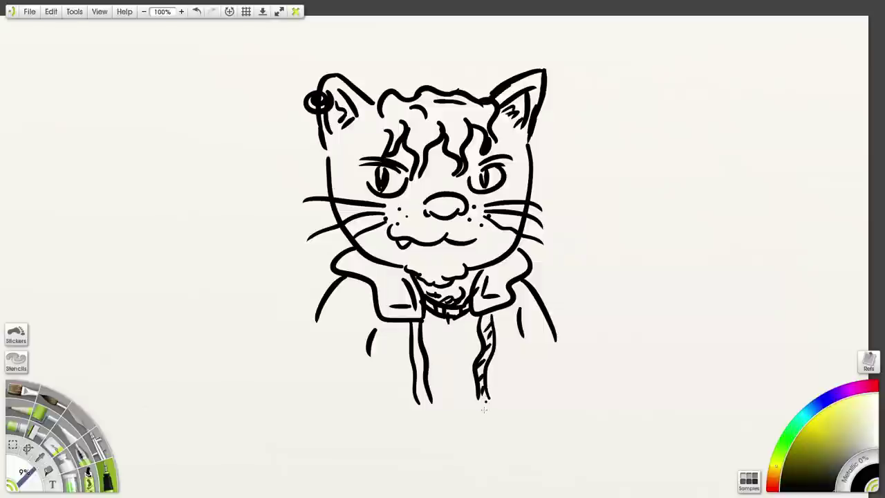
{"action": "left_click_drag", "start_coordinate": [415, 401], "coordinate": [418, 322]}
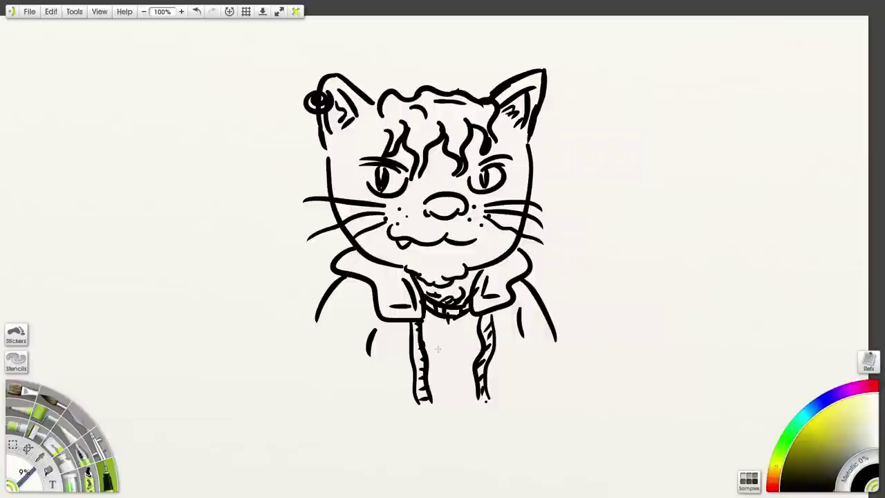
{"action": "mouse_move", "coordinate": [423, 347]}
{"action": "left_mouse_down"}
{"action": "mouse_move", "coordinate": [444, 355]}
{"action": "mouse_move", "coordinate": [428, 372]}
{"action": "mouse_move", "coordinate": [478, 348]}
{"action": "mouse_move", "coordinate": [474, 368]}
{"action": "left_mouse_up"}
{"action": "mouse_move", "coordinate": [446, 358]}
{"action": "left_mouse_down"}
{"action": "mouse_move", "coordinate": [457, 364]}
{"action": "mouse_move", "coordinate": [465, 355]}
{"action": "mouse_move", "coordinate": [475, 364]}
{"action": "left_mouse_up"}
{"action": "mouse_move", "coordinate": [473, 352]}
{"action": "left_mouse_down"}
{"action": "mouse_move", "coordinate": [445, 359]}
{"action": "mouse_move", "coordinate": [440, 392]}
{"action": "mouse_move", "coordinate": [473, 394]}
{"action": "left_mouse_up"}
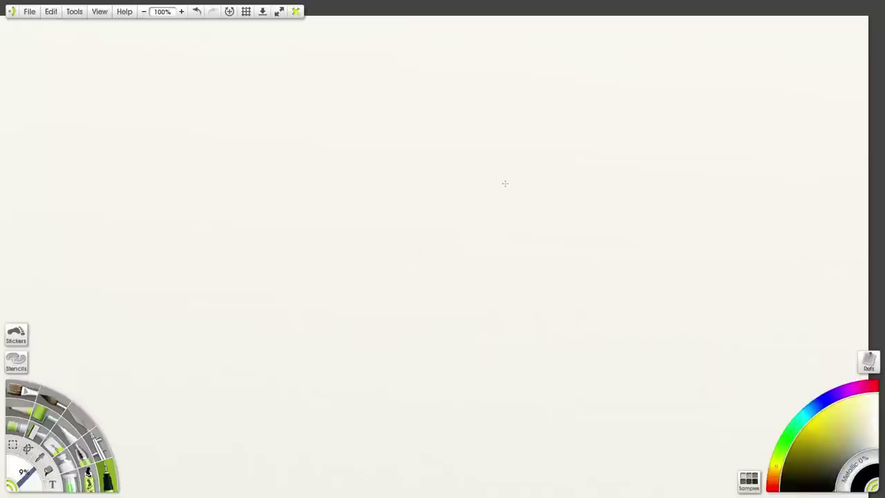
Draw a tapered, lidded tank shape with a small side handle on the blank canvas and a rimmed oval bowl beneath it
{"action": "mouse_move", "coordinate": [568, 126]}
{"action": "left_mouse_down"}
{"action": "mouse_move", "coordinate": [528, 211]}
{"action": "mouse_move", "coordinate": [445, 196]}
{"action": "mouse_move", "coordinate": [418, 164]}
{"action": "mouse_move", "coordinate": [419, 86]}
{"action": "mouse_move", "coordinate": [471, 81]}
{"action": "mouse_move", "coordinate": [568, 109]}
{"action": "mouse_move", "coordinate": [569, 125]}
{"action": "mouse_move", "coordinate": [524, 135]}
{"action": "mouse_move", "coordinate": [430, 103]}
{"action": "mouse_move", "coordinate": [545, 120]}
{"action": "left_mouse_up"}
{"action": "mouse_move", "coordinate": [563, 151]}
{"action": "left_mouse_down"}
{"action": "mouse_move", "coordinate": [600, 171]}
{"action": "mouse_move", "coordinate": [555, 163]}
{"action": "mouse_move", "coordinate": [590, 167]}
{"action": "left_mouse_up"}
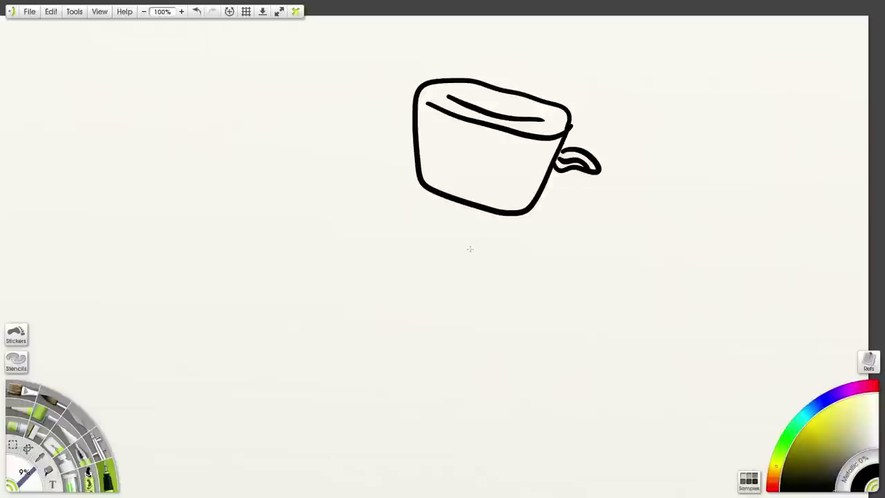
{"action": "mouse_move", "coordinate": [513, 216]}
{"action": "left_mouse_down"}
{"action": "mouse_move", "coordinate": [497, 251]}
{"action": "mouse_move", "coordinate": [377, 278]}
{"action": "mouse_move", "coordinate": [328, 247]}
{"action": "mouse_move", "coordinate": [349, 202]}
{"action": "mouse_move", "coordinate": [422, 181]}
{"action": "left_mouse_up"}
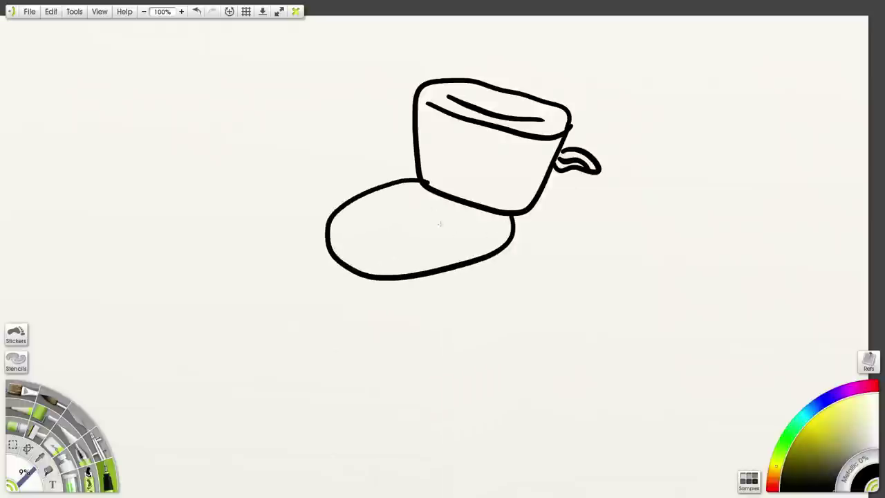
{"action": "mouse_move", "coordinate": [501, 217]}
{"action": "left_mouse_down"}
{"action": "mouse_move", "coordinate": [431, 251]}
{"action": "mouse_move", "coordinate": [387, 254]}
{"action": "mouse_move", "coordinate": [337, 237]}
{"action": "left_mouse_up"}
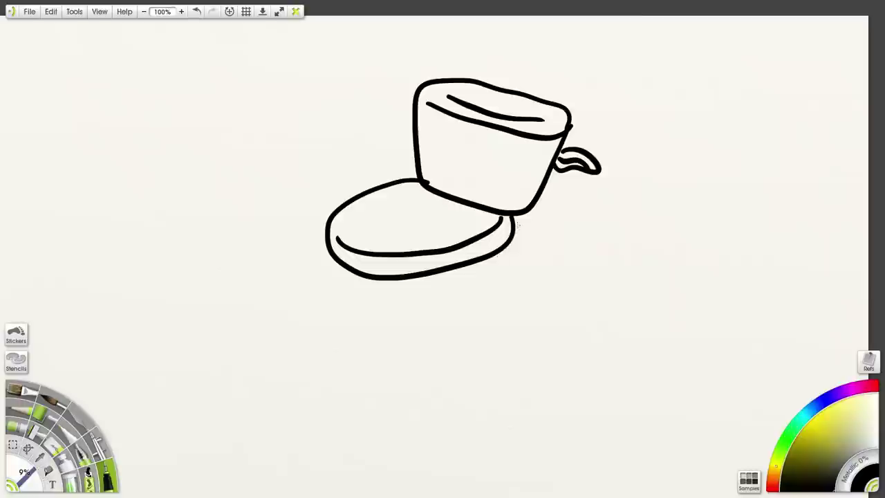
Draw a curved pedestal beneath the toilet bowl and hatch the shaded side of both the pedestal and the tank
{"action": "mouse_move", "coordinate": [531, 216]}
{"action": "left_mouse_down"}
{"action": "mouse_move", "coordinate": [496, 328]}
{"action": "mouse_move", "coordinate": [470, 343]}
{"action": "mouse_move", "coordinate": [436, 335]}
{"action": "mouse_move", "coordinate": [426, 301]}
{"action": "mouse_move", "coordinate": [364, 279]}
{"action": "left_mouse_up"}
{"action": "mouse_move", "coordinate": [492, 275]}
{"action": "left_mouse_down"}
{"action": "mouse_move", "coordinate": [475, 325]}
{"action": "mouse_move", "coordinate": [461, 324]}
{"action": "mouse_move", "coordinate": [483, 300]}
{"action": "left_mouse_up"}
{"action": "mouse_move", "coordinate": [464, 297]}
{"action": "left_mouse_down"}
{"action": "mouse_move", "coordinate": [493, 287]}
{"action": "mouse_move", "coordinate": [496, 274]}
{"action": "left_mouse_up"}
{"action": "left_click_drag", "start_coordinate": [472, 273], "coordinate": [498, 266]}
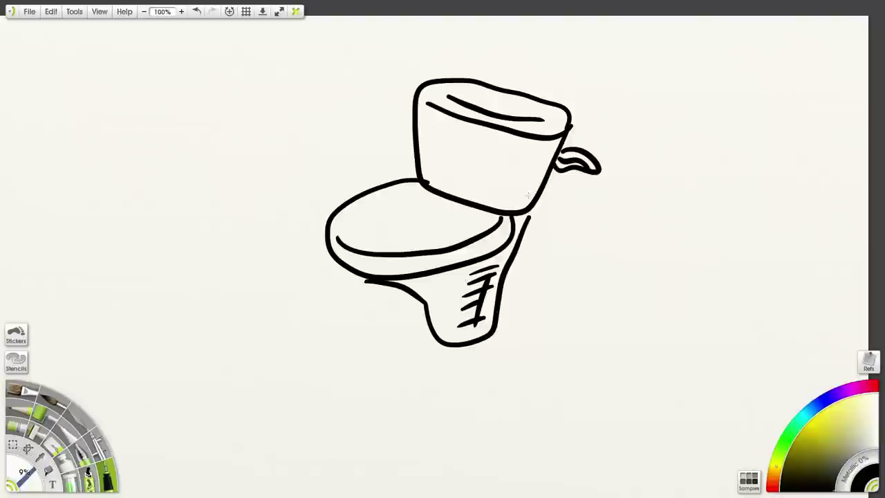
{"action": "mouse_move", "coordinate": [541, 141]}
{"action": "left_mouse_down"}
{"action": "mouse_move", "coordinate": [515, 190]}
{"action": "mouse_move", "coordinate": [529, 197]}
{"action": "mouse_move", "coordinate": [533, 181]}
{"action": "left_mouse_up"}
{"action": "left_click_drag", "start_coordinate": [518, 177], "coordinate": [548, 156]}
{"action": "left_click_drag", "start_coordinate": [529, 153], "coordinate": [556, 146]}
{"action": "left_click_drag", "start_coordinate": [538, 145], "coordinate": [558, 140]}
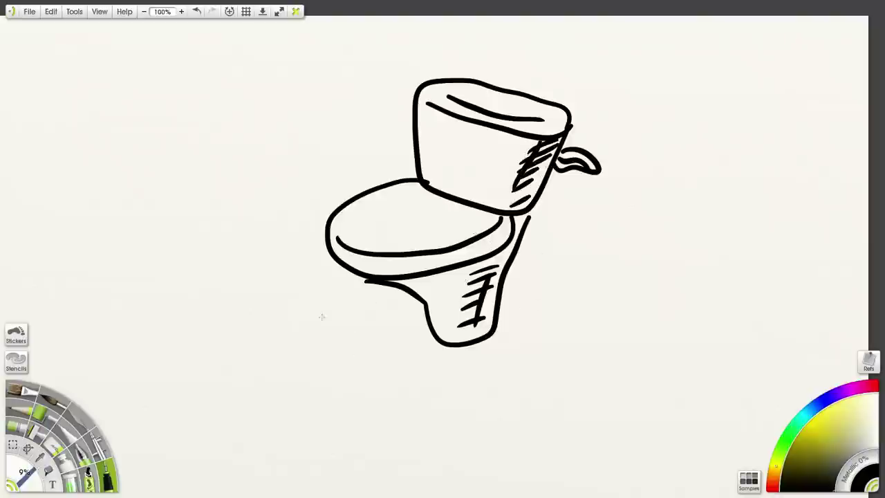
Draw a bent leg from the front of the toilet bowl, ending in a three-toed foot with a claw on each toe
{"action": "left_click_drag", "start_coordinate": [363, 281], "coordinate": [339, 309]}
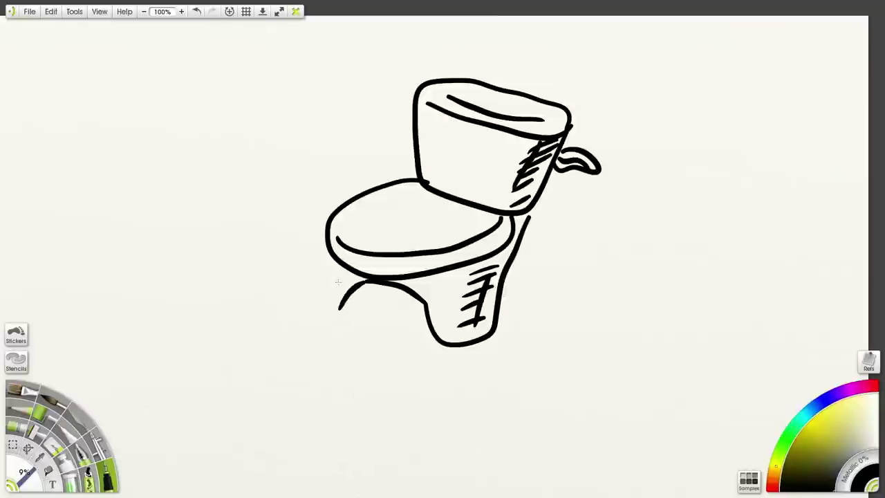
{"action": "mouse_move", "coordinate": [345, 268]}
{"action": "left_mouse_down"}
{"action": "mouse_move", "coordinate": [318, 299]}
{"action": "mouse_move", "coordinate": [363, 333]}
{"action": "mouse_move", "coordinate": [344, 350]}
{"action": "mouse_move", "coordinate": [295, 357]}
{"action": "mouse_move", "coordinate": [312, 340]}
{"action": "mouse_move", "coordinate": [294, 334]}
{"action": "mouse_move", "coordinate": [275, 343]}
{"action": "mouse_move", "coordinate": [278, 320]}
{"action": "mouse_move", "coordinate": [315, 313]}
{"action": "left_mouse_up"}
{"action": "left_click_drag", "start_coordinate": [351, 346], "coordinate": [370, 342]}
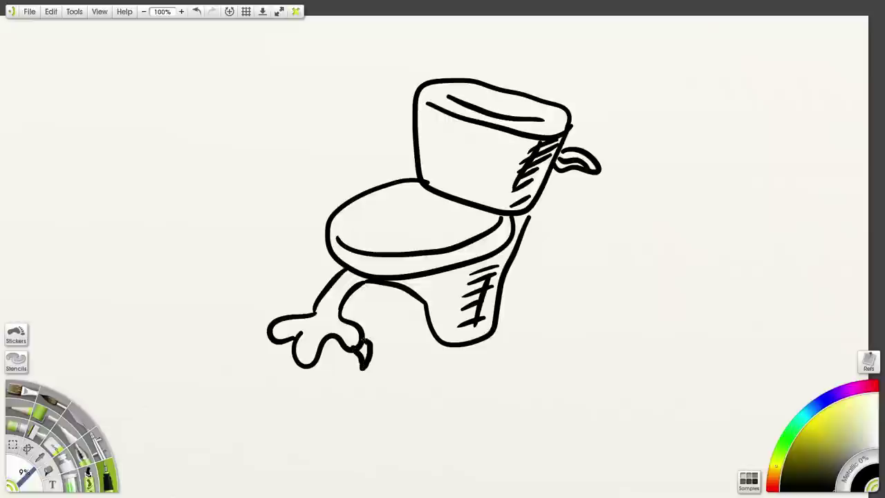
{"action": "left_click_drag", "start_coordinate": [294, 361], "coordinate": [311, 374]}
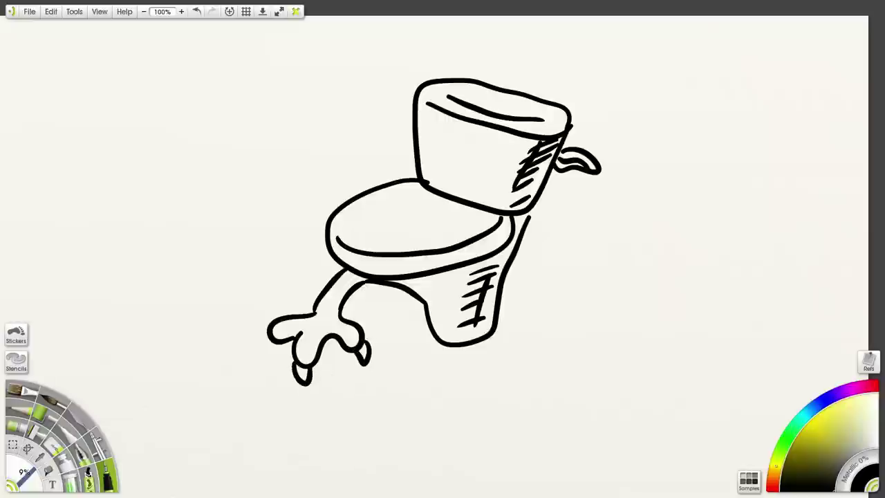
{"action": "left_click_drag", "start_coordinate": [270, 330], "coordinate": [267, 343]}
Shade the inner edge of the toilet's leg with short strokes and scatter small dots over the clawed foot
{"action": "left_click_drag", "start_coordinate": [333, 311], "coordinate": [359, 276]}
{"action": "left_click", "coordinate": [311, 339]}
{"action": "left_click", "coordinate": [305, 336]}
{"action": "left_click", "coordinate": [315, 345]}
{"action": "left_click", "coordinate": [304, 353]}
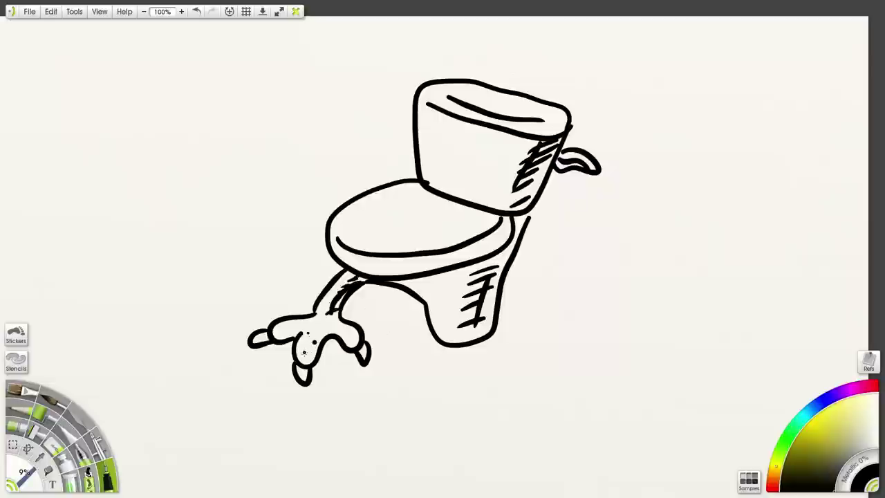
{"action": "left_click", "coordinate": [290, 328]}
{"action": "left_click", "coordinate": [279, 331]}
{"action": "left_click", "coordinate": [310, 329]}
{"action": "left_click", "coordinate": [307, 338]}
{"action": "left_click", "coordinate": [341, 330]}
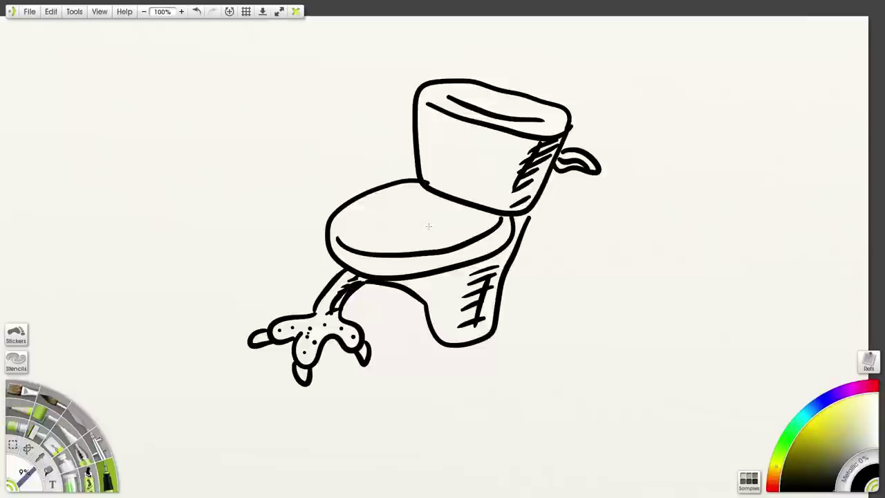
{"action": "mouse_move", "coordinate": [411, 209]}
{"action": "left_mouse_down"}
{"action": "mouse_move", "coordinate": [418, 202]}
{"action": "mouse_move", "coordinate": [391, 205]}
{"action": "mouse_move", "coordinate": [382, 240]}
{"action": "mouse_move", "coordinate": [445, 209]}
{"action": "mouse_move", "coordinate": [425, 194]}
{"action": "mouse_move", "coordinate": [412, 199]}
{"action": "left_mouse_up"}
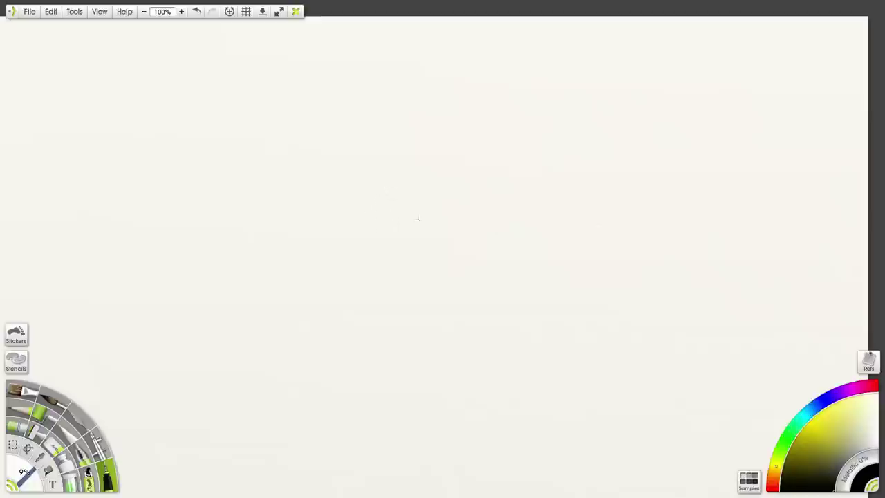
Draw two round, hatched pupils side by side on the blank canvas and outline a large rounded eye around each
{"action": "mouse_move", "coordinate": [332, 184]}
{"action": "left_mouse_down"}
{"action": "mouse_move", "coordinate": [316, 200]}
{"action": "mouse_move", "coordinate": [329, 182]}
{"action": "left_mouse_up"}
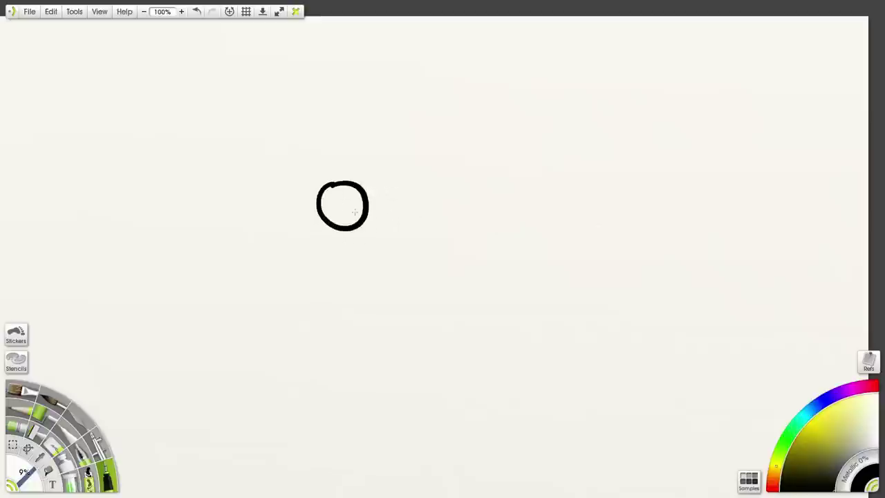
{"action": "mouse_move", "coordinate": [354, 212]}
{"action": "left_mouse_down"}
{"action": "mouse_move", "coordinate": [350, 222]}
{"action": "mouse_move", "coordinate": [358, 209]}
{"action": "mouse_move", "coordinate": [330, 189]}
{"action": "left_mouse_up"}
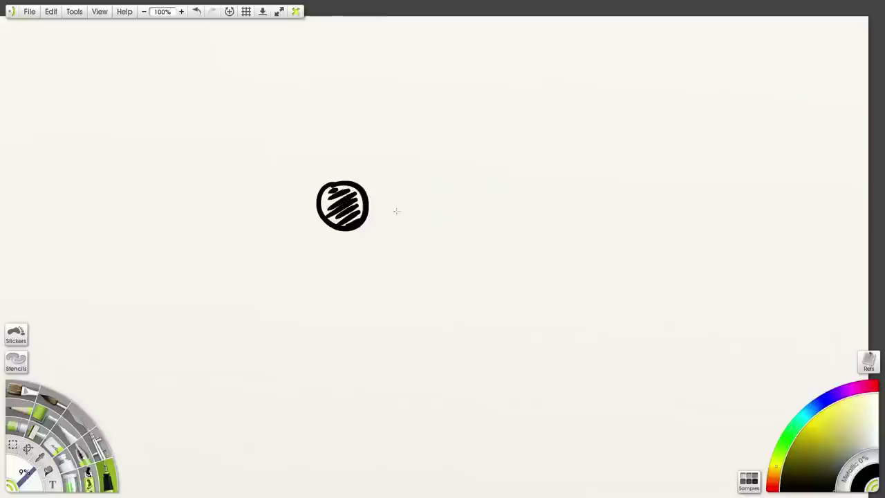
{"action": "mouse_move", "coordinate": [466, 182]}
{"action": "left_mouse_down"}
{"action": "mouse_move", "coordinate": [463, 227]}
{"action": "mouse_move", "coordinate": [459, 184]}
{"action": "left_mouse_up"}
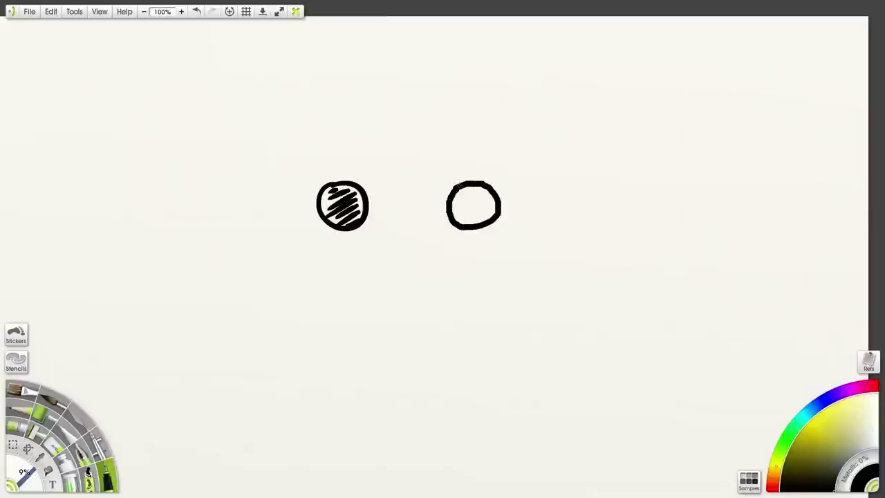
{"action": "mouse_move", "coordinate": [484, 214]}
{"action": "left_mouse_down"}
{"action": "mouse_move", "coordinate": [462, 222]}
{"action": "mouse_move", "coordinate": [492, 200]}
{"action": "mouse_move", "coordinate": [455, 204]}
{"action": "mouse_move", "coordinate": [478, 188]}
{"action": "left_mouse_up"}
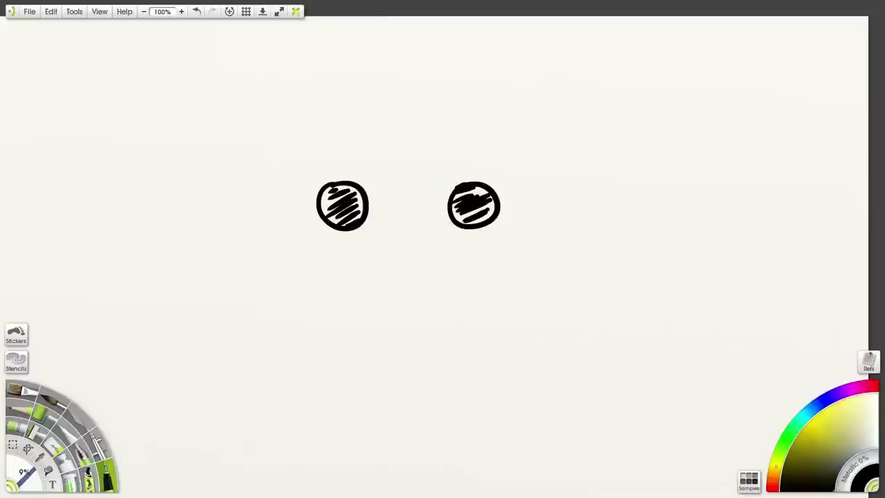
{"action": "mouse_move", "coordinate": [424, 191]}
{"action": "left_mouse_down"}
{"action": "mouse_move", "coordinate": [465, 175]}
{"action": "mouse_move", "coordinate": [508, 188]}
{"action": "mouse_move", "coordinate": [539, 217]}
{"action": "mouse_move", "coordinate": [507, 250]}
{"action": "mouse_move", "coordinate": [455, 253]}
{"action": "mouse_move", "coordinate": [432, 242]}
{"action": "mouse_move", "coordinate": [423, 196]}
{"action": "mouse_move", "coordinate": [365, 246]}
{"action": "mouse_move", "coordinate": [290, 240]}
{"action": "mouse_move", "coordinate": [276, 219]}
{"action": "mouse_move", "coordinate": [289, 196]}
{"action": "mouse_move", "coordinate": [326, 178]}
{"action": "mouse_move", "coordinate": [381, 194]}
{"action": "left_mouse_up"}
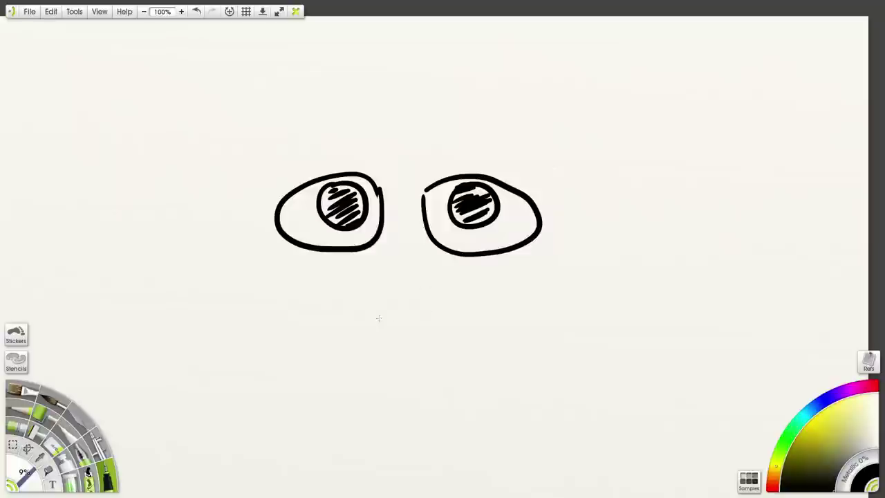
Add short creases at the inner corners of both eyes, plus an upper lid fold and small wrinkle ticks on the right eye
{"action": "left_click_drag", "start_coordinate": [381, 249], "coordinate": [360, 269]}
{"action": "left_click_drag", "start_coordinate": [427, 249], "coordinate": [454, 278]}
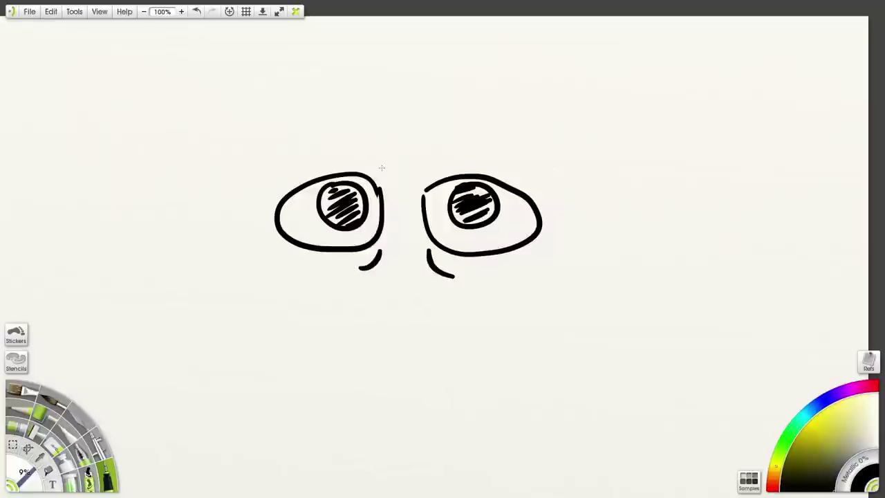
{"action": "left_click_drag", "start_coordinate": [381, 181], "coordinate": [374, 161]}
{"action": "mouse_move", "coordinate": [424, 188]}
{"action": "left_mouse_down"}
{"action": "mouse_move", "coordinate": [448, 157]}
{"action": "mouse_move", "coordinate": [485, 160]}
{"action": "mouse_move", "coordinate": [538, 193]}
{"action": "mouse_move", "coordinate": [548, 216]}
{"action": "mouse_move", "coordinate": [547, 258]}
{"action": "left_mouse_up"}
{"action": "left_click_drag", "start_coordinate": [529, 249], "coordinate": [523, 262]}
Add the left eye's lid fold and wrinkle ticks, the folds beneath both eyes, and a double-humped brow line above them
{"action": "scroll", "coordinate": [378, 247], "scroll_direction": "down", "scroll_amount": 5}
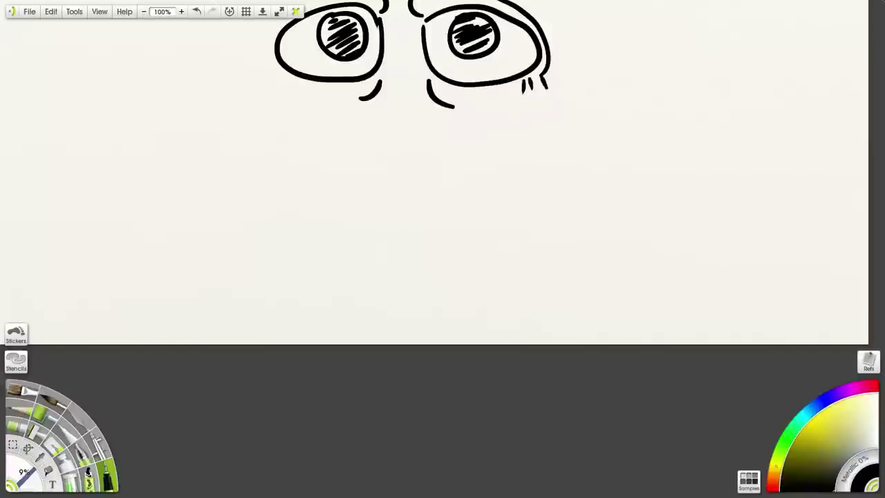
{"action": "scroll", "coordinate": [273, 217], "scroll_direction": "up", "scroll_amount": 5}
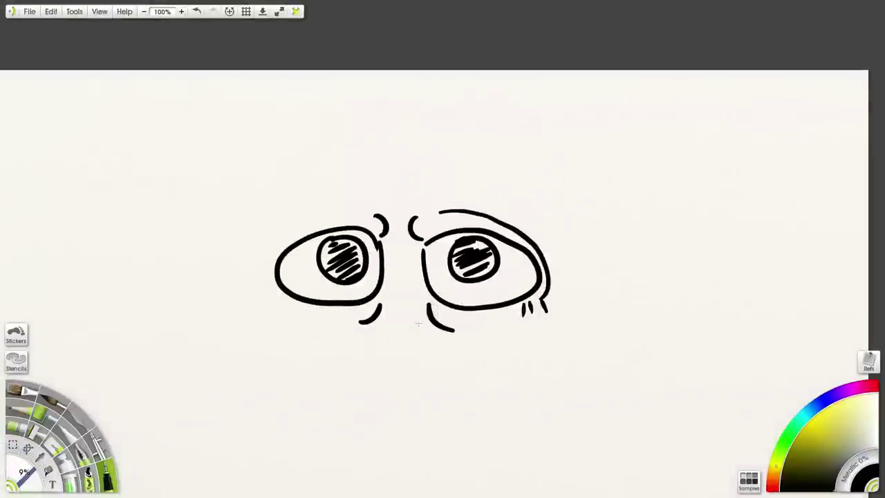
{"action": "left_click_drag", "start_coordinate": [36, 348], "coordinate": [47, 346]}
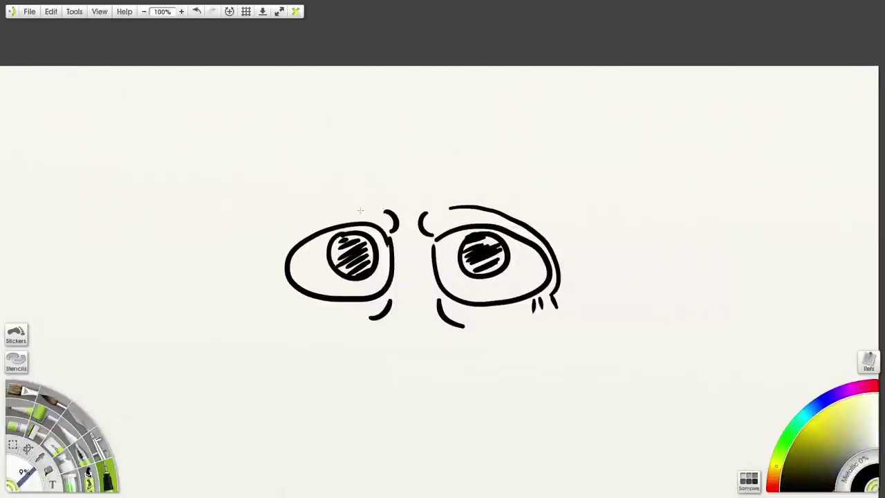
{"action": "mouse_move", "coordinate": [368, 208]}
{"action": "left_mouse_down"}
{"action": "mouse_move", "coordinate": [302, 220]}
{"action": "mouse_move", "coordinate": [271, 250]}
{"action": "mouse_move", "coordinate": [267, 280]}
{"action": "mouse_move", "coordinate": [272, 308]}
{"action": "mouse_move", "coordinate": [269, 287]}
{"action": "mouse_move", "coordinate": [357, 320]}
{"action": "left_mouse_up"}
{"action": "left_click_drag", "start_coordinate": [488, 324], "coordinate": [531, 321]}
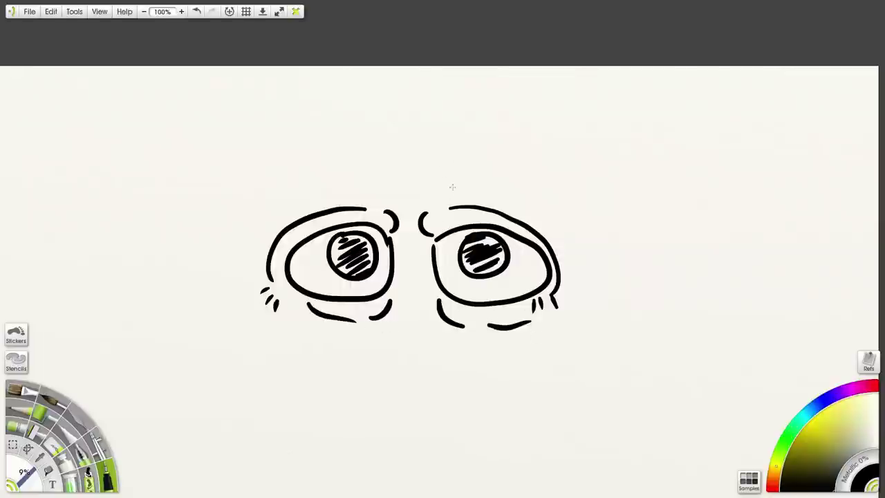
{"action": "mouse_move", "coordinate": [547, 238]}
{"action": "left_mouse_down"}
{"action": "mouse_move", "coordinate": [533, 189]}
{"action": "mouse_move", "coordinate": [511, 182]}
{"action": "mouse_move", "coordinate": [403, 201]}
{"action": "mouse_move", "coordinate": [298, 173]}
{"action": "mouse_move", "coordinate": [253, 194]}
{"action": "mouse_move", "coordinate": [243, 231]}
{"action": "left_mouse_up"}
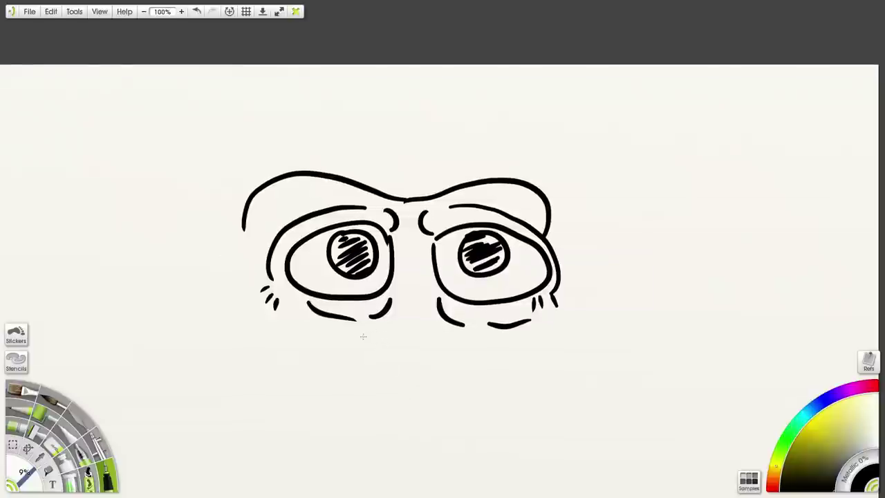
Draw paired slanted nose creases below the eyes and a wide, downturned pair of lips with a wavy line between them
{"action": "mouse_move", "coordinate": [372, 332]}
{"action": "left_mouse_down"}
{"action": "mouse_move", "coordinate": [342, 350]}
{"action": "mouse_move", "coordinate": [344, 342]}
{"action": "left_mouse_up"}
{"action": "mouse_move", "coordinate": [443, 335]}
{"action": "left_mouse_down"}
{"action": "mouse_move", "coordinate": [454, 352]}
{"action": "mouse_move", "coordinate": [465, 349]}
{"action": "left_mouse_up"}
{"action": "mouse_move", "coordinate": [510, 385]}
{"action": "left_mouse_down"}
{"action": "mouse_move", "coordinate": [463, 371]}
{"action": "mouse_move", "coordinate": [362, 366]}
{"action": "mouse_move", "coordinate": [300, 379]}
{"action": "mouse_move", "coordinate": [288, 400]}
{"action": "mouse_move", "coordinate": [314, 411]}
{"action": "mouse_move", "coordinate": [349, 395]}
{"action": "mouse_move", "coordinate": [392, 393]}
{"action": "mouse_move", "coordinate": [515, 419]}
{"action": "mouse_move", "coordinate": [520, 402]}
{"action": "mouse_move", "coordinate": [506, 383]}
{"action": "left_mouse_up"}
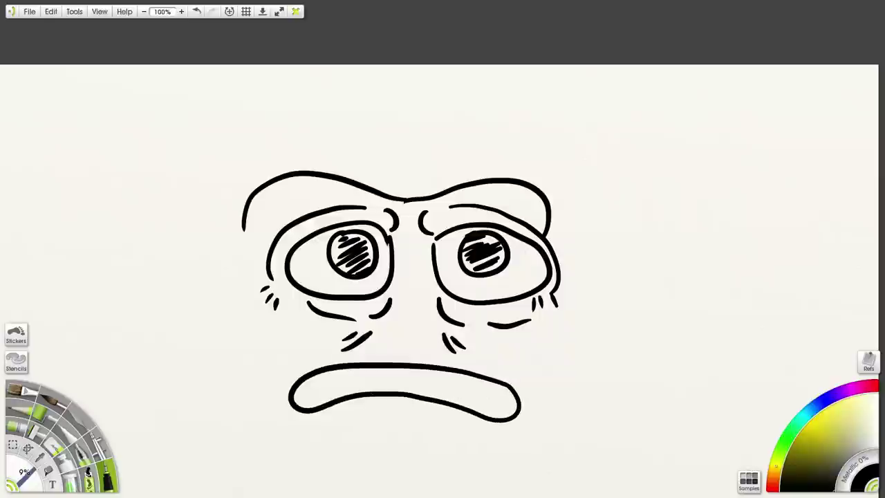
{"action": "mouse_move", "coordinate": [307, 392]}
{"action": "left_mouse_down"}
{"action": "mouse_move", "coordinate": [392, 380]}
{"action": "mouse_move", "coordinate": [471, 393]}
{"action": "mouse_move", "coordinate": [498, 408]}
{"action": "left_mouse_up"}
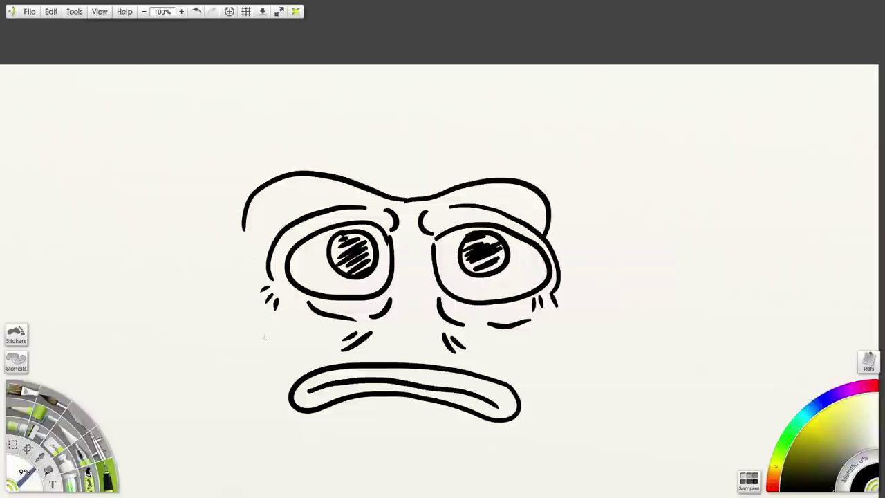
Draw a wavy tear line along the bottom of each eye and thin tear trails running down both cheeks
{"action": "mouse_move", "coordinate": [287, 270]}
{"action": "left_mouse_down"}
{"action": "mouse_move", "coordinate": [305, 282]}
{"action": "mouse_move", "coordinate": [386, 281]}
{"action": "left_mouse_up"}
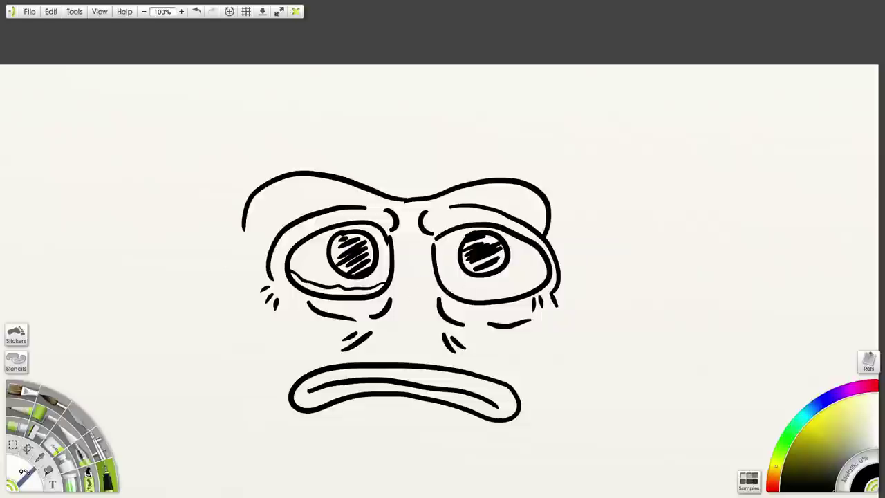
{"action": "mouse_move", "coordinate": [443, 286]}
{"action": "left_mouse_down"}
{"action": "mouse_move", "coordinate": [479, 295]}
{"action": "mouse_move", "coordinate": [553, 276]}
{"action": "left_mouse_up"}
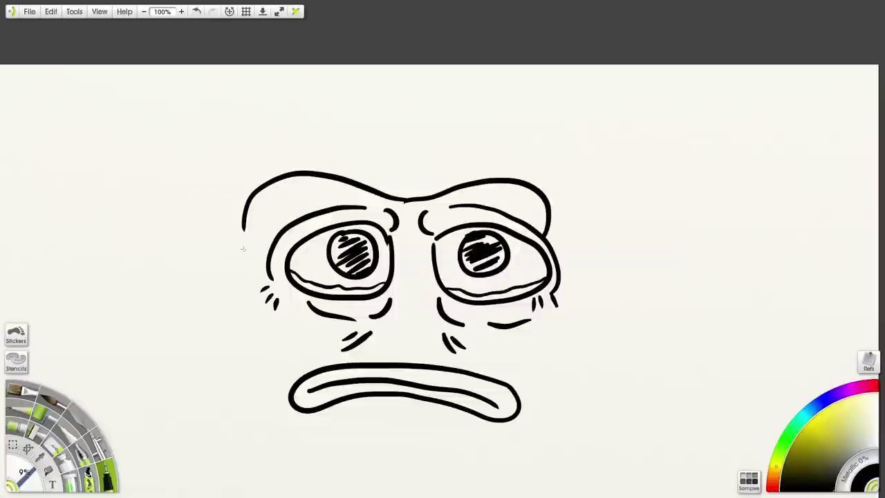
{"action": "mouse_move", "coordinate": [298, 305]}
{"action": "left_mouse_down"}
{"action": "mouse_move", "coordinate": [292, 333]}
{"action": "mouse_move", "coordinate": [257, 405]}
{"action": "left_mouse_up"}
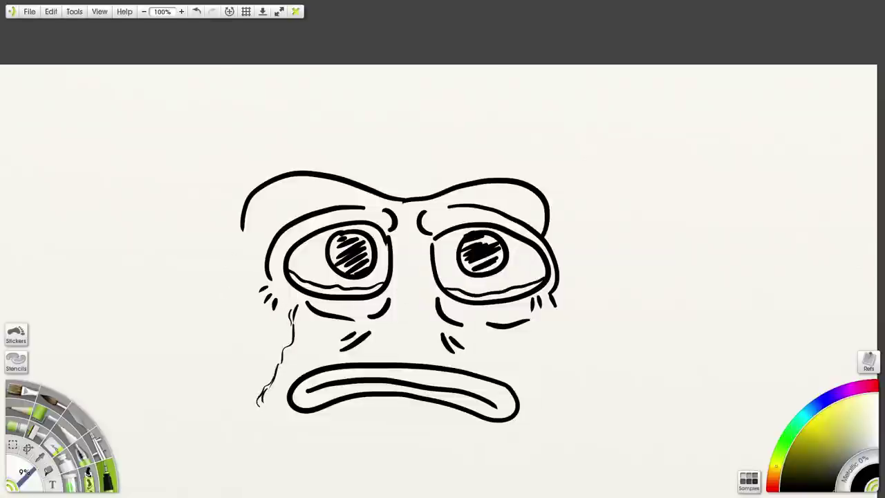
{"action": "left_click_drag", "start_coordinate": [517, 338], "coordinate": [521, 343]}
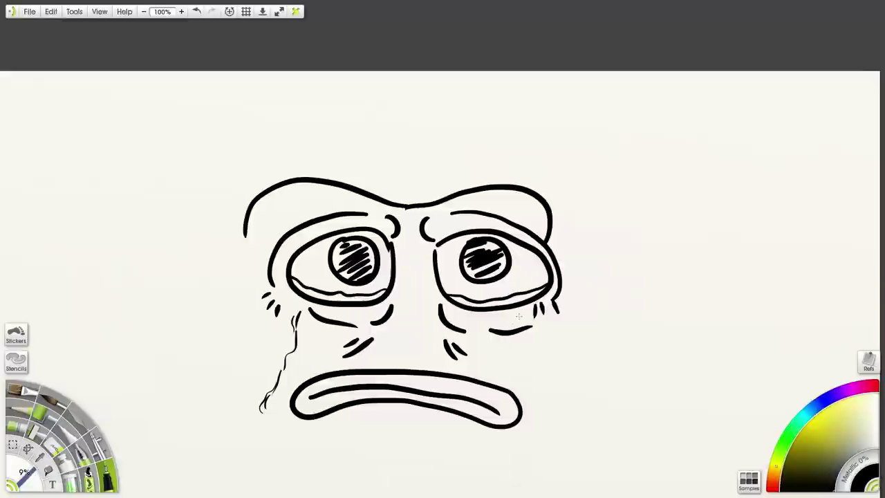
{"action": "left_click_drag", "start_coordinate": [524, 309], "coordinate": [547, 368]}
{"action": "left_click_drag", "start_coordinate": [535, 336], "coordinate": [546, 417]}
{"action": "left_click_drag", "start_coordinate": [545, 384], "coordinate": [546, 402]}
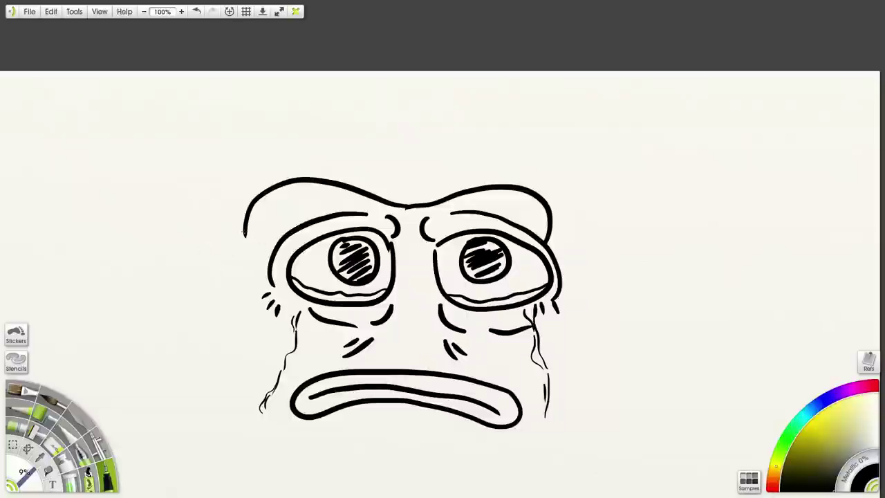
Outline the head with wide, rounded cheeks and a flat jaw, with a small drop shape at the bottom centre
{"action": "mouse_move", "coordinate": [242, 231]}
{"action": "left_mouse_down"}
{"action": "mouse_move", "coordinate": [246, 269]}
{"action": "mouse_move", "coordinate": [235, 267]}
{"action": "left_mouse_up"}
{"action": "left_click_drag", "start_coordinate": [566, 332], "coordinate": [574, 335]}
{"action": "mouse_move", "coordinate": [565, 303]}
{"action": "left_mouse_down"}
{"action": "mouse_move", "coordinate": [584, 390]}
{"action": "mouse_move", "coordinate": [563, 430]}
{"action": "mouse_move", "coordinate": [526, 450]}
{"action": "mouse_move", "coordinate": [414, 450]}
{"action": "left_mouse_up"}
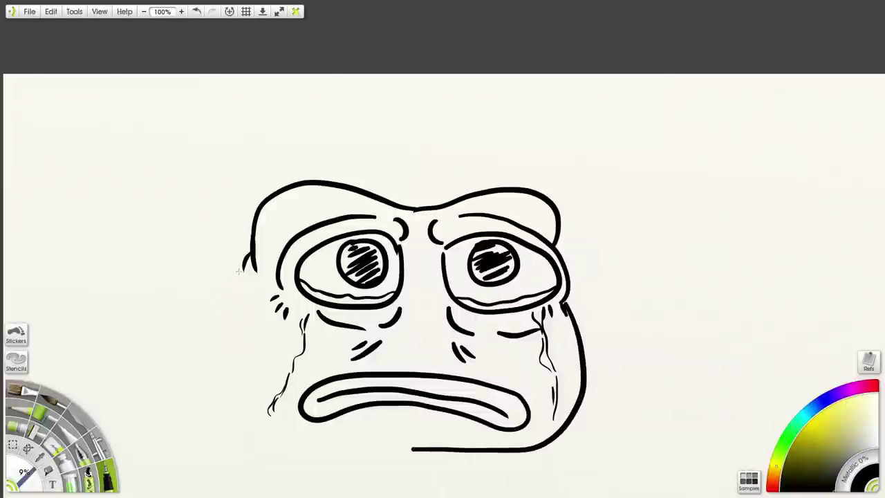
{"action": "mouse_move", "coordinate": [244, 263]}
{"action": "left_mouse_down"}
{"action": "mouse_move", "coordinate": [202, 339]}
{"action": "mouse_move", "coordinate": [195, 401]}
{"action": "mouse_move", "coordinate": [237, 437]}
{"action": "mouse_move", "coordinate": [415, 453]}
{"action": "mouse_move", "coordinate": [401, 458]}
{"action": "mouse_move", "coordinate": [392, 447]}
{"action": "left_mouse_up"}
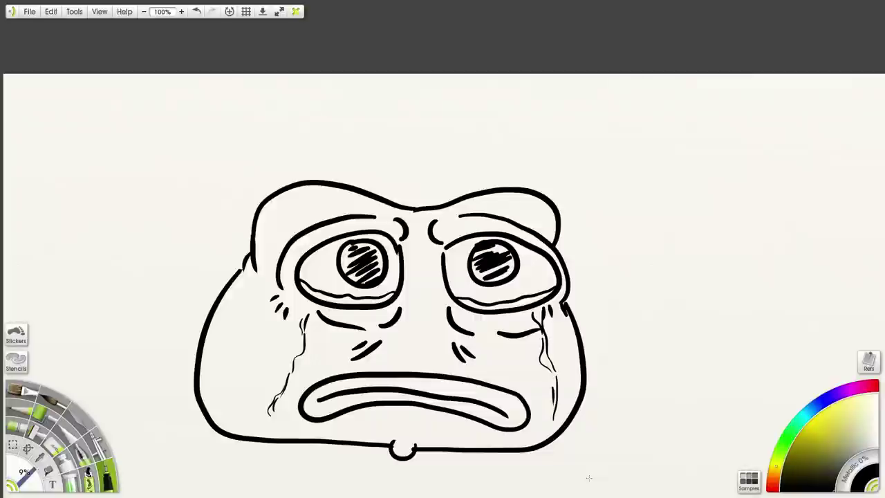
{"action": "scroll", "coordinate": [151, 203], "scroll_direction": "down", "scroll_amount": 5}
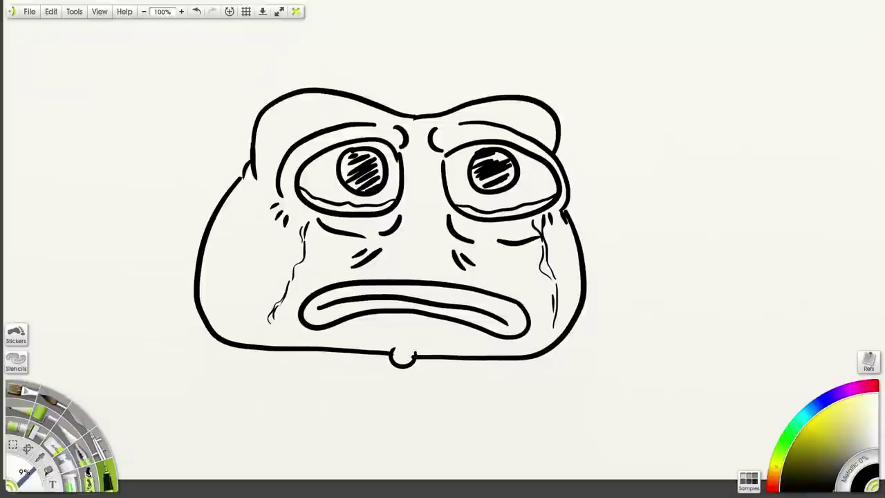
{"action": "scroll", "coordinate": [518, 180], "scroll_direction": "up", "scroll_amount": 1}
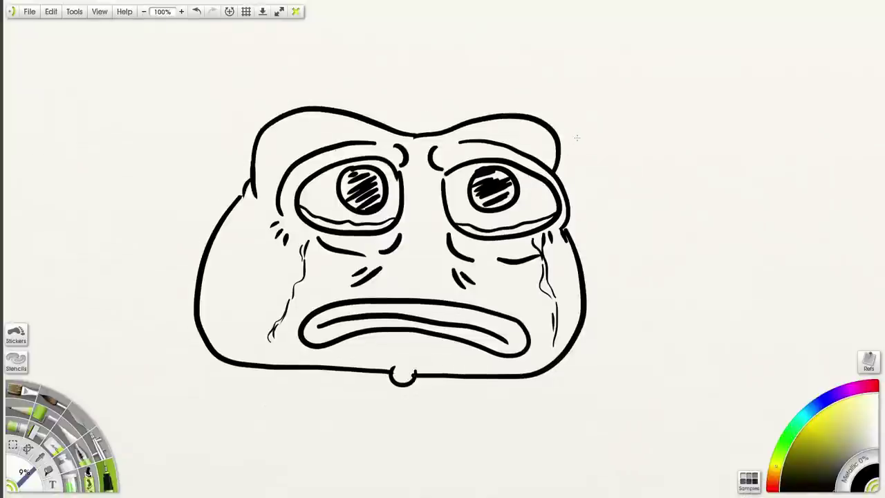
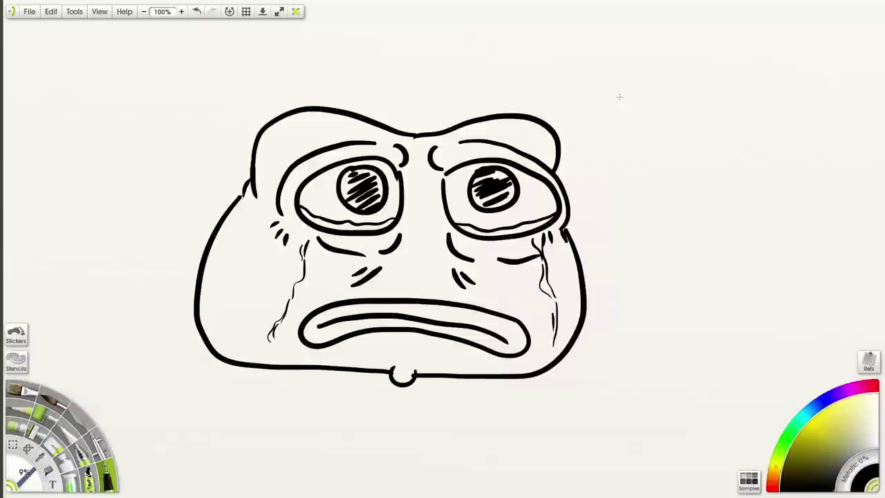
Scribble loose looping, straight and zigzag strokes above and beside the crying face's upper corner, plus a single dot lower down
{"action": "mouse_move", "coordinate": [596, 97]}
{"action": "left_mouse_down"}
{"action": "mouse_move", "coordinate": [591, 57]}
{"action": "mouse_move", "coordinate": [627, 87]}
{"action": "left_mouse_up"}
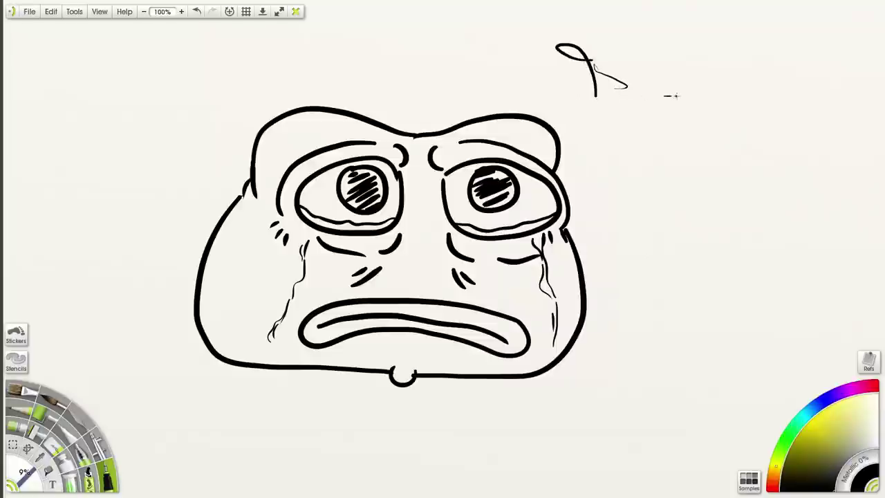
{"action": "left_click_drag", "start_coordinate": [700, 95], "coordinate": [584, 95]}
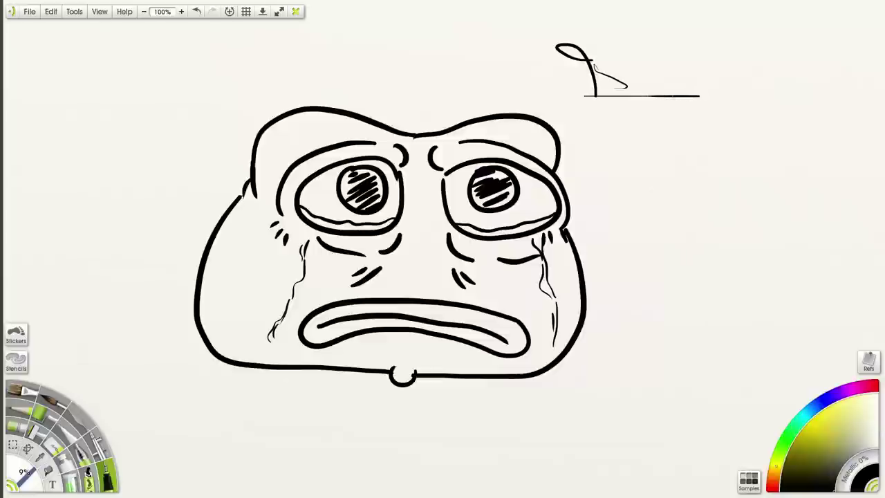
{"action": "mouse_move", "coordinate": [655, 67]}
{"action": "left_mouse_down"}
{"action": "mouse_move", "coordinate": [675, 156]}
{"action": "mouse_move", "coordinate": [658, 165]}
{"action": "mouse_move", "coordinate": [673, 165]}
{"action": "left_mouse_up"}
{"action": "mouse_move", "coordinate": [628, 123]}
{"action": "left_mouse_down"}
{"action": "mouse_move", "coordinate": [627, 147]}
{"action": "mouse_move", "coordinate": [654, 159]}
{"action": "left_mouse_up"}
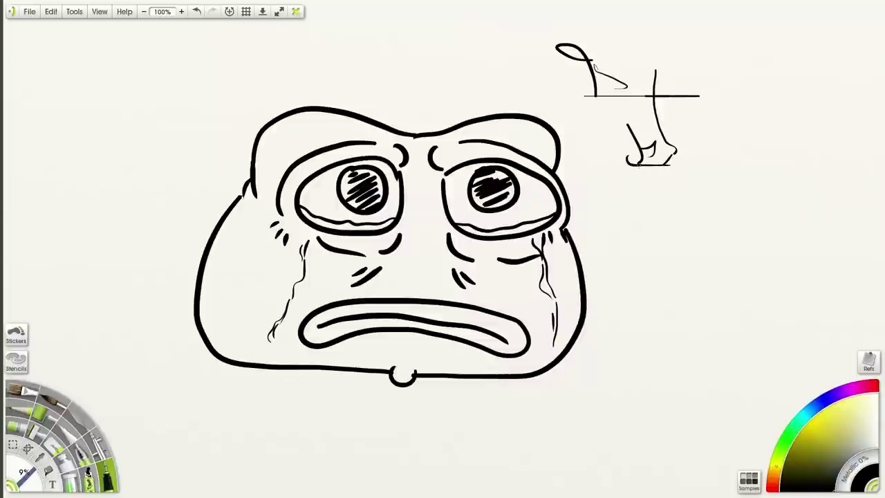
{"action": "mouse_move", "coordinate": [714, 0]}
{"action": "left_mouse_down"}
{"action": "mouse_move", "coordinate": [649, 99]}
{"action": "mouse_move", "coordinate": [637, 89]}
{"action": "mouse_move", "coordinate": [613, 107]}
{"action": "mouse_move", "coordinate": [648, 117]}
{"action": "mouse_move", "coordinate": [698, 110]}
{"action": "mouse_move", "coordinate": [722, 93]}
{"action": "mouse_move", "coordinate": [697, 99]}
{"action": "mouse_move", "coordinate": [705, 122]}
{"action": "mouse_move", "coordinate": [689, 143]}
{"action": "mouse_move", "coordinate": [747, 142]}
{"action": "mouse_move", "coordinate": [734, 148]}
{"action": "mouse_move", "coordinate": [765, 129]}
{"action": "left_mouse_up"}
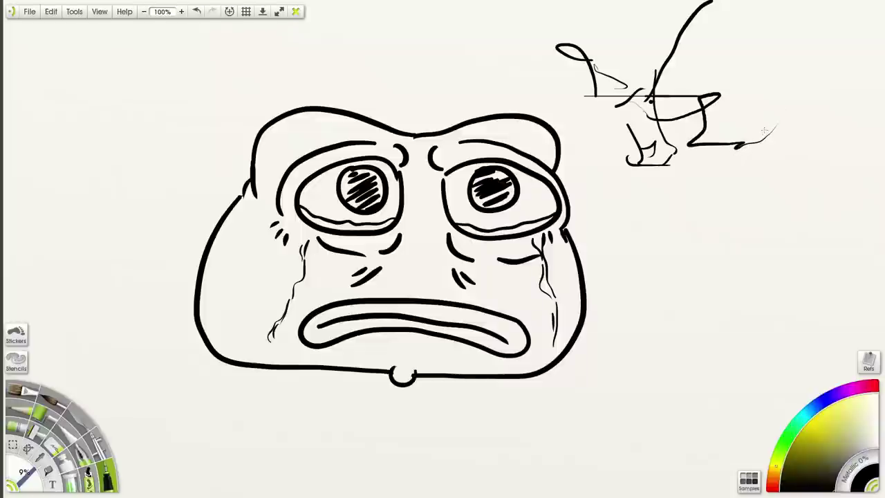
{"action": "mouse_move", "coordinate": [796, 58]}
{"action": "left_mouse_down"}
{"action": "mouse_move", "coordinate": [806, 90]}
{"action": "mouse_move", "coordinate": [802, 119]}
{"action": "mouse_move", "coordinate": [799, 102]}
{"action": "mouse_move", "coordinate": [797, 112]}
{"action": "mouse_move", "coordinate": [799, 99]}
{"action": "mouse_move", "coordinate": [825, 156]}
{"action": "left_mouse_up"}
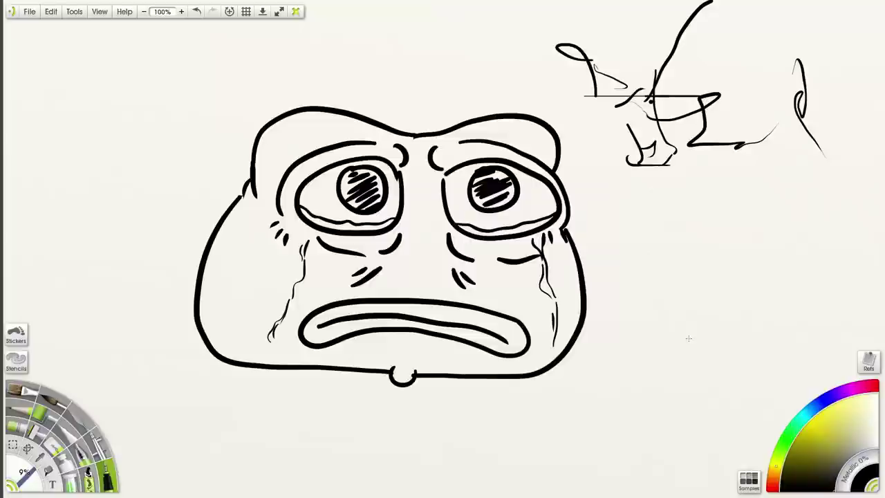
{"action": "left_click", "coordinate": [689, 338]}
Clear the canvas and switch to the paw-print Sticker Spray at 100% size
{"action": "scroll", "coordinate": [442, 249], "scroll_direction": "up", "scroll_amount": 2}
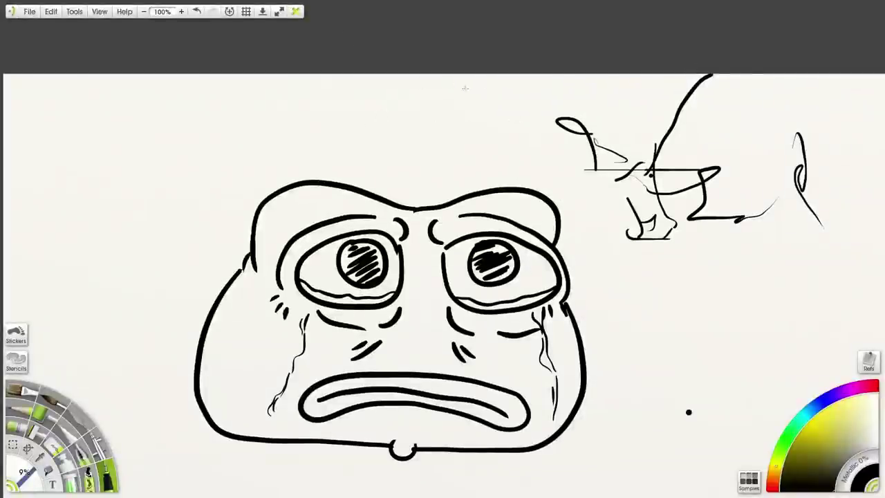
{"action": "left_click_drag", "start_coordinate": [542, 145], "coordinate": [332, 147]}
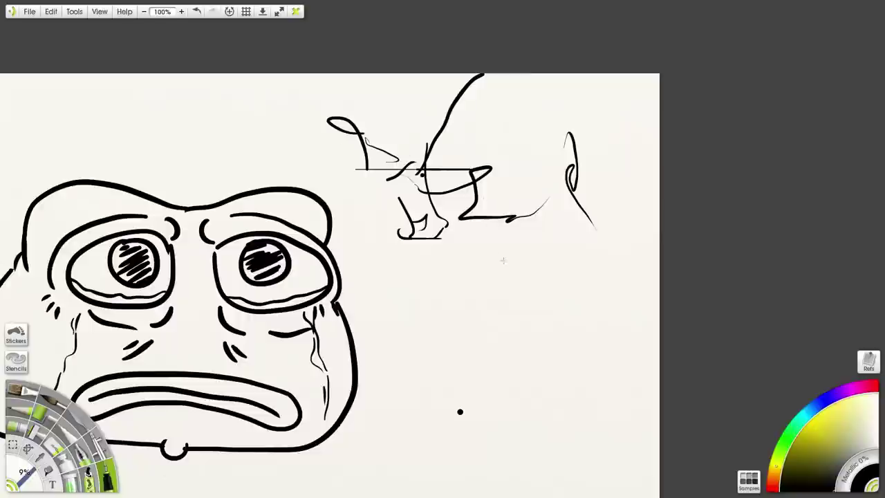
{"action": "left_click_drag", "start_coordinate": [491, 246], "coordinate": [486, 316]}
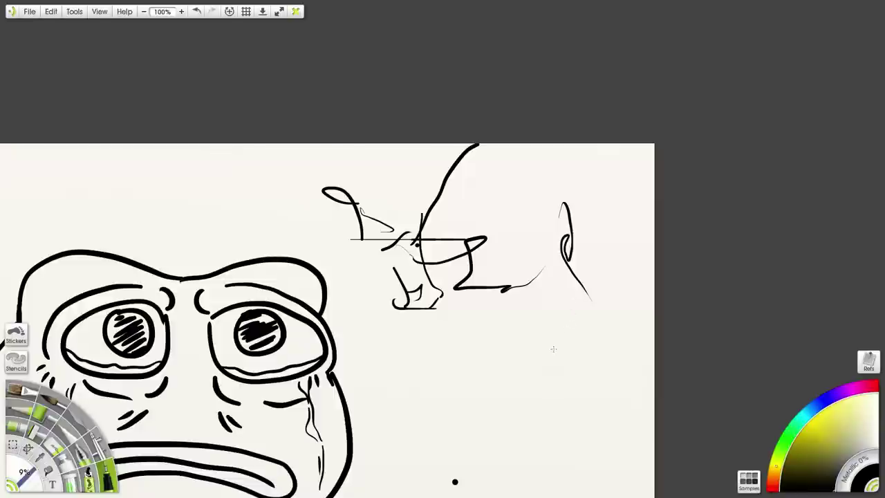
{"action": "left_click", "coordinate": [89, 476]}
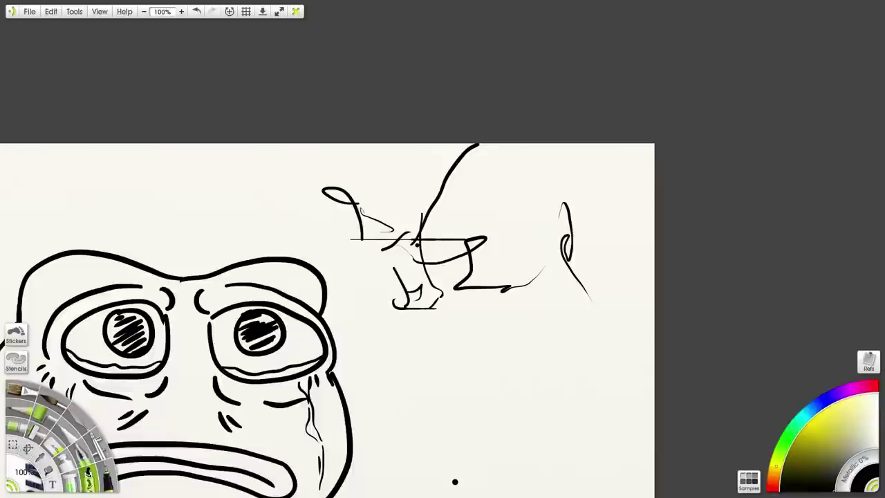
{"action": "left_click", "coordinate": [518, 334]}
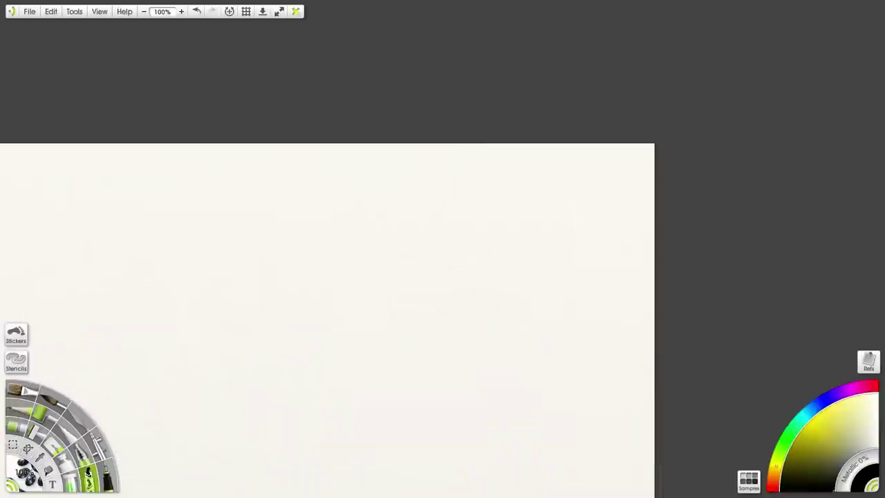
{"action": "mouse_move", "coordinate": [312, 302]}
{"action": "left_mouse_down"}
{"action": "mouse_move", "coordinate": [423, 248]}
{"action": "mouse_move", "coordinate": [452, 213]}
{"action": "left_mouse_up"}
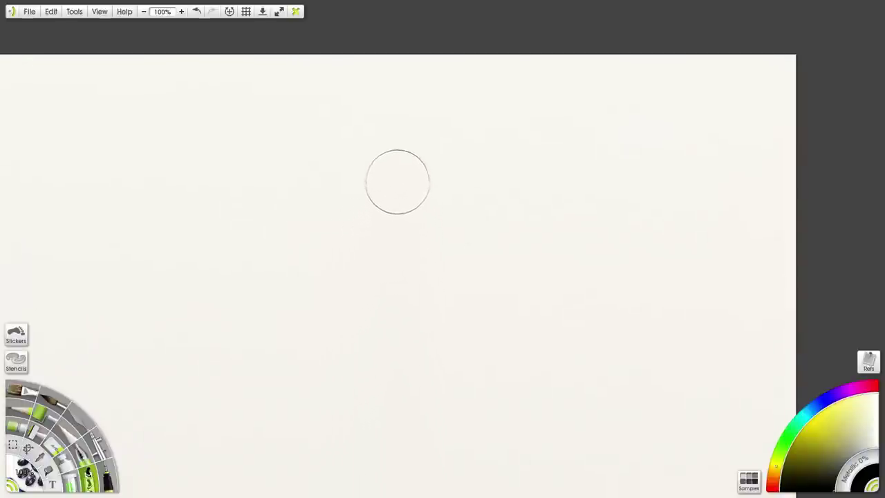
Spray paw prints to form a wide cap, with two eyes, a short nose and a curved smile beneath it
{"action": "mouse_move", "coordinate": [327, 163]}
{"action": "left_mouse_down"}
{"action": "mouse_move", "coordinate": [363, 156]}
{"action": "mouse_move", "coordinate": [529, 176]}
{"action": "mouse_move", "coordinate": [562, 153]}
{"action": "mouse_move", "coordinate": [593, 96]}
{"action": "mouse_move", "coordinate": [543, 121]}
{"action": "mouse_move", "coordinate": [471, 86]}
{"action": "mouse_move", "coordinate": [388, 76]}
{"action": "mouse_move", "coordinate": [311, 115]}
{"action": "mouse_move", "coordinate": [287, 163]}
{"action": "left_mouse_up"}
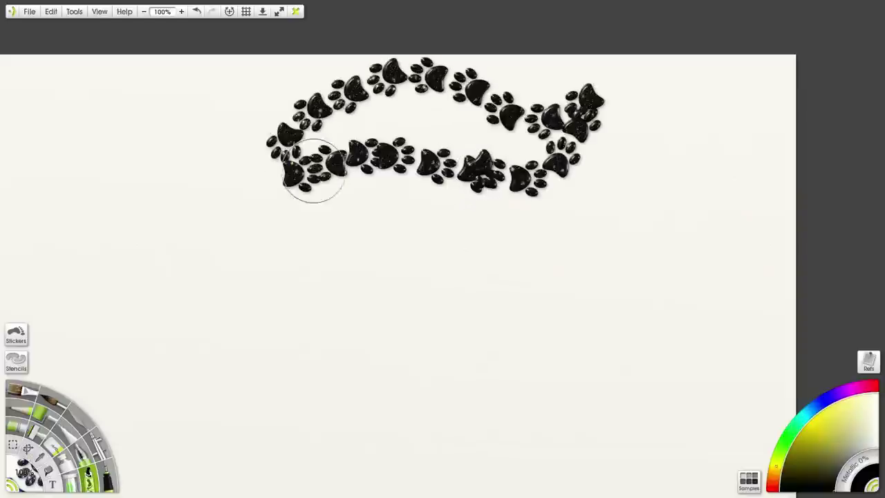
{"action": "left_click", "coordinate": [365, 234]}
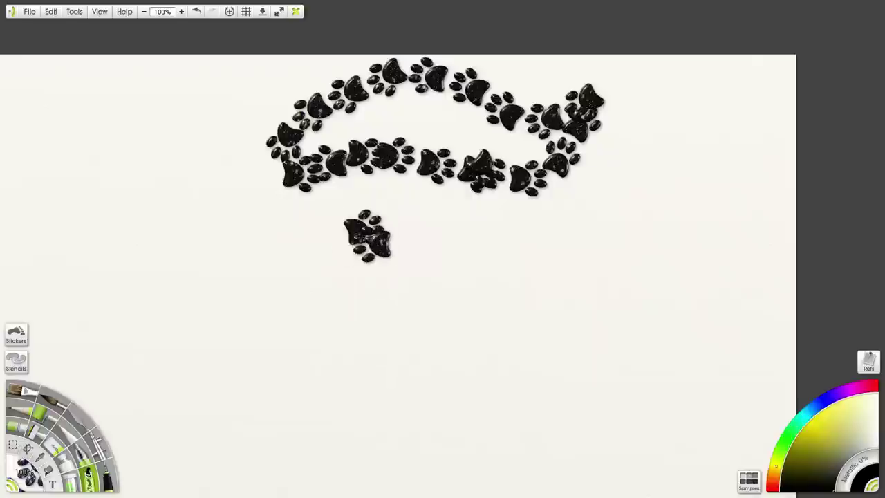
{"action": "left_click", "coordinate": [484, 239]}
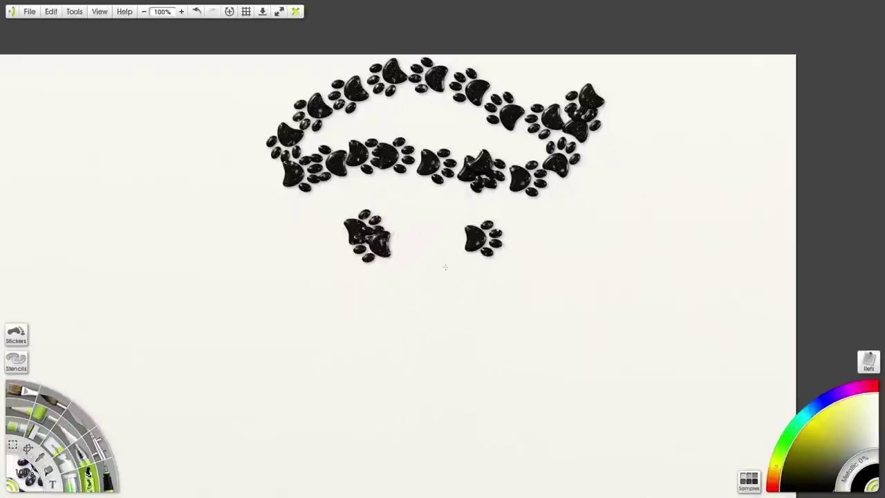
{"action": "left_click_drag", "start_coordinate": [446, 266], "coordinate": [443, 302]}
{"action": "mouse_move", "coordinate": [376, 323]}
{"action": "left_mouse_down"}
{"action": "mouse_move", "coordinate": [397, 345]}
{"action": "mouse_move", "coordinate": [438, 351]}
{"action": "mouse_move", "coordinate": [472, 346]}
{"action": "left_mouse_up"}
{"action": "left_click", "coordinate": [478, 342]}
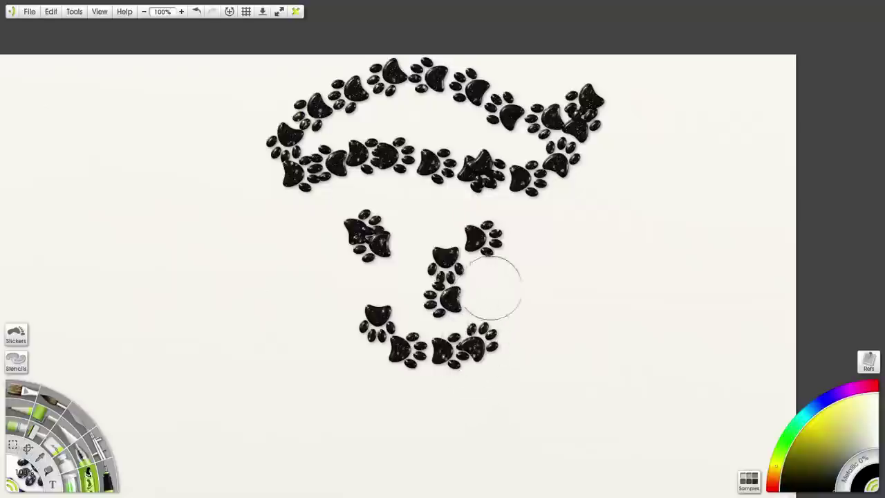
Spray paw prints around the face for the head outline and ear, and add a hand-like shape beside the chin
{"action": "mouse_move", "coordinate": [523, 186]}
{"action": "left_mouse_down"}
{"action": "mouse_move", "coordinate": [540, 312]}
{"action": "mouse_move", "coordinate": [523, 351]}
{"action": "mouse_move", "coordinate": [493, 375]}
{"action": "mouse_move", "coordinate": [418, 384]}
{"action": "mouse_move", "coordinate": [355, 369]}
{"action": "mouse_move", "coordinate": [326, 343]}
{"action": "mouse_move", "coordinate": [311, 309]}
{"action": "mouse_move", "coordinate": [301, 247]}
{"action": "mouse_move", "coordinate": [310, 208]}
{"action": "mouse_move", "coordinate": [272, 257]}
{"action": "mouse_move", "coordinate": [308, 270]}
{"action": "left_mouse_up"}
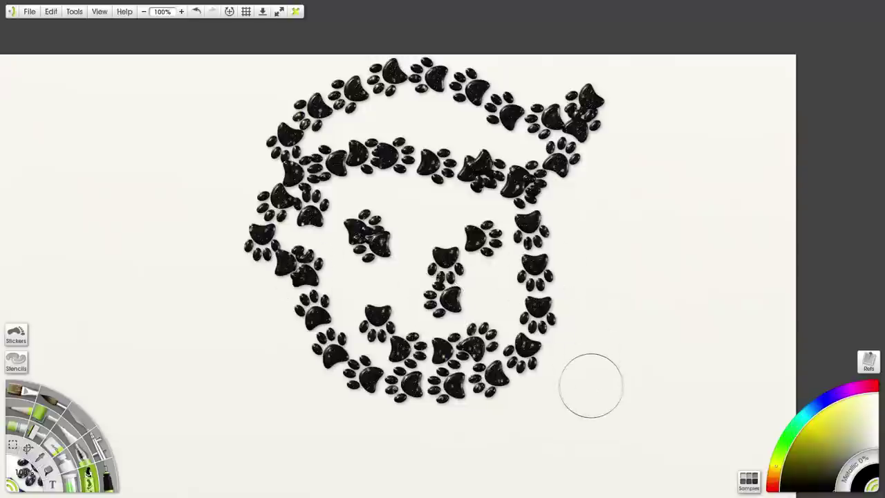
{"action": "mouse_move", "coordinate": [613, 304]}
{"action": "left_mouse_down"}
{"action": "mouse_move", "coordinate": [557, 422]}
{"action": "mouse_move", "coordinate": [607, 467]}
{"action": "mouse_move", "coordinate": [705, 418]}
{"action": "mouse_move", "coordinate": [644, 300]}
{"action": "mouse_move", "coordinate": [655, 366]}
{"action": "mouse_move", "coordinate": [631, 354]}
{"action": "mouse_move", "coordinate": [664, 413]}
{"action": "mouse_move", "coordinate": [617, 407]}
{"action": "mouse_move", "coordinate": [635, 433]}
{"action": "mouse_move", "coordinate": [632, 336]}
{"action": "mouse_move", "coordinate": [671, 280]}
{"action": "mouse_move", "coordinate": [667, 244]}
{"action": "mouse_move", "coordinate": [586, 228]}
{"action": "mouse_move", "coordinate": [554, 308]}
{"action": "mouse_move", "coordinate": [554, 373]}
{"action": "left_mouse_up"}
{"action": "left_click_drag", "start_coordinate": [647, 280], "coordinate": [622, 296]}
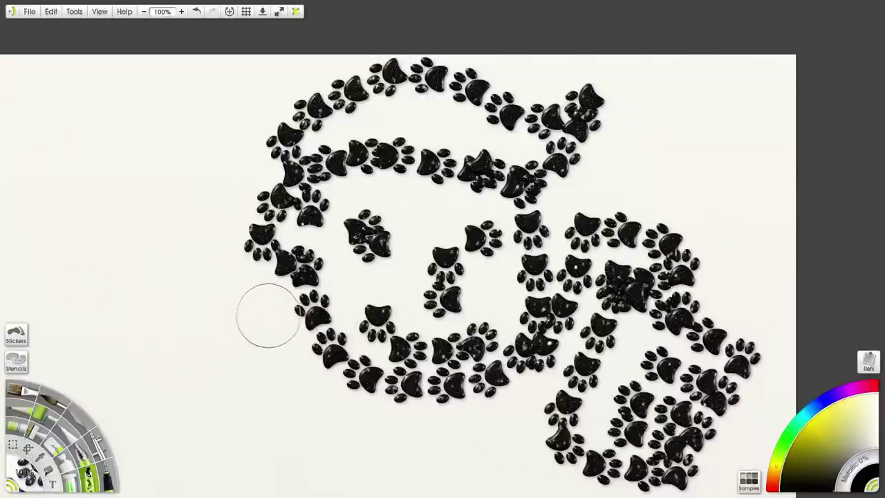
{"action": "mouse_move", "coordinate": [267, 316]}
{"action": "left_mouse_down"}
{"action": "mouse_move", "coordinate": [214, 402]}
{"action": "mouse_move", "coordinate": [388, 239]}
{"action": "mouse_move", "coordinate": [578, 211]}
{"action": "mouse_move", "coordinate": [304, 173]}
{"action": "mouse_move", "coordinate": [522, 83]}
{"action": "left_mouse_up"}
{"action": "mouse_move", "coordinate": [561, 162]}
{"action": "left_mouse_down"}
{"action": "mouse_move", "coordinate": [415, 401]}
{"action": "mouse_move", "coordinate": [287, 417]}
{"action": "mouse_move", "coordinate": [615, 110]}
{"action": "mouse_move", "coordinate": [258, 296]}
{"action": "mouse_move", "coordinate": [242, 235]}
{"action": "mouse_move", "coordinate": [167, 303]}
{"action": "mouse_move", "coordinate": [498, 80]}
{"action": "mouse_move", "coordinate": [443, 314]}
{"action": "mouse_move", "coordinate": [471, 319]}
{"action": "mouse_move", "coordinate": [498, 173]}
{"action": "mouse_move", "coordinate": [277, 346]}
{"action": "mouse_move", "coordinate": [415, 208]}
{"action": "left_mouse_up"}
{"action": "mouse_move", "coordinate": [477, 104]}
{"action": "left_mouse_down"}
{"action": "mouse_move", "coordinate": [417, 125]}
{"action": "mouse_move", "coordinate": [185, 274]}
{"action": "left_mouse_up"}
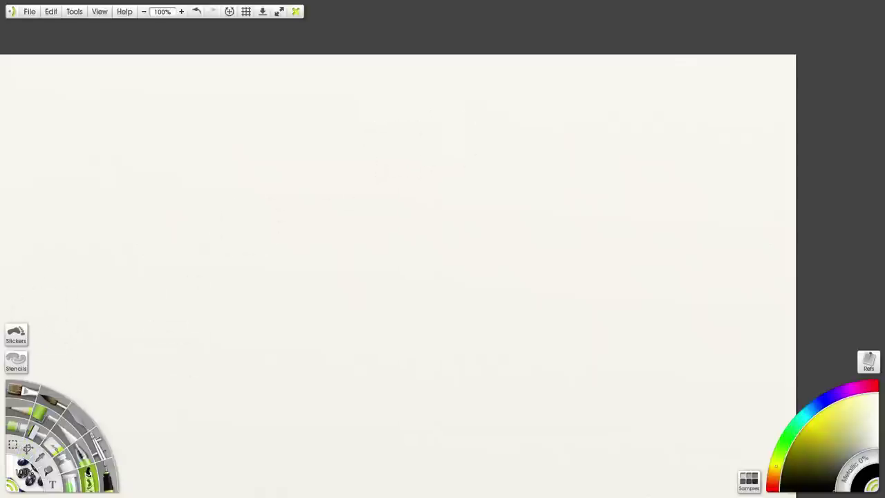
Return to the 9% black ink pen and draw two pointed snake eyes with slit pupils on a cleared canvas
{"action": "left_click", "coordinate": [107, 477]}
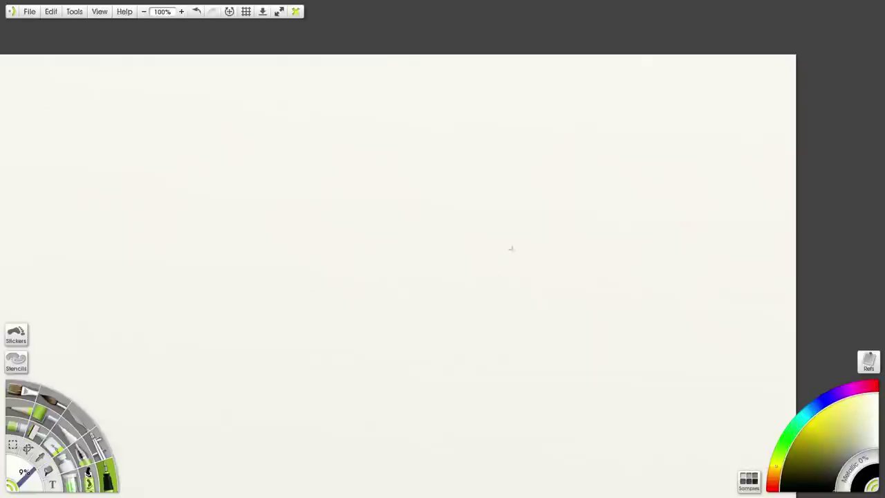
{"action": "left_click", "coordinate": [439, 185]}
{"action": "mouse_move", "coordinate": [421, 178]}
{"action": "left_mouse_down"}
{"action": "mouse_move", "coordinate": [466, 201]}
{"action": "mouse_move", "coordinate": [386, 191]}
{"action": "mouse_move", "coordinate": [427, 174]}
{"action": "mouse_move", "coordinate": [435, 218]}
{"action": "left_mouse_up"}
{"action": "mouse_move", "coordinate": [528, 188]}
{"action": "left_mouse_down"}
{"action": "mouse_move", "coordinate": [563, 205]}
{"action": "mouse_move", "coordinate": [518, 197]}
{"action": "mouse_move", "coordinate": [546, 211]}
{"action": "mouse_move", "coordinate": [538, 184]}
{"action": "mouse_move", "coordinate": [547, 214]}
{"action": "left_mouse_up"}
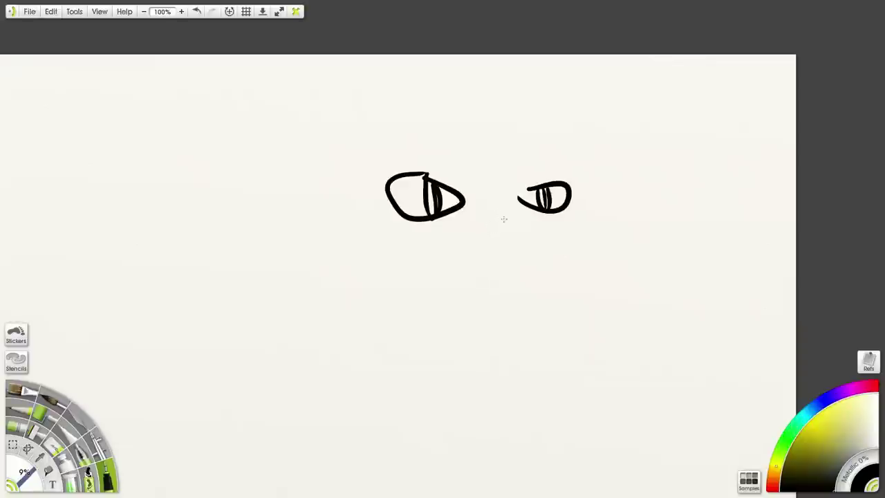
Draw the snake's rounded snout and upper mouth line, with two fangs and a wavy forked tongue hanging below
{"action": "mouse_move", "coordinate": [552, 213]}
{"action": "left_mouse_down"}
{"action": "mouse_move", "coordinate": [561, 258]}
{"action": "mouse_move", "coordinate": [550, 272]}
{"action": "mouse_move", "coordinate": [507, 277]}
{"action": "mouse_move", "coordinate": [444, 249]}
{"action": "left_mouse_up"}
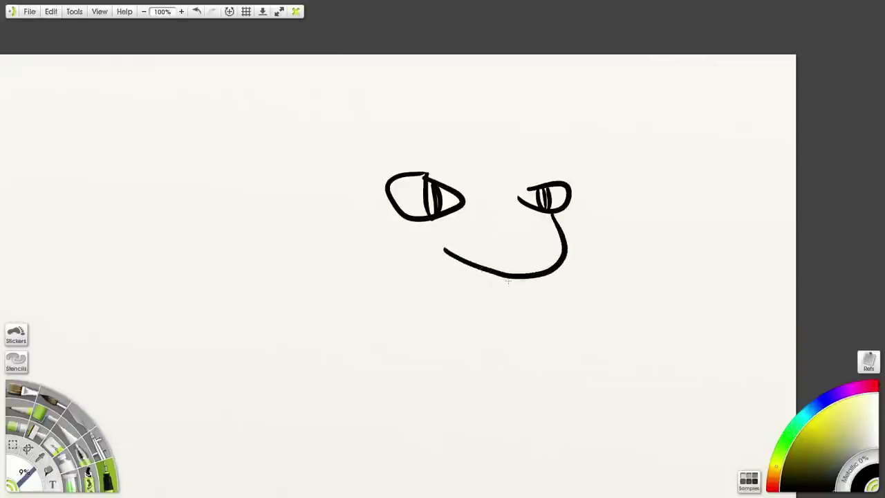
{"action": "left_click_drag", "start_coordinate": [507, 277], "coordinate": [482, 272]}
{"action": "mouse_move", "coordinate": [560, 267]}
{"action": "left_mouse_down"}
{"action": "mouse_move", "coordinate": [559, 288]}
{"action": "mouse_move", "coordinate": [544, 284]}
{"action": "mouse_move", "coordinate": [526, 305]}
{"action": "mouse_move", "coordinate": [544, 340]}
{"action": "mouse_move", "coordinate": [543, 374]}
{"action": "left_mouse_up"}
{"action": "mouse_move", "coordinate": [542, 338]}
{"action": "left_mouse_down"}
{"action": "mouse_move", "coordinate": [558, 354]}
{"action": "mouse_move", "coordinate": [590, 340]}
{"action": "left_mouse_up"}
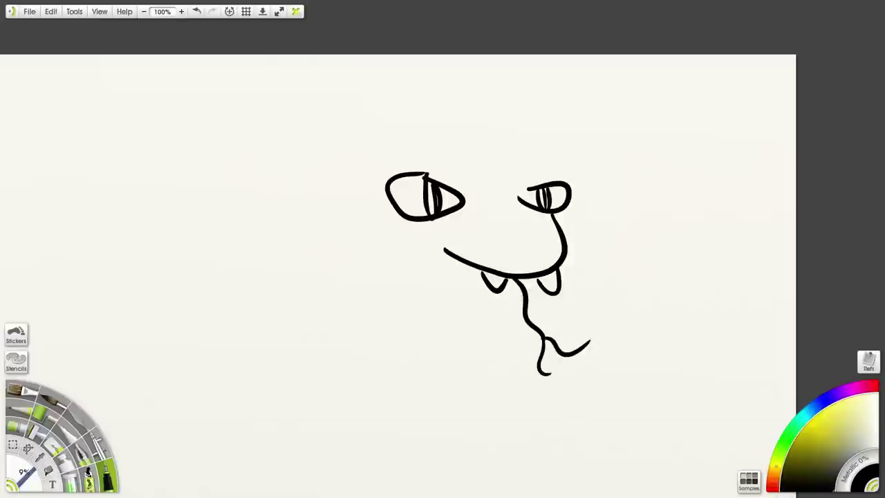
Draw the snake's lower jaw, domed head outline and both sides of its curving neck
{"action": "mouse_move", "coordinate": [534, 281]}
{"action": "left_mouse_down"}
{"action": "mouse_move", "coordinate": [511, 307]}
{"action": "mouse_move", "coordinate": [482, 310]}
{"action": "mouse_move", "coordinate": [415, 264]}
{"action": "left_mouse_up"}
{"action": "mouse_move", "coordinate": [537, 186]}
{"action": "left_mouse_down"}
{"action": "mouse_move", "coordinate": [469, 141]}
{"action": "mouse_move", "coordinate": [442, 135]}
{"action": "mouse_move", "coordinate": [410, 146]}
{"action": "mouse_move", "coordinate": [346, 219]}
{"action": "mouse_move", "coordinate": [339, 280]}
{"action": "mouse_move", "coordinate": [419, 365]}
{"action": "left_mouse_up"}
{"action": "mouse_move", "coordinate": [440, 289]}
{"action": "left_mouse_down"}
{"action": "mouse_move", "coordinate": [443, 311]}
{"action": "mouse_move", "coordinate": [493, 376]}
{"action": "mouse_move", "coordinate": [505, 422]}
{"action": "mouse_move", "coordinate": [494, 455]}
{"action": "left_mouse_up"}
{"action": "mouse_move", "coordinate": [411, 362]}
{"action": "left_mouse_down"}
{"action": "mouse_move", "coordinate": [419, 384]}
{"action": "mouse_move", "coordinate": [410, 435]}
{"action": "left_mouse_up"}
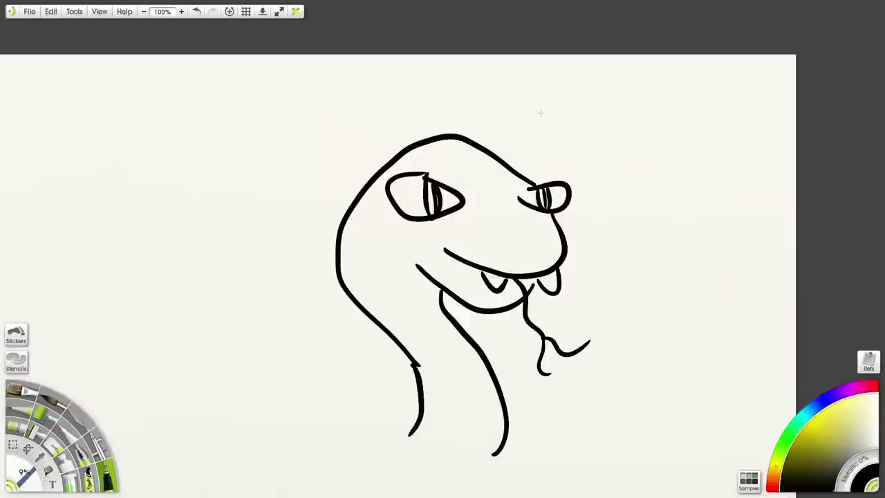
Letter the word HECK beside the top of the snake's head
{"action": "left_click_drag", "start_coordinate": [541, 113], "coordinate": [544, 156]}
{"action": "mouse_move", "coordinate": [543, 144]}
{"action": "left_mouse_down"}
{"action": "mouse_move", "coordinate": [565, 143]}
{"action": "mouse_move", "coordinate": [569, 155]}
{"action": "left_mouse_up"}
{"action": "mouse_move", "coordinate": [574, 126]}
{"action": "left_mouse_down"}
{"action": "mouse_move", "coordinate": [595, 153]}
{"action": "mouse_move", "coordinate": [592, 125]}
{"action": "left_mouse_up"}
{"action": "left_click_drag", "start_coordinate": [576, 140], "coordinate": [616, 154]}
{"action": "left_click_drag", "start_coordinate": [634, 124], "coordinate": [638, 154]}
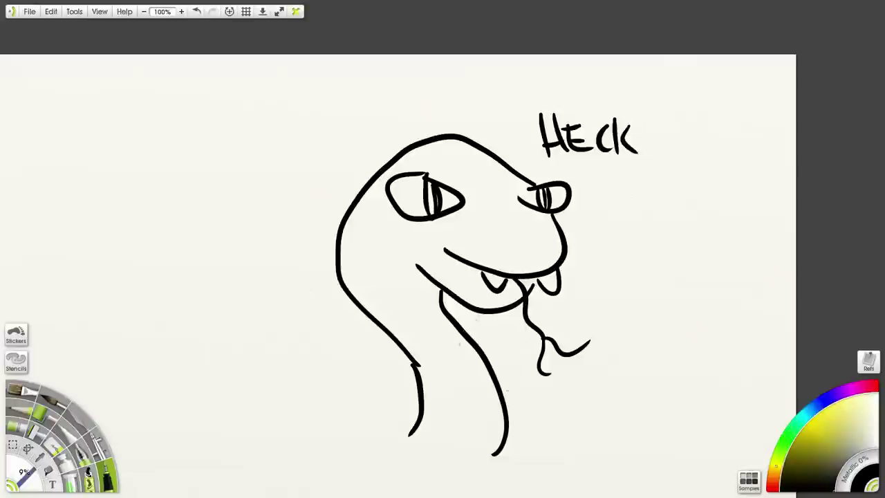
Add curved bands across the snake's neck and small detail strokes on its cheek, brow and snout
{"action": "left_click_drag", "start_coordinate": [482, 379], "coordinate": [424, 401]}
{"action": "left_click_drag", "start_coordinate": [490, 410], "coordinate": [429, 429]}
{"action": "left_click_drag", "start_coordinate": [442, 314], "coordinate": [410, 332]}
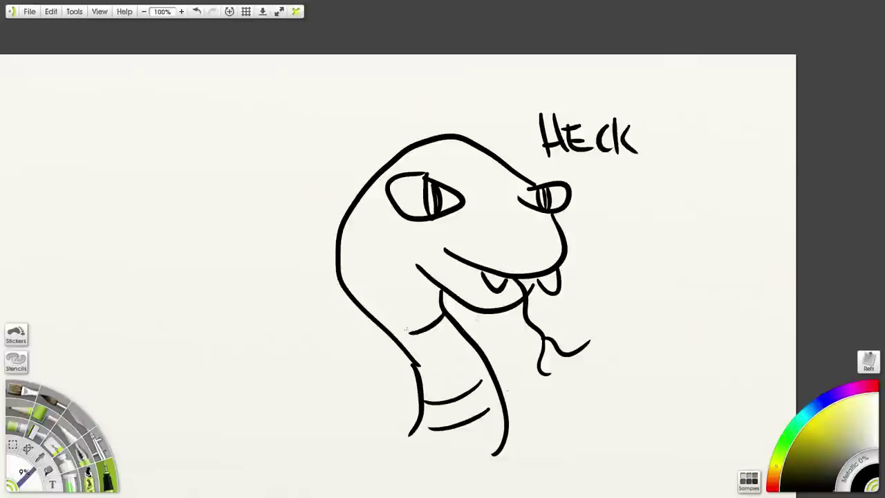
{"action": "left_click_drag", "start_coordinate": [420, 291], "coordinate": [366, 312]}
{"action": "mouse_move", "coordinate": [450, 170]}
{"action": "left_mouse_down"}
{"action": "mouse_move", "coordinate": [484, 193]}
{"action": "mouse_move", "coordinate": [530, 174]}
{"action": "left_mouse_up"}
{"action": "left_click_drag", "start_coordinate": [501, 245], "coordinate": [534, 247]}
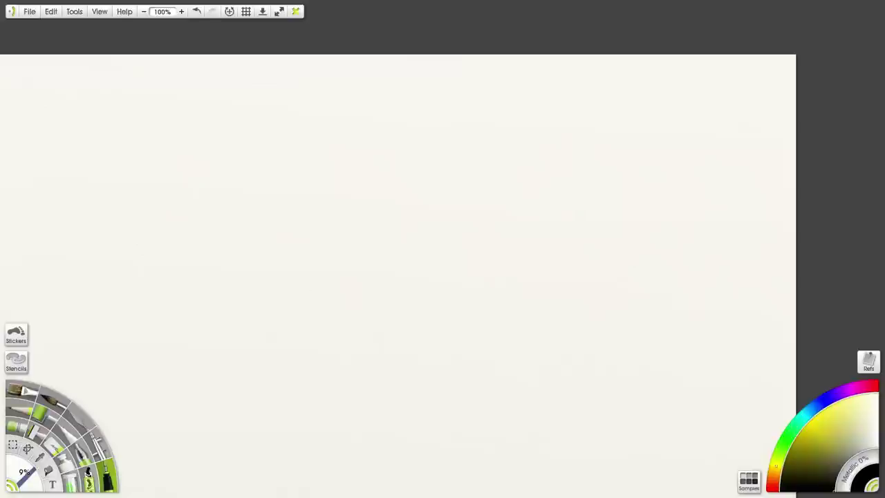
Draw two round eyes with inner arcs, a triangular nose and an upper mouth line with one tooth on a cleared canvas
{"action": "left_click_drag", "start_coordinate": [432, 299], "coordinate": [455, 279]}
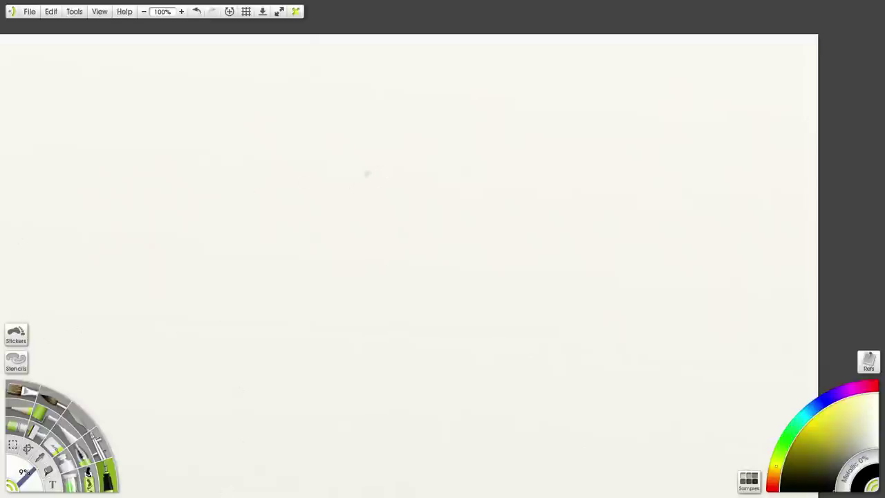
{"action": "mouse_move", "coordinate": [354, 164]}
{"action": "left_mouse_down"}
{"action": "mouse_move", "coordinate": [403, 195]}
{"action": "mouse_move", "coordinate": [345, 194]}
{"action": "mouse_move", "coordinate": [356, 163]}
{"action": "mouse_move", "coordinate": [396, 167]}
{"action": "mouse_move", "coordinate": [364, 179]}
{"action": "left_mouse_up"}
{"action": "mouse_move", "coordinate": [457, 161]}
{"action": "left_mouse_down"}
{"action": "mouse_move", "coordinate": [478, 156]}
{"action": "mouse_move", "coordinate": [477, 202]}
{"action": "mouse_move", "coordinate": [446, 168]}
{"action": "mouse_move", "coordinate": [467, 178]}
{"action": "left_mouse_up"}
{"action": "mouse_move", "coordinate": [428, 212]}
{"action": "left_mouse_down"}
{"action": "mouse_move", "coordinate": [449, 229]}
{"action": "mouse_move", "coordinate": [435, 220]}
{"action": "mouse_move", "coordinate": [447, 233]}
{"action": "mouse_move", "coordinate": [395, 260]}
{"action": "mouse_move", "coordinate": [396, 269]}
{"action": "mouse_move", "coordinate": [419, 266]}
{"action": "left_mouse_up"}
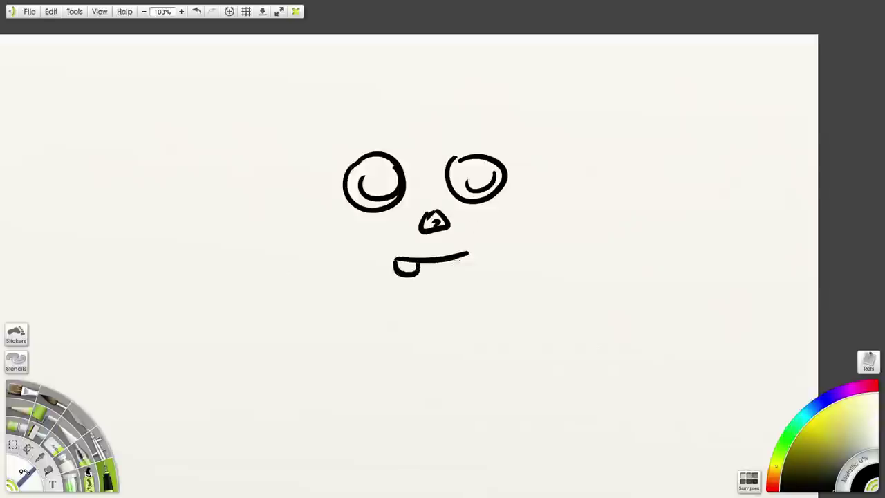
Add the second upper tooth, two lower teeth on a bottom mouth line, and the mouth's curved left edge
{"action": "mouse_move", "coordinate": [468, 254]}
{"action": "left_mouse_down"}
{"action": "mouse_move", "coordinate": [471, 271]}
{"action": "mouse_move", "coordinate": [443, 263]}
{"action": "left_mouse_up"}
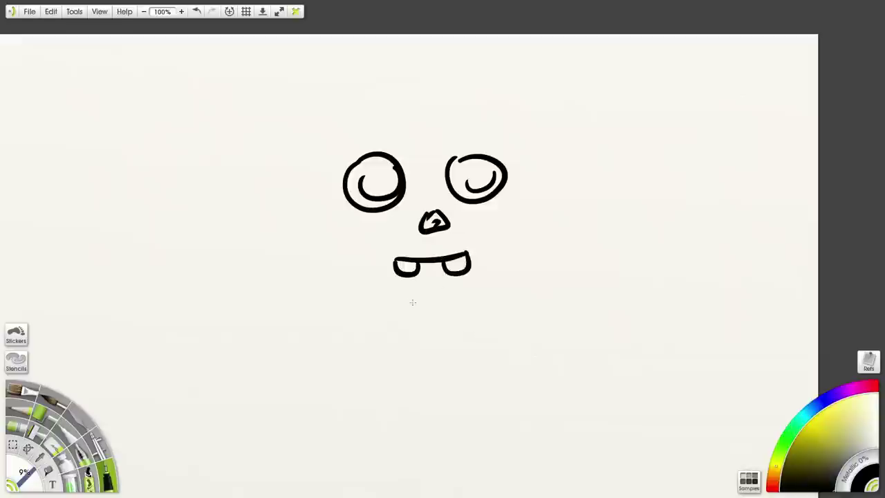
{"action": "mouse_move", "coordinate": [407, 300]}
{"action": "left_mouse_down"}
{"action": "mouse_move", "coordinate": [409, 288]}
{"action": "mouse_move", "coordinate": [421, 299]}
{"action": "mouse_move", "coordinate": [464, 294]}
{"action": "mouse_move", "coordinate": [400, 300]}
{"action": "left_mouse_up"}
{"action": "left_click_drag", "start_coordinate": [386, 260], "coordinate": [397, 298]}
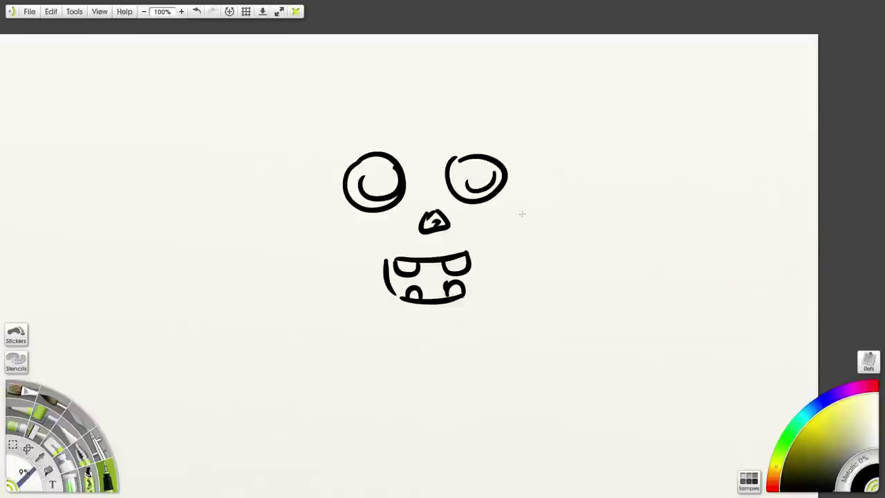
Outline the skull with a wide cranium, indented cheeks and rounded jaw, and add branching cracks on the forehead
{"action": "left_click_drag", "start_coordinate": [476, 246], "coordinate": [508, 227]}
{"action": "mouse_move", "coordinate": [517, 196]}
{"action": "left_mouse_down"}
{"action": "mouse_move", "coordinate": [427, 117]}
{"action": "mouse_move", "coordinate": [363, 119]}
{"action": "mouse_move", "coordinate": [310, 153]}
{"action": "mouse_move", "coordinate": [304, 187]}
{"action": "mouse_move", "coordinate": [325, 211]}
{"action": "mouse_move", "coordinate": [324, 232]}
{"action": "mouse_move", "coordinate": [344, 242]}
{"action": "mouse_move", "coordinate": [345, 271]}
{"action": "mouse_move", "coordinate": [383, 318]}
{"action": "mouse_move", "coordinate": [434, 329]}
{"action": "mouse_move", "coordinate": [470, 318]}
{"action": "mouse_move", "coordinate": [481, 298]}
{"action": "mouse_move", "coordinate": [464, 285]}
{"action": "mouse_move", "coordinate": [476, 262]}
{"action": "left_mouse_up"}
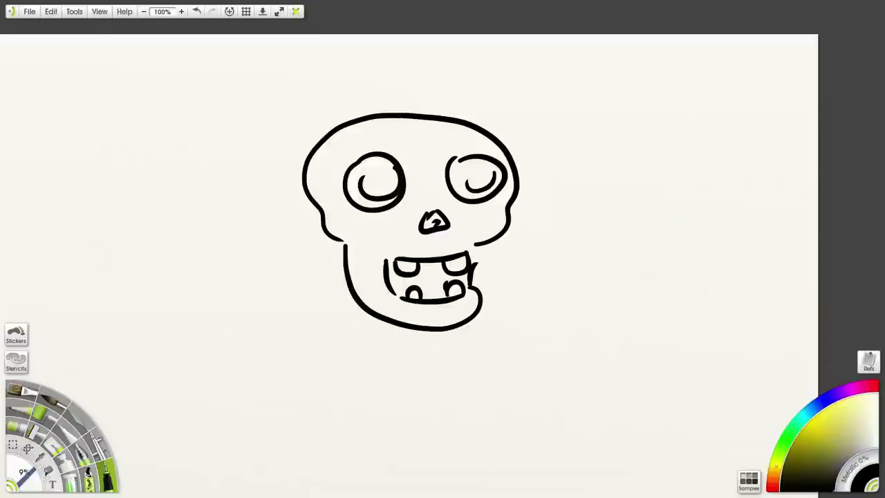
{"action": "left_click_drag", "start_coordinate": [401, 116], "coordinate": [433, 164]}
{"action": "left_click_drag", "start_coordinate": [398, 131], "coordinate": [484, 131]}
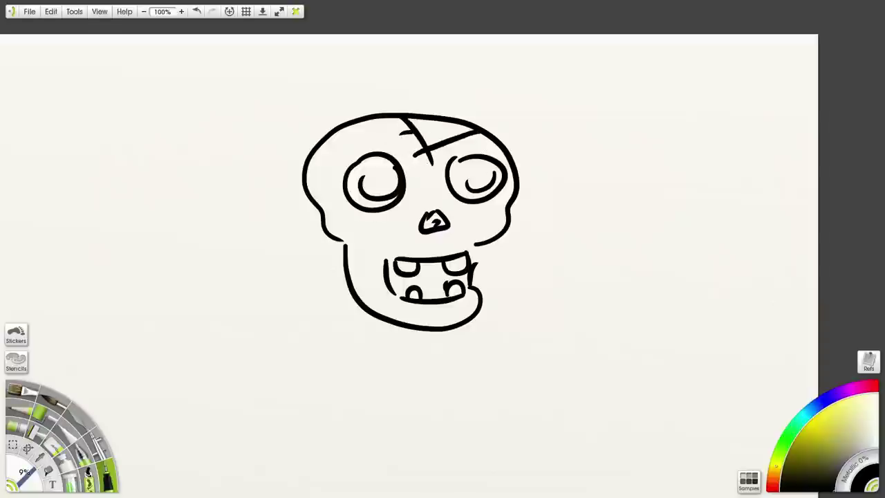
Hatch the insides of both eyes and the open mouth between the teeth, and clear the finished skull from the canvas
{"action": "mouse_move", "coordinate": [379, 185]}
{"action": "left_mouse_down"}
{"action": "mouse_move", "coordinate": [391, 191]}
{"action": "mouse_move", "coordinate": [373, 181]}
{"action": "mouse_move", "coordinate": [382, 165]}
{"action": "left_mouse_up"}
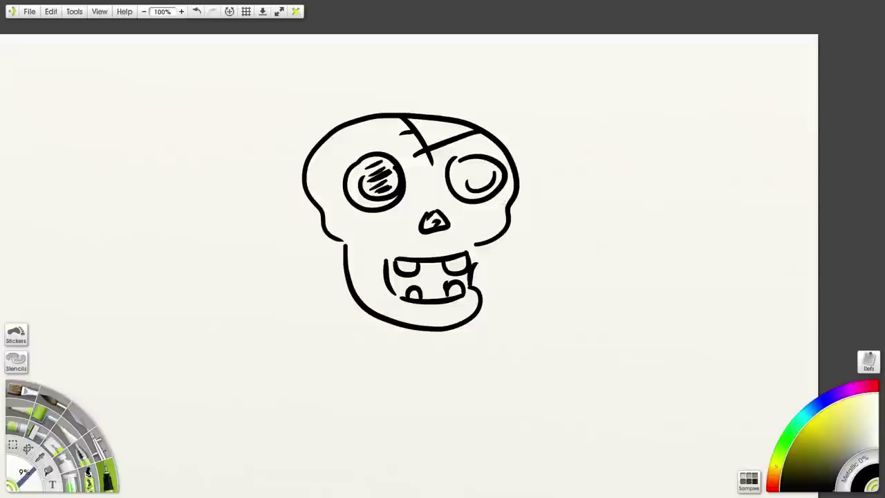
{"action": "mouse_move", "coordinate": [491, 188]}
{"action": "left_mouse_down"}
{"action": "mouse_move", "coordinate": [477, 174]}
{"action": "mouse_move", "coordinate": [487, 166]}
{"action": "mouse_move", "coordinate": [464, 167]}
{"action": "left_mouse_up"}
{"action": "mouse_move", "coordinate": [443, 293]}
{"action": "left_mouse_down"}
{"action": "mouse_move", "coordinate": [420, 298]}
{"action": "mouse_move", "coordinate": [442, 280]}
{"action": "mouse_move", "coordinate": [406, 286]}
{"action": "mouse_move", "coordinate": [433, 267]}
{"action": "mouse_move", "coordinate": [414, 282]}
{"action": "mouse_move", "coordinate": [392, 285]}
{"action": "mouse_move", "coordinate": [392, 263]}
{"action": "left_mouse_up"}
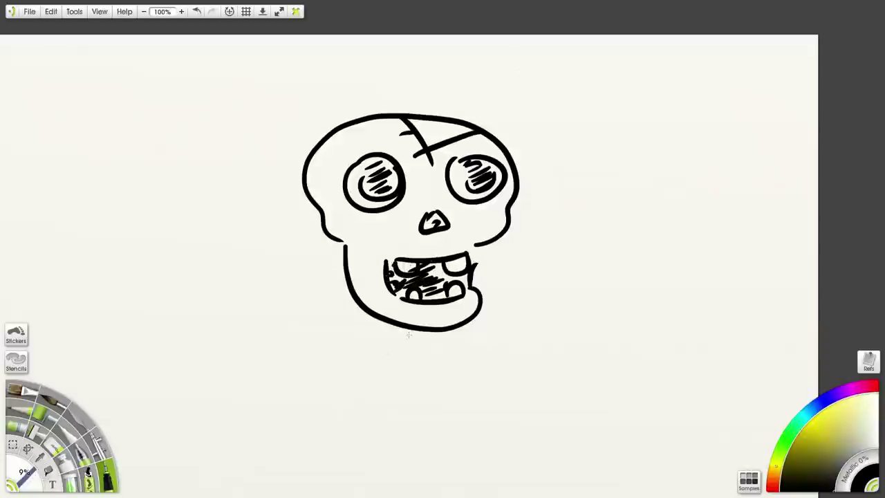
{"action": "left_click_drag", "start_coordinate": [514, 308], "coordinate": [501, 308]}
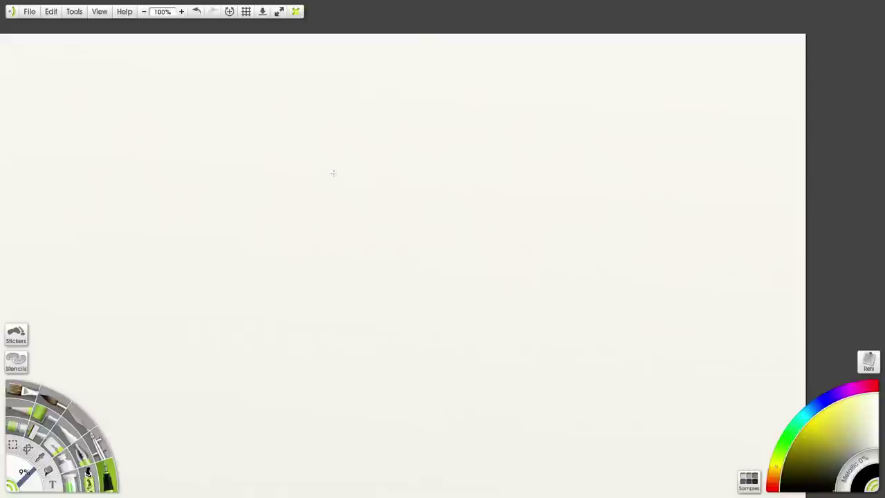
Draw a round eye with a dark pupil and a large drooping nose with a nostril curl, dots and curved wrinkle lines
{"action": "mouse_move", "coordinate": [311, 163]}
{"action": "left_mouse_down"}
{"action": "mouse_move", "coordinate": [321, 149]}
{"action": "mouse_move", "coordinate": [336, 199]}
{"action": "mouse_move", "coordinate": [304, 189]}
{"action": "mouse_move", "coordinate": [309, 157]}
{"action": "mouse_move", "coordinate": [322, 182]}
{"action": "mouse_move", "coordinate": [332, 163]}
{"action": "mouse_move", "coordinate": [330, 181]}
{"action": "mouse_move", "coordinate": [327, 171]}
{"action": "left_mouse_up"}
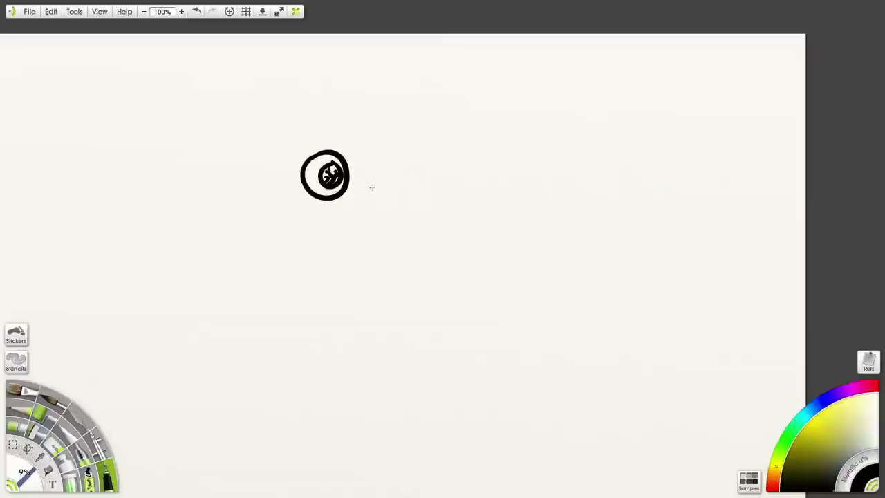
{"action": "mouse_move", "coordinate": [402, 157]}
{"action": "left_mouse_down"}
{"action": "mouse_move", "coordinate": [424, 158]}
{"action": "mouse_move", "coordinate": [448, 184]}
{"action": "mouse_move", "coordinate": [452, 228]}
{"action": "mouse_move", "coordinate": [441, 274]}
{"action": "mouse_move", "coordinate": [389, 283]}
{"action": "mouse_move", "coordinate": [372, 271]}
{"action": "mouse_move", "coordinate": [373, 201]}
{"action": "left_mouse_up"}
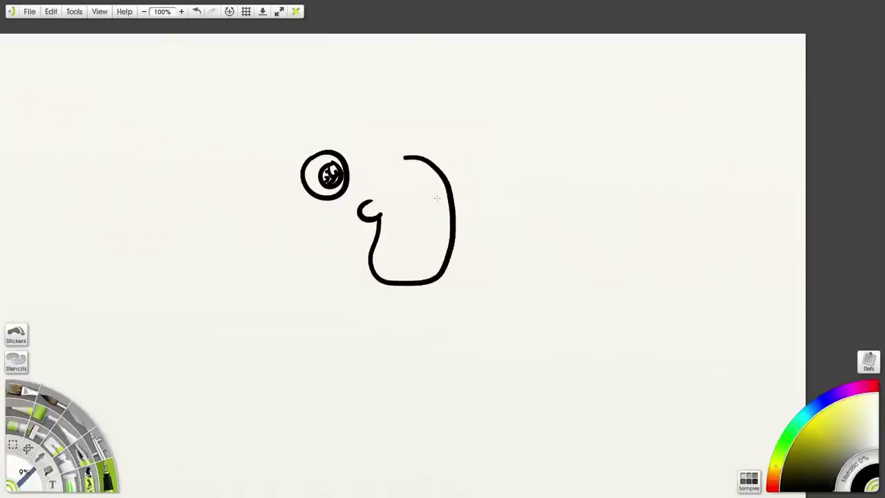
{"action": "left_click", "coordinate": [437, 198]}
{"action": "left_click", "coordinate": [445, 215]}
{"action": "left_click", "coordinate": [419, 215]}
{"action": "left_click", "coordinate": [435, 234]}
{"action": "mouse_move", "coordinate": [398, 260]}
{"action": "left_mouse_down"}
{"action": "mouse_move", "coordinate": [441, 257]}
{"action": "mouse_move", "coordinate": [433, 235]}
{"action": "mouse_move", "coordinate": [408, 239]}
{"action": "left_mouse_up"}
{"action": "left_click_drag", "start_coordinate": [446, 213], "coordinate": [411, 220]}
{"action": "left_click_drag", "start_coordinate": [440, 187], "coordinate": [408, 196]}
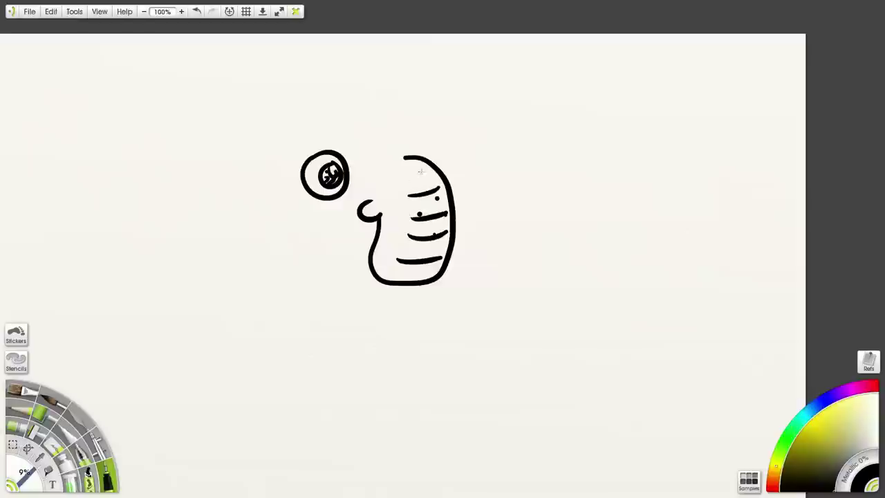
Add the far eye's bulge behind the nose, brow creases, a mouth with two pointed teeth, and a chin with a dark hatched beard
{"action": "mouse_move", "coordinate": [428, 167]}
{"action": "left_mouse_down"}
{"action": "mouse_move", "coordinate": [404, 172]}
{"action": "mouse_move", "coordinate": [421, 146]}
{"action": "mouse_move", "coordinate": [442, 170]}
{"action": "left_mouse_up"}
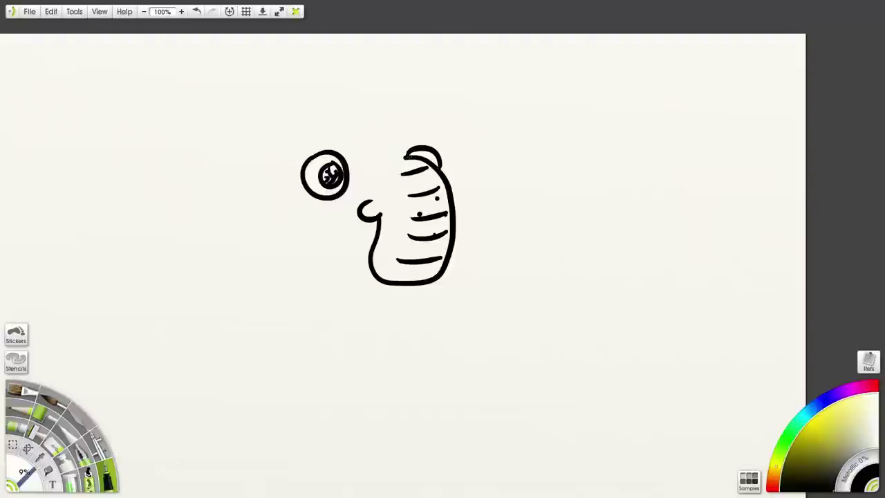
{"action": "mouse_move", "coordinate": [404, 154]}
{"action": "left_mouse_down"}
{"action": "mouse_move", "coordinate": [371, 165]}
{"action": "mouse_move", "coordinate": [404, 145]}
{"action": "left_mouse_up"}
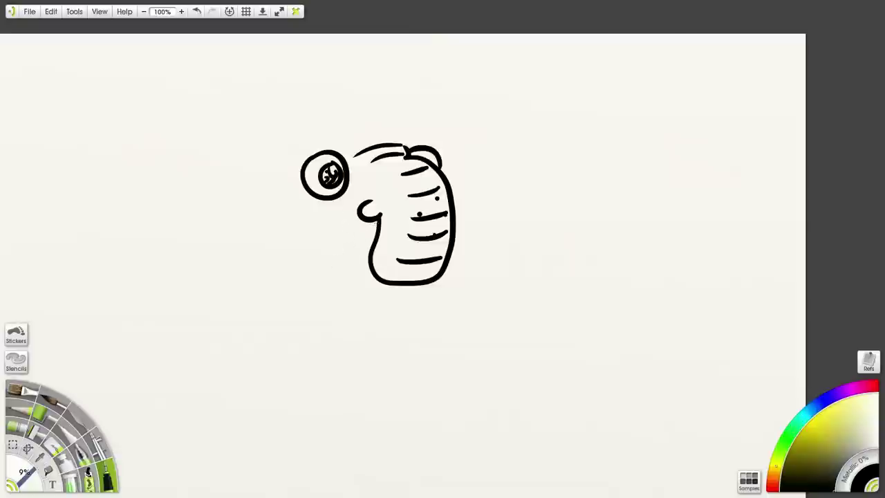
{"action": "mouse_move", "coordinate": [377, 221]}
{"action": "left_mouse_down"}
{"action": "mouse_move", "coordinate": [325, 231]}
{"action": "mouse_move", "coordinate": [327, 207]}
{"action": "mouse_move", "coordinate": [321, 231]}
{"action": "mouse_move", "coordinate": [343, 209]}
{"action": "mouse_move", "coordinate": [349, 229]}
{"action": "mouse_move", "coordinate": [374, 237]}
{"action": "mouse_move", "coordinate": [346, 238]}
{"action": "left_mouse_up"}
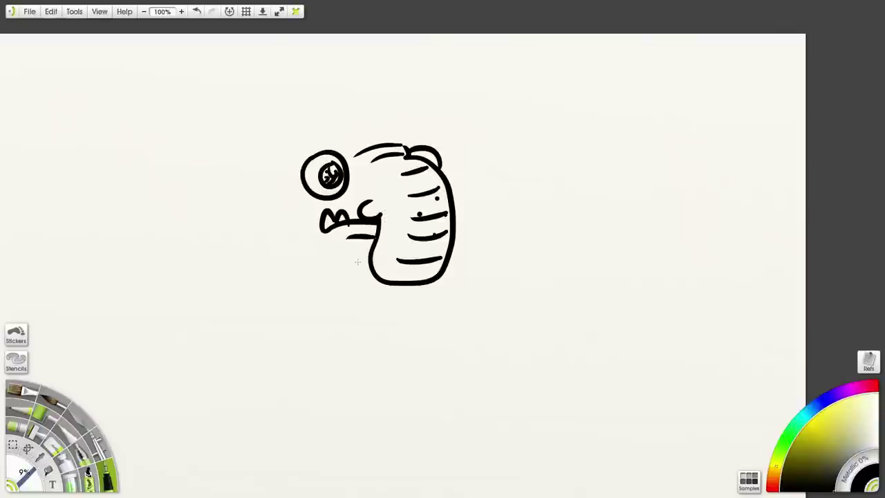
{"action": "mouse_move", "coordinate": [364, 263]}
{"action": "left_mouse_down"}
{"action": "mouse_move", "coordinate": [328, 266]}
{"action": "mouse_move", "coordinate": [323, 253]}
{"action": "mouse_move", "coordinate": [350, 274]}
{"action": "mouse_move", "coordinate": [360, 270]}
{"action": "mouse_move", "coordinate": [370, 285]}
{"action": "mouse_move", "coordinate": [366, 296]}
{"action": "mouse_move", "coordinate": [350, 274]}
{"action": "mouse_move", "coordinate": [348, 294]}
{"action": "mouse_move", "coordinate": [358, 276]}
{"action": "mouse_move", "coordinate": [370, 293]}
{"action": "mouse_move", "coordinate": [386, 285]}
{"action": "mouse_move", "coordinate": [392, 298]}
{"action": "left_mouse_up"}
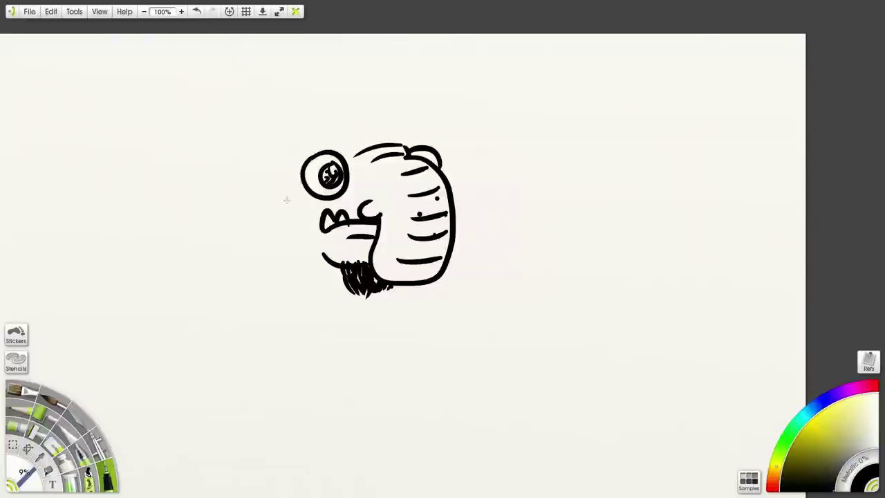
Draw curved cheek creases, the back edge of the head and a small round ear at its upper end
{"action": "left_click_drag", "start_coordinate": [293, 217], "coordinate": [284, 205]}
{"action": "mouse_move", "coordinate": [286, 191]}
{"action": "left_mouse_down"}
{"action": "mouse_move", "coordinate": [304, 219]}
{"action": "mouse_move", "coordinate": [279, 234]}
{"action": "left_mouse_up"}
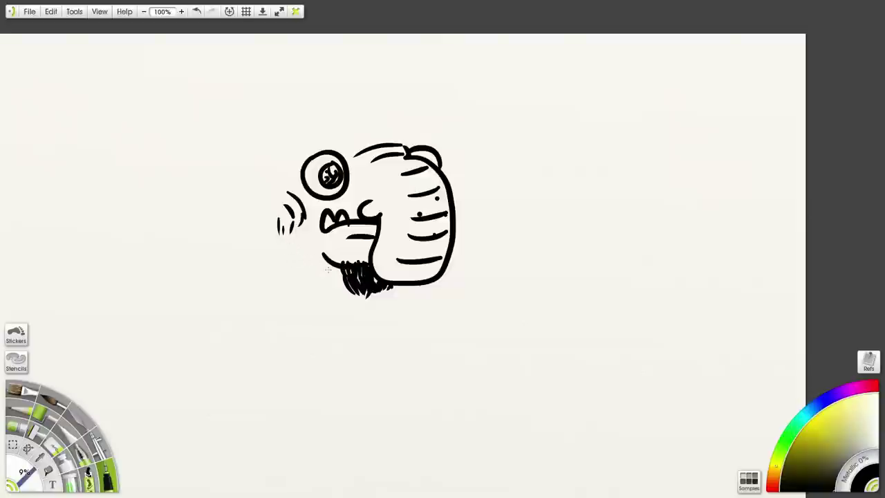
{"action": "mouse_move", "coordinate": [276, 254]}
{"action": "left_mouse_down"}
{"action": "mouse_move", "coordinate": [270, 205]}
{"action": "mouse_move", "coordinate": [282, 178]}
{"action": "left_mouse_up"}
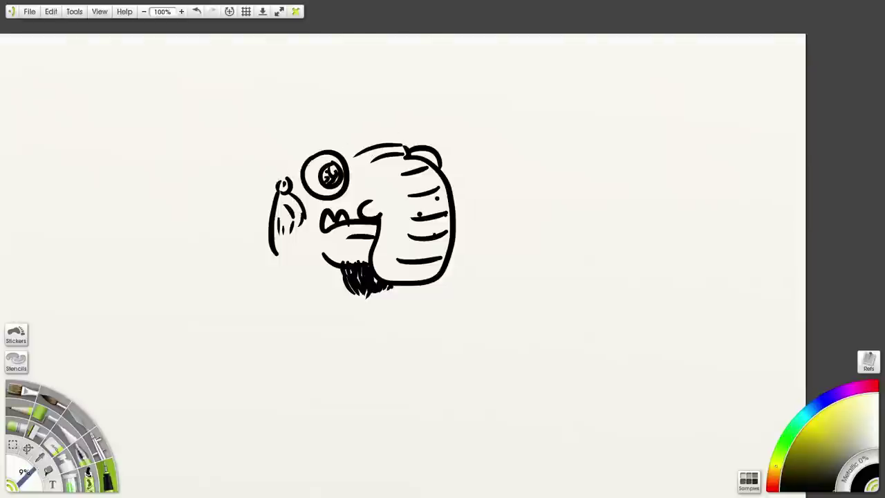
Draw a hat with a wide curved brim and rounded crown on the head, and hatch the brim's underside behind the eye
{"action": "mouse_move", "coordinate": [271, 215]}
{"action": "left_mouse_down"}
{"action": "mouse_move", "coordinate": [248, 206]}
{"action": "mouse_move", "coordinate": [243, 175]}
{"action": "mouse_move", "coordinate": [299, 128]}
{"action": "mouse_move", "coordinate": [379, 111]}
{"action": "mouse_move", "coordinate": [414, 125]}
{"action": "mouse_move", "coordinate": [428, 146]}
{"action": "mouse_move", "coordinate": [355, 130]}
{"action": "mouse_move", "coordinate": [315, 141]}
{"action": "mouse_move", "coordinate": [281, 174]}
{"action": "left_mouse_up"}
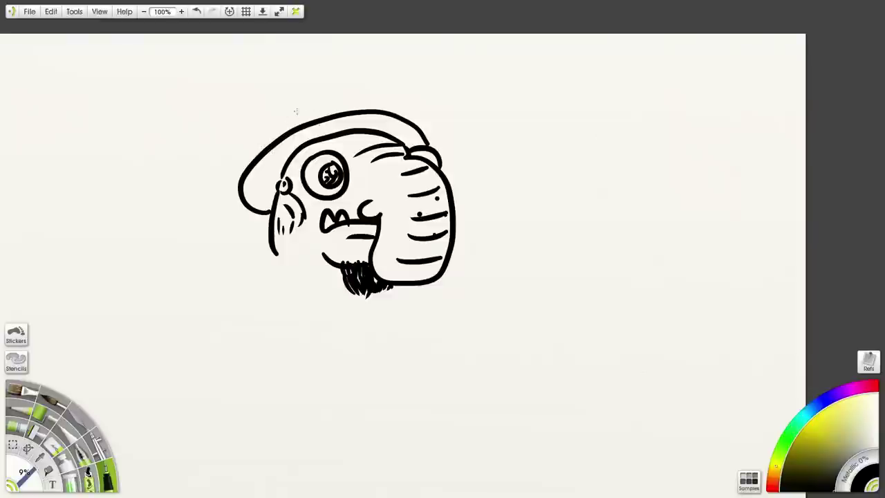
{"action": "mouse_move", "coordinate": [374, 109]}
{"action": "left_mouse_down"}
{"action": "mouse_move", "coordinate": [344, 93]}
{"action": "mouse_move", "coordinate": [306, 96]}
{"action": "mouse_move", "coordinate": [262, 150]}
{"action": "left_mouse_up"}
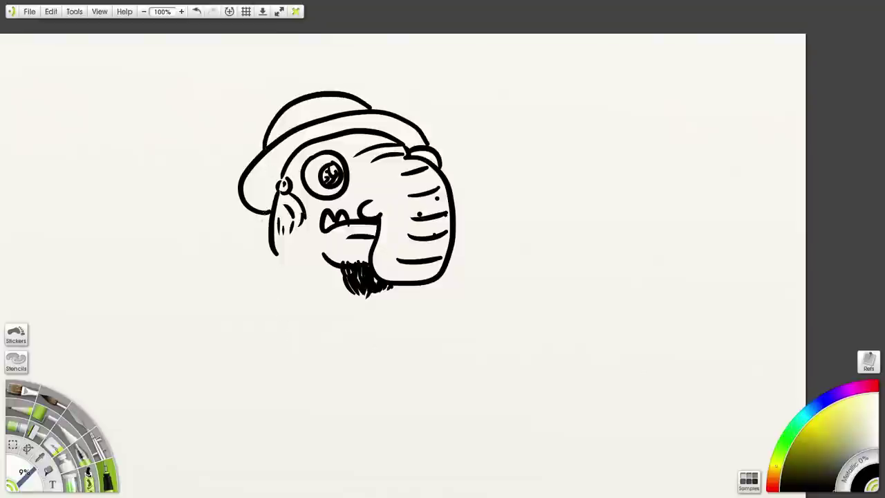
{"action": "mouse_move", "coordinate": [275, 199]}
{"action": "left_mouse_down"}
{"action": "mouse_move", "coordinate": [258, 194]}
{"action": "mouse_move", "coordinate": [262, 176]}
{"action": "left_mouse_up"}
{"action": "mouse_move", "coordinate": [289, 155]}
{"action": "left_mouse_down"}
{"action": "mouse_move", "coordinate": [274, 165]}
{"action": "mouse_move", "coordinate": [282, 161]}
{"action": "left_mouse_up"}
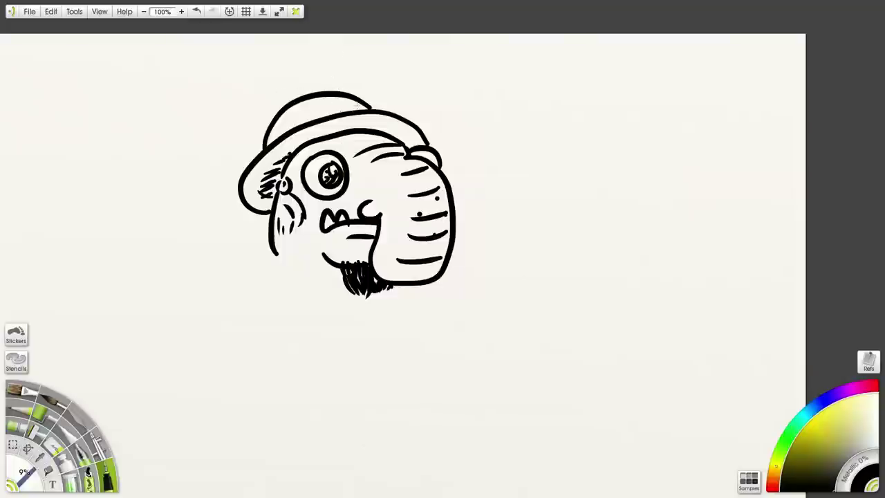
Shade the hat's crown with dense diagonal hatching
{"action": "left_click_drag", "start_coordinate": [362, 104], "coordinate": [356, 110]}
{"action": "left_click_drag", "start_coordinate": [356, 102], "coordinate": [336, 110]}
{"action": "left_click_drag", "start_coordinate": [342, 99], "coordinate": [318, 107]}
{"action": "left_click_drag", "start_coordinate": [325, 98], "coordinate": [312, 103]}
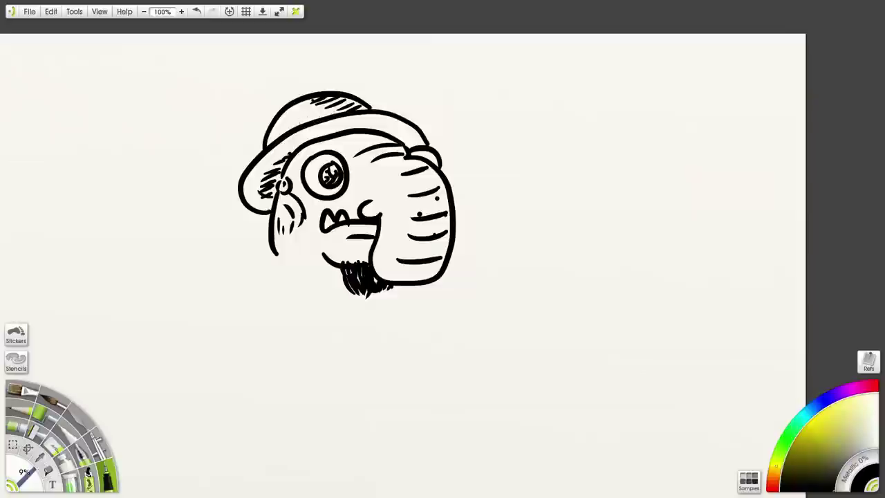
{"action": "left_click_drag", "start_coordinate": [329, 109], "coordinate": [282, 126]}
{"action": "mouse_move", "coordinate": [315, 105]}
{"action": "left_mouse_down"}
{"action": "mouse_move", "coordinate": [280, 123]}
{"action": "mouse_move", "coordinate": [281, 115]}
{"action": "mouse_move", "coordinate": [282, 131]}
{"action": "mouse_move", "coordinate": [268, 138]}
{"action": "mouse_move", "coordinate": [273, 130]}
{"action": "left_mouse_up"}
{"action": "mouse_move", "coordinate": [307, 106]}
{"action": "left_mouse_down"}
{"action": "mouse_move", "coordinate": [280, 124]}
{"action": "mouse_move", "coordinate": [305, 109]}
{"action": "left_mouse_up"}
{"action": "mouse_move", "coordinate": [312, 100]}
{"action": "left_mouse_down"}
{"action": "mouse_move", "coordinate": [289, 117]}
{"action": "mouse_move", "coordinate": [299, 106]}
{"action": "mouse_move", "coordinate": [311, 120]}
{"action": "left_mouse_up"}
{"action": "mouse_move", "coordinate": [344, 103]}
{"action": "left_mouse_down"}
{"action": "mouse_move", "coordinate": [275, 126]}
{"action": "mouse_move", "coordinate": [273, 137]}
{"action": "left_mouse_up"}
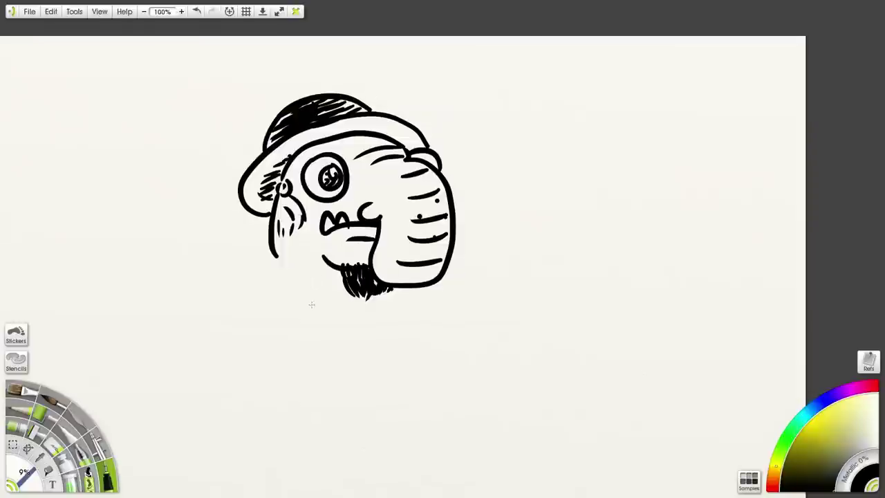
Outline the left half of a thick fur collar with short jagged strokes from behind the head down to the chest
{"action": "left_click_drag", "start_coordinate": [285, 317], "coordinate": [271, 292]}
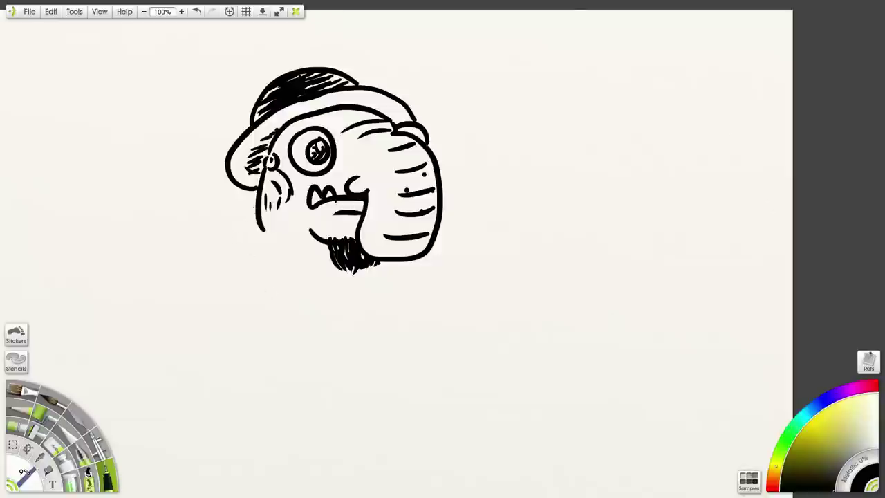
{"action": "mouse_move", "coordinate": [256, 202]}
{"action": "left_mouse_down"}
{"action": "mouse_move", "coordinate": [227, 198]}
{"action": "mouse_move", "coordinate": [210, 209]}
{"action": "left_mouse_up"}
{"action": "mouse_move", "coordinate": [225, 211]}
{"action": "left_mouse_down"}
{"action": "mouse_move", "coordinate": [194, 219]}
{"action": "mouse_move", "coordinate": [190, 264]}
{"action": "mouse_move", "coordinate": [214, 302]}
{"action": "mouse_move", "coordinate": [267, 351]}
{"action": "mouse_move", "coordinate": [280, 351]}
{"action": "left_mouse_up"}
{"action": "key", "text": "ctrl+z"}
{"action": "left_click_drag", "start_coordinate": [283, 341], "coordinate": [292, 351]}
{"action": "left_click_drag", "start_coordinate": [252, 224], "coordinate": [332, 315]}
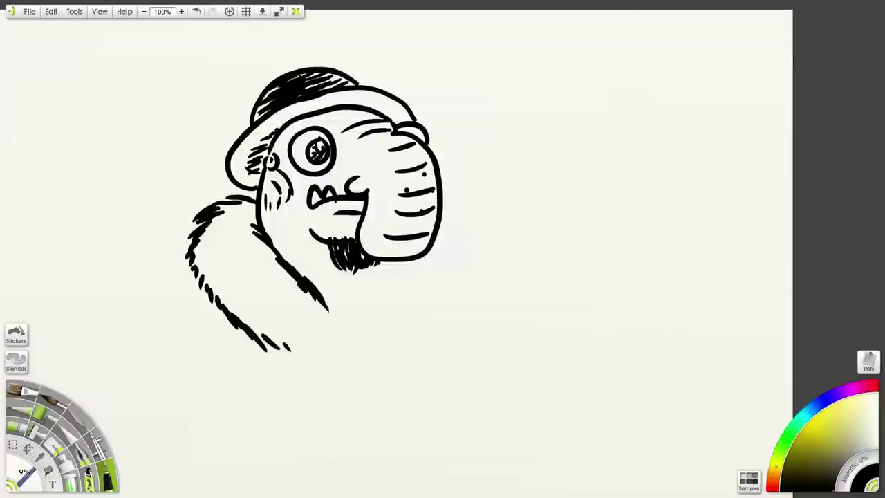
Outline the fur collar's right half from the V-shaped neckline around the nose, and join both halves' lower edges with jagged tufts and a centre line
{"action": "mouse_move", "coordinate": [296, 282]}
{"action": "left_mouse_down"}
{"action": "mouse_move", "coordinate": [354, 352]}
{"action": "mouse_move", "coordinate": [355, 307]}
{"action": "mouse_move", "coordinate": [378, 262]}
{"action": "left_mouse_up"}
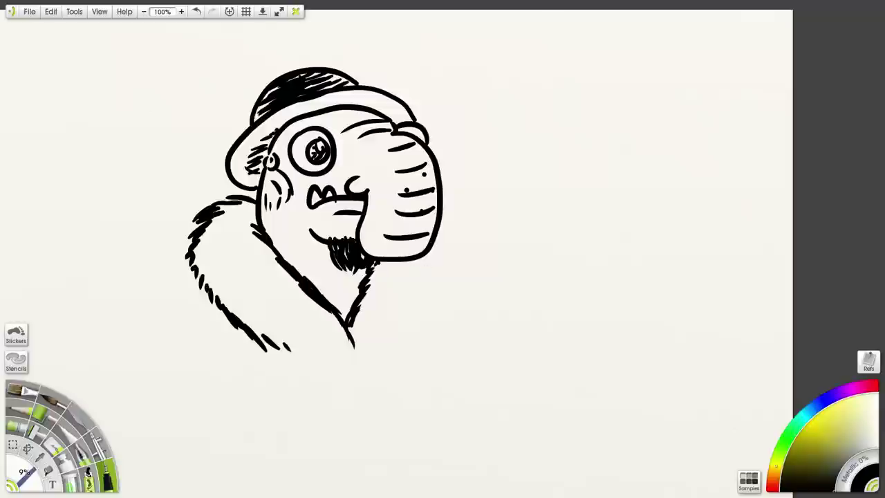
{"action": "mouse_move", "coordinate": [436, 239]}
{"action": "left_mouse_down"}
{"action": "mouse_move", "coordinate": [450, 279]}
{"action": "mouse_move", "coordinate": [446, 312]}
{"action": "mouse_move", "coordinate": [372, 380]}
{"action": "left_mouse_up"}
{"action": "left_click_drag", "start_coordinate": [398, 350], "coordinate": [372, 380]}
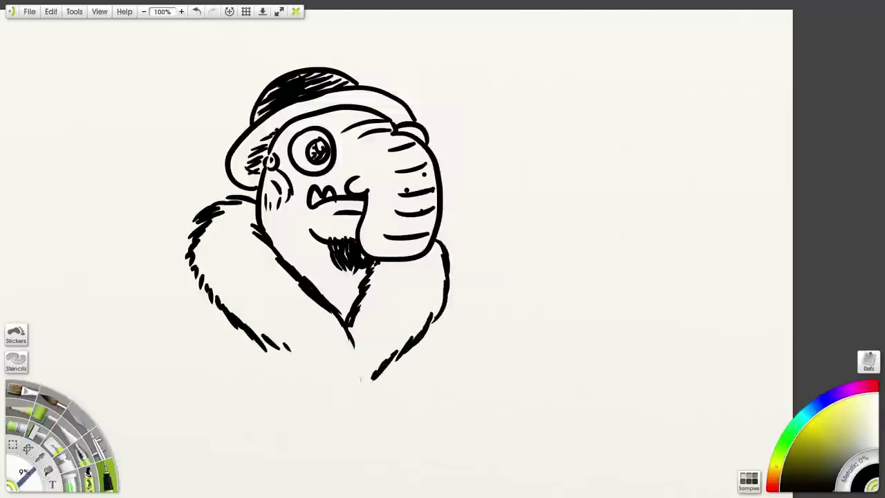
{"action": "left_click_drag", "start_coordinate": [266, 345], "coordinate": [295, 377]}
{"action": "left_click_drag", "start_coordinate": [285, 358], "coordinate": [324, 382]}
{"action": "left_click_drag", "start_coordinate": [309, 374], "coordinate": [341, 390]}
{"action": "left_click_drag", "start_coordinate": [351, 335], "coordinate": [356, 402]}
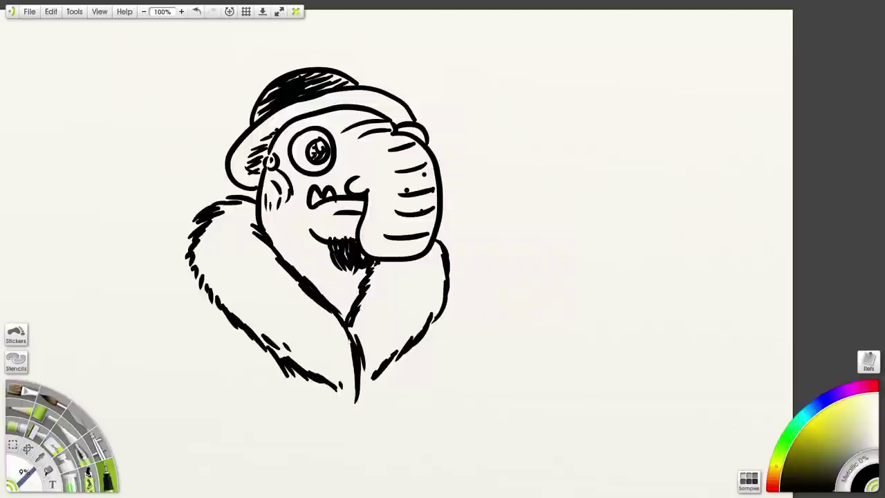
{"action": "mouse_move", "coordinate": [376, 365]}
{"action": "left_mouse_down"}
{"action": "mouse_move", "coordinate": [361, 394]}
{"action": "mouse_move", "coordinate": [369, 389]}
{"action": "mouse_move", "coordinate": [372, 398]}
{"action": "left_mouse_up"}
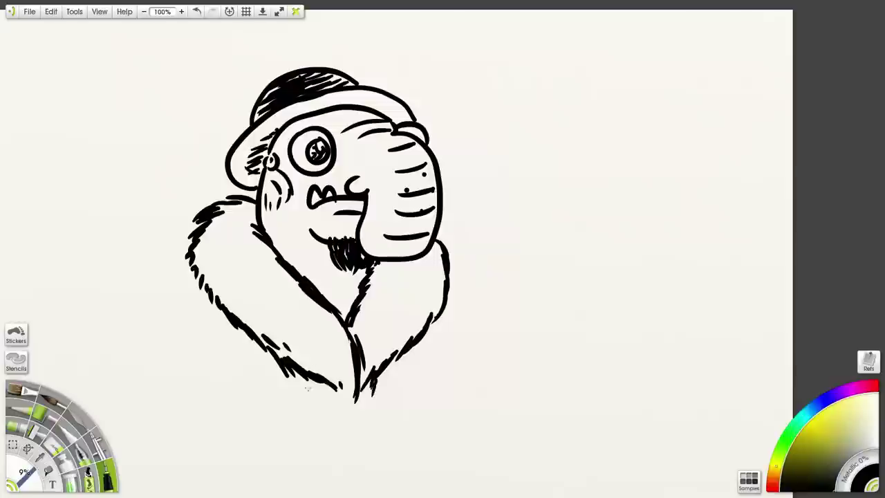
{"action": "left_click_drag", "start_coordinate": [317, 382], "coordinate": [320, 398]}
Add curly chest hair in the neckline, crease arcs on both sides of the eye, and an upper eyelid line
{"action": "mouse_move", "coordinate": [330, 289]}
{"action": "left_mouse_down"}
{"action": "mouse_move", "coordinate": [350, 308]}
{"action": "mouse_move", "coordinate": [337, 313]}
{"action": "mouse_move", "coordinate": [343, 295]}
{"action": "mouse_move", "coordinate": [330, 290]}
{"action": "mouse_move", "coordinate": [339, 285]}
{"action": "left_mouse_up"}
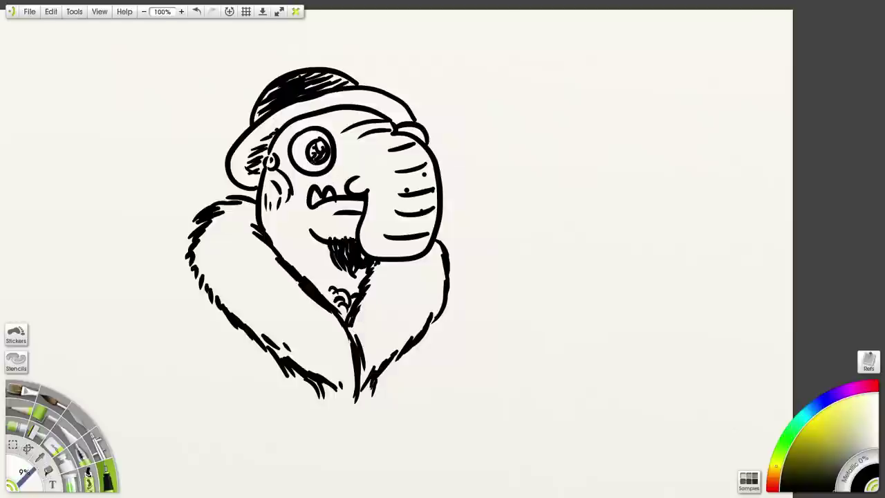
{"action": "mouse_move", "coordinate": [286, 167]}
{"action": "left_mouse_down"}
{"action": "mouse_move", "coordinate": [276, 154]}
{"action": "mouse_move", "coordinate": [285, 140]}
{"action": "left_mouse_up"}
{"action": "left_click_drag", "start_coordinate": [363, 172], "coordinate": [355, 145]}
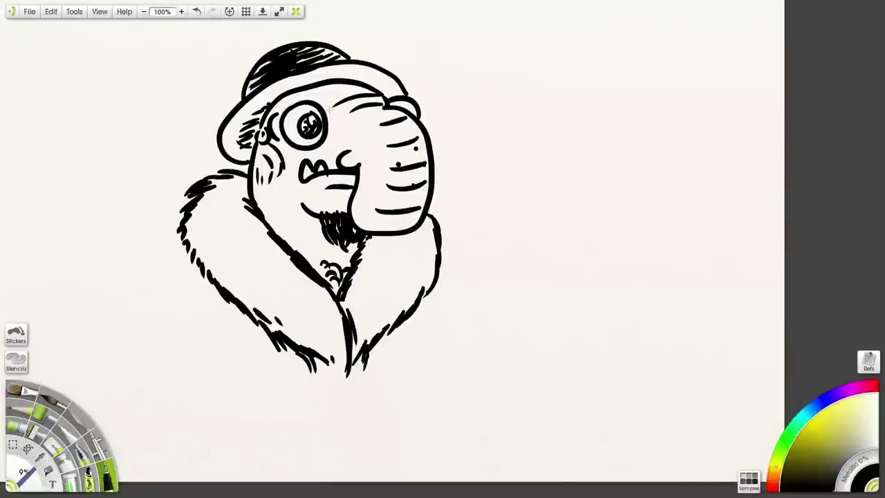
{"action": "left_click_drag", "start_coordinate": [328, 108], "coordinate": [331, 138]}
{"action": "left_click_drag", "start_coordinate": [322, 109], "coordinate": [288, 109]}
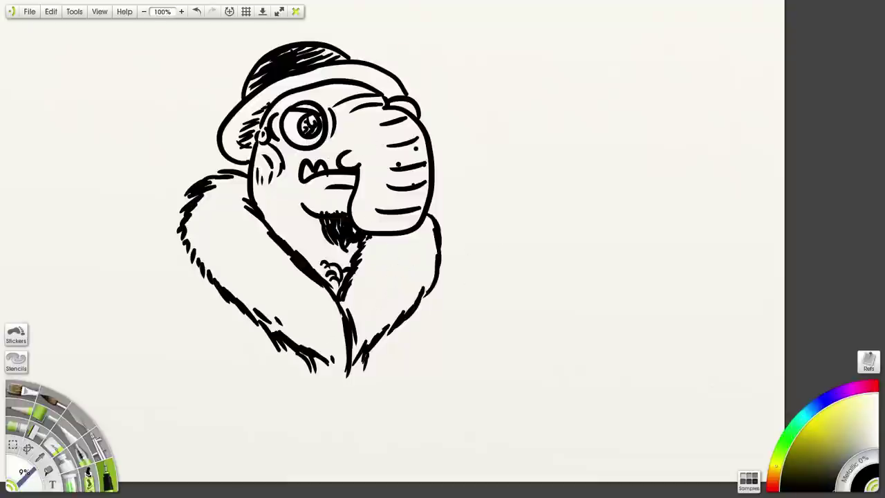
Hatch the inner edge of the nose beside the mouth and beard, and add a small curl by the nostril
{"action": "left_click_drag", "start_coordinate": [353, 209], "coordinate": [366, 226]}
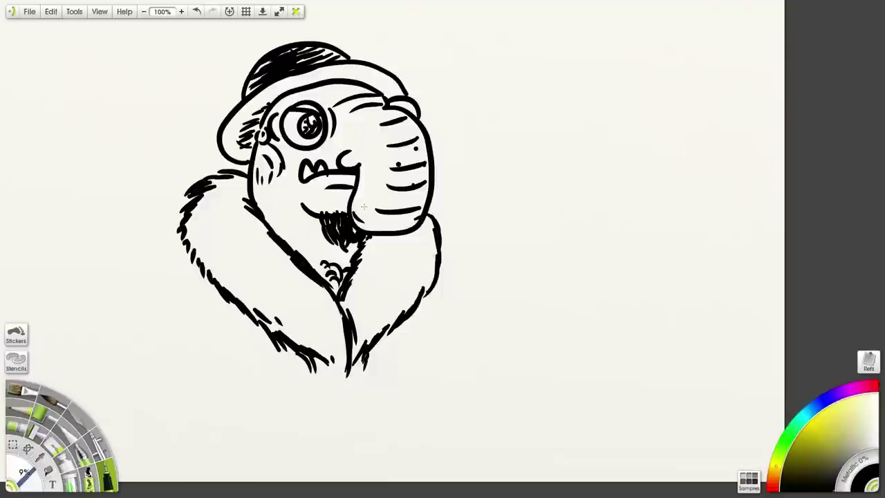
{"action": "left_click_drag", "start_coordinate": [362, 204], "coordinate": [354, 207]}
{"action": "left_click_drag", "start_coordinate": [363, 194], "coordinate": [357, 198]}
{"action": "mouse_move", "coordinate": [365, 182]}
{"action": "left_mouse_down"}
{"action": "mouse_move", "coordinate": [356, 194]}
{"action": "mouse_move", "coordinate": [368, 167]}
{"action": "mouse_move", "coordinate": [360, 158]}
{"action": "left_mouse_up"}
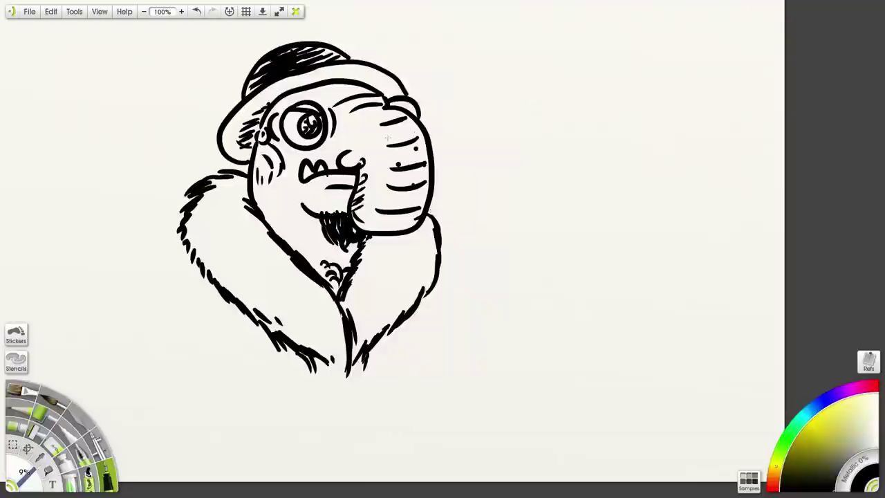
Draw curved shoulder lines on both sides of the fur collar and add a lid line across the far eye
{"action": "mouse_move", "coordinate": [388, 137]}
{"action": "left_mouse_down"}
{"action": "mouse_move", "coordinate": [469, 205]}
{"action": "mouse_move", "coordinate": [504, 175]}
{"action": "mouse_move", "coordinate": [466, 161]}
{"action": "left_mouse_up"}
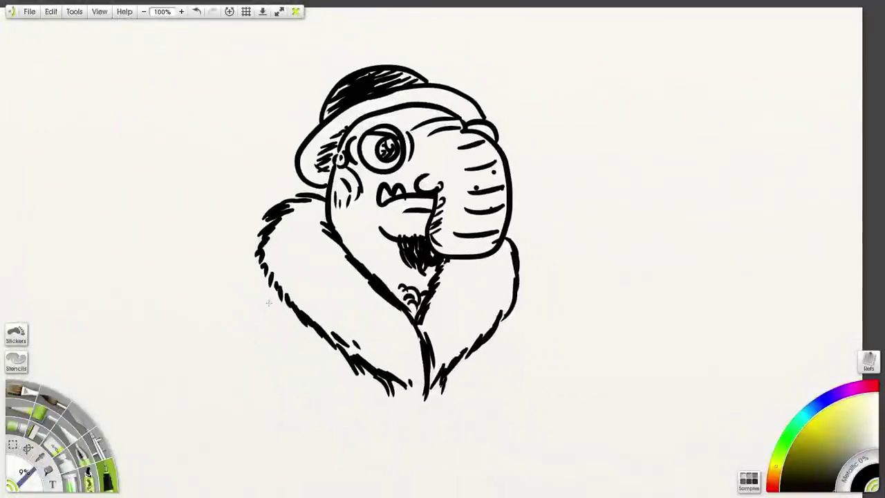
{"action": "left_click_drag", "start_coordinate": [273, 289], "coordinate": [252, 334]}
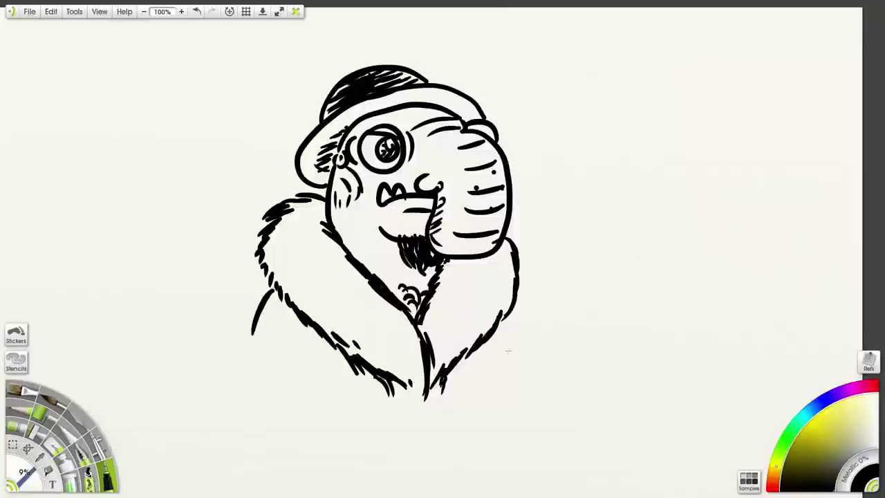
{"action": "left_click_drag", "start_coordinate": [507, 315], "coordinate": [529, 353]}
{"action": "mouse_move", "coordinate": [621, 246]}
{"action": "left_mouse_down"}
{"action": "mouse_move", "coordinate": [559, 292]}
{"action": "mouse_move", "coordinate": [581, 270]}
{"action": "left_mouse_up"}
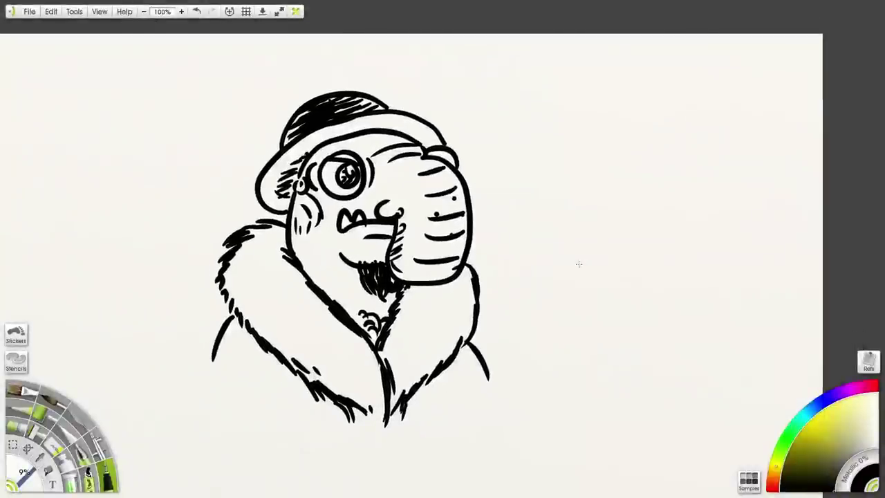
{"action": "left_click_drag", "start_coordinate": [445, 156], "coordinate": [456, 165]}
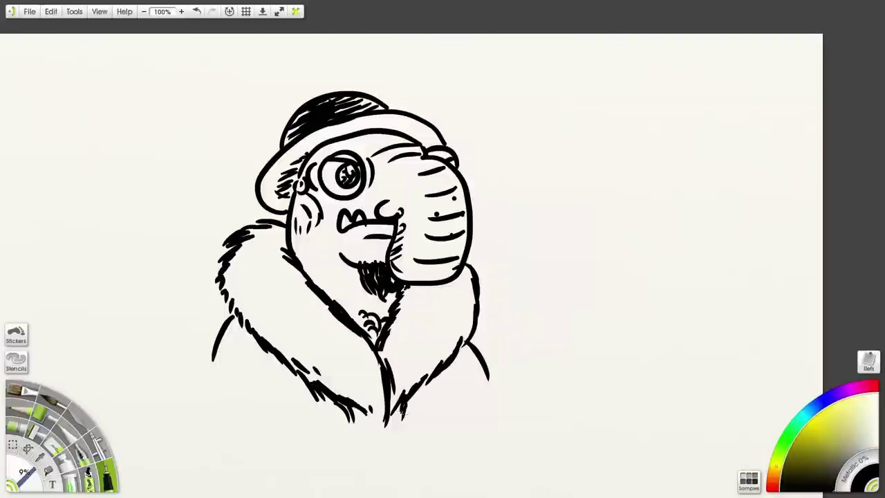
Draw the short inner arm lines below the fur collar on both sides of the coat
{"action": "left_click_drag", "start_coordinate": [302, 495], "coordinate": [302, 497]}
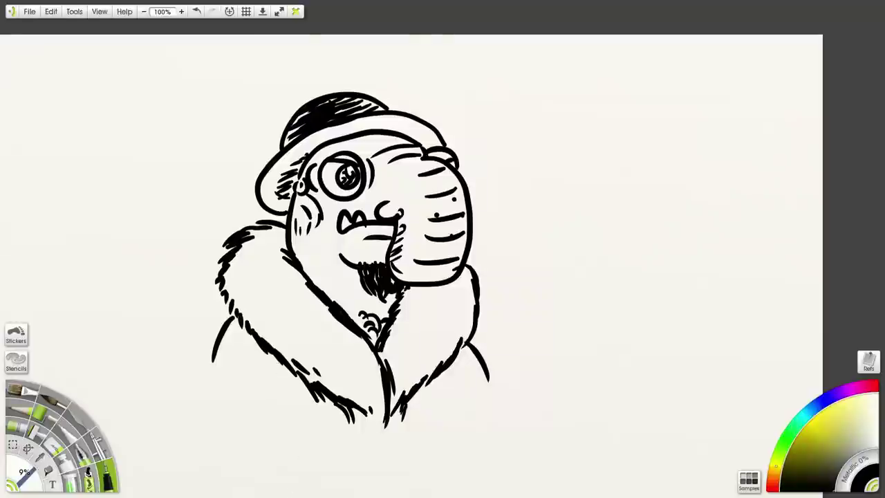
{"action": "mouse_move", "coordinate": [281, 381]}
{"action": "left_mouse_down"}
{"action": "mouse_move", "coordinate": [280, 424]}
{"action": "mouse_move", "coordinate": [294, 419]}
{"action": "mouse_move", "coordinate": [285, 392]}
{"action": "mouse_move", "coordinate": [282, 412]}
{"action": "mouse_move", "coordinate": [284, 383]}
{"action": "left_mouse_up"}
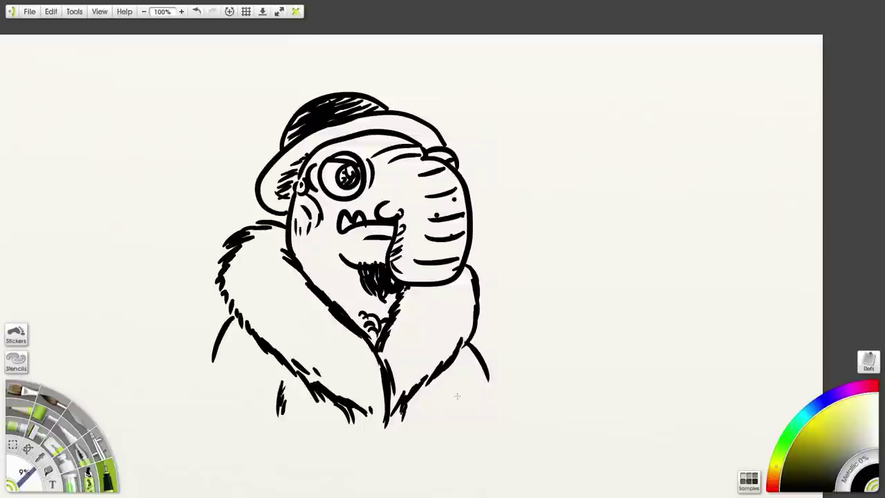
{"action": "left_click_drag", "start_coordinate": [460, 383], "coordinate": [469, 409]}
Extend the left sleeve downwards and finish it with a thick curved fur cuff outlined in jagged strokes
{"action": "mouse_move", "coordinate": [278, 402]}
{"action": "left_mouse_down"}
{"action": "mouse_move", "coordinate": [289, 450]}
{"action": "mouse_move", "coordinate": [252, 475]}
{"action": "mouse_move", "coordinate": [190, 468]}
{"action": "mouse_move", "coordinate": [171, 442]}
{"action": "mouse_move", "coordinate": [178, 424]}
{"action": "mouse_move", "coordinate": [187, 438]}
{"action": "mouse_move", "coordinate": [172, 414]}
{"action": "mouse_move", "coordinate": [199, 400]}
{"action": "left_mouse_up"}
{"action": "mouse_move", "coordinate": [217, 351]}
{"action": "left_mouse_down"}
{"action": "mouse_move", "coordinate": [195, 411]}
{"action": "mouse_move", "coordinate": [242, 437]}
{"action": "mouse_move", "coordinate": [279, 416]}
{"action": "mouse_move", "coordinate": [255, 431]}
{"action": "mouse_move", "coordinate": [251, 452]}
{"action": "mouse_move", "coordinate": [243, 444]}
{"action": "left_mouse_up"}
{"action": "mouse_move", "coordinate": [239, 436]}
{"action": "left_mouse_down"}
{"action": "mouse_move", "coordinate": [262, 426]}
{"action": "mouse_move", "coordinate": [219, 444]}
{"action": "left_mouse_up"}
{"action": "mouse_move", "coordinate": [194, 423]}
{"action": "left_mouse_down"}
{"action": "mouse_move", "coordinate": [213, 438]}
{"action": "mouse_move", "coordinate": [209, 431]}
{"action": "left_mouse_up"}
{"action": "mouse_move", "coordinate": [191, 420]}
{"action": "left_mouse_down"}
{"action": "mouse_move", "coordinate": [201, 426]}
{"action": "mouse_move", "coordinate": [202, 418]}
{"action": "mouse_move", "coordinate": [182, 403]}
{"action": "left_mouse_up"}
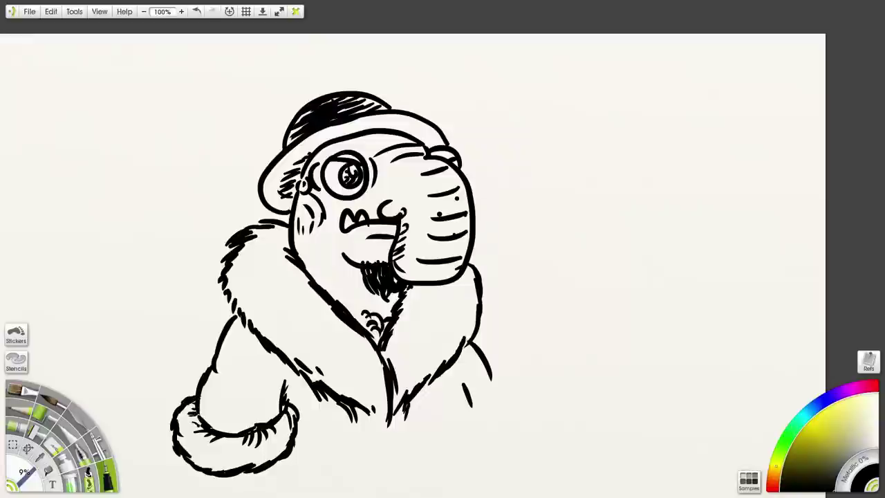
{"action": "mouse_move", "coordinate": [286, 398]}
{"action": "left_mouse_down"}
{"action": "mouse_move", "coordinate": [297, 409]}
{"action": "mouse_move", "coordinate": [294, 446]}
{"action": "left_mouse_up"}
{"action": "mouse_move", "coordinate": [283, 406]}
{"action": "left_mouse_down"}
{"action": "mouse_move", "coordinate": [292, 377]}
{"action": "mouse_move", "coordinate": [284, 398]}
{"action": "left_mouse_up"}
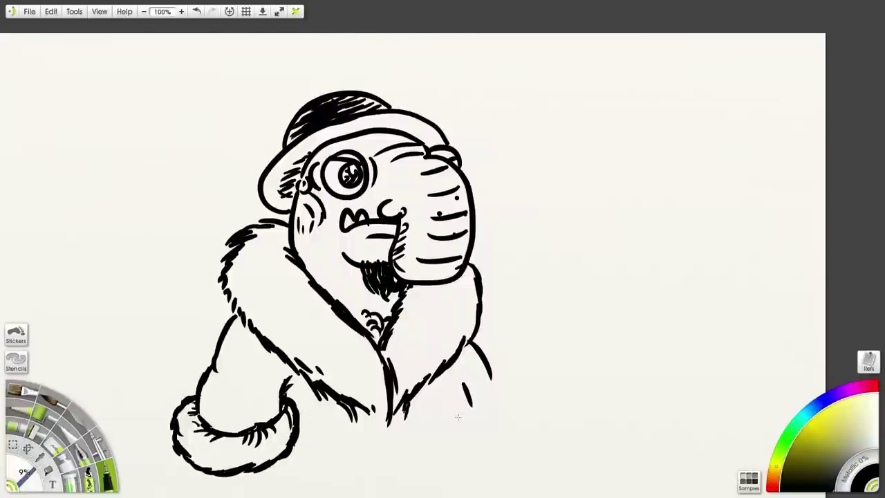
Extend the far sleeve downwards on both edges and finish it with a jagged fur cuff
{"action": "left_click_drag", "start_coordinate": [454, 372], "coordinate": [483, 445]}
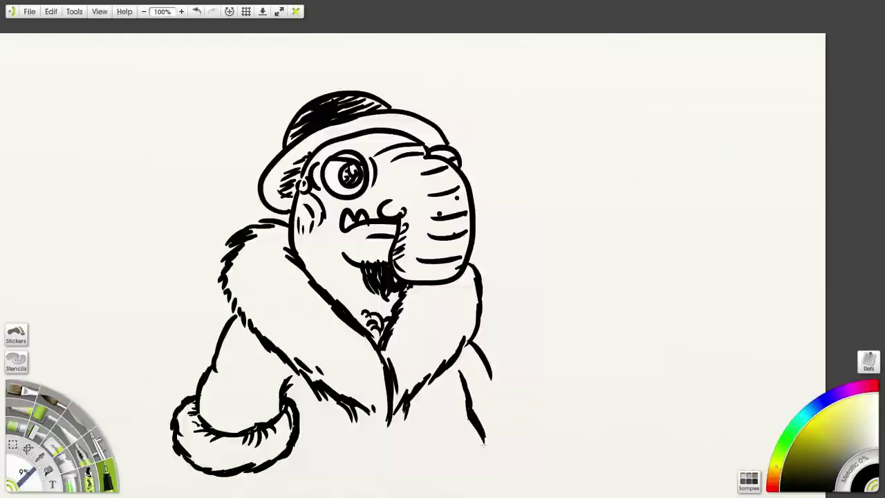
{"action": "scroll", "coordinate": [482, 446], "scroll_direction": "down", "scroll_amount": 3}
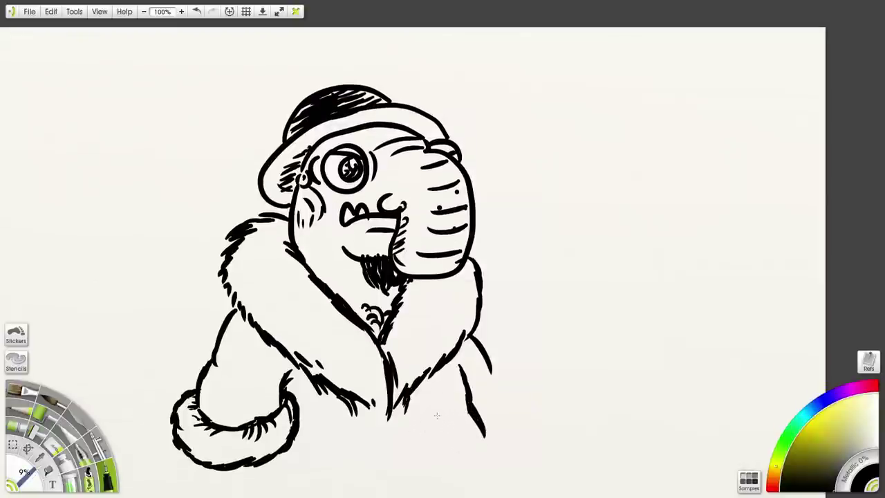
{"action": "mouse_move", "coordinate": [485, 360]}
{"action": "left_mouse_down"}
{"action": "mouse_move", "coordinate": [512, 404]}
{"action": "mouse_move", "coordinate": [508, 384]}
{"action": "mouse_move", "coordinate": [537, 396]}
{"action": "mouse_move", "coordinate": [542, 428]}
{"action": "mouse_move", "coordinate": [490, 453]}
{"action": "mouse_move", "coordinate": [480, 435]}
{"action": "mouse_move", "coordinate": [509, 409]}
{"action": "left_mouse_up"}
{"action": "left_click_drag", "start_coordinate": [506, 413], "coordinate": [508, 400]}
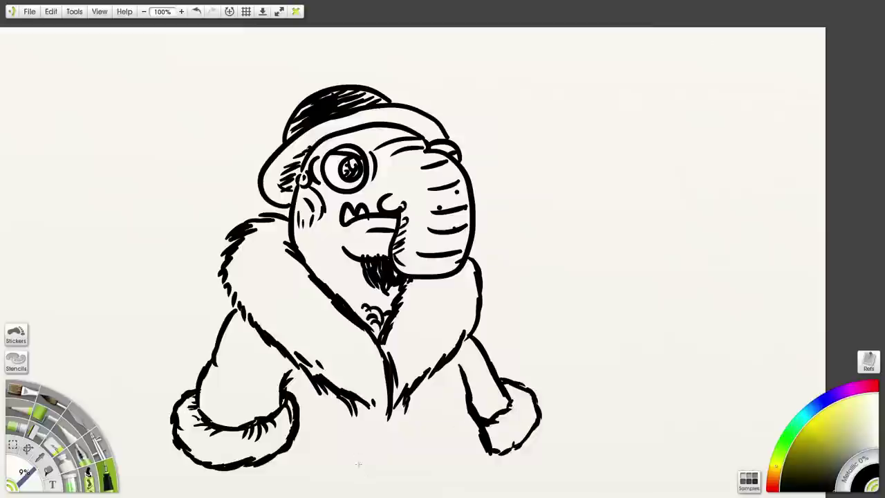
Draw the coat's front edges below the collar as jagged vertical lines, with short fur strokes between them
{"action": "mouse_move", "coordinate": [337, 402]}
{"action": "left_mouse_down"}
{"action": "mouse_move", "coordinate": [354, 434]}
{"action": "mouse_move", "coordinate": [350, 469]}
{"action": "left_mouse_up"}
{"action": "left_click_drag", "start_coordinate": [346, 428], "coordinate": [346, 441]}
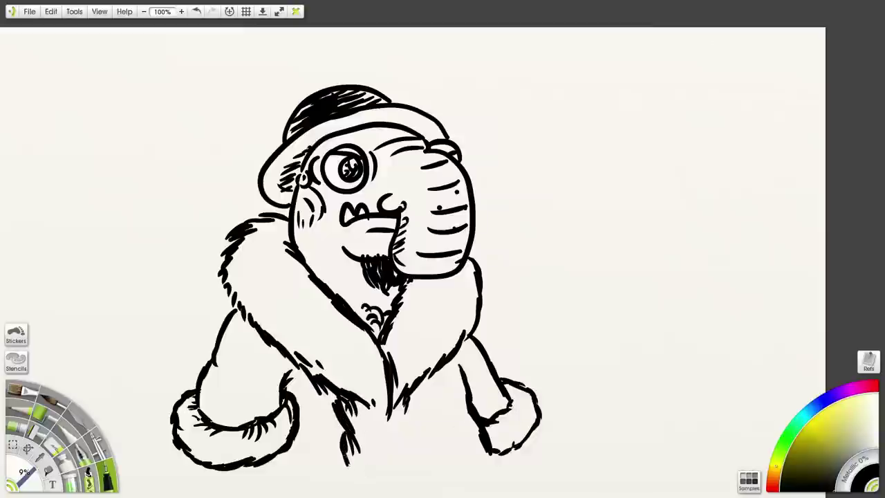
{"action": "mouse_move", "coordinate": [377, 405]}
{"action": "left_mouse_down"}
{"action": "mouse_move", "coordinate": [378, 436]}
{"action": "mouse_move", "coordinate": [389, 425]}
{"action": "mouse_move", "coordinate": [393, 466]}
{"action": "left_mouse_up"}
{"action": "left_click_drag", "start_coordinate": [415, 387], "coordinate": [416, 438]}
{"action": "left_click_drag", "start_coordinate": [418, 445], "coordinate": [425, 464]}
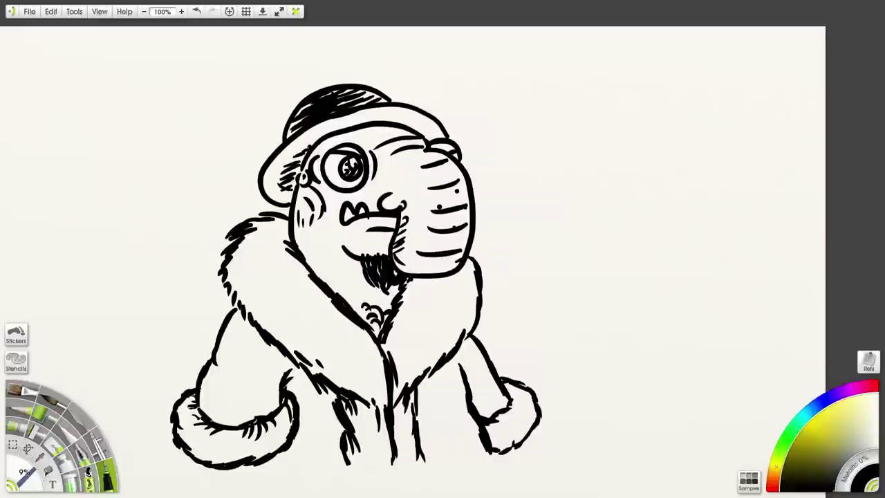
{"action": "left_click_drag", "start_coordinate": [427, 376], "coordinate": [417, 397]}
{"action": "mouse_move", "coordinate": [355, 421]}
{"action": "left_mouse_down"}
{"action": "mouse_move", "coordinate": [372, 449]}
{"action": "mouse_move", "coordinate": [362, 459]}
{"action": "left_mouse_up"}
{"action": "mouse_move", "coordinate": [414, 407]}
{"action": "left_mouse_down"}
{"action": "mouse_move", "coordinate": [404, 421]}
{"action": "mouse_move", "coordinate": [417, 450]}
{"action": "left_mouse_up"}
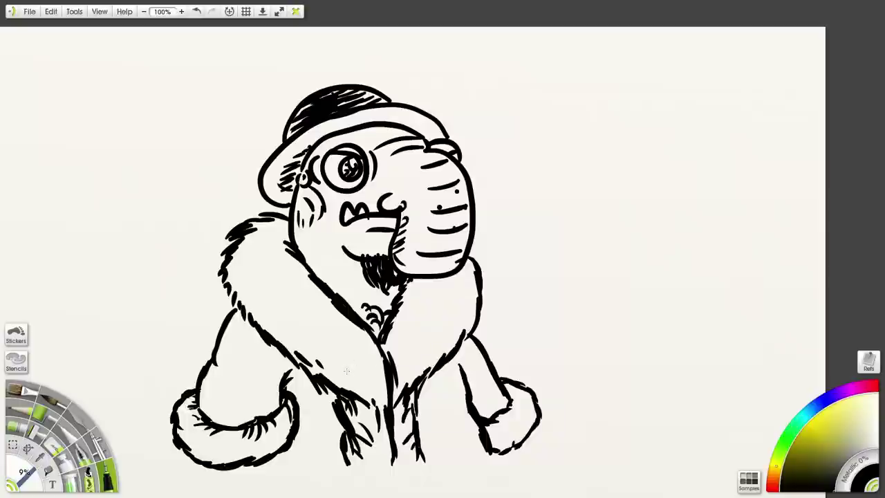
Add short fur strokes inside both halves of the collar and a short jaw line beside the near collar edge
{"action": "mouse_move", "coordinate": [339, 356]}
{"action": "left_mouse_down"}
{"action": "mouse_move", "coordinate": [351, 377]}
{"action": "mouse_move", "coordinate": [342, 373]}
{"action": "left_mouse_up"}
{"action": "mouse_move", "coordinate": [290, 322]}
{"action": "left_mouse_down"}
{"action": "mouse_move", "coordinate": [303, 343]}
{"action": "mouse_move", "coordinate": [287, 336]}
{"action": "left_mouse_up"}
{"action": "left_click_drag", "start_coordinate": [256, 273], "coordinate": [261, 299]}
{"action": "left_click_drag", "start_coordinate": [247, 275], "coordinate": [252, 291]}
{"action": "left_click_drag", "start_coordinate": [242, 258], "coordinate": [244, 280]}
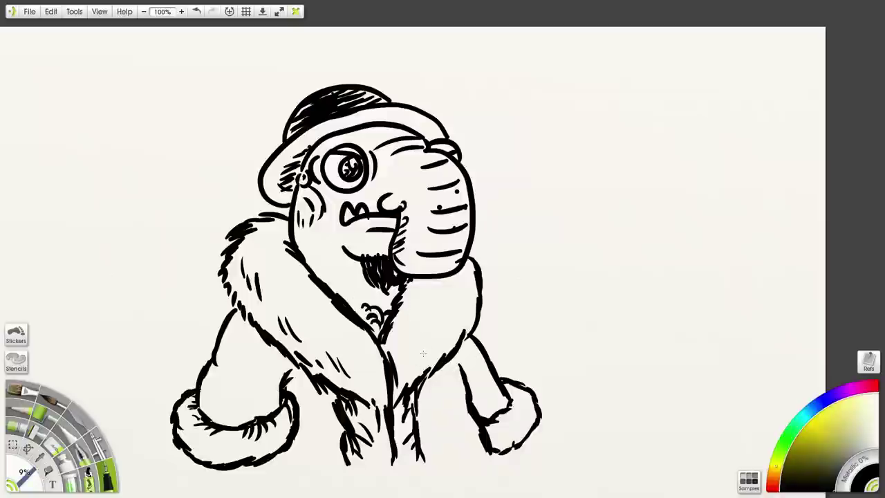
{"action": "left_click_drag", "start_coordinate": [424, 342], "coordinate": [418, 365]}
{"action": "left_click_drag", "start_coordinate": [449, 289], "coordinate": [451, 311]}
{"action": "left_click_drag", "start_coordinate": [461, 289], "coordinate": [460, 301]}
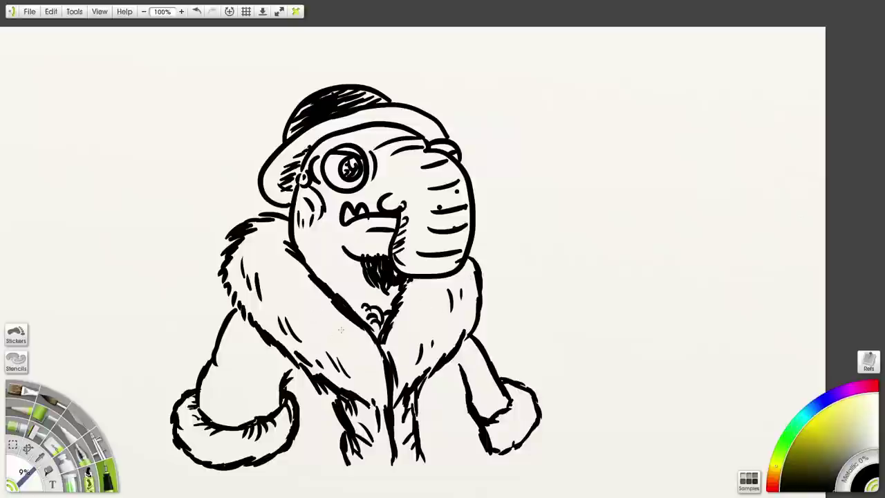
{"action": "left_click_drag", "start_coordinate": [322, 271], "coordinate": [343, 287]}
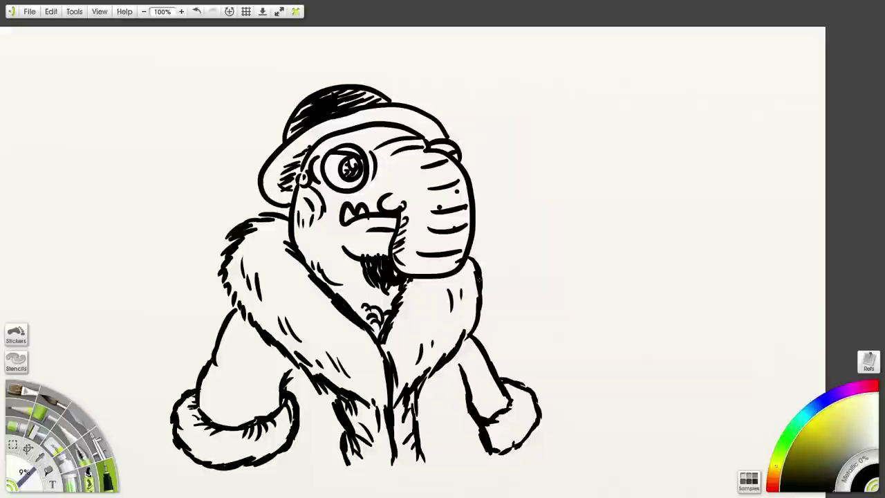
Clear the finished big-nosed character from the canvas
{"action": "scroll", "coordinate": [435, 234], "scroll_direction": "down", "scroll_amount": 4}
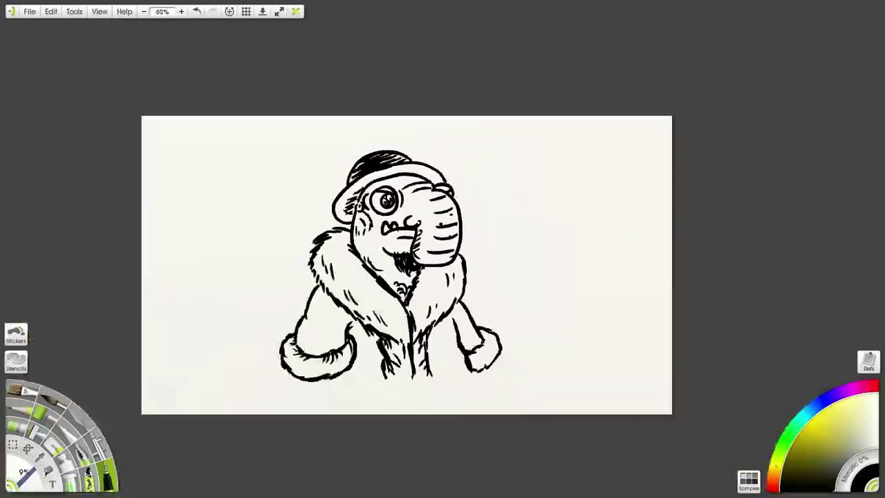
{"action": "scroll", "coordinate": [435, 233], "scroll_direction": "up", "scroll_amount": 5}
{"action": "left_click_drag", "start_coordinate": [443, 229], "coordinate": [489, 248]}
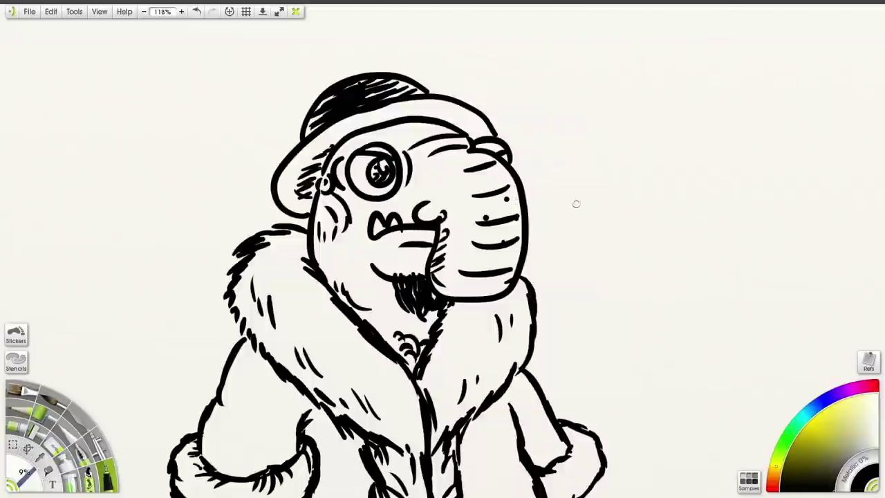
{"action": "scroll", "coordinate": [576, 204], "scroll_direction": "down", "scroll_amount": 5}
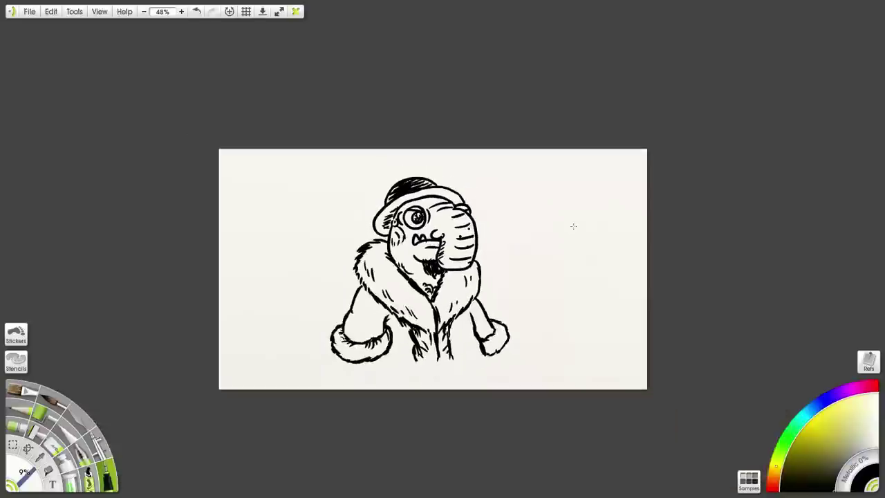
{"action": "scroll", "coordinate": [574, 229], "scroll_direction": "up", "scroll_amount": 6}
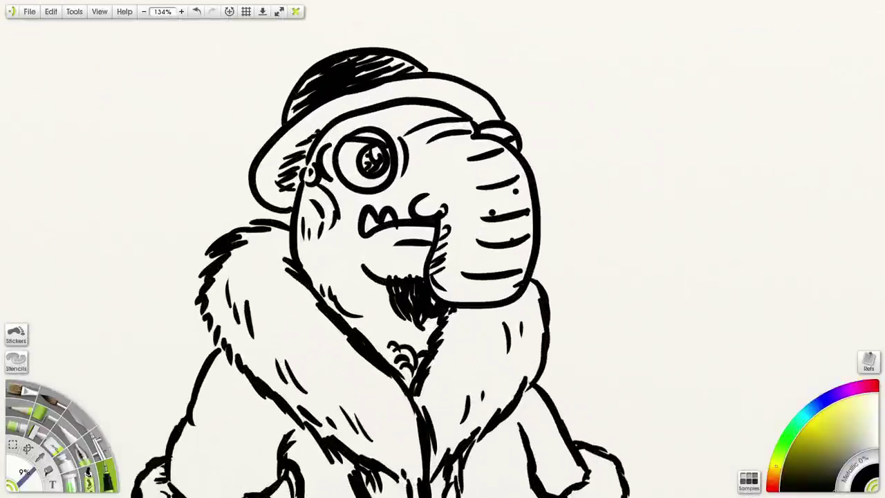
{"action": "key", "text": "Delete"}
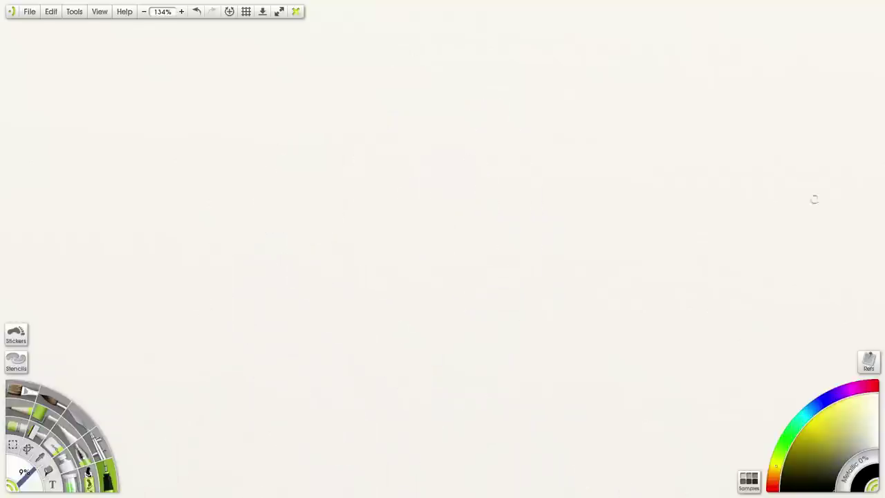
{"action": "scroll", "coordinate": [509, 208], "scroll_direction": "down", "scroll_amount": 4}
{"action": "scroll", "coordinate": [508, 211], "scroll_direction": "up", "scroll_amount": 2}
{"action": "scroll", "coordinate": [509, 211], "scroll_direction": "down", "scroll_amount": 3}
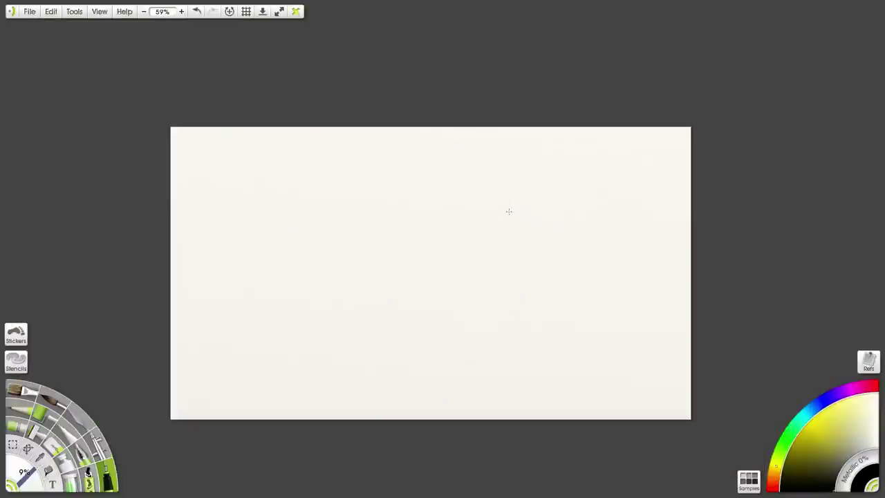
{"action": "scroll", "coordinate": [509, 212], "scroll_direction": "up", "scroll_amount": 3}
{"action": "scroll", "coordinate": [509, 211], "scroll_direction": "down", "scroll_amount": 3}
{"action": "scroll", "coordinate": [510, 211], "scroll_direction": "up", "scroll_amount": 3}
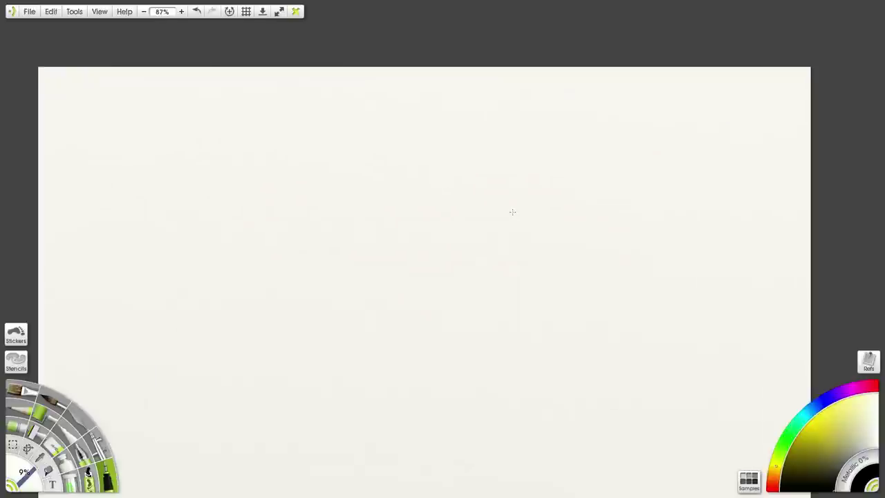
{"action": "scroll", "coordinate": [512, 211], "scroll_direction": "down", "scroll_amount": 2}
{"action": "scroll", "coordinate": [512, 211], "scroll_direction": "up", "scroll_amount": 3}
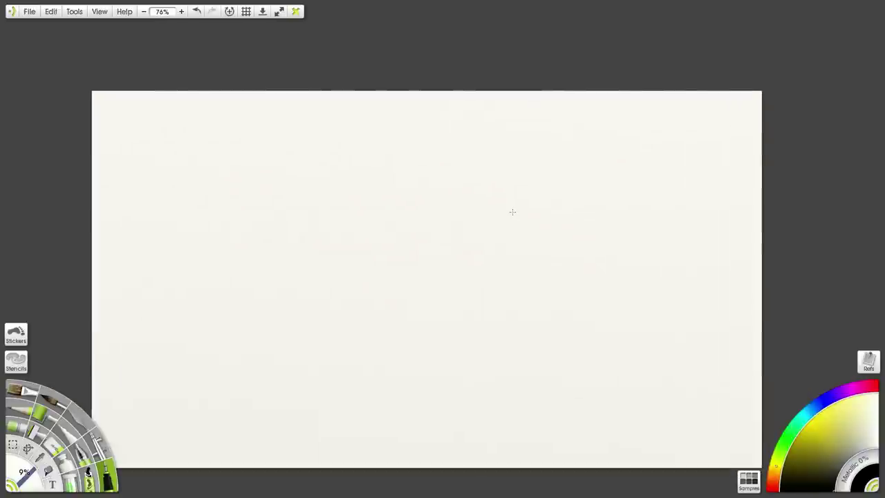
{"action": "scroll", "coordinate": [512, 211], "scroll_direction": "down", "scroll_amount": 2}
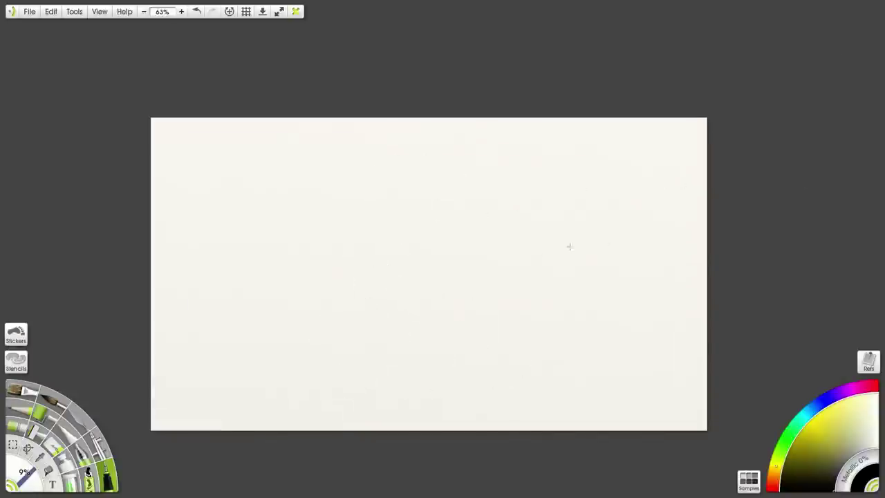
{"action": "scroll", "coordinate": [498, 261], "scroll_direction": "up", "scroll_amount": 3}
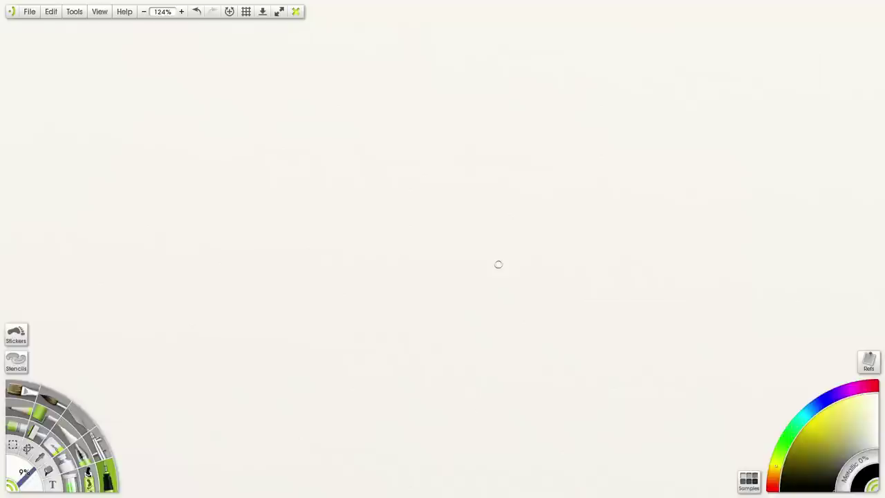
{"action": "scroll", "coordinate": [501, 260], "scroll_direction": "down", "scroll_amount": 2}
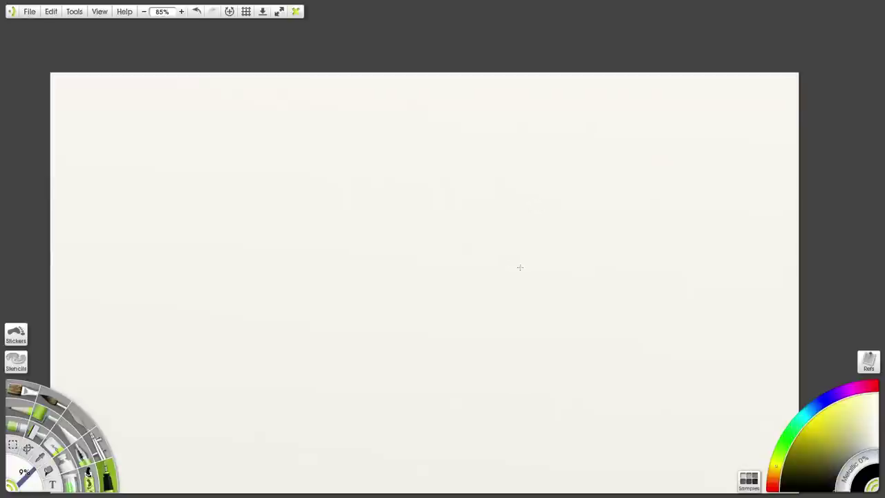
{"action": "scroll", "coordinate": [381, 304], "scroll_direction": "up", "scroll_amount": 2}
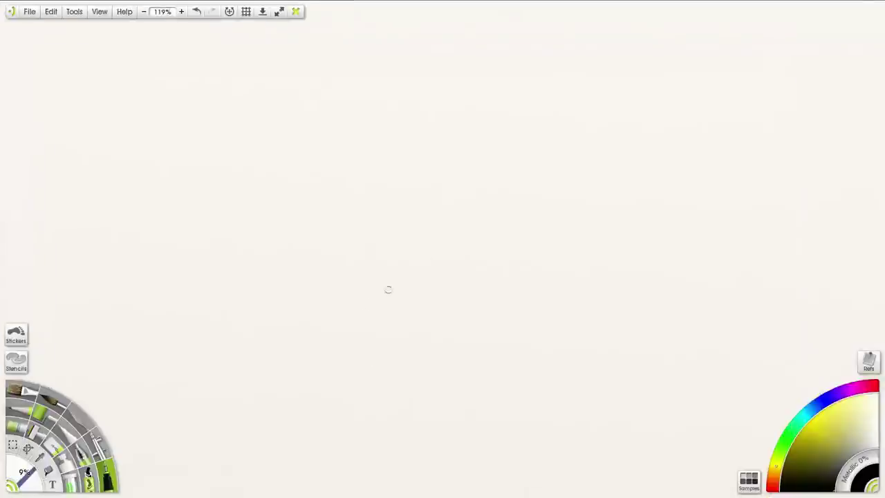
{"action": "scroll", "coordinate": [447, 239], "scroll_direction": "down", "scroll_amount": 2}
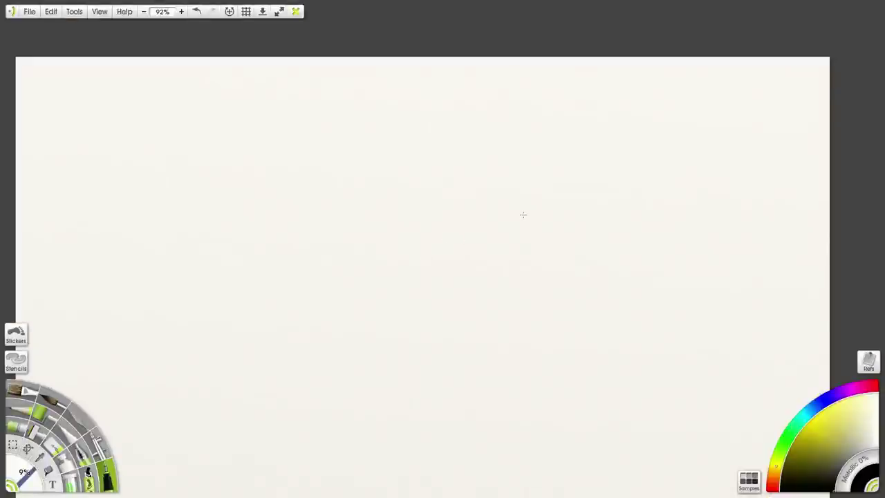
Draw a large curved nose with a nostril curl and two thick closed eyes, surrounded by swept-back hair strokes
{"action": "mouse_move", "coordinate": [514, 206]}
{"action": "left_mouse_down"}
{"action": "mouse_move", "coordinate": [549, 208]}
{"action": "mouse_move", "coordinate": [466, 205]}
{"action": "mouse_move", "coordinate": [486, 209]}
{"action": "mouse_move", "coordinate": [472, 229]}
{"action": "mouse_move", "coordinate": [508, 235]}
{"action": "left_mouse_up"}
{"action": "left_click_drag", "start_coordinate": [516, 230], "coordinate": [510, 240]}
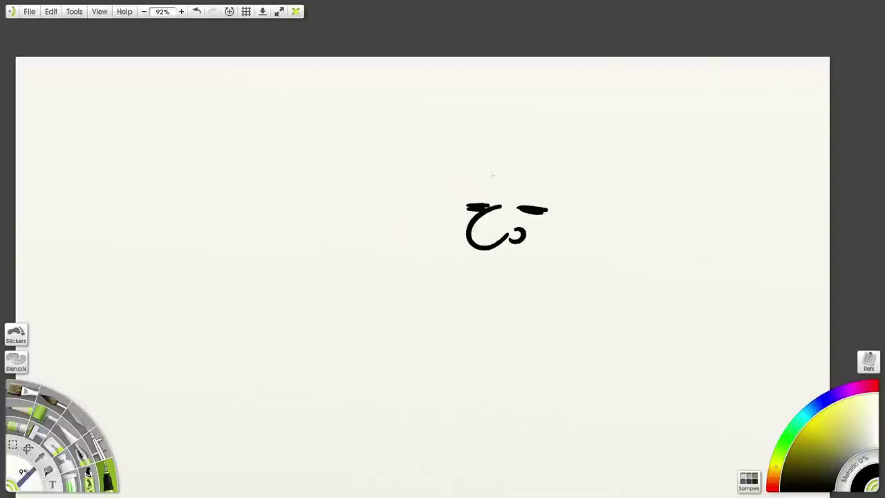
{"action": "mouse_move", "coordinate": [469, 162]}
{"action": "left_mouse_down"}
{"action": "mouse_move", "coordinate": [462, 177]}
{"action": "mouse_move", "coordinate": [484, 167]}
{"action": "left_mouse_up"}
{"action": "mouse_move", "coordinate": [505, 145]}
{"action": "left_mouse_down"}
{"action": "mouse_move", "coordinate": [496, 166]}
{"action": "mouse_move", "coordinate": [511, 165]}
{"action": "left_mouse_up"}
{"action": "mouse_move", "coordinate": [521, 165]}
{"action": "left_mouse_down"}
{"action": "mouse_move", "coordinate": [546, 150]}
{"action": "mouse_move", "coordinate": [561, 164]}
{"action": "left_mouse_up"}
{"action": "left_click_drag", "start_coordinate": [537, 156], "coordinate": [577, 174]}
{"action": "mouse_move", "coordinate": [545, 173]}
{"action": "left_mouse_down"}
{"action": "mouse_move", "coordinate": [588, 184]}
{"action": "mouse_move", "coordinate": [594, 203]}
{"action": "left_mouse_up"}
{"action": "mouse_move", "coordinate": [559, 191]}
{"action": "left_mouse_down"}
{"action": "mouse_move", "coordinate": [599, 216]}
{"action": "mouse_move", "coordinate": [598, 232]}
{"action": "left_mouse_up"}
{"action": "mouse_move", "coordinate": [574, 202]}
{"action": "left_mouse_down"}
{"action": "mouse_move", "coordinate": [585, 236]}
{"action": "mouse_move", "coordinate": [575, 235]}
{"action": "left_mouse_up"}
{"action": "mouse_move", "coordinate": [588, 208]}
{"action": "left_mouse_down"}
{"action": "mouse_move", "coordinate": [580, 242]}
{"action": "mouse_move", "coordinate": [567, 249]}
{"action": "left_mouse_up"}
Draw a spiky beard along the jaw and close the head with the forehead, cheek and hairline curves
{"action": "left_click_drag", "start_coordinate": [573, 223], "coordinate": [556, 264]}
{"action": "left_click_drag", "start_coordinate": [557, 245], "coordinate": [537, 284]}
{"action": "left_click_drag", "start_coordinate": [538, 264], "coordinate": [519, 291]}
{"action": "left_click_drag", "start_coordinate": [517, 273], "coordinate": [497, 297]}
{"action": "mouse_move", "coordinate": [500, 271]}
{"action": "left_mouse_down"}
{"action": "mouse_move", "coordinate": [490, 299]}
{"action": "mouse_move", "coordinate": [481, 295]}
{"action": "left_mouse_up"}
{"action": "left_click_drag", "start_coordinate": [477, 267], "coordinate": [474, 289]}
{"action": "mouse_move", "coordinate": [454, 255]}
{"action": "left_mouse_down"}
{"action": "mouse_move", "coordinate": [463, 285]}
{"action": "mouse_move", "coordinate": [511, 258]}
{"action": "mouse_move", "coordinate": [465, 220]}
{"action": "mouse_move", "coordinate": [473, 177]}
{"action": "left_mouse_up"}
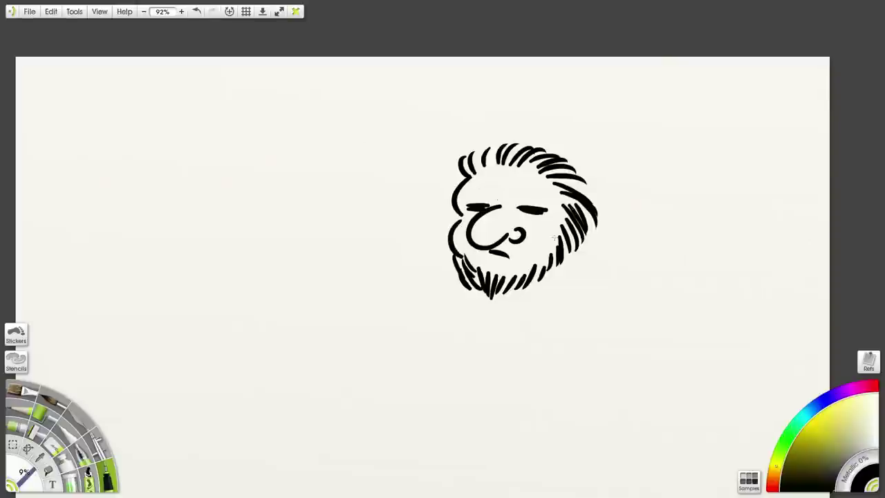
{"action": "left_click_drag", "start_coordinate": [477, 170], "coordinate": [543, 163]}
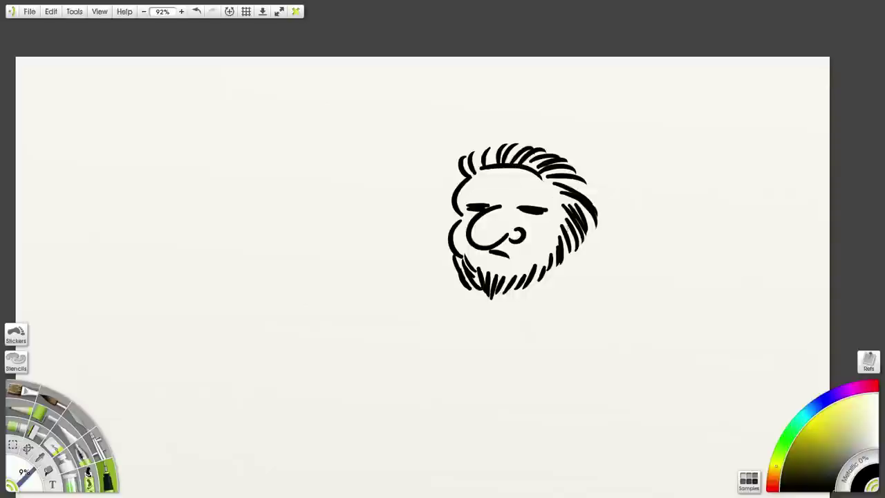
Draw a curly ruffled collar behind the beard and a narrow shirt front with round buttons below the chin
{"action": "mouse_move", "coordinate": [571, 201]}
{"action": "left_mouse_down"}
{"action": "mouse_move", "coordinate": [556, 214]}
{"action": "mouse_move", "coordinate": [561, 231]}
{"action": "mouse_move", "coordinate": [538, 270]}
{"action": "mouse_move", "coordinate": [577, 296]}
{"action": "mouse_move", "coordinate": [509, 331]}
{"action": "left_mouse_up"}
{"action": "mouse_move", "coordinate": [507, 297]}
{"action": "left_mouse_down"}
{"action": "mouse_move", "coordinate": [481, 309]}
{"action": "mouse_move", "coordinate": [456, 343]}
{"action": "left_mouse_up"}
{"action": "mouse_move", "coordinate": [514, 324]}
{"action": "left_mouse_down"}
{"action": "mouse_move", "coordinate": [499, 350]}
{"action": "mouse_move", "coordinate": [477, 348]}
{"action": "left_mouse_up"}
{"action": "mouse_move", "coordinate": [493, 313]}
{"action": "left_mouse_down"}
{"action": "mouse_move", "coordinate": [499, 321]}
{"action": "mouse_move", "coordinate": [527, 308]}
{"action": "left_mouse_up"}
{"action": "mouse_move", "coordinate": [562, 283]}
{"action": "left_mouse_down"}
{"action": "mouse_move", "coordinate": [549, 294]}
{"action": "mouse_move", "coordinate": [532, 282]}
{"action": "left_mouse_up"}
{"action": "left_click_drag", "start_coordinate": [498, 351], "coordinate": [491, 379]}
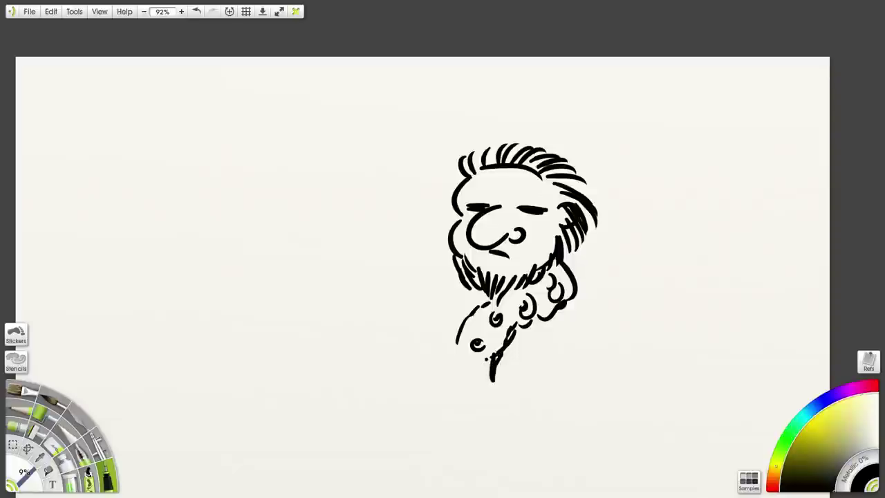
Draw the bearded man's torso side lines and a raised, bent arm with a clenched fist
{"action": "left_click_drag", "start_coordinate": [461, 349], "coordinate": [448, 375]}
{"action": "left_click_drag", "start_coordinate": [461, 302], "coordinate": [453, 349]}
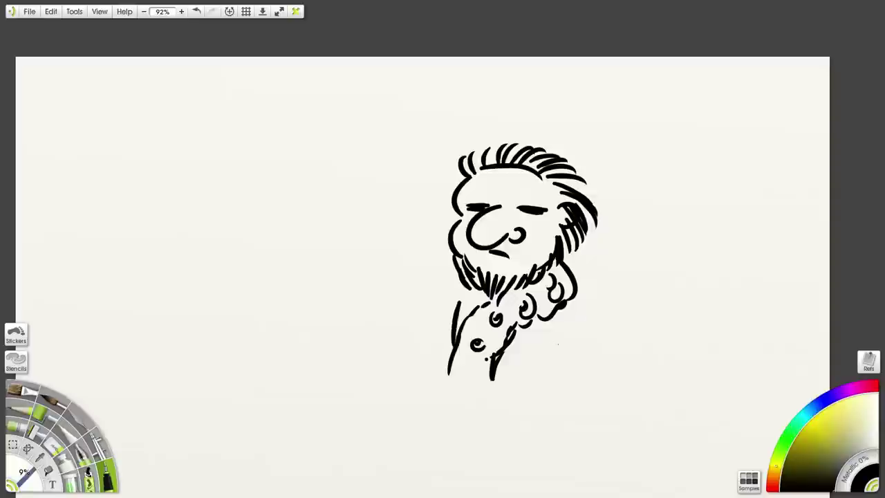
{"action": "left_click_drag", "start_coordinate": [563, 318], "coordinate": [567, 374]}
{"action": "left_click_drag", "start_coordinate": [454, 275], "coordinate": [407, 283]}
{"action": "mouse_move", "coordinate": [451, 324]}
{"action": "left_mouse_down"}
{"action": "mouse_move", "coordinate": [401, 336]}
{"action": "mouse_move", "coordinate": [390, 286]}
{"action": "mouse_move", "coordinate": [399, 262]}
{"action": "mouse_move", "coordinate": [391, 250]}
{"action": "mouse_move", "coordinate": [379, 257]}
{"action": "mouse_move", "coordinate": [381, 276]}
{"action": "mouse_move", "coordinate": [415, 242]}
{"action": "left_mouse_up"}
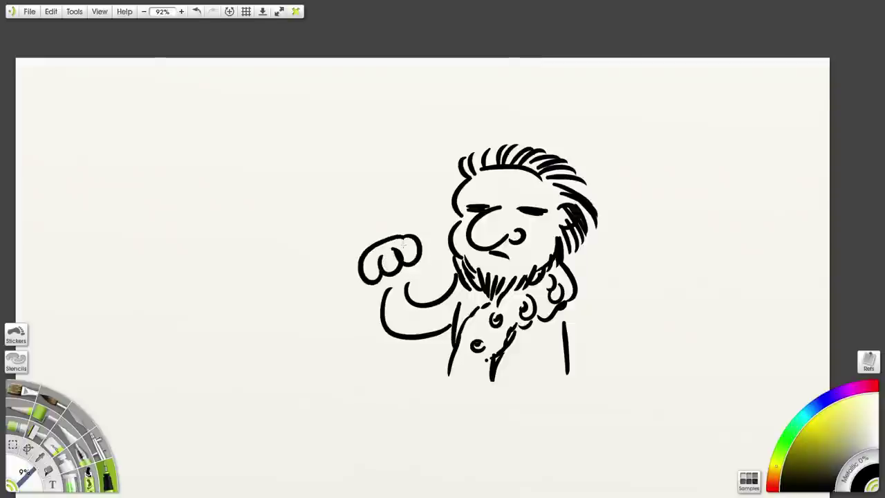
Draw a large club resting over the caveman's shoulder, from the handle in his fist to a bulbous two-lobed head behind his hair
{"action": "mouse_move", "coordinate": [455, 265]}
{"action": "left_mouse_down"}
{"action": "mouse_move", "coordinate": [337, 301]}
{"action": "mouse_move", "coordinate": [364, 263]}
{"action": "left_mouse_up"}
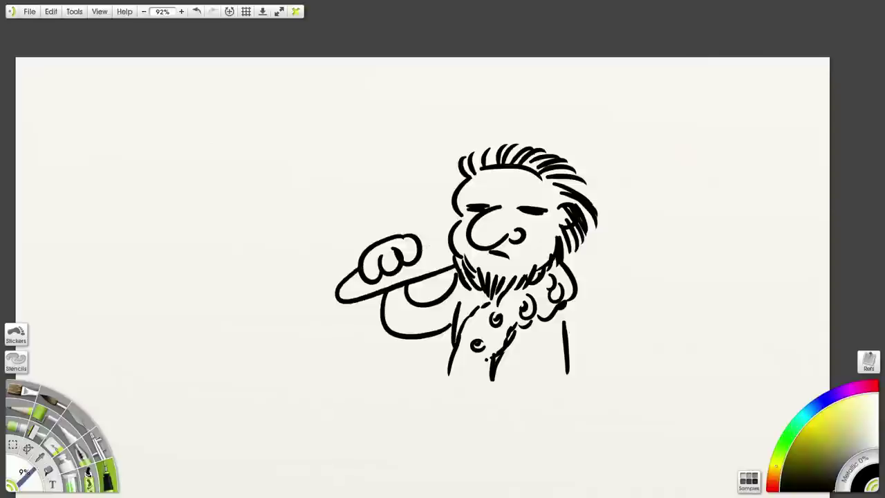
{"action": "mouse_move", "coordinate": [423, 243]}
{"action": "left_mouse_down"}
{"action": "mouse_move", "coordinate": [425, 227]}
{"action": "mouse_move", "coordinate": [454, 211]}
{"action": "left_mouse_up"}
{"action": "mouse_move", "coordinate": [560, 158]}
{"action": "left_mouse_down"}
{"action": "mouse_move", "coordinate": [627, 123]}
{"action": "mouse_move", "coordinate": [690, 138]}
{"action": "mouse_move", "coordinate": [660, 230]}
{"action": "mouse_move", "coordinate": [586, 237]}
{"action": "left_mouse_up"}
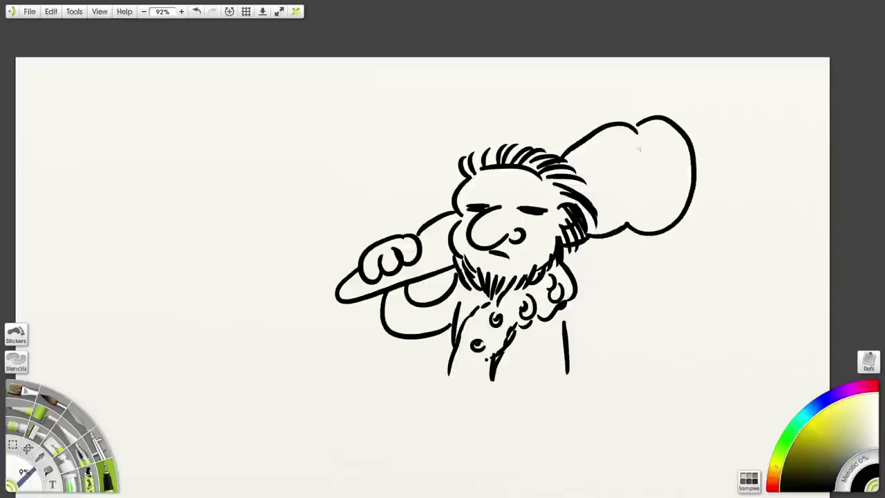
Add a curved dividing line and short crease marks to the club's head and handle
{"action": "mouse_move", "coordinate": [637, 144]}
{"action": "left_mouse_down"}
{"action": "mouse_move", "coordinate": [631, 205]}
{"action": "mouse_move", "coordinate": [640, 171]}
{"action": "mouse_move", "coordinate": [654, 186]}
{"action": "mouse_move", "coordinate": [692, 157]}
{"action": "left_mouse_up"}
{"action": "mouse_move", "coordinate": [613, 141]}
{"action": "left_mouse_down"}
{"action": "mouse_move", "coordinate": [606, 156]}
{"action": "mouse_move", "coordinate": [595, 155]}
{"action": "left_mouse_up"}
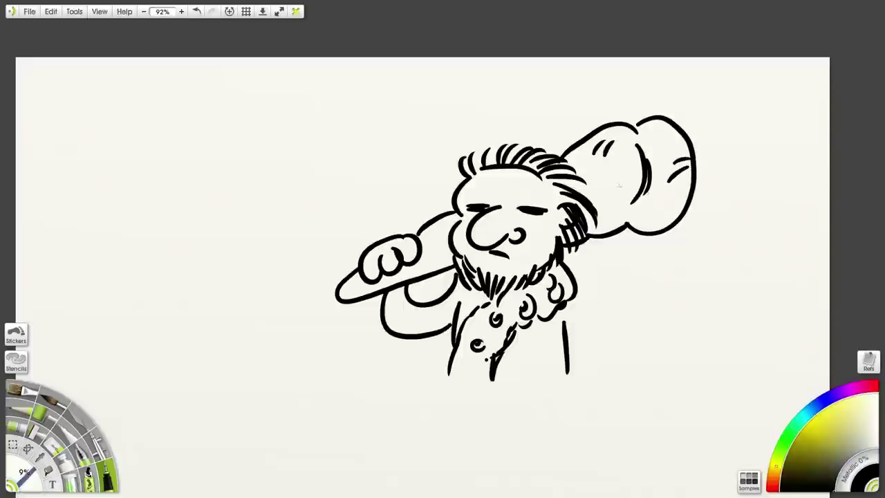
{"action": "left_click_drag", "start_coordinate": [620, 205], "coordinate": [609, 226]}
{"action": "mouse_move", "coordinate": [431, 234]}
{"action": "left_mouse_down"}
{"action": "mouse_move", "coordinate": [446, 260]}
{"action": "mouse_move", "coordinate": [424, 261]}
{"action": "left_mouse_up"}
{"action": "left_click_drag", "start_coordinate": [365, 287], "coordinate": [355, 272]}
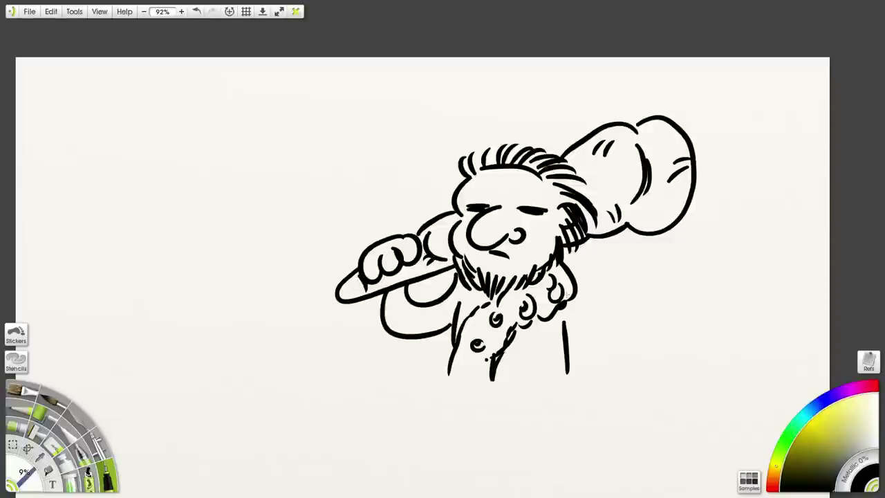
Draw the caveman's lowered arm with its hand, and mark the bare chest with a curved line and a dot
{"action": "mouse_move", "coordinate": [573, 292]}
{"action": "left_mouse_down"}
{"action": "mouse_move", "coordinate": [589, 373]}
{"action": "mouse_move", "coordinate": [560, 386]}
{"action": "mouse_move", "coordinate": [567, 401]}
{"action": "mouse_move", "coordinate": [590, 395]}
{"action": "mouse_move", "coordinate": [599, 409]}
{"action": "mouse_move", "coordinate": [592, 379]}
{"action": "left_mouse_up"}
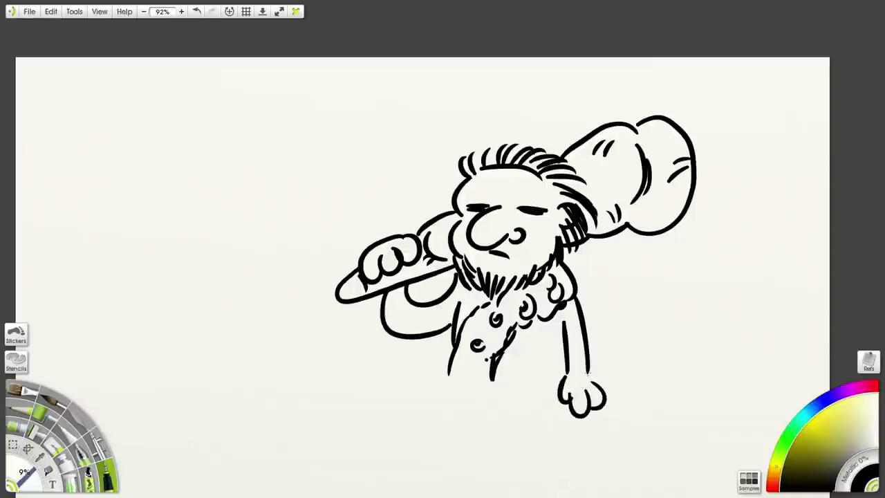
{"action": "left_click_drag", "start_coordinate": [487, 359], "coordinate": [549, 343]}
{"action": "left_click", "coordinate": [532, 337]}
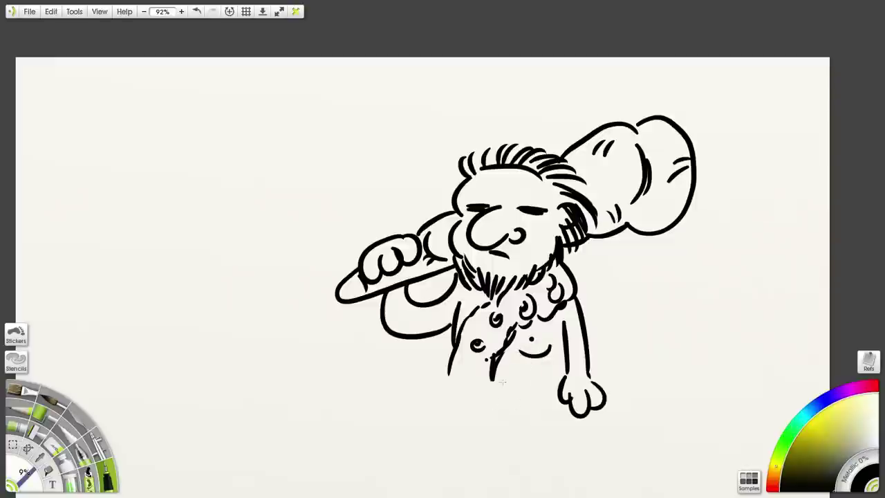
Draw the caveman's waistline and the wavy, ragged lower part of his fur garment, filled with round spots
{"action": "mouse_move", "coordinate": [493, 377]}
{"action": "left_mouse_down"}
{"action": "mouse_move", "coordinate": [495, 389]}
{"action": "mouse_move", "coordinate": [557, 382]}
{"action": "mouse_move", "coordinate": [518, 424]}
{"action": "mouse_move", "coordinate": [490, 427]}
{"action": "left_mouse_up"}
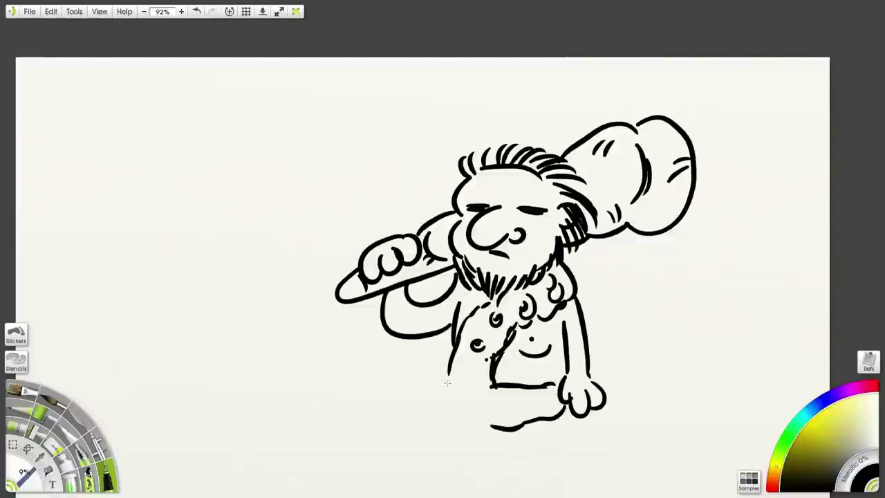
{"action": "mouse_move", "coordinate": [443, 376]}
{"action": "left_mouse_down"}
{"action": "mouse_move", "coordinate": [446, 398]}
{"action": "mouse_move", "coordinate": [444, 381]}
{"action": "left_mouse_up"}
{"action": "left_click_drag", "start_coordinate": [457, 406], "coordinate": [500, 426]}
{"action": "mouse_move", "coordinate": [499, 384]}
{"action": "left_mouse_down"}
{"action": "mouse_move", "coordinate": [478, 392]}
{"action": "mouse_move", "coordinate": [457, 381]}
{"action": "mouse_move", "coordinate": [457, 390]}
{"action": "mouse_move", "coordinate": [478, 390]}
{"action": "mouse_move", "coordinate": [469, 393]}
{"action": "mouse_move", "coordinate": [468, 375]}
{"action": "mouse_move", "coordinate": [460, 390]}
{"action": "mouse_move", "coordinate": [446, 387]}
{"action": "mouse_move", "coordinate": [458, 395]}
{"action": "mouse_move", "coordinate": [493, 385]}
{"action": "left_mouse_up"}
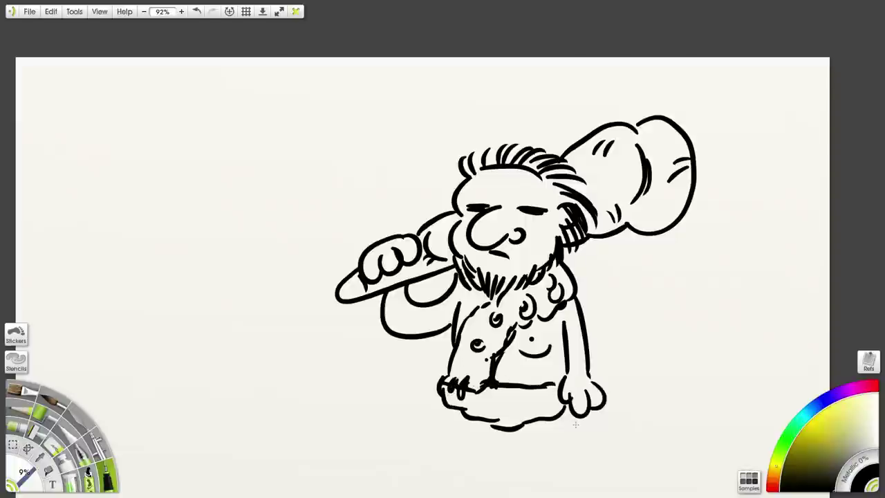
{"action": "mouse_move", "coordinate": [544, 398]}
{"action": "left_mouse_down"}
{"action": "mouse_move", "coordinate": [526, 411]}
{"action": "mouse_move", "coordinate": [521, 401]}
{"action": "mouse_move", "coordinate": [468, 405]}
{"action": "left_mouse_up"}
{"action": "mouse_move", "coordinate": [543, 386]}
{"action": "left_mouse_down"}
{"action": "mouse_move", "coordinate": [561, 382]}
{"action": "mouse_move", "coordinate": [550, 412]}
{"action": "left_mouse_up"}
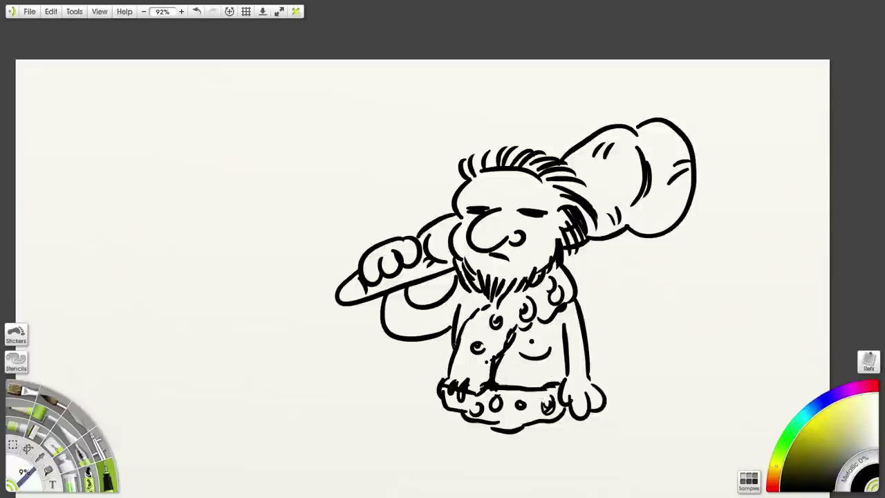
{"action": "left_click_drag", "start_coordinate": [501, 379], "coordinate": [510, 382]}
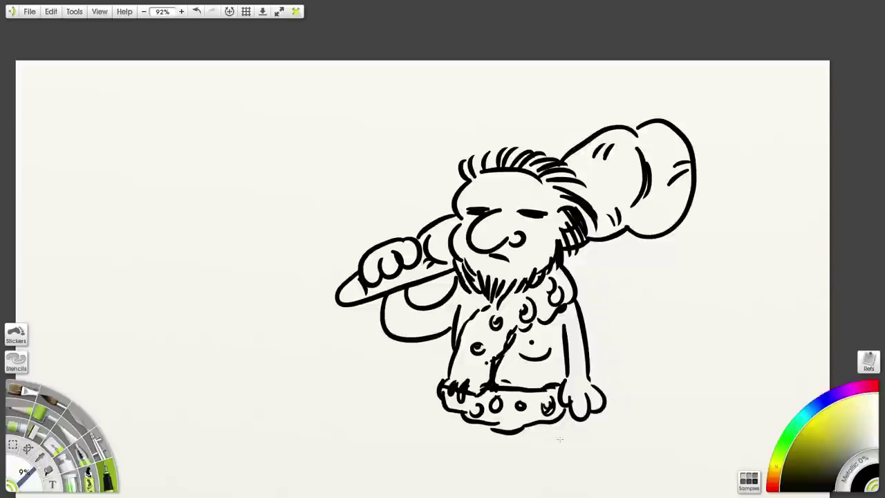
Draw the caveman's two legs with short vertical lines below the fur garment
{"action": "left_click_drag", "start_coordinate": [552, 425], "coordinate": [555, 463]}
{"action": "left_click_drag", "start_coordinate": [516, 433], "coordinate": [521, 468]}
{"action": "left_click_drag", "start_coordinate": [478, 428], "coordinate": [475, 468]}
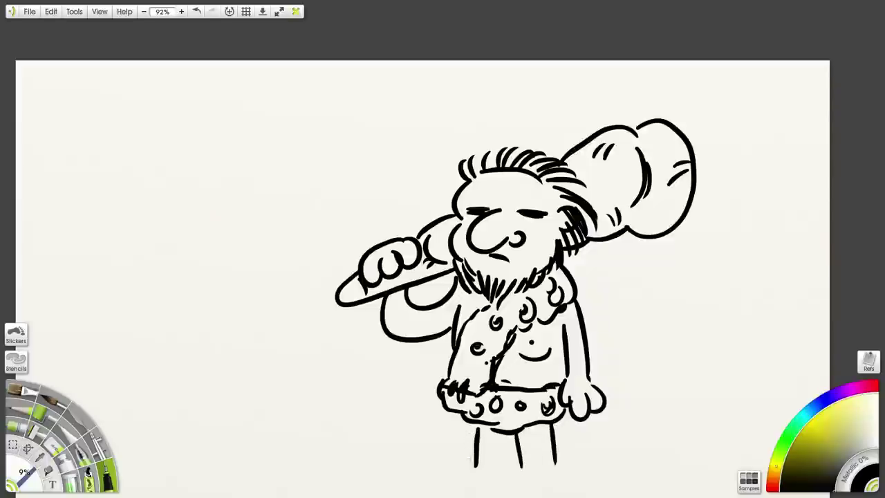
{"action": "left_click_drag", "start_coordinate": [451, 412], "coordinate": [448, 462]}
Start a bat character beside the caveman with a spiky pointed fringe, slanted brows, eyes and a fanged mouth
{"action": "mouse_move", "coordinate": [240, 151]}
{"action": "left_mouse_down"}
{"action": "mouse_move", "coordinate": [286, 155]}
{"action": "mouse_move", "coordinate": [307, 145]}
{"action": "left_mouse_up"}
{"action": "left_click_drag", "start_coordinate": [349, 248], "coordinate": [341, 228]}
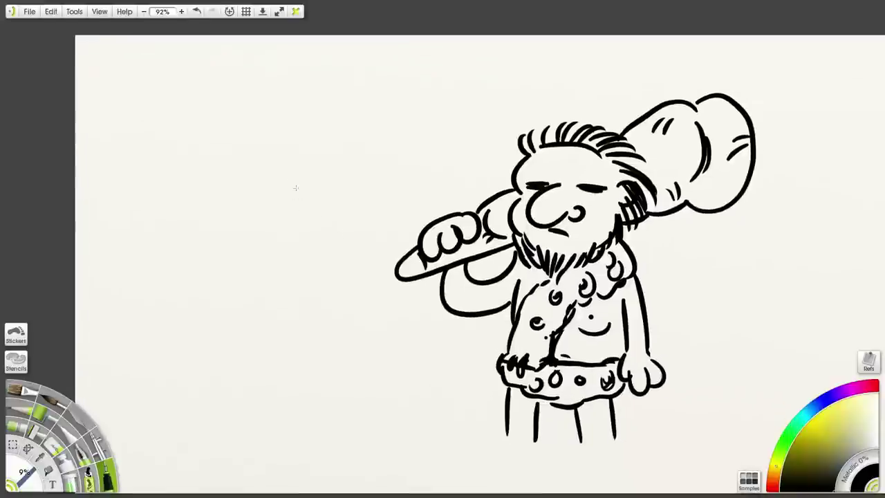
{"action": "mouse_move", "coordinate": [267, 134]}
{"action": "left_mouse_down"}
{"action": "mouse_move", "coordinate": [300, 134]}
{"action": "mouse_move", "coordinate": [246, 121]}
{"action": "mouse_move", "coordinate": [318, 125]}
{"action": "mouse_move", "coordinate": [317, 100]}
{"action": "mouse_move", "coordinate": [305, 86]}
{"action": "mouse_move", "coordinate": [263, 100]}
{"action": "mouse_move", "coordinate": [246, 122]}
{"action": "mouse_move", "coordinate": [249, 91]}
{"action": "mouse_move", "coordinate": [227, 99]}
{"action": "mouse_move", "coordinate": [227, 137]}
{"action": "mouse_move", "coordinate": [247, 155]}
{"action": "left_mouse_up"}
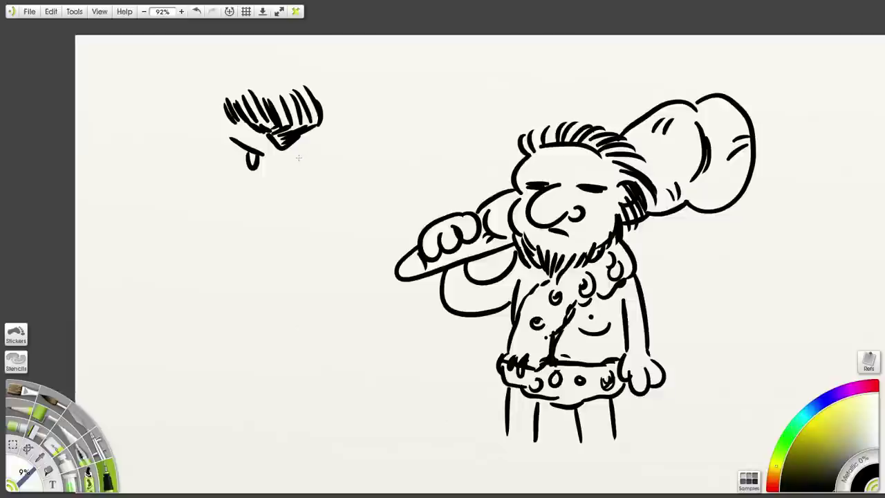
{"action": "left_click_drag", "start_coordinate": [303, 154], "coordinate": [290, 161]}
{"action": "left_click_drag", "start_coordinate": [289, 158], "coordinate": [321, 150]}
{"action": "mouse_move", "coordinate": [261, 187]}
{"action": "left_mouse_down"}
{"action": "mouse_move", "coordinate": [295, 189]}
{"action": "mouse_move", "coordinate": [259, 197]}
{"action": "mouse_move", "coordinate": [253, 191]}
{"action": "mouse_move", "coordinate": [298, 197]}
{"action": "mouse_move", "coordinate": [279, 202]}
{"action": "left_mouse_up"}
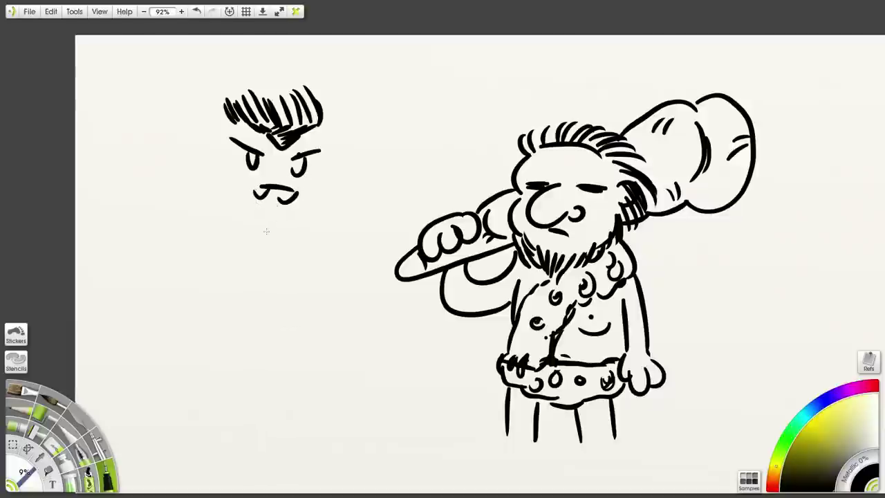
Outline both sides of the bat character's face and add a large pointed ear with an inner spiral
{"action": "mouse_move", "coordinate": [296, 154]}
{"action": "left_mouse_down"}
{"action": "mouse_move", "coordinate": [306, 148]}
{"action": "mouse_move", "coordinate": [331, 184]}
{"action": "mouse_move", "coordinate": [297, 204]}
{"action": "left_mouse_up"}
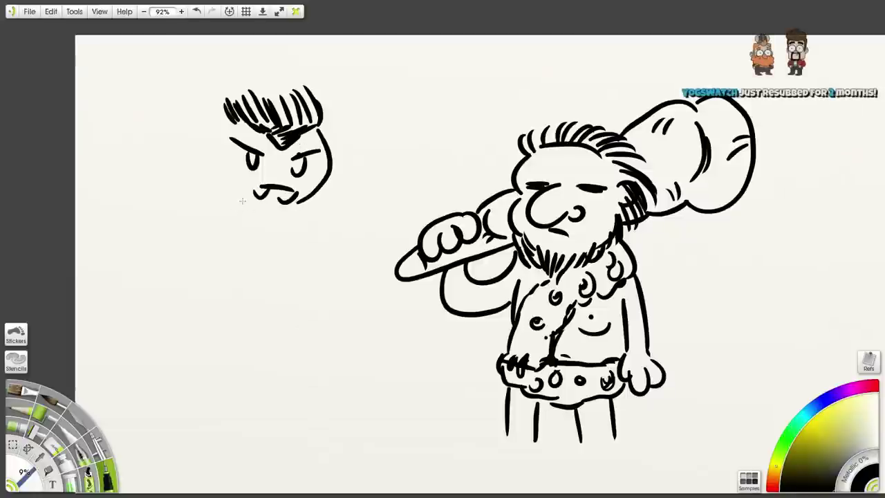
{"action": "left_click_drag", "start_coordinate": [223, 169], "coordinate": [242, 202]}
{"action": "mouse_move", "coordinate": [230, 137]}
{"action": "left_mouse_down"}
{"action": "mouse_move", "coordinate": [193, 108]}
{"action": "mouse_move", "coordinate": [200, 168]}
{"action": "mouse_move", "coordinate": [223, 155]}
{"action": "mouse_move", "coordinate": [207, 149]}
{"action": "left_mouse_up"}
{"action": "left_click_drag", "start_coordinate": [226, 118], "coordinate": [220, 128]}
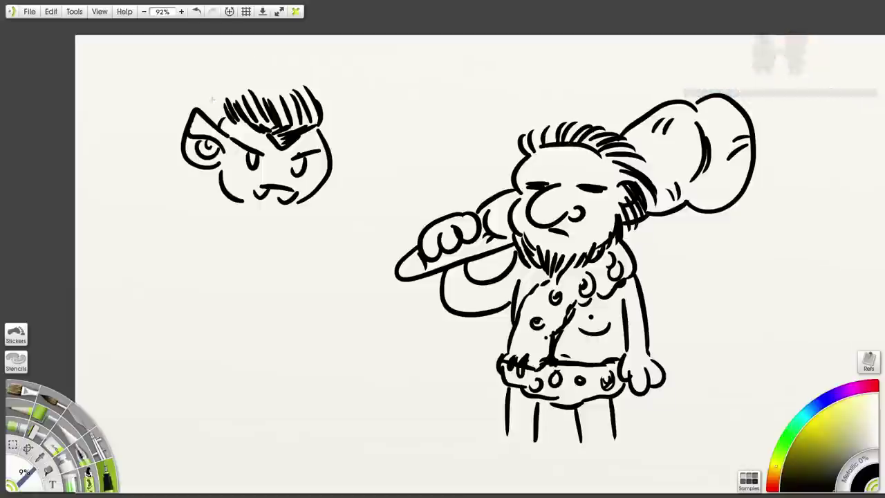
Fill out the bat character's hair with dense hatching strokes from the ear across the fringe
{"action": "mouse_move", "coordinate": [217, 125]}
{"action": "left_mouse_down"}
{"action": "mouse_move", "coordinate": [218, 103]}
{"action": "mouse_move", "coordinate": [226, 166]}
{"action": "mouse_move", "coordinate": [218, 109]}
{"action": "mouse_move", "coordinate": [206, 101]}
{"action": "mouse_move", "coordinate": [209, 86]}
{"action": "mouse_move", "coordinate": [234, 95]}
{"action": "left_mouse_up"}
{"action": "left_click_drag", "start_coordinate": [228, 102], "coordinate": [275, 91]}
{"action": "left_click_drag", "start_coordinate": [264, 98], "coordinate": [285, 89]}
{"action": "left_click_drag", "start_coordinate": [275, 102], "coordinate": [301, 89]}
{"action": "mouse_move", "coordinate": [303, 99]}
{"action": "left_mouse_down"}
{"action": "mouse_move", "coordinate": [317, 87]}
{"action": "mouse_move", "coordinate": [317, 123]}
{"action": "left_mouse_up"}
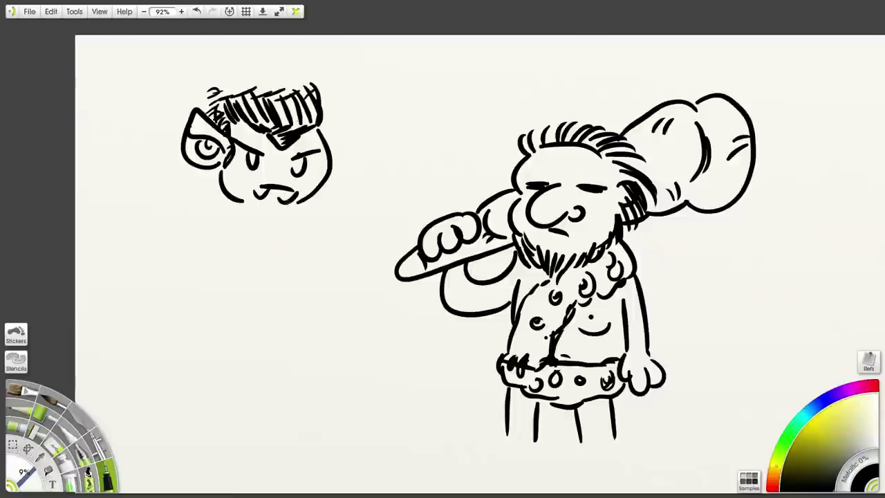
Draw the bat character's chin and a small round body beneath the head, shaded with hatching
{"action": "mouse_move", "coordinate": [283, 202]}
{"action": "left_mouse_down"}
{"action": "mouse_move", "coordinate": [296, 207]}
{"action": "mouse_move", "coordinate": [255, 209]}
{"action": "mouse_move", "coordinate": [222, 254]}
{"action": "mouse_move", "coordinate": [251, 205]}
{"action": "mouse_move", "coordinate": [281, 241]}
{"action": "mouse_move", "coordinate": [235, 228]}
{"action": "left_mouse_up"}
{"action": "mouse_move", "coordinate": [271, 254]}
{"action": "left_mouse_down"}
{"action": "mouse_move", "coordinate": [237, 244]}
{"action": "mouse_move", "coordinate": [250, 260]}
{"action": "mouse_move", "coordinate": [272, 239]}
{"action": "mouse_move", "coordinate": [274, 225]}
{"action": "mouse_move", "coordinate": [252, 217]}
{"action": "left_mouse_up"}
{"action": "key", "text": "ctrl+z"}
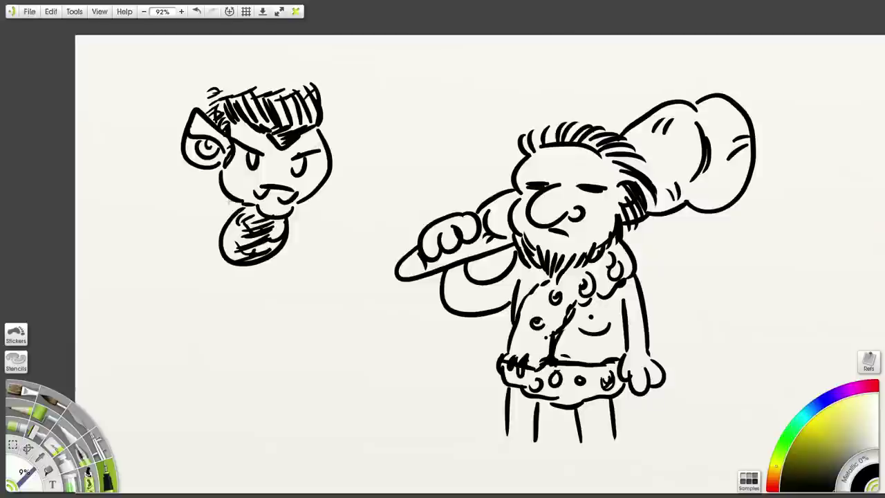
Draw the wing on the bat character's ear side with a scalloped lower edge, claws at the tip and inner ribs
{"action": "mouse_move", "coordinate": [243, 206]}
{"action": "left_mouse_down"}
{"action": "mouse_move", "coordinate": [195, 181]}
{"action": "mouse_move", "coordinate": [143, 197]}
{"action": "mouse_move", "coordinate": [122, 238]}
{"action": "mouse_move", "coordinate": [229, 239]}
{"action": "left_mouse_up"}
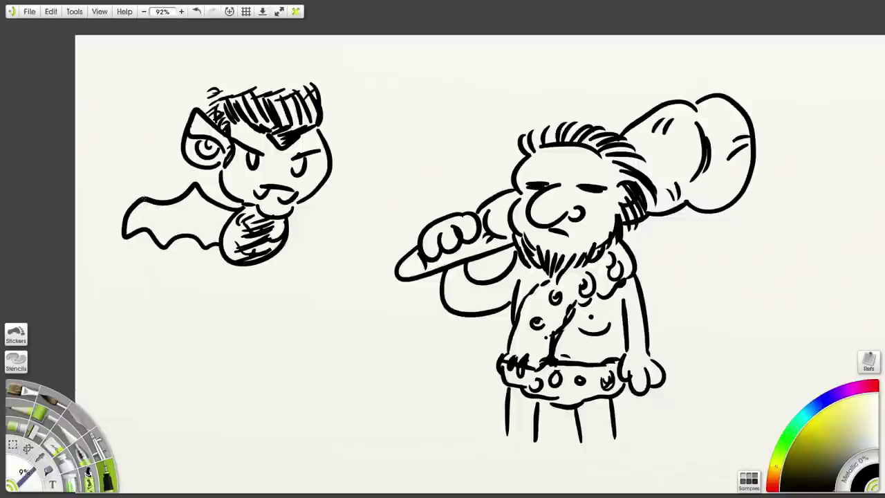
{"action": "mouse_move", "coordinate": [144, 199]}
{"action": "left_mouse_down"}
{"action": "mouse_move", "coordinate": [113, 178]}
{"action": "mouse_move", "coordinate": [118, 199]}
{"action": "mouse_move", "coordinate": [115, 189]}
{"action": "left_mouse_up"}
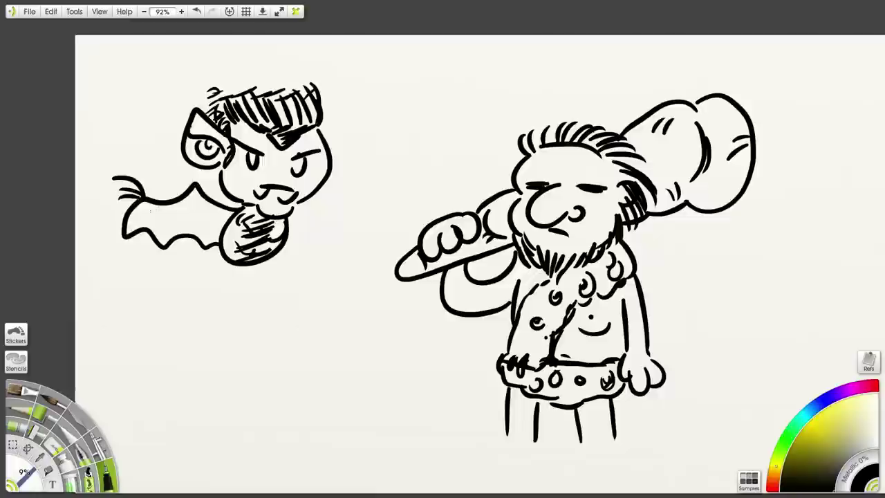
{"action": "mouse_move", "coordinate": [198, 200]}
{"action": "left_mouse_down"}
{"action": "mouse_move", "coordinate": [197, 225]}
{"action": "mouse_move", "coordinate": [180, 214]}
{"action": "mouse_move", "coordinate": [169, 231]}
{"action": "mouse_move", "coordinate": [193, 200]}
{"action": "left_mouse_up"}
{"action": "left_click_drag", "start_coordinate": [198, 205], "coordinate": [223, 218]}
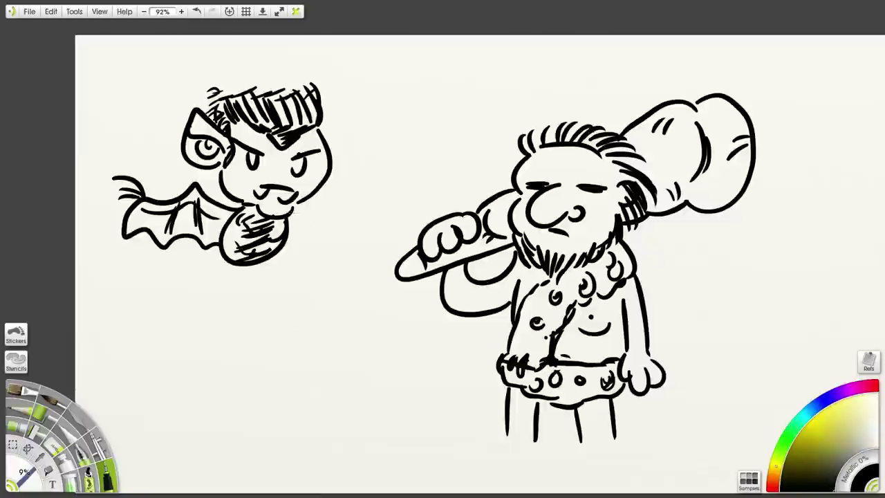
Draw the bat character's second wing towards the caveman, with a scalloped edge, tip claws and inner ribs
{"action": "left_click_drag", "start_coordinate": [289, 216], "coordinate": [380, 206]}
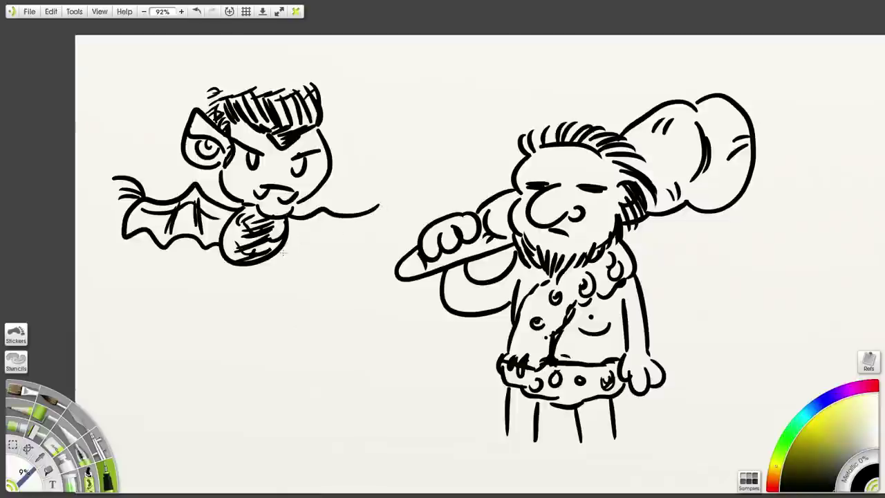
{"action": "mouse_move", "coordinate": [284, 249]}
{"action": "left_mouse_down"}
{"action": "mouse_move", "coordinate": [370, 260]}
{"action": "mouse_move", "coordinate": [378, 209]}
{"action": "mouse_move", "coordinate": [398, 209]}
{"action": "mouse_move", "coordinate": [403, 223]}
{"action": "mouse_move", "coordinate": [393, 231]}
{"action": "mouse_move", "coordinate": [356, 239]}
{"action": "left_mouse_up"}
{"action": "mouse_move", "coordinate": [326, 214]}
{"action": "left_mouse_down"}
{"action": "mouse_move", "coordinate": [325, 240]}
{"action": "mouse_move", "coordinate": [358, 217]}
{"action": "left_mouse_up"}
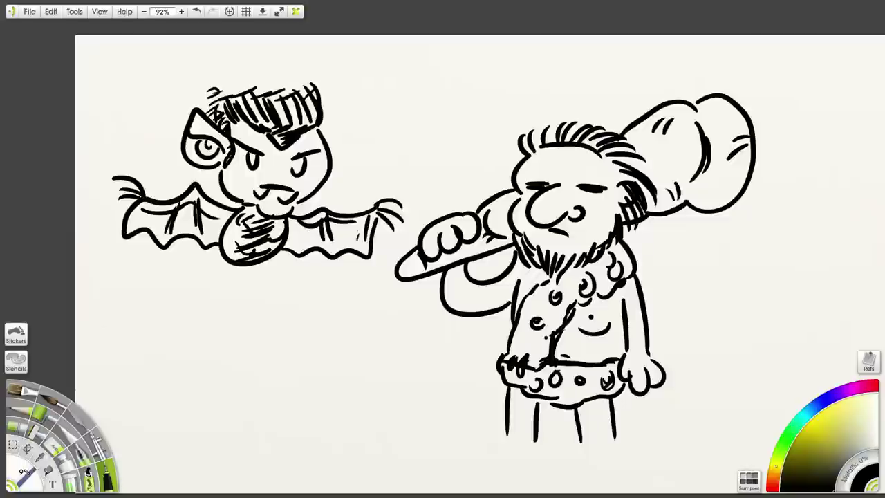
Draw two thin legs with clawed feet beneath the bat character's body
{"action": "mouse_move", "coordinate": [255, 264]}
{"action": "left_mouse_down"}
{"action": "mouse_move", "coordinate": [254, 291]}
{"action": "mouse_move", "coordinate": [228, 307]}
{"action": "mouse_move", "coordinate": [248, 310]}
{"action": "left_mouse_up"}
{"action": "left_click_drag", "start_coordinate": [256, 286], "coordinate": [263, 308]}
{"action": "left_click_drag", "start_coordinate": [224, 259], "coordinate": [212, 279]}
{"action": "mouse_move", "coordinate": [212, 283]}
{"action": "left_mouse_down"}
{"action": "mouse_move", "coordinate": [208, 307]}
{"action": "mouse_move", "coordinate": [216, 308]}
{"action": "left_mouse_up"}
{"action": "mouse_move", "coordinate": [206, 279]}
{"action": "left_mouse_down"}
{"action": "mouse_move", "coordinate": [199, 304]}
{"action": "mouse_move", "coordinate": [188, 289]}
{"action": "left_mouse_up"}
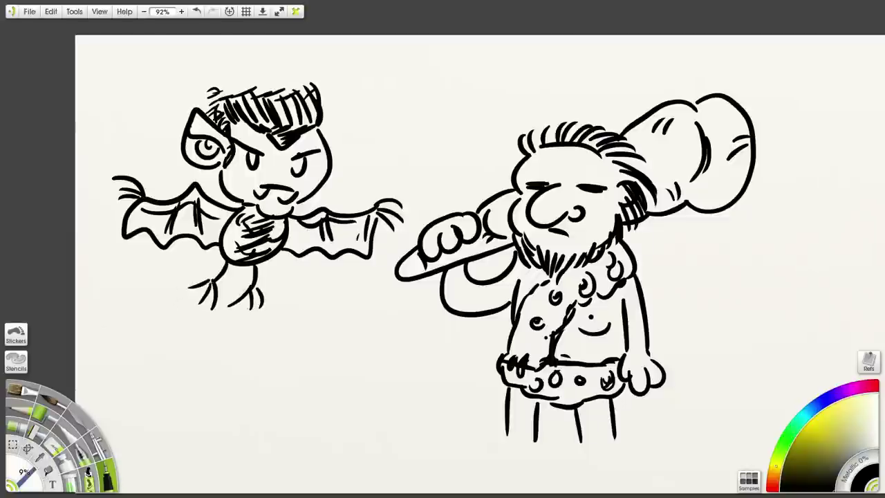
{"action": "scroll", "coordinate": [445, 251], "scroll_direction": "down", "scroll_amount": 6}
{"action": "left_click_drag", "start_coordinate": [464, 257], "coordinate": [413, 297]}
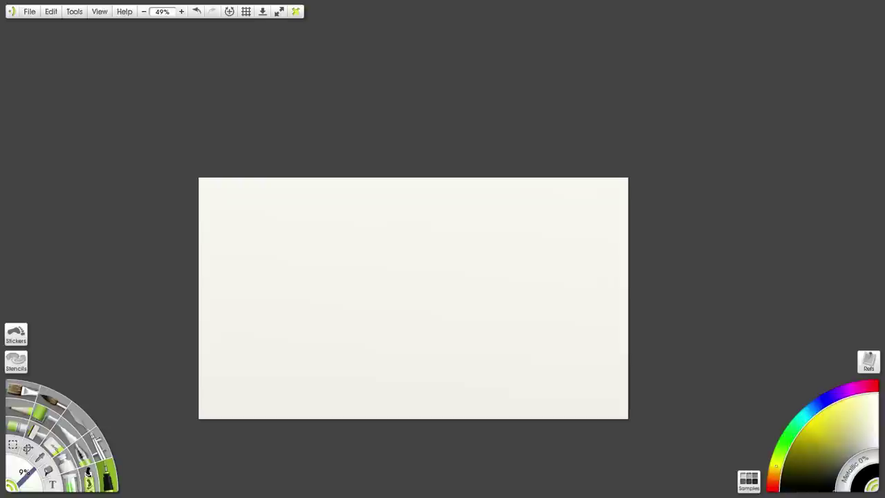
{"action": "scroll", "coordinate": [427, 248], "scroll_direction": "up", "scroll_amount": 4}
{"action": "scroll", "coordinate": [430, 292], "scroll_direction": "down", "scroll_amount": 5}
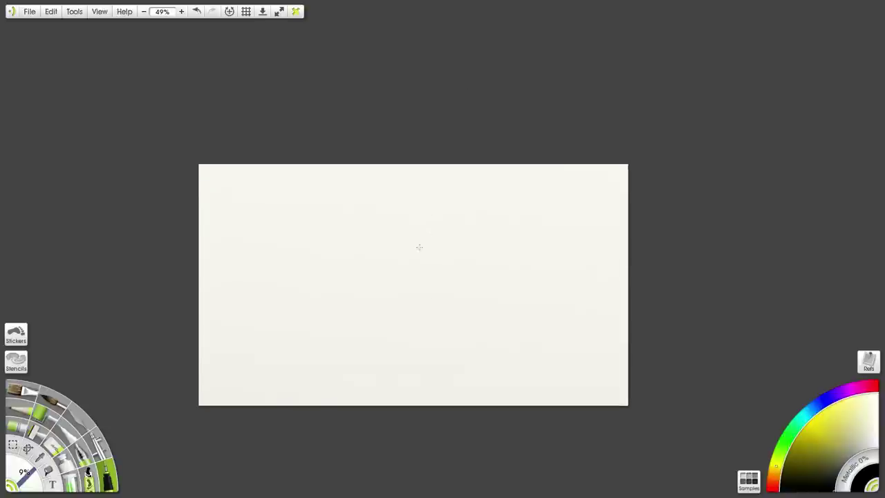
On the blank canvas, draw a wide rounded head with an inner face outline and a three-lobed tuft on top
{"action": "scroll", "coordinate": [419, 248], "scroll_direction": "up", "scroll_amount": 5}
{"action": "scroll", "coordinate": [408, 255], "scroll_direction": "down", "scroll_amount": 1}
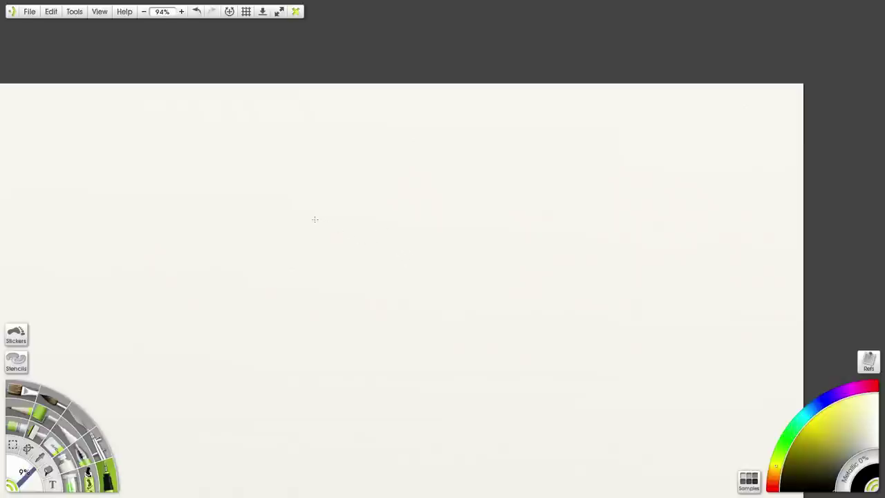
{"action": "mouse_move", "coordinate": [301, 220]}
{"action": "left_mouse_down"}
{"action": "mouse_move", "coordinate": [323, 202]}
{"action": "mouse_move", "coordinate": [383, 186]}
{"action": "mouse_move", "coordinate": [457, 226]}
{"action": "mouse_move", "coordinate": [455, 292]}
{"action": "mouse_move", "coordinate": [400, 319]}
{"action": "mouse_move", "coordinate": [324, 322]}
{"action": "mouse_move", "coordinate": [288, 277]}
{"action": "mouse_move", "coordinate": [290, 240]}
{"action": "mouse_move", "coordinate": [301, 222]}
{"action": "mouse_move", "coordinate": [366, 205]}
{"action": "mouse_move", "coordinate": [409, 205]}
{"action": "mouse_move", "coordinate": [442, 234]}
{"action": "mouse_move", "coordinate": [446, 297]}
{"action": "left_mouse_up"}
{"action": "mouse_move", "coordinate": [332, 233]}
{"action": "left_mouse_down"}
{"action": "mouse_move", "coordinate": [322, 276]}
{"action": "mouse_move", "coordinate": [343, 325]}
{"action": "left_mouse_up"}
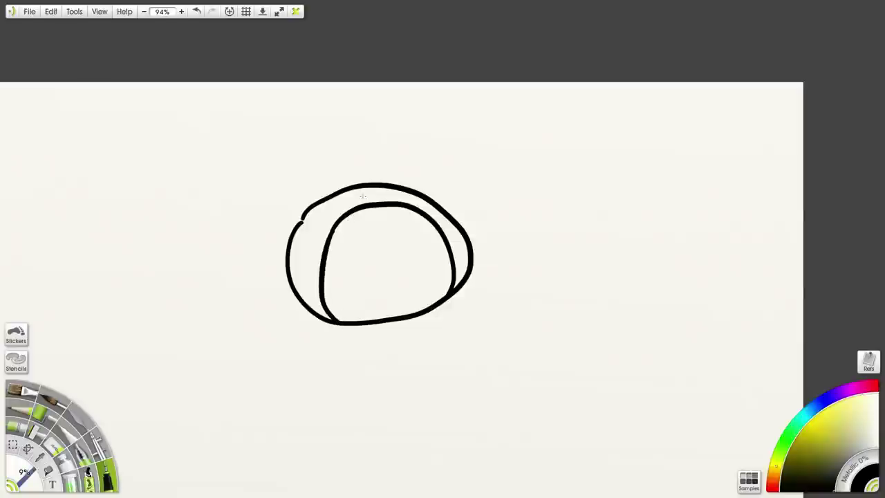
{"action": "mouse_move", "coordinate": [325, 194]}
{"action": "left_mouse_down"}
{"action": "mouse_move", "coordinate": [324, 160]}
{"action": "mouse_move", "coordinate": [340, 166]}
{"action": "mouse_move", "coordinate": [334, 103]}
{"action": "mouse_move", "coordinate": [371, 161]}
{"action": "mouse_move", "coordinate": [399, 144]}
{"action": "mouse_move", "coordinate": [379, 185]}
{"action": "left_mouse_up"}
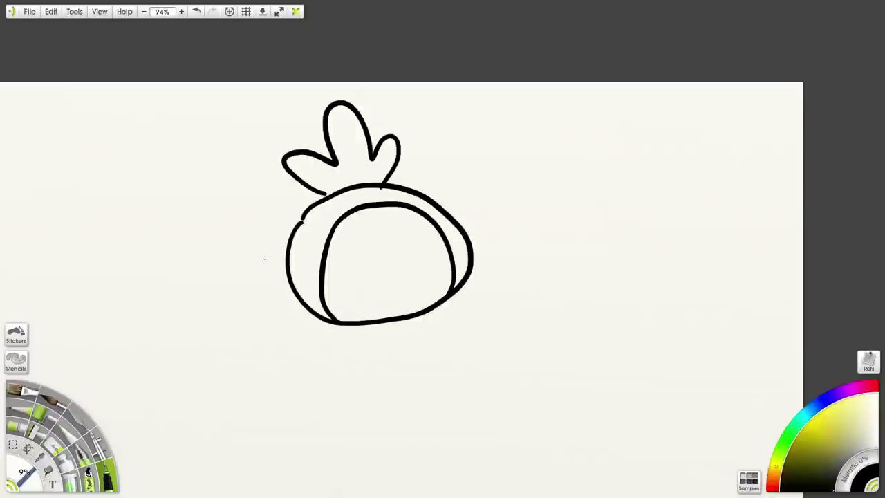
Add a rounded ear on each side of the head and two small oval feet below it
{"action": "mouse_move", "coordinate": [301, 220]}
{"action": "left_mouse_down"}
{"action": "mouse_move", "coordinate": [217, 228]}
{"action": "mouse_move", "coordinate": [293, 264]}
{"action": "left_mouse_up"}
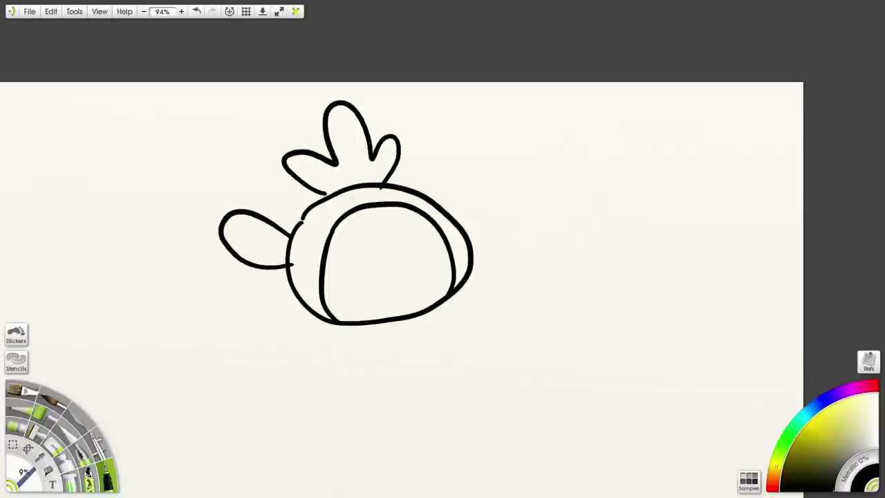
{"action": "mouse_move", "coordinate": [438, 208]}
{"action": "left_mouse_down"}
{"action": "mouse_move", "coordinate": [487, 178]}
{"action": "mouse_move", "coordinate": [455, 215]}
{"action": "left_mouse_up"}
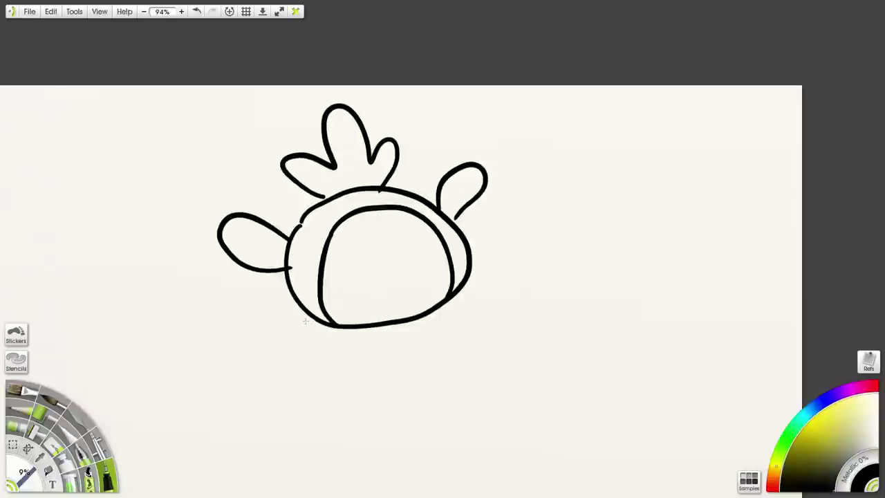
{"action": "mouse_move", "coordinate": [309, 320]}
{"action": "left_mouse_down"}
{"action": "mouse_move", "coordinate": [300, 343]}
{"action": "mouse_move", "coordinate": [316, 322]}
{"action": "left_mouse_up"}
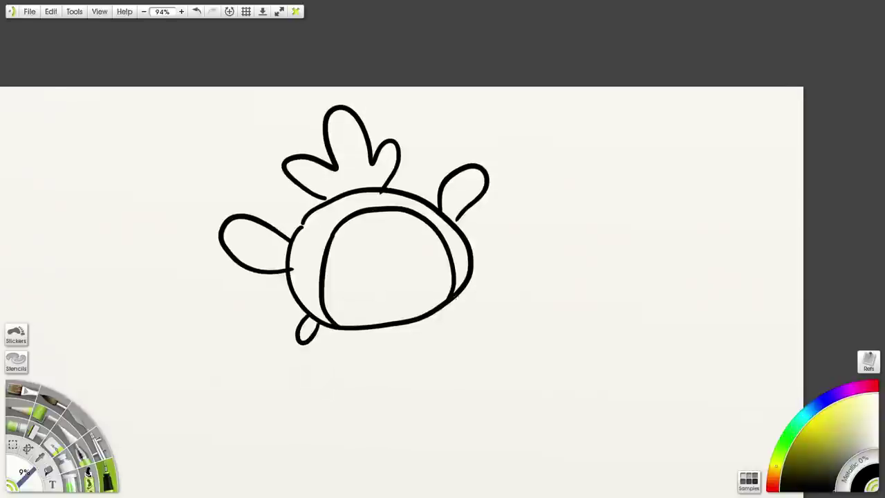
{"action": "mouse_move", "coordinate": [456, 296]}
{"action": "left_mouse_down"}
{"action": "mouse_move", "coordinate": [474, 311]}
{"action": "mouse_move", "coordinate": [449, 308]}
{"action": "left_mouse_up"}
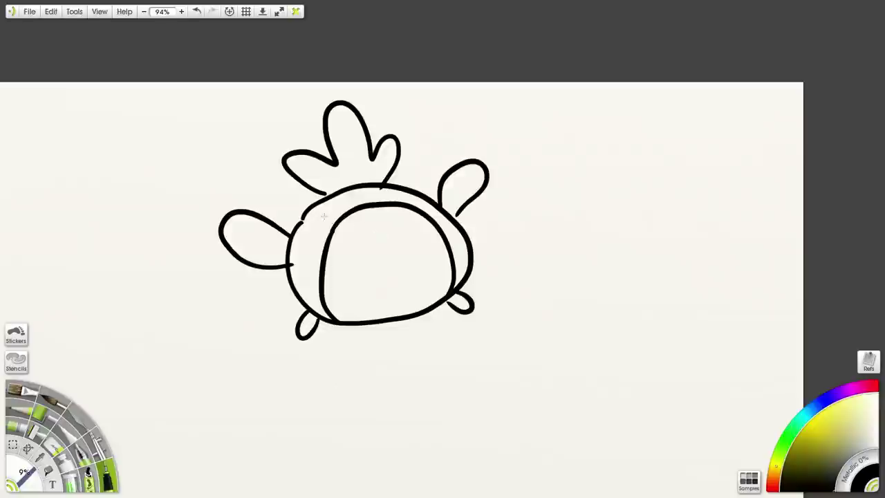
Draw the character's face with a V-shaped forehead marking, two oval eyes with highlights, a small nose and a toothy smile
{"action": "mouse_move", "coordinate": [344, 217]}
{"action": "left_mouse_down"}
{"action": "mouse_move", "coordinate": [384, 254]}
{"action": "mouse_move", "coordinate": [407, 207]}
{"action": "left_mouse_up"}
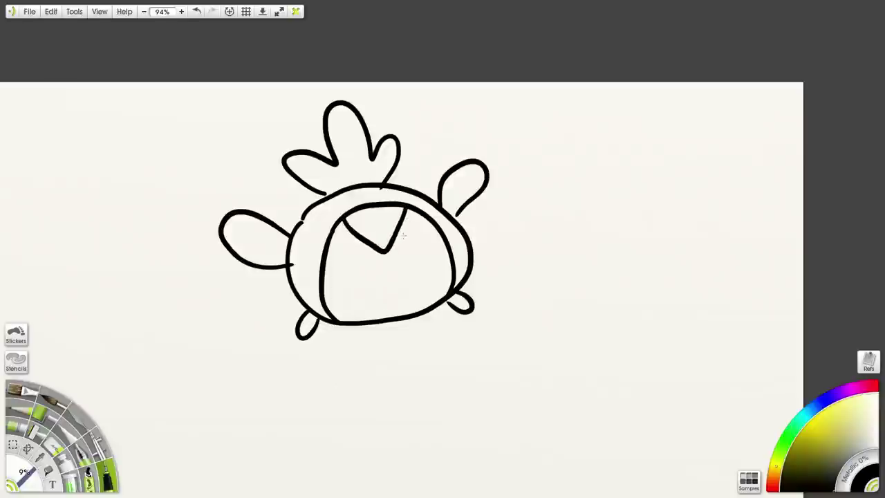
{"action": "mouse_move", "coordinate": [343, 266]}
{"action": "left_mouse_down"}
{"action": "mouse_move", "coordinate": [346, 251]}
{"action": "mouse_move", "coordinate": [344, 257]}
{"action": "left_mouse_up"}
{"action": "mouse_move", "coordinate": [412, 245]}
{"action": "left_mouse_down"}
{"action": "mouse_move", "coordinate": [416, 271]}
{"action": "mouse_move", "coordinate": [413, 239]}
{"action": "left_mouse_up"}
{"action": "left_click_drag", "start_coordinate": [353, 259], "coordinate": [361, 260]}
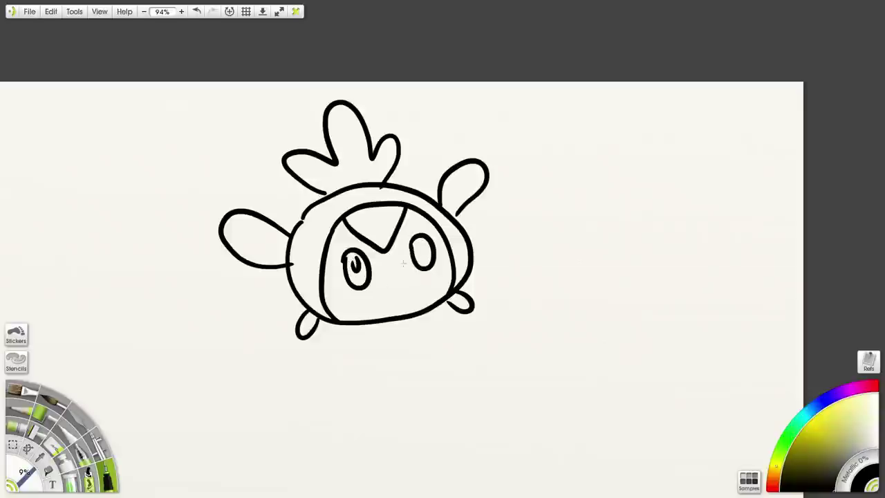
{"action": "left_click_drag", "start_coordinate": [415, 244], "coordinate": [422, 243]}
{"action": "mouse_move", "coordinate": [386, 275]}
{"action": "left_mouse_down"}
{"action": "mouse_move", "coordinate": [415, 267]}
{"action": "mouse_move", "coordinate": [385, 276]}
{"action": "mouse_move", "coordinate": [433, 281]}
{"action": "mouse_move", "coordinate": [401, 298]}
{"action": "left_mouse_up"}
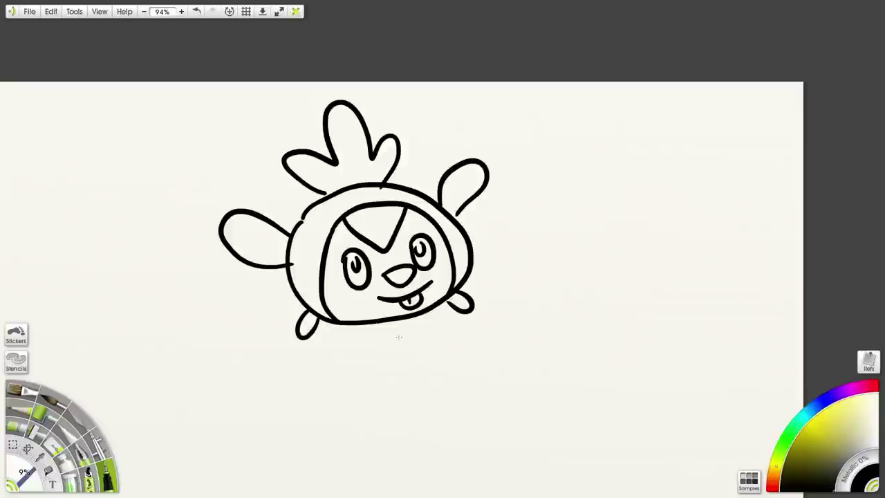
Draw a rounded body with a belly outline, one lowered arm and one raised arm, with finger lines on both paws
{"action": "left_click_drag", "start_coordinate": [402, 371], "coordinate": [399, 364]}
{"action": "mouse_move", "coordinate": [420, 306]}
{"action": "left_mouse_down"}
{"action": "mouse_move", "coordinate": [424, 410]}
{"action": "mouse_move", "coordinate": [387, 419]}
{"action": "mouse_move", "coordinate": [366, 408]}
{"action": "mouse_move", "coordinate": [353, 383]}
{"action": "mouse_move", "coordinate": [358, 327]}
{"action": "mouse_move", "coordinate": [333, 397]}
{"action": "mouse_move", "coordinate": [298, 403]}
{"action": "mouse_move", "coordinate": [282, 377]}
{"action": "mouse_move", "coordinate": [333, 319]}
{"action": "left_mouse_up"}
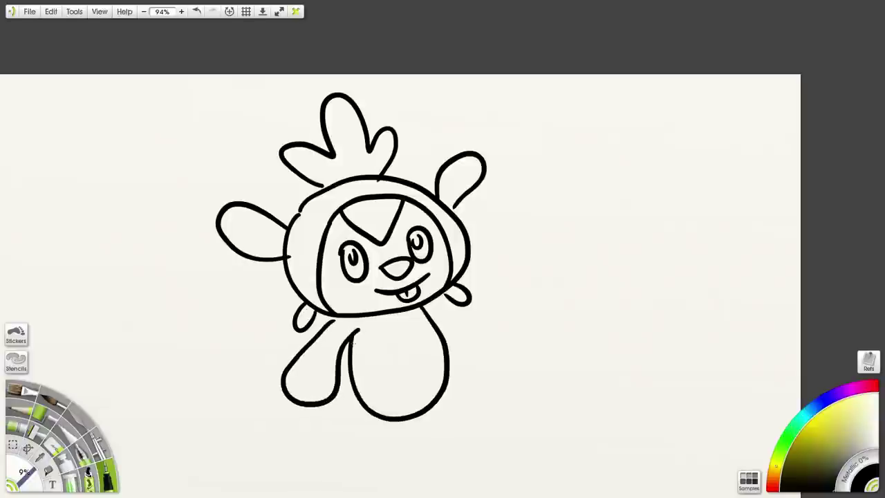
{"action": "mouse_move", "coordinate": [429, 301]}
{"action": "left_mouse_down"}
{"action": "mouse_move", "coordinate": [468, 330]}
{"action": "mouse_move", "coordinate": [521, 299]}
{"action": "mouse_move", "coordinate": [507, 356]}
{"action": "mouse_move", "coordinate": [472, 362]}
{"action": "mouse_move", "coordinate": [442, 341]}
{"action": "left_mouse_up"}
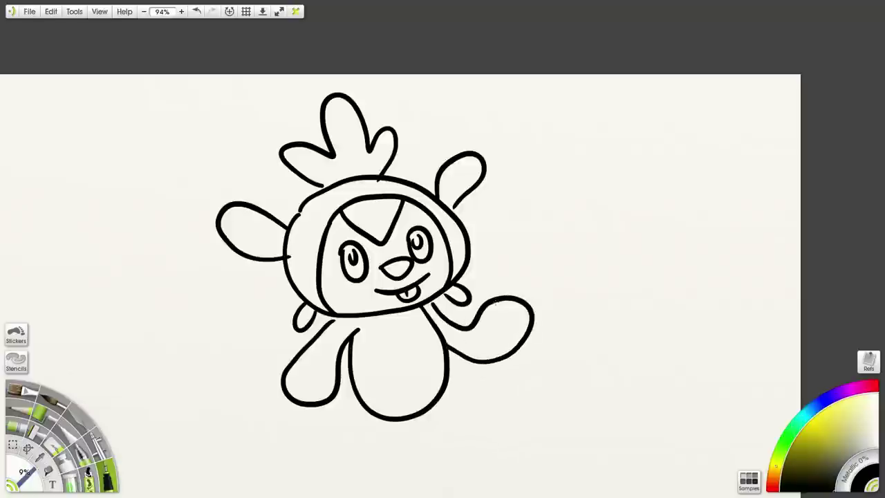
{"action": "left_click_drag", "start_coordinate": [497, 303], "coordinate": [492, 324]}
{"action": "left_click_drag", "start_coordinate": [517, 304], "coordinate": [511, 325]}
{"action": "mouse_move", "coordinate": [320, 385]}
{"action": "left_mouse_down"}
{"action": "mouse_move", "coordinate": [318, 401]}
{"action": "mouse_move", "coordinate": [289, 397]}
{"action": "left_mouse_up"}
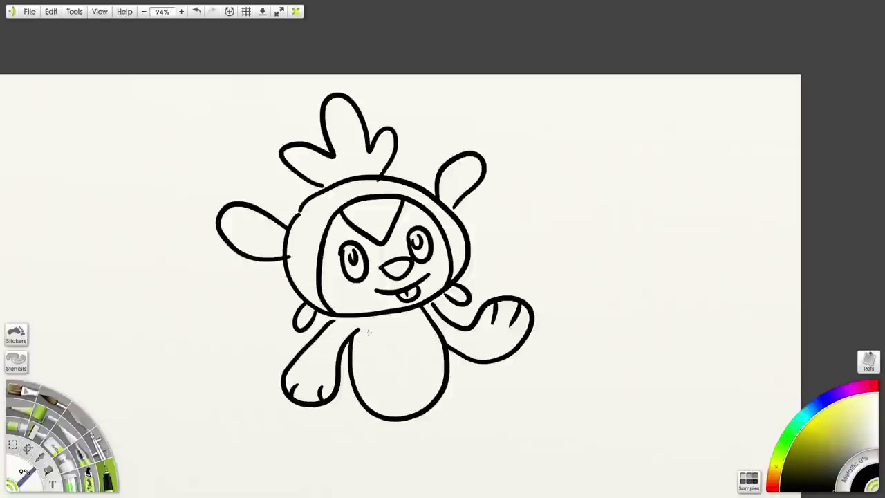
{"action": "mouse_move", "coordinate": [358, 331]}
{"action": "left_mouse_down"}
{"action": "mouse_move", "coordinate": [336, 323]}
{"action": "mouse_move", "coordinate": [367, 381]}
{"action": "mouse_move", "coordinate": [396, 404]}
{"action": "mouse_move", "coordinate": [431, 406]}
{"action": "left_mouse_up"}
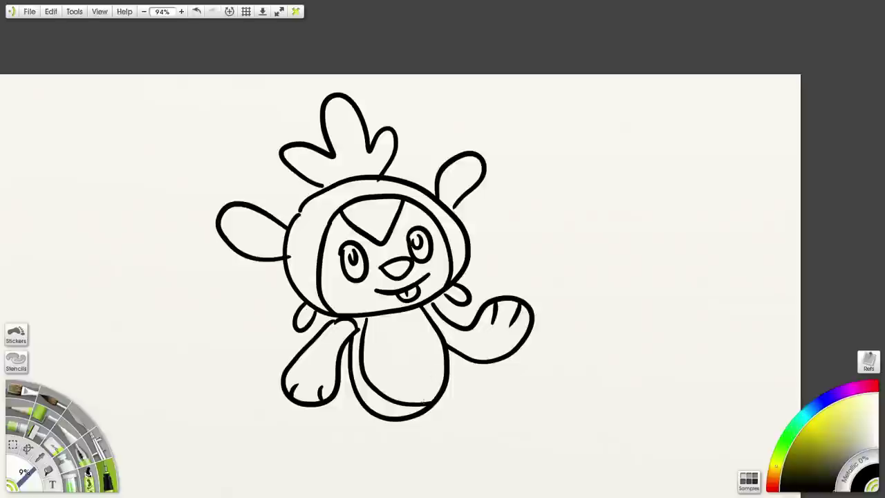
Draw two feet with toe markings beneath the body and a pointed, banded tail behind it
{"action": "mouse_move", "coordinate": [447, 393]}
{"action": "left_mouse_down"}
{"action": "mouse_move", "coordinate": [509, 424]}
{"action": "mouse_move", "coordinate": [464, 436]}
{"action": "mouse_move", "coordinate": [422, 417]}
{"action": "left_mouse_up"}
{"action": "mouse_move", "coordinate": [508, 420]}
{"action": "left_mouse_down"}
{"action": "mouse_move", "coordinate": [476, 411]}
{"action": "mouse_move", "coordinate": [471, 435]}
{"action": "left_mouse_up"}
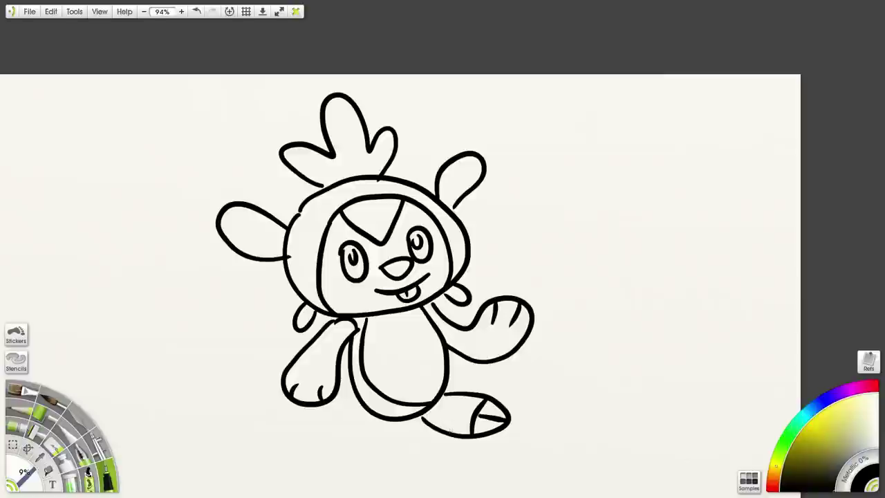
{"action": "mouse_move", "coordinate": [456, 422]}
{"action": "left_mouse_down"}
{"action": "mouse_move", "coordinate": [423, 416]}
{"action": "mouse_move", "coordinate": [367, 477]}
{"action": "mouse_move", "coordinate": [336, 463]}
{"action": "mouse_move", "coordinate": [365, 408]}
{"action": "left_mouse_up"}
{"action": "mouse_move", "coordinate": [378, 462]}
{"action": "left_mouse_down"}
{"action": "mouse_move", "coordinate": [342, 450]}
{"action": "mouse_move", "coordinate": [356, 475]}
{"action": "left_mouse_up"}
{"action": "left_click_drag", "start_coordinate": [382, 427], "coordinate": [380, 449]}
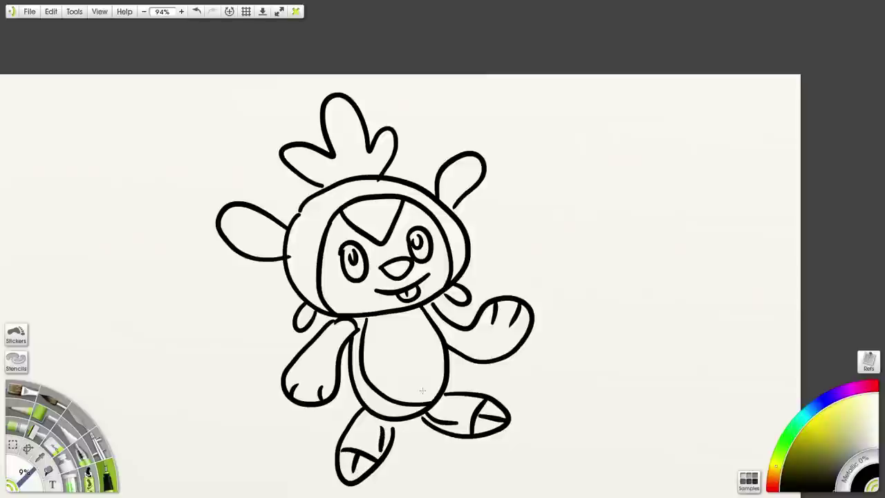
{"action": "mouse_move", "coordinate": [353, 400]}
{"action": "left_mouse_down"}
{"action": "mouse_move", "coordinate": [267, 422]}
{"action": "mouse_move", "coordinate": [319, 440]}
{"action": "mouse_move", "coordinate": [343, 437]}
{"action": "mouse_move", "coordinate": [315, 437]}
{"action": "left_mouse_up"}
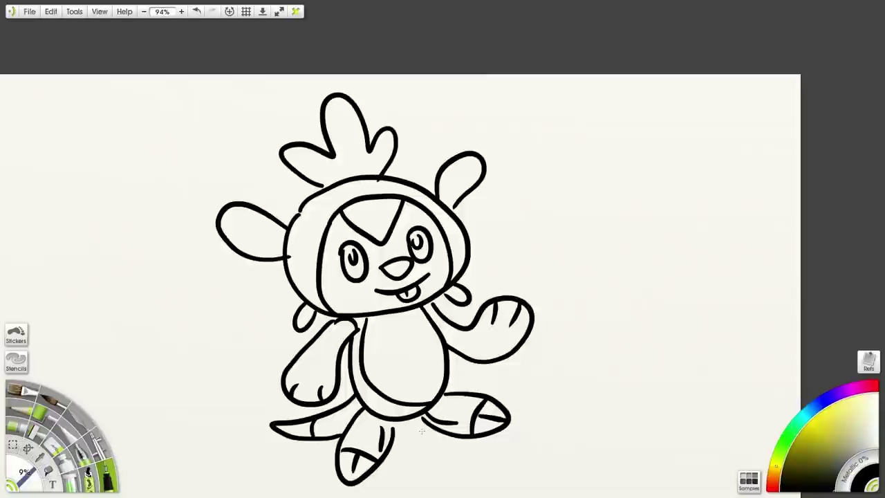
{"action": "scroll", "coordinate": [421, 430], "scroll_direction": "down", "scroll_amount": 5}
{"action": "scroll", "coordinate": [426, 359], "scroll_direction": "up", "scroll_amount": 5}
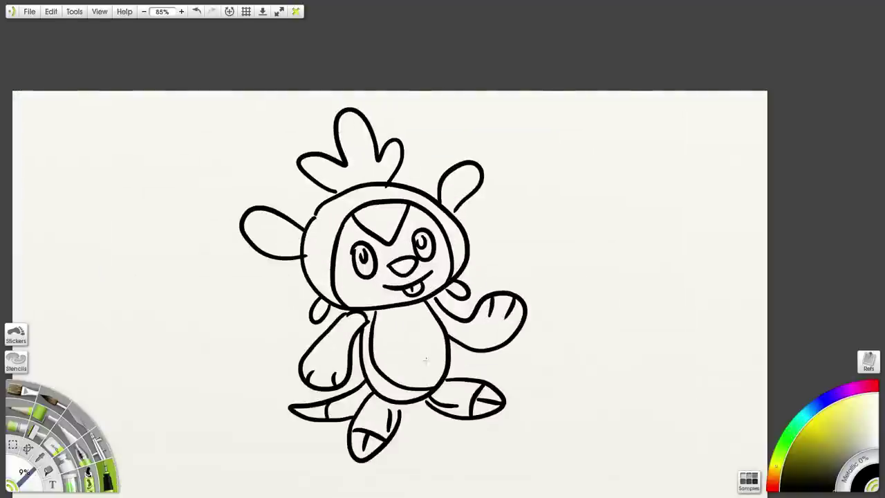
{"action": "scroll", "coordinate": [426, 359], "scroll_direction": "up", "scroll_amount": 1}
{"action": "left_click_drag", "start_coordinate": [516, 378], "coordinate": [512, 351]}
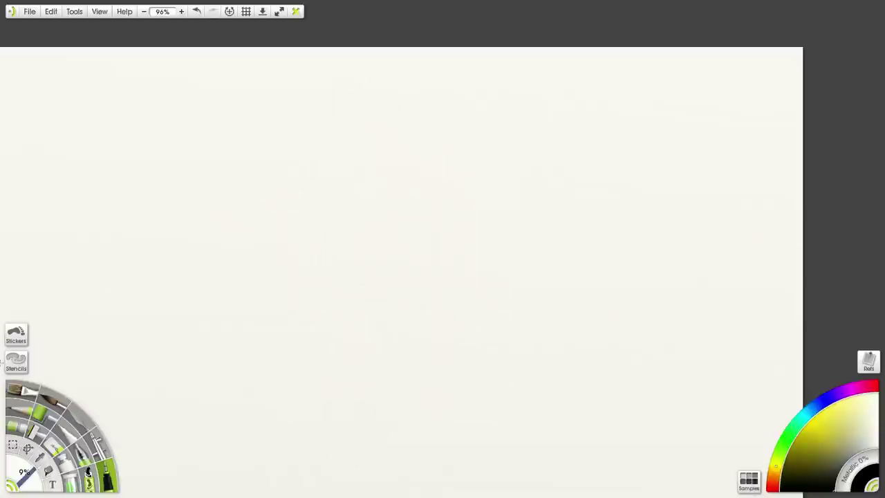
Switch to the fine pointed paintbrush and choose a muted teal-blue colour
{"action": "left_click", "coordinate": [54, 399]}
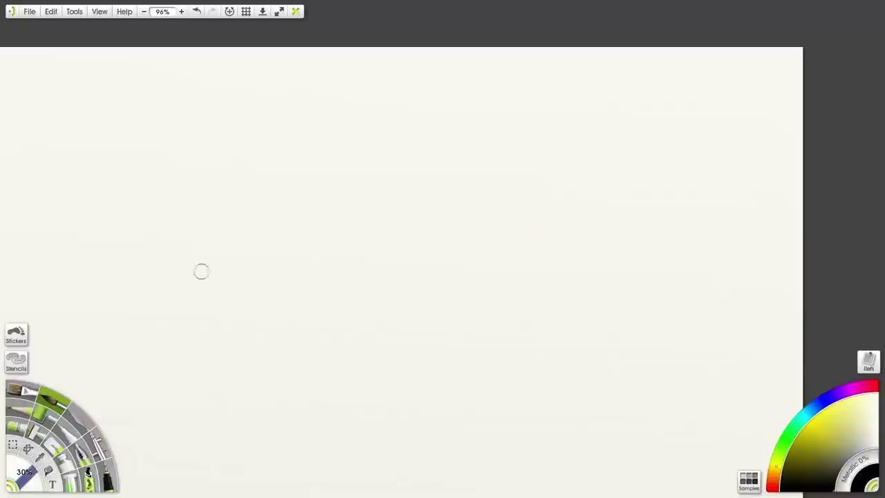
{"action": "left_click_drag", "start_coordinate": [265, 344], "coordinate": [328, 308]}
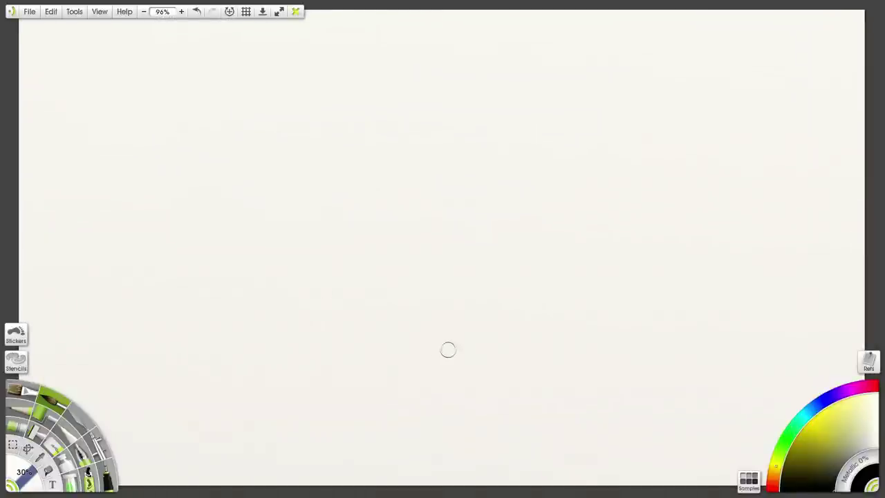
{"action": "left_click", "coordinate": [787, 441]}
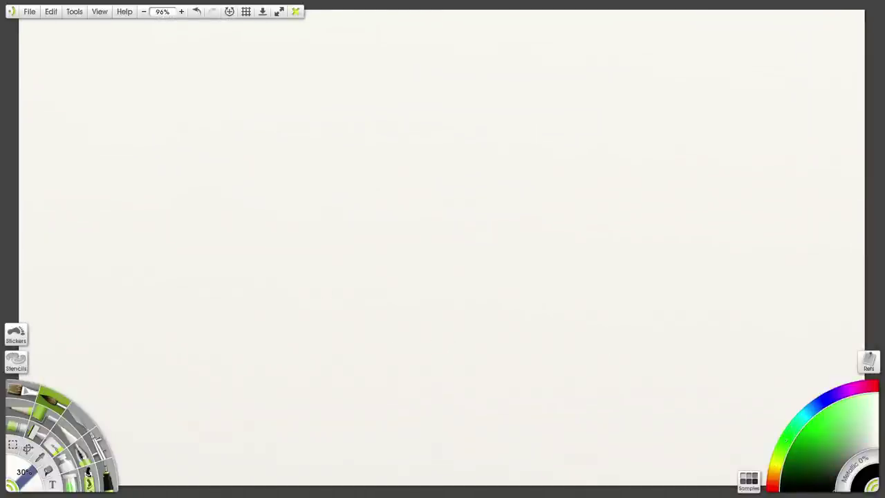
{"action": "left_click", "coordinate": [809, 412]}
{"action": "left_click", "coordinate": [834, 445]}
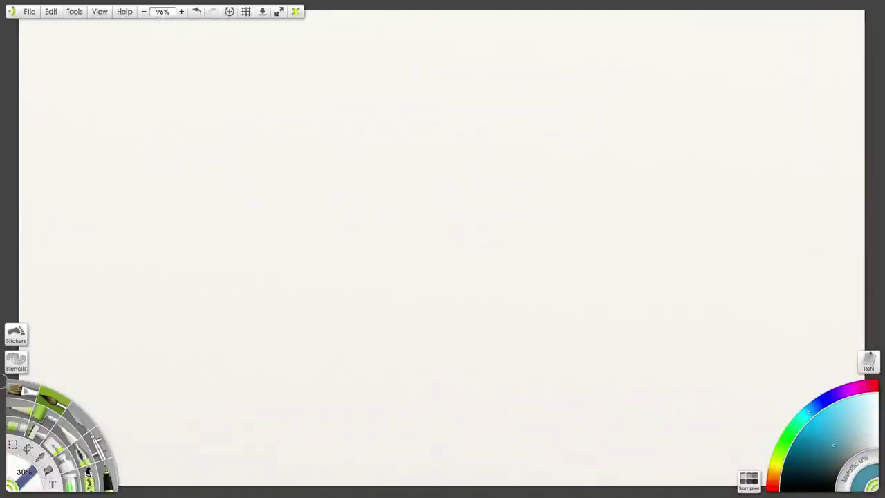
Enlarge the brush to 84% and block in the upper part of the blank canvas with diagonal teal strokes
{"action": "left_click_drag", "start_coordinate": [27, 477], "coordinate": [43, 459]}
{"action": "left_click_drag", "start_coordinate": [440, 146], "coordinate": [427, 189]}
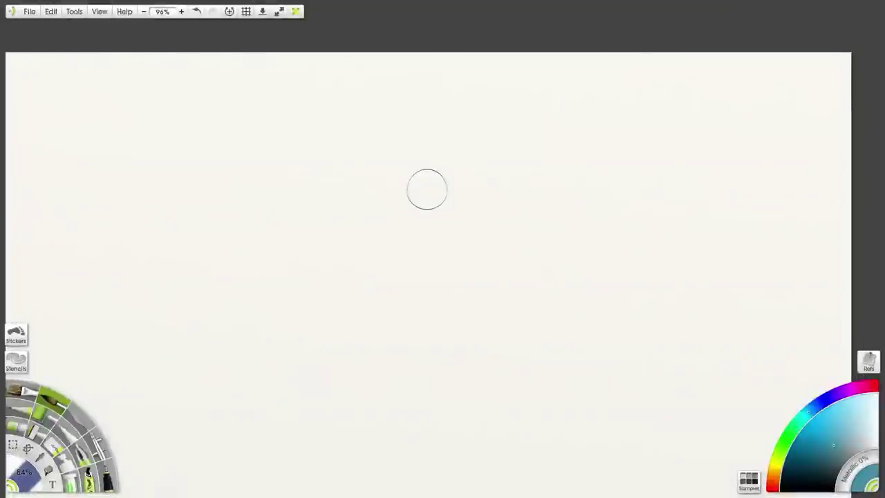
{"action": "scroll", "coordinate": [426, 190], "scroll_direction": "down", "scroll_amount": 3}
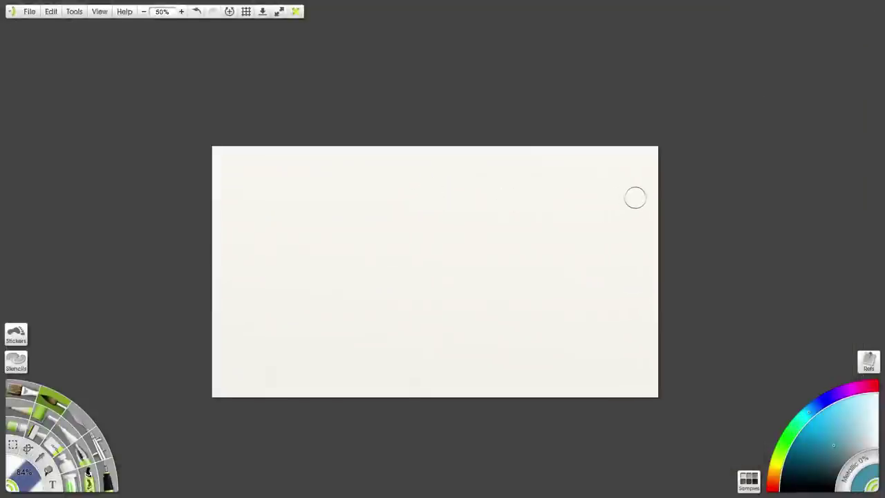
{"action": "mouse_move", "coordinate": [649, 182]}
{"action": "left_mouse_down"}
{"action": "mouse_move", "coordinate": [592, 239]}
{"action": "mouse_move", "coordinate": [645, 156]}
{"action": "mouse_move", "coordinate": [643, 130]}
{"action": "mouse_move", "coordinate": [464, 250]}
{"action": "mouse_move", "coordinate": [468, 236]}
{"action": "mouse_move", "coordinate": [446, 245]}
{"action": "mouse_move", "coordinate": [452, 227]}
{"action": "mouse_move", "coordinate": [437, 233]}
{"action": "mouse_move", "coordinate": [467, 197]}
{"action": "mouse_move", "coordinate": [483, 154]}
{"action": "mouse_move", "coordinate": [459, 170]}
{"action": "mouse_move", "coordinate": [462, 136]}
{"action": "mouse_move", "coordinate": [451, 145]}
{"action": "mouse_move", "coordinate": [447, 124]}
{"action": "mouse_move", "coordinate": [427, 117]}
{"action": "mouse_move", "coordinate": [356, 171]}
{"action": "mouse_move", "coordinate": [368, 144]}
{"action": "mouse_move", "coordinate": [353, 146]}
{"action": "mouse_move", "coordinate": [340, 129]}
{"action": "mouse_move", "coordinate": [197, 219]}
{"action": "mouse_move", "coordinate": [172, 221]}
{"action": "mouse_move", "coordinate": [236, 139]}
{"action": "mouse_move", "coordinate": [359, 122]}
{"action": "mouse_move", "coordinate": [292, 216]}
{"action": "mouse_move", "coordinate": [291, 240]}
{"action": "mouse_move", "coordinate": [300, 251]}
{"action": "mouse_move", "coordinate": [387, 229]}
{"action": "mouse_move", "coordinate": [517, 169]}
{"action": "mouse_move", "coordinate": [599, 160]}
{"action": "mouse_move", "coordinate": [525, 245]}
{"action": "mouse_move", "coordinate": [569, 212]}
{"action": "mouse_move", "coordinate": [594, 159]}
{"action": "mouse_move", "coordinate": [599, 187]}
{"action": "mouse_move", "coordinate": [647, 196]}
{"action": "mouse_move", "coordinate": [618, 251]}
{"action": "mouse_move", "coordinate": [640, 251]}
{"action": "mouse_move", "coordinate": [626, 221]}
{"action": "mouse_move", "coordinate": [594, 228]}
{"action": "mouse_move", "coordinate": [534, 267]}
{"action": "mouse_move", "coordinate": [543, 230]}
{"action": "left_mouse_up"}
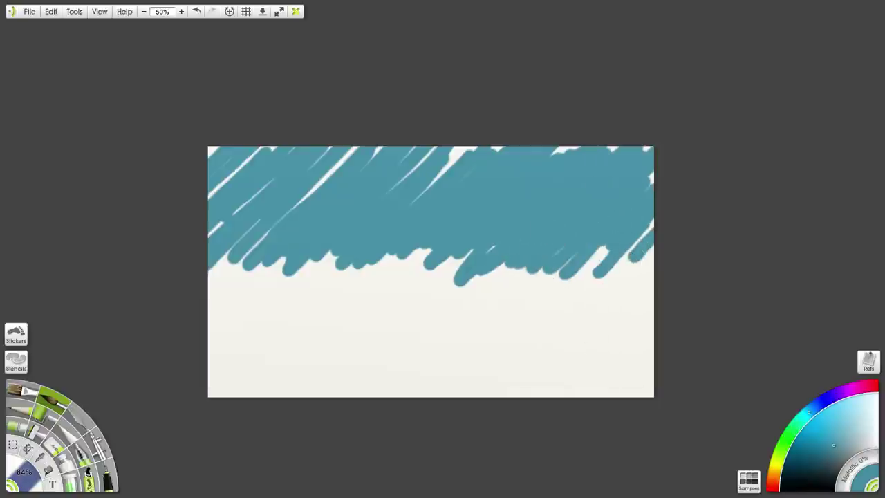
Choose a lighter sky blue, test it over the teal area and undo the test strokes
{"action": "left_click", "coordinate": [843, 425]}
{"action": "mouse_move", "coordinate": [642, 218]}
{"action": "left_mouse_down"}
{"action": "mouse_move", "coordinate": [619, 205]}
{"action": "mouse_move", "coordinate": [540, 235]}
{"action": "left_mouse_up"}
{"action": "key", "text": "ctrl+z"}
{"action": "key", "text": "ctrl+z"}
{"action": "key", "text": "ctrl+z"}
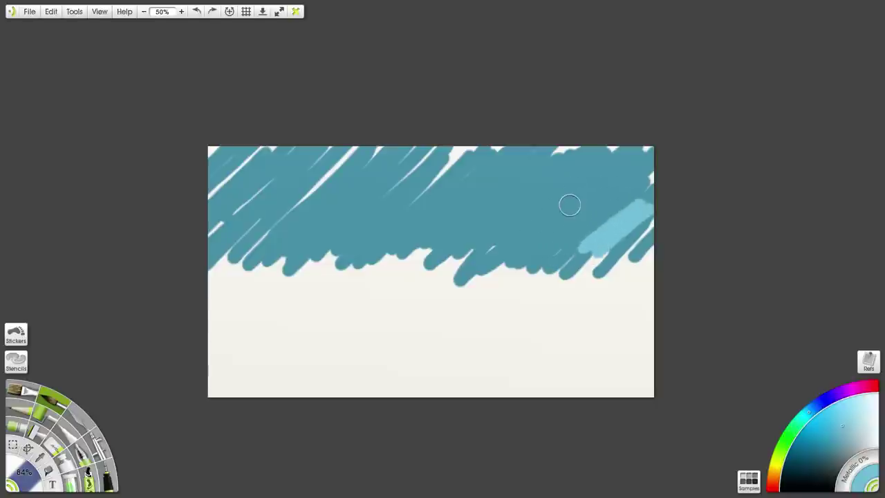
{"action": "key", "text": "ctrl+z"}
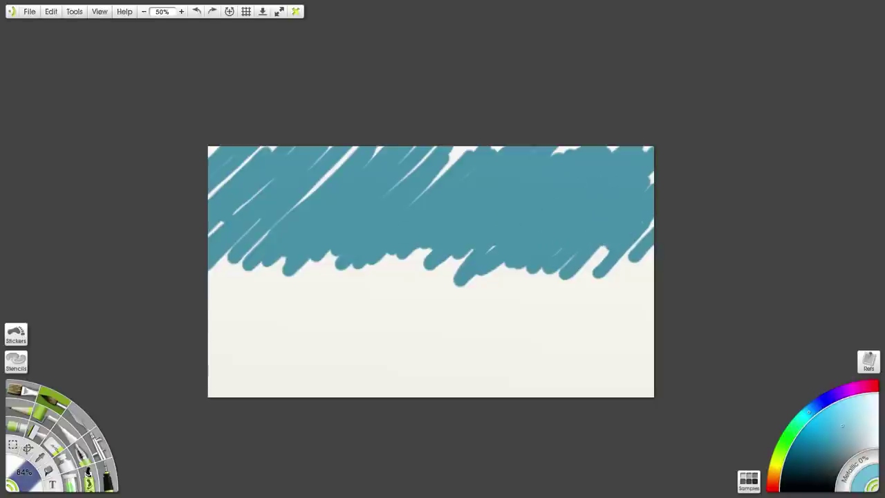
Reduce the brush to 30%, test a stroke, erase the entire canvas and remove the selection
{"action": "left_click_drag", "start_coordinate": [24, 473], "coordinate": [15, 482]}
{"action": "mouse_move", "coordinate": [608, 188]}
{"action": "left_mouse_down"}
{"action": "mouse_move", "coordinate": [567, 237]}
{"action": "mouse_move", "coordinate": [597, 218]}
{"action": "mouse_move", "coordinate": [583, 240]}
{"action": "mouse_move", "coordinate": [540, 251]}
{"action": "mouse_move", "coordinate": [568, 195]}
{"action": "mouse_move", "coordinate": [526, 243]}
{"action": "left_mouse_up"}
{"action": "key", "text": "ctrl+a"}
{"action": "key", "text": "Delete"}
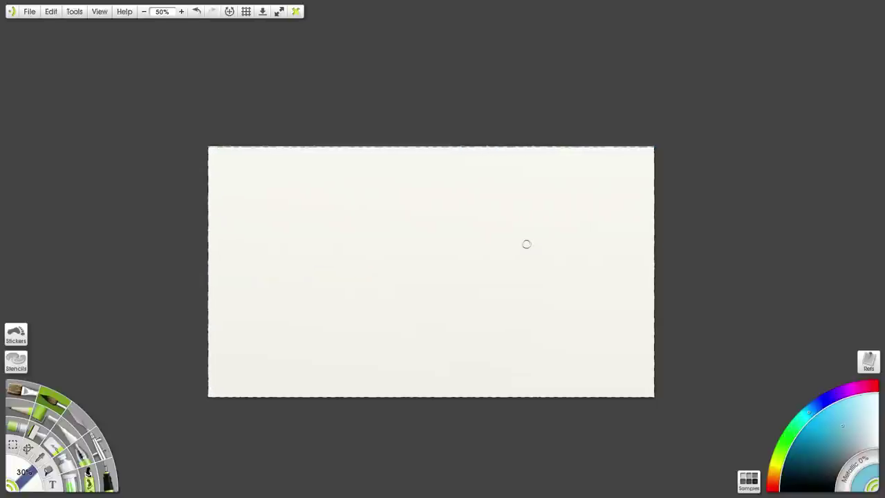
{"action": "key", "text": "ctrl+d"}
Try light-blue sky strokes with the brush at 57% and undo them
{"action": "scroll", "coordinate": [500, 259], "scroll_direction": "up", "scroll_amount": 5}
{"action": "scroll", "coordinate": [499, 266], "scroll_direction": "down", "scroll_amount": 4}
{"action": "scroll", "coordinate": [497, 265], "scroll_direction": "up", "scroll_amount": 5}
{"action": "scroll", "coordinate": [497, 265], "scroll_direction": "down", "scroll_amount": 4}
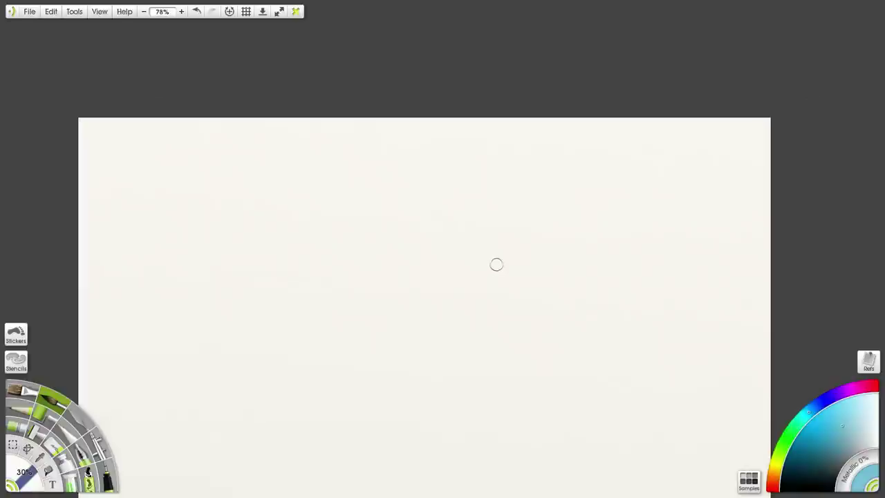
{"action": "left_click_drag", "start_coordinate": [25, 478], "coordinate": [37, 472]}
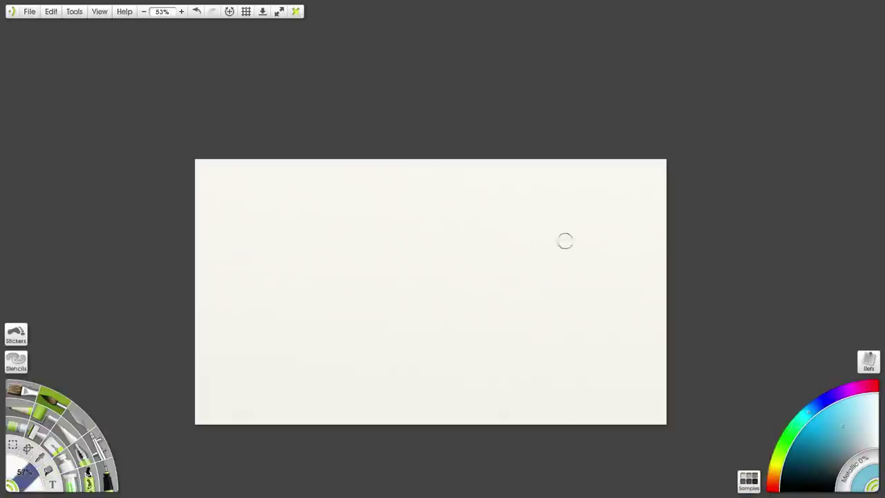
{"action": "mouse_move", "coordinate": [651, 228]}
{"action": "left_mouse_down"}
{"action": "mouse_move", "coordinate": [674, 213]}
{"action": "mouse_move", "coordinate": [598, 242]}
{"action": "mouse_move", "coordinate": [664, 184]}
{"action": "mouse_move", "coordinate": [603, 202]}
{"action": "mouse_move", "coordinate": [533, 247]}
{"action": "mouse_move", "coordinate": [467, 244]}
{"action": "mouse_move", "coordinate": [559, 155]}
{"action": "mouse_move", "coordinate": [425, 260]}
{"action": "left_mouse_up"}
{"action": "key", "text": "ctrl+z"}
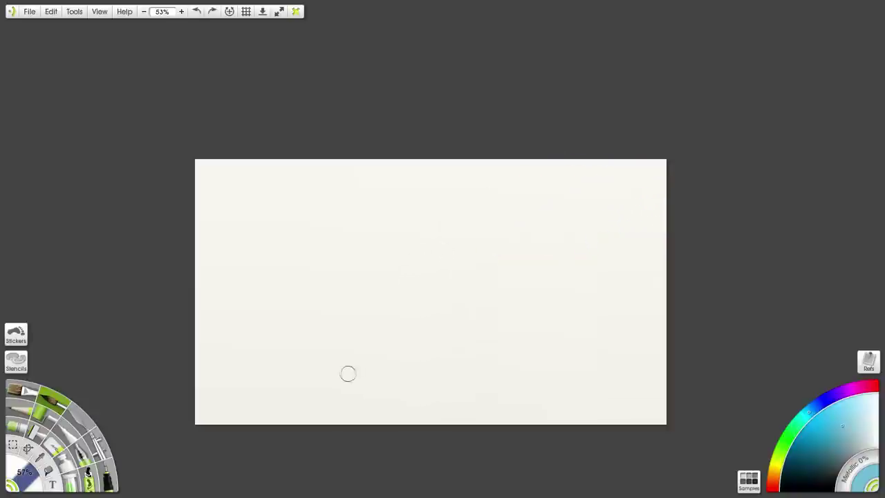
Switch to the wide bristle brush and fill the upper third of the canvas with light-blue sky, enlarging the brush from 50% to 95%
{"action": "left_click", "coordinate": [25, 392]}
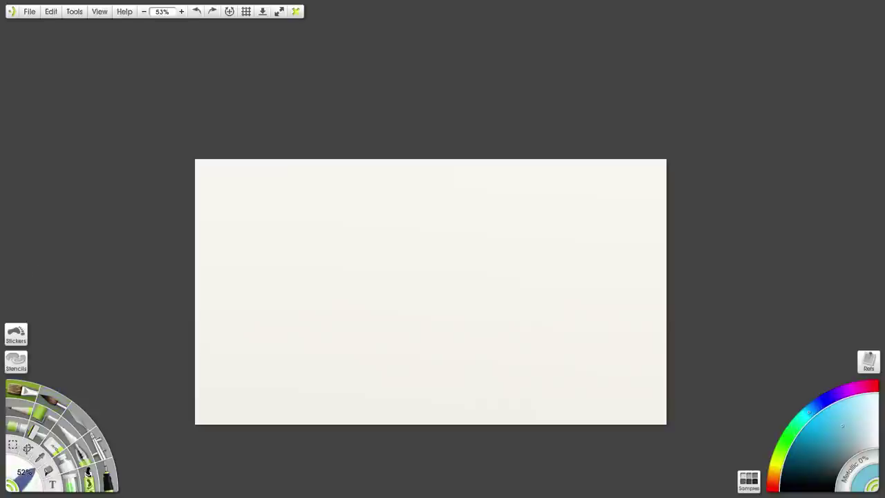
{"action": "key", "text": "bracketleft"}
{"action": "mouse_move", "coordinate": [445, 223]}
{"action": "left_mouse_down"}
{"action": "mouse_move", "coordinate": [497, 188]}
{"action": "mouse_move", "coordinate": [409, 224]}
{"action": "mouse_move", "coordinate": [431, 240]}
{"action": "mouse_move", "coordinate": [653, 182]}
{"action": "mouse_move", "coordinate": [591, 217]}
{"action": "left_mouse_up"}
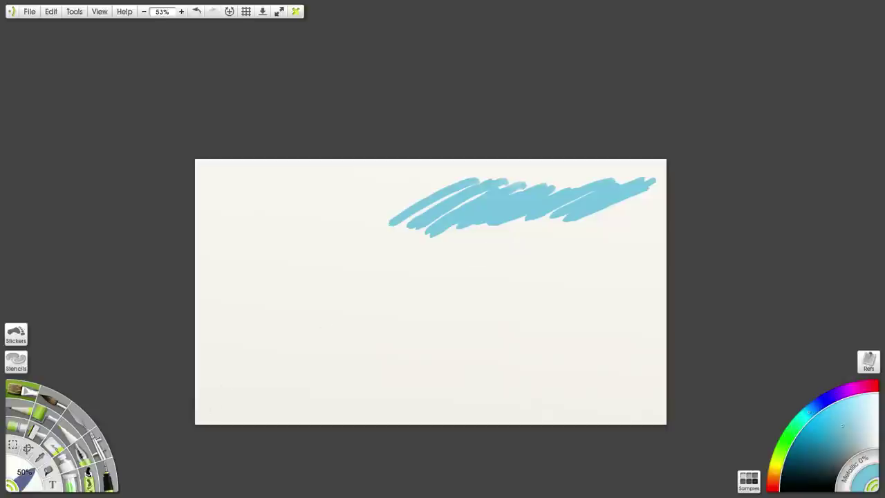
{"action": "left_click_drag", "start_coordinate": [23, 480], "coordinate": [39, 474]}
{"action": "mouse_move", "coordinate": [620, 225]}
{"action": "left_mouse_down"}
{"action": "mouse_move", "coordinate": [684, 209]}
{"action": "mouse_move", "coordinate": [585, 247]}
{"action": "mouse_move", "coordinate": [633, 223]}
{"action": "mouse_move", "coordinate": [674, 151]}
{"action": "mouse_move", "coordinate": [585, 144]}
{"action": "mouse_move", "coordinate": [539, 160]}
{"action": "mouse_move", "coordinate": [547, 146]}
{"action": "mouse_move", "coordinate": [508, 159]}
{"action": "mouse_move", "coordinate": [533, 146]}
{"action": "mouse_move", "coordinate": [515, 170]}
{"action": "mouse_move", "coordinate": [477, 156]}
{"action": "mouse_move", "coordinate": [440, 162]}
{"action": "mouse_move", "coordinate": [462, 181]}
{"action": "left_mouse_up"}
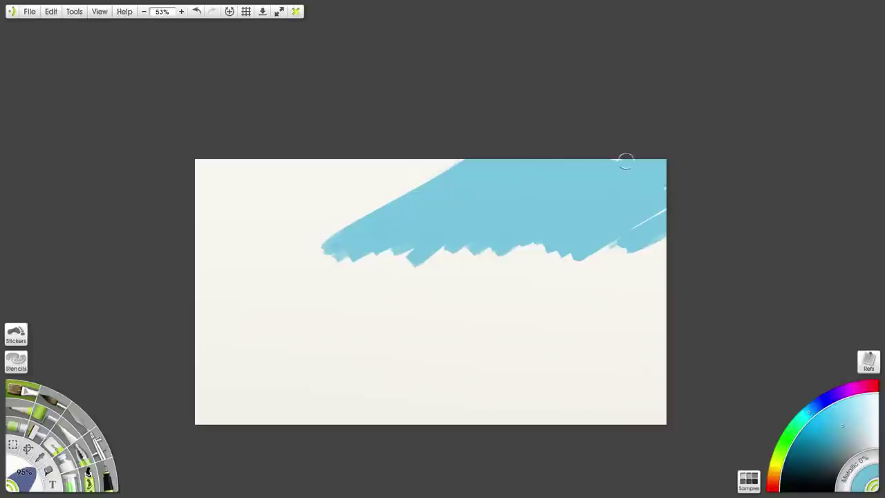
{"action": "mouse_move", "coordinate": [637, 230]}
{"action": "left_mouse_down"}
{"action": "mouse_move", "coordinate": [670, 195]}
{"action": "mouse_move", "coordinate": [662, 214]}
{"action": "mouse_move", "coordinate": [637, 218]}
{"action": "mouse_move", "coordinate": [668, 195]}
{"action": "mouse_move", "coordinate": [654, 237]}
{"action": "mouse_move", "coordinate": [662, 230]}
{"action": "mouse_move", "coordinate": [666, 247]}
{"action": "mouse_move", "coordinate": [655, 237]}
{"action": "mouse_move", "coordinate": [633, 262]}
{"action": "left_mouse_up"}
{"action": "mouse_move", "coordinate": [320, 217]}
{"action": "left_mouse_down"}
{"action": "mouse_move", "coordinate": [424, 178]}
{"action": "mouse_move", "coordinate": [455, 155]}
{"action": "mouse_move", "coordinate": [277, 236]}
{"action": "mouse_move", "coordinate": [366, 181]}
{"action": "mouse_move", "coordinate": [439, 146]}
{"action": "mouse_move", "coordinate": [404, 186]}
{"action": "mouse_move", "coordinate": [280, 249]}
{"action": "mouse_move", "coordinate": [315, 204]}
{"action": "mouse_move", "coordinate": [218, 250]}
{"action": "mouse_move", "coordinate": [312, 193]}
{"action": "mouse_move", "coordinate": [338, 162]}
{"action": "mouse_move", "coordinate": [329, 161]}
{"action": "mouse_move", "coordinate": [343, 161]}
{"action": "mouse_move", "coordinate": [251, 209]}
{"action": "mouse_move", "coordinate": [293, 185]}
{"action": "mouse_move", "coordinate": [179, 228]}
{"action": "mouse_move", "coordinate": [168, 224]}
{"action": "mouse_move", "coordinate": [176, 204]}
{"action": "mouse_move", "coordinate": [176, 221]}
{"action": "mouse_move", "coordinate": [172, 210]}
{"action": "mouse_move", "coordinate": [211, 193]}
{"action": "mouse_move", "coordinate": [225, 175]}
{"action": "mouse_move", "coordinate": [206, 170]}
{"action": "mouse_move", "coordinate": [268, 147]}
{"action": "mouse_move", "coordinate": [227, 169]}
{"action": "mouse_move", "coordinate": [179, 165]}
{"action": "mouse_move", "coordinate": [247, 161]}
{"action": "mouse_move", "coordinate": [251, 149]}
{"action": "mouse_move", "coordinate": [196, 218]}
{"action": "mouse_move", "coordinate": [218, 227]}
{"action": "mouse_move", "coordinate": [216, 250]}
{"action": "left_mouse_up"}
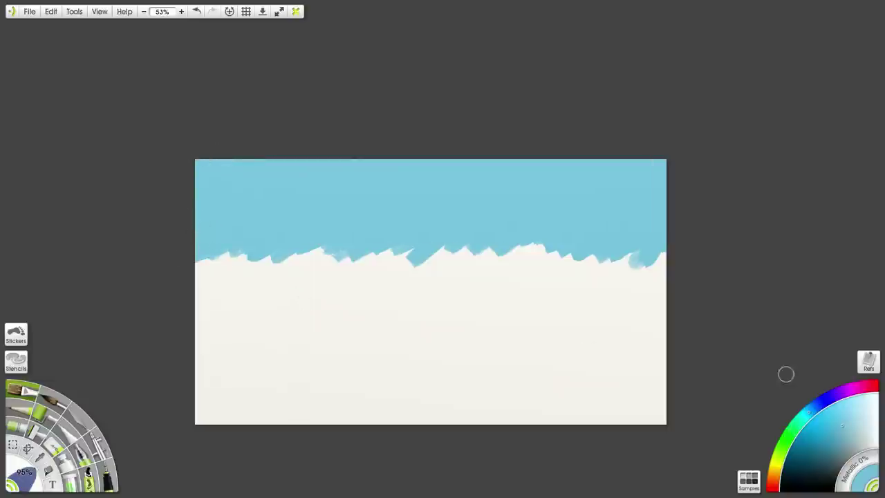
Paint a grey mountain range with uneven peaks across the full width of the sky's lower edge
{"action": "left_click", "coordinate": [848, 455]}
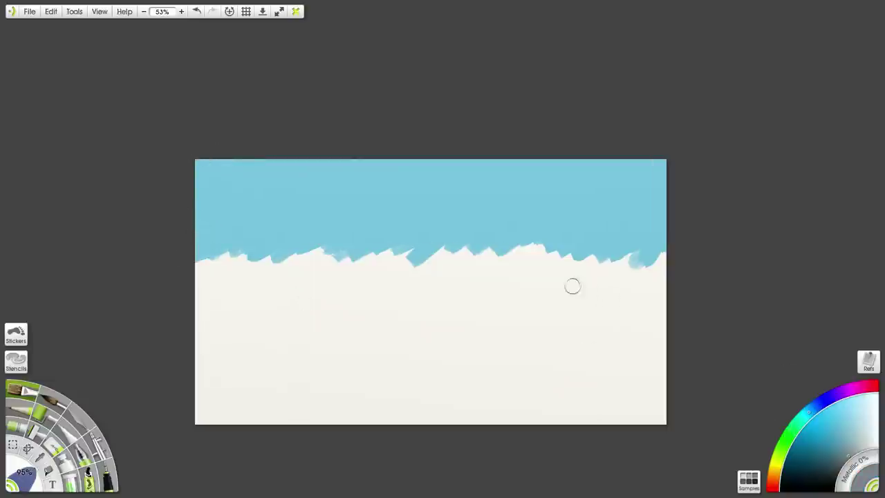
{"action": "mouse_move", "coordinate": [521, 270]}
{"action": "left_mouse_down"}
{"action": "mouse_move", "coordinate": [549, 229]}
{"action": "mouse_move", "coordinate": [561, 268]}
{"action": "mouse_move", "coordinate": [542, 254]}
{"action": "mouse_move", "coordinate": [570, 270]}
{"action": "mouse_move", "coordinate": [585, 244]}
{"action": "mouse_move", "coordinate": [601, 263]}
{"action": "mouse_move", "coordinate": [598, 275]}
{"action": "mouse_move", "coordinate": [579, 263]}
{"action": "mouse_move", "coordinate": [613, 247]}
{"action": "mouse_move", "coordinate": [621, 223]}
{"action": "mouse_move", "coordinate": [608, 259]}
{"action": "mouse_move", "coordinate": [622, 223]}
{"action": "mouse_move", "coordinate": [648, 230]}
{"action": "mouse_move", "coordinate": [636, 207]}
{"action": "mouse_move", "coordinate": [625, 212]}
{"action": "mouse_move", "coordinate": [644, 231]}
{"action": "mouse_move", "coordinate": [631, 265]}
{"action": "mouse_move", "coordinate": [625, 241]}
{"action": "mouse_move", "coordinate": [610, 258]}
{"action": "mouse_move", "coordinate": [616, 230]}
{"action": "mouse_move", "coordinate": [599, 275]}
{"action": "mouse_move", "coordinate": [504, 269]}
{"action": "mouse_move", "coordinate": [509, 242]}
{"action": "mouse_move", "coordinate": [514, 251]}
{"action": "mouse_move", "coordinate": [496, 246]}
{"action": "mouse_move", "coordinate": [489, 269]}
{"action": "mouse_move", "coordinate": [507, 247]}
{"action": "mouse_move", "coordinate": [499, 268]}
{"action": "mouse_move", "coordinate": [471, 250]}
{"action": "mouse_move", "coordinate": [491, 253]}
{"action": "mouse_move", "coordinate": [465, 256]}
{"action": "mouse_move", "coordinate": [459, 267]}
{"action": "mouse_move", "coordinate": [462, 257]}
{"action": "mouse_move", "coordinate": [478, 264]}
{"action": "mouse_move", "coordinate": [477, 241]}
{"action": "mouse_move", "coordinate": [503, 249]}
{"action": "mouse_move", "coordinate": [479, 243]}
{"action": "mouse_move", "coordinate": [462, 224]}
{"action": "mouse_move", "coordinate": [471, 209]}
{"action": "mouse_move", "coordinate": [457, 212]}
{"action": "mouse_move", "coordinate": [424, 260]}
{"action": "mouse_move", "coordinate": [467, 228]}
{"action": "mouse_move", "coordinate": [476, 255]}
{"action": "mouse_move", "coordinate": [487, 256]}
{"action": "mouse_move", "coordinate": [455, 233]}
{"action": "mouse_move", "coordinate": [416, 251]}
{"action": "mouse_move", "coordinate": [428, 276]}
{"action": "mouse_move", "coordinate": [426, 261]}
{"action": "mouse_move", "coordinate": [411, 257]}
{"action": "mouse_move", "coordinate": [405, 270]}
{"action": "mouse_move", "coordinate": [391, 255]}
{"action": "mouse_move", "coordinate": [349, 266]}
{"action": "mouse_move", "coordinate": [307, 251]}
{"action": "mouse_move", "coordinate": [277, 265]}
{"action": "mouse_move", "coordinate": [346, 268]}
{"action": "mouse_move", "coordinate": [250, 260]}
{"action": "mouse_move", "coordinate": [224, 233]}
{"action": "mouse_move", "coordinate": [232, 244]}
{"action": "mouse_move", "coordinate": [205, 277]}
{"action": "mouse_move", "coordinate": [230, 248]}
{"action": "mouse_move", "coordinate": [195, 263]}
{"action": "mouse_move", "coordinate": [189, 256]}
{"action": "mouse_move", "coordinate": [309, 255]}
{"action": "mouse_move", "coordinate": [295, 233]}
{"action": "mouse_move", "coordinate": [327, 273]}
{"action": "left_mouse_up"}
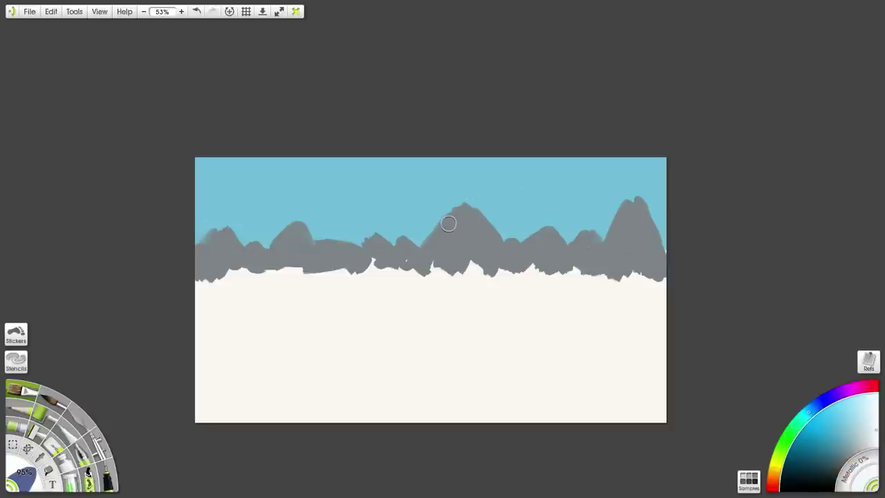
Paint white snow on the tall central mountain at 95% brush size and on the peaks to its right at 50%
{"action": "mouse_move", "coordinate": [453, 219]}
{"action": "left_mouse_down"}
{"action": "mouse_move", "coordinate": [473, 211]}
{"action": "mouse_move", "coordinate": [487, 224]}
{"action": "mouse_move", "coordinate": [467, 211]}
{"action": "left_mouse_up"}
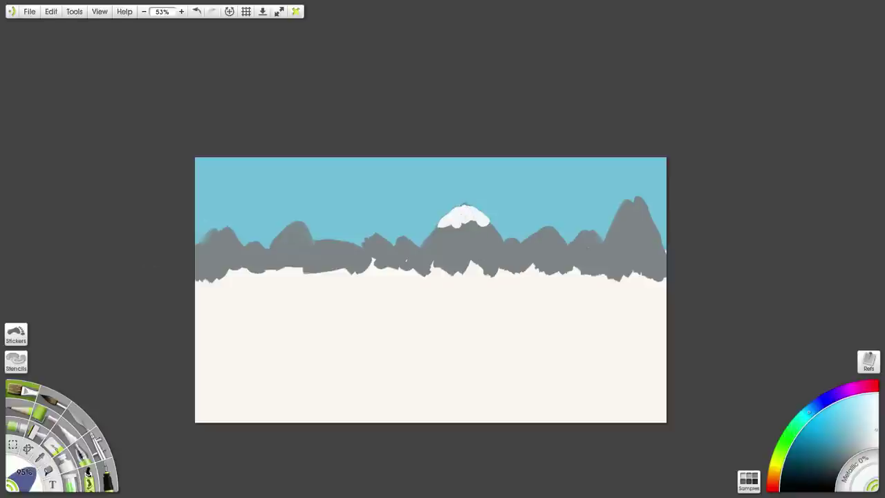
{"action": "scroll", "coordinate": [443, 277], "scroll_direction": "up", "scroll_amount": 1}
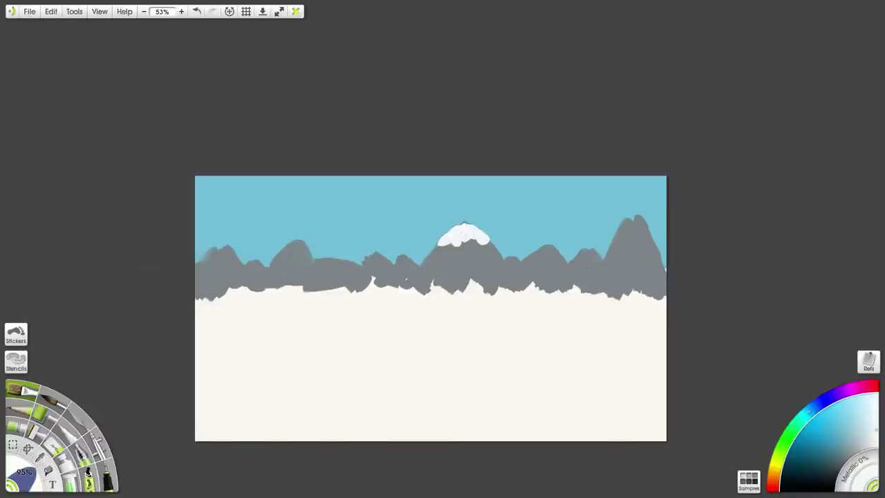
{"action": "left_click_drag", "start_coordinate": [29, 473], "coordinate": [19, 481]}
{"action": "mouse_move", "coordinate": [635, 229]}
{"action": "left_mouse_down"}
{"action": "mouse_move", "coordinate": [619, 239]}
{"action": "mouse_move", "coordinate": [633, 225]}
{"action": "mouse_move", "coordinate": [644, 243]}
{"action": "mouse_move", "coordinate": [651, 238]}
{"action": "mouse_move", "coordinate": [639, 219]}
{"action": "mouse_move", "coordinate": [620, 233]}
{"action": "left_mouse_up"}
{"action": "mouse_move", "coordinate": [581, 256]}
{"action": "left_mouse_down"}
{"action": "mouse_move", "coordinate": [588, 247]}
{"action": "mouse_move", "coordinate": [592, 257]}
{"action": "mouse_move", "coordinate": [529, 259]}
{"action": "mouse_move", "coordinate": [546, 244]}
{"action": "mouse_move", "coordinate": [565, 265]}
{"action": "left_mouse_up"}
{"action": "mouse_move", "coordinate": [551, 275]}
{"action": "left_mouse_down"}
{"action": "mouse_move", "coordinate": [546, 262]}
{"action": "mouse_move", "coordinate": [512, 250]}
{"action": "left_mouse_up"}
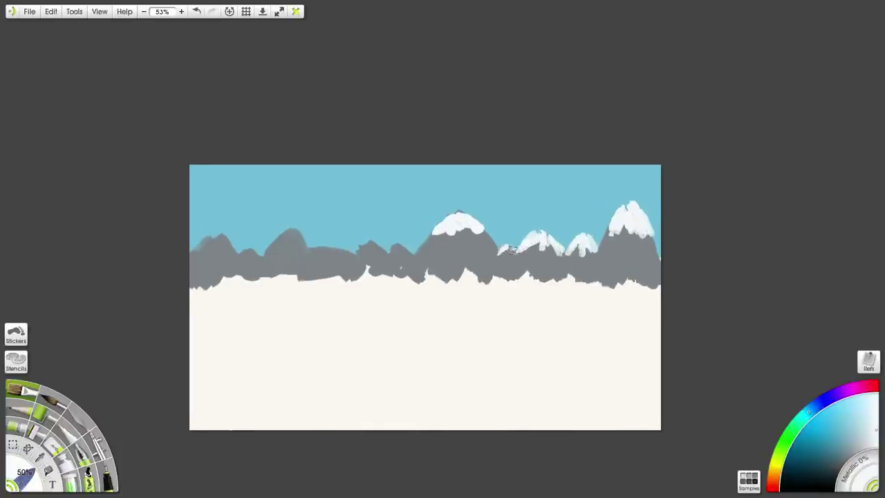
Paint white snow down the central mountain's left slope and along all the peaks to its left, out to the canvas edge
{"action": "mouse_move", "coordinate": [462, 221]}
{"action": "left_mouse_down"}
{"action": "mouse_move", "coordinate": [437, 237]}
{"action": "mouse_move", "coordinate": [456, 217]}
{"action": "mouse_move", "coordinate": [433, 246]}
{"action": "mouse_move", "coordinate": [464, 220]}
{"action": "mouse_move", "coordinate": [445, 241]}
{"action": "mouse_move", "coordinate": [404, 244]}
{"action": "mouse_move", "coordinate": [406, 230]}
{"action": "mouse_move", "coordinate": [388, 246]}
{"action": "mouse_move", "coordinate": [397, 227]}
{"action": "mouse_move", "coordinate": [375, 246]}
{"action": "mouse_move", "coordinate": [375, 232]}
{"action": "mouse_move", "coordinate": [384, 243]}
{"action": "mouse_move", "coordinate": [364, 232]}
{"action": "mouse_move", "coordinate": [354, 249]}
{"action": "left_mouse_up"}
{"action": "left_click_drag", "start_coordinate": [357, 376], "coordinate": [356, 222]}
{"action": "left_click_drag", "start_coordinate": [384, 149], "coordinate": [349, 271]}
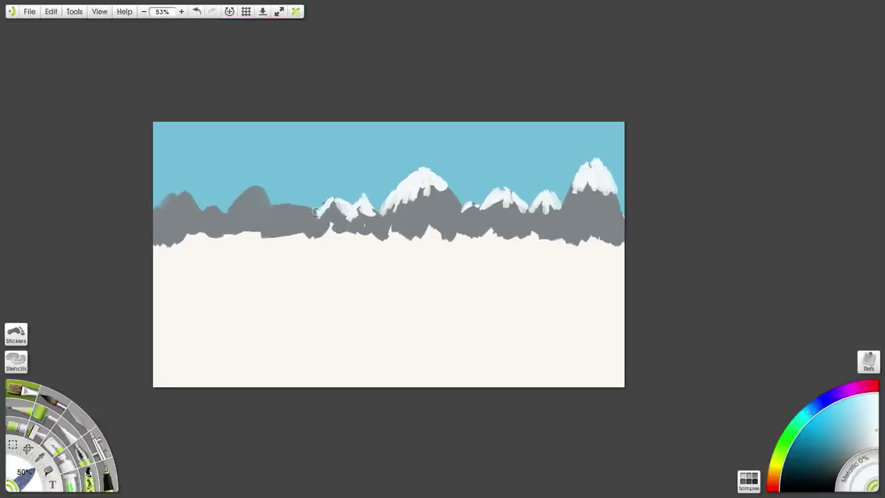
{"action": "mouse_move", "coordinate": [316, 213]}
{"action": "left_mouse_down"}
{"action": "mouse_move", "coordinate": [266, 204]}
{"action": "mouse_move", "coordinate": [274, 210]}
{"action": "mouse_move", "coordinate": [260, 189]}
{"action": "mouse_move", "coordinate": [242, 190]}
{"action": "mouse_move", "coordinate": [205, 212]}
{"action": "mouse_move", "coordinate": [234, 208]}
{"action": "mouse_move", "coordinate": [196, 205]}
{"action": "mouse_move", "coordinate": [210, 220]}
{"action": "mouse_move", "coordinate": [191, 197]}
{"action": "mouse_move", "coordinate": [163, 202]}
{"action": "mouse_move", "coordinate": [165, 188]}
{"action": "mouse_move", "coordinate": [154, 209]}
{"action": "mouse_move", "coordinate": [192, 194]}
{"action": "left_mouse_up"}
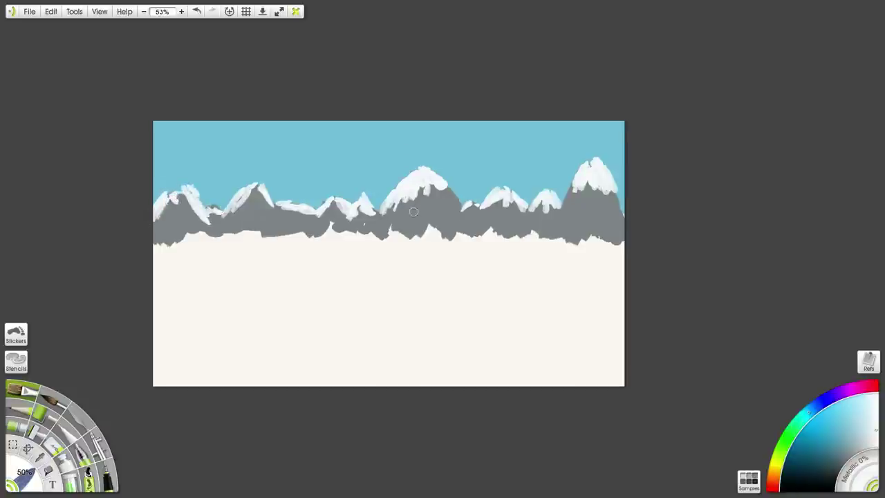
{"action": "mouse_move", "coordinate": [414, 212]}
{"action": "left_mouse_down"}
{"action": "mouse_move", "coordinate": [373, 236]}
{"action": "mouse_move", "coordinate": [435, 219]}
{"action": "left_mouse_up"}
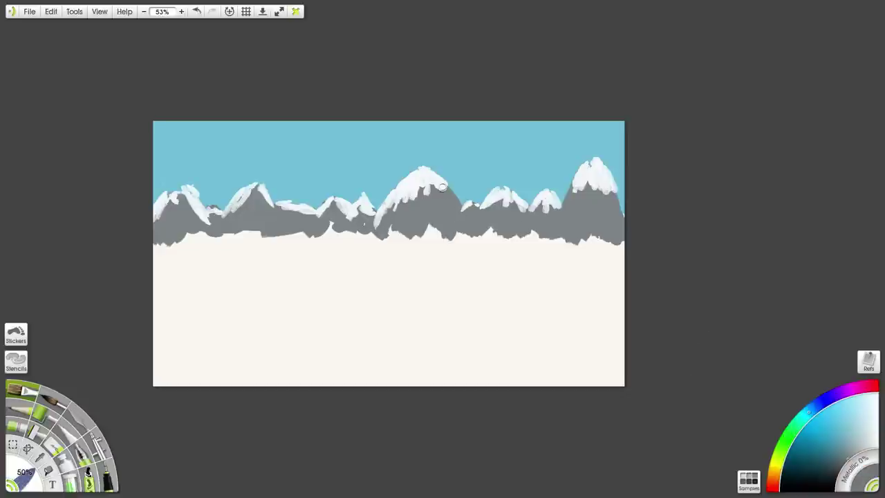
Shade the mountains below the snow with darker grey strokes, from the central peak to the right edge and across the left range
{"action": "mouse_move", "coordinate": [442, 187]}
{"action": "left_mouse_down"}
{"action": "mouse_move", "coordinate": [471, 238]}
{"action": "mouse_move", "coordinate": [482, 225]}
{"action": "left_mouse_up"}
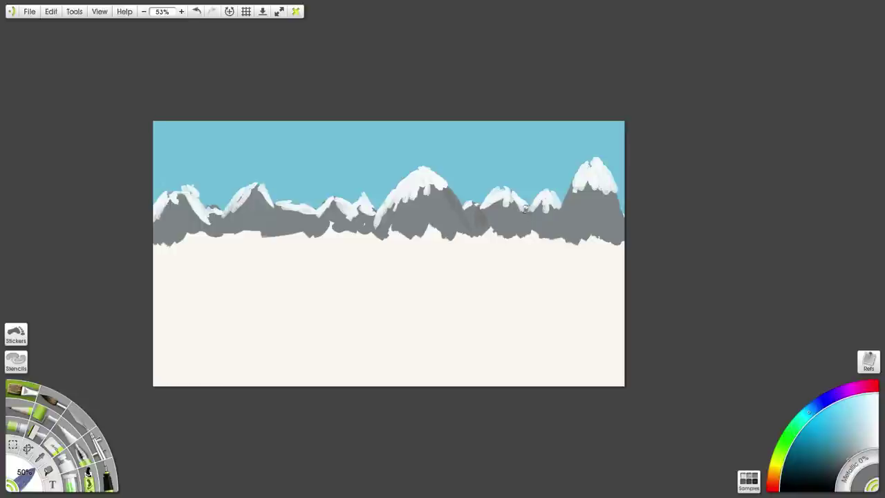
{"action": "mouse_move", "coordinate": [512, 205]}
{"action": "left_mouse_down"}
{"action": "mouse_move", "coordinate": [559, 227]}
{"action": "mouse_move", "coordinate": [565, 223]}
{"action": "mouse_move", "coordinate": [556, 220]}
{"action": "mouse_move", "coordinate": [571, 223]}
{"action": "left_mouse_up"}
{"action": "left_click_drag", "start_coordinate": [576, 183], "coordinate": [567, 227]}
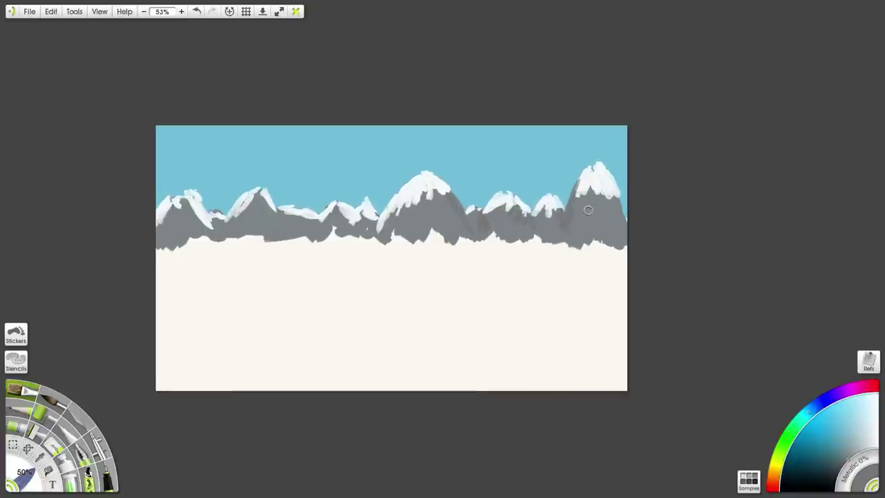
{"action": "left_click_drag", "start_coordinate": [615, 198], "coordinate": [628, 211]}
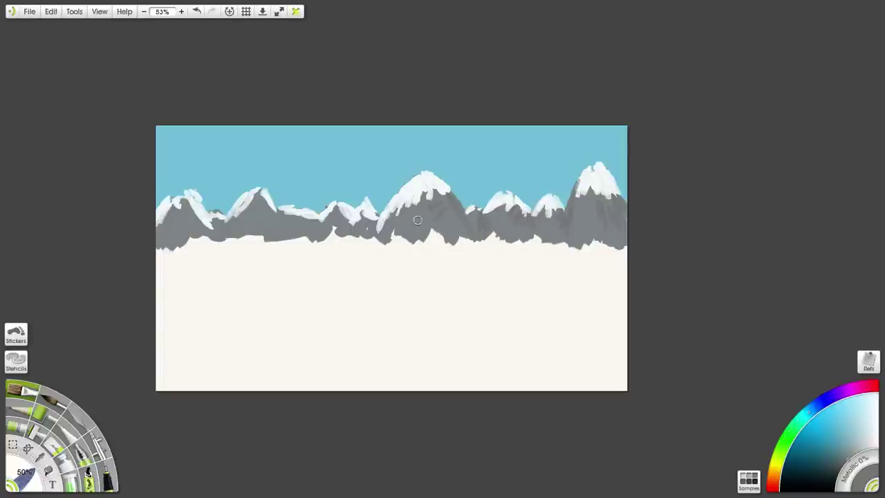
{"action": "mouse_move", "coordinate": [426, 199]}
{"action": "left_mouse_down"}
{"action": "mouse_move", "coordinate": [406, 216]}
{"action": "mouse_move", "coordinate": [436, 217]}
{"action": "left_mouse_up"}
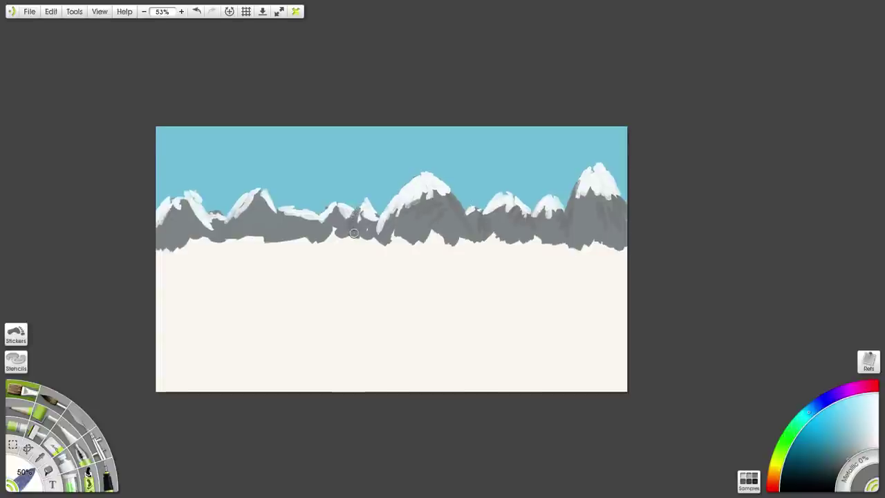
{"action": "left_click_drag", "start_coordinate": [354, 234], "coordinate": [324, 245]}
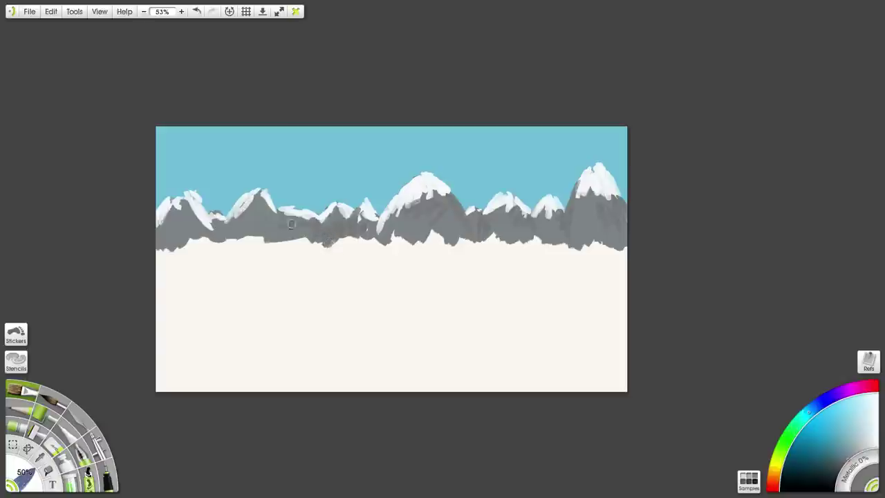
{"action": "left_click_drag", "start_coordinate": [278, 218], "coordinate": [278, 229]}
{"action": "left_click_drag", "start_coordinate": [191, 223], "coordinate": [223, 243]}
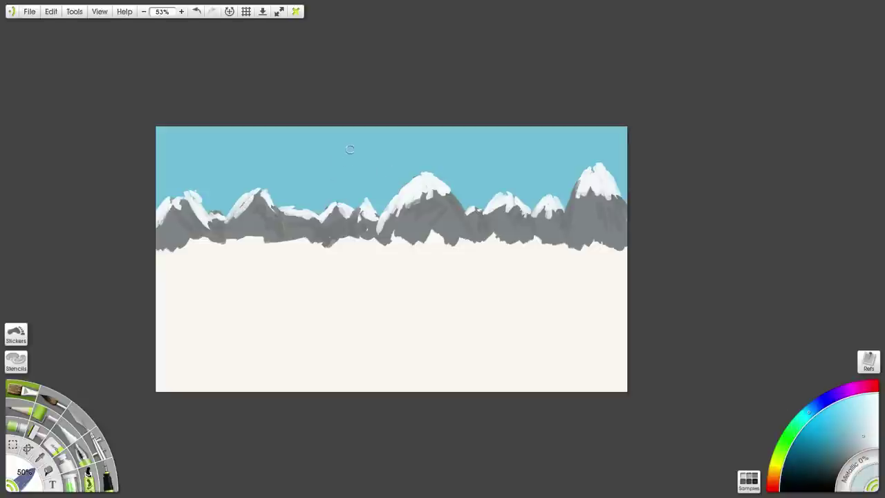
Paint five pale-grey clouds across the sky, two flat ones on the left and puffier ones towards the upper right
{"action": "mouse_move", "coordinate": [350, 149]}
{"action": "left_mouse_down"}
{"action": "mouse_move", "coordinate": [317, 152]}
{"action": "mouse_move", "coordinate": [341, 148]}
{"action": "mouse_move", "coordinate": [325, 158]}
{"action": "mouse_move", "coordinate": [360, 159]}
{"action": "left_mouse_up"}
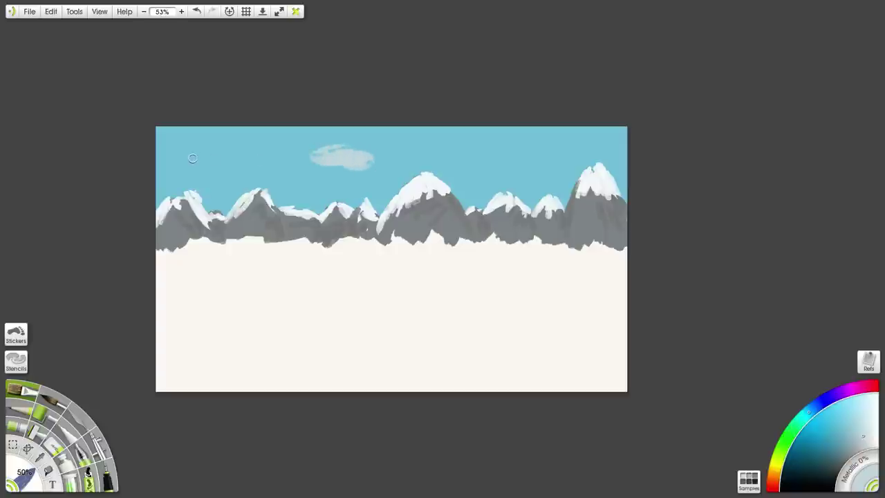
{"action": "mouse_move", "coordinate": [215, 152]}
{"action": "left_mouse_down"}
{"action": "mouse_move", "coordinate": [178, 161]}
{"action": "mouse_move", "coordinate": [176, 150]}
{"action": "mouse_move", "coordinate": [220, 162]}
{"action": "mouse_move", "coordinate": [237, 153]}
{"action": "mouse_move", "coordinate": [197, 155]}
{"action": "mouse_move", "coordinate": [222, 148]}
{"action": "left_mouse_up"}
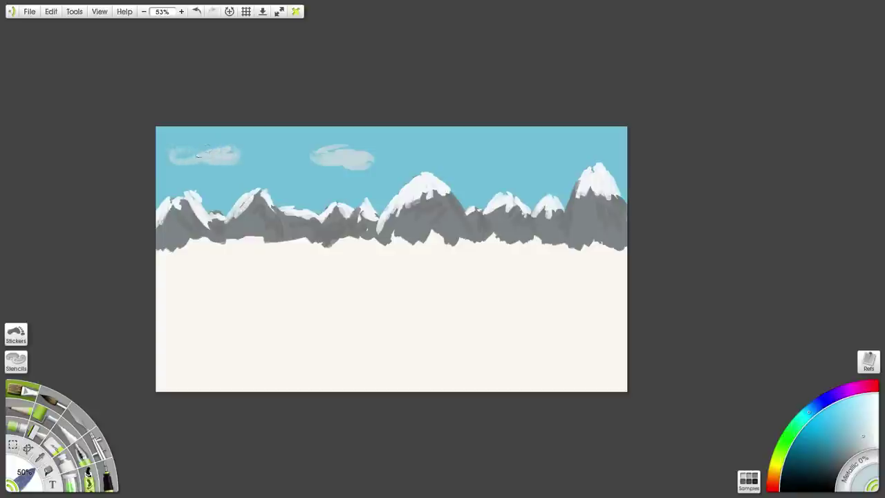
{"action": "left_click_drag", "start_coordinate": [198, 155], "coordinate": [188, 159]}
{"action": "mouse_move", "coordinate": [501, 159]}
{"action": "left_mouse_down"}
{"action": "mouse_move", "coordinate": [481, 156]}
{"action": "mouse_move", "coordinate": [513, 135]}
{"action": "mouse_move", "coordinate": [529, 147]}
{"action": "mouse_move", "coordinate": [524, 166]}
{"action": "mouse_move", "coordinate": [515, 154]}
{"action": "mouse_move", "coordinate": [499, 164]}
{"action": "mouse_move", "coordinate": [523, 149]}
{"action": "mouse_move", "coordinate": [504, 142]}
{"action": "mouse_move", "coordinate": [513, 141]}
{"action": "left_mouse_up"}
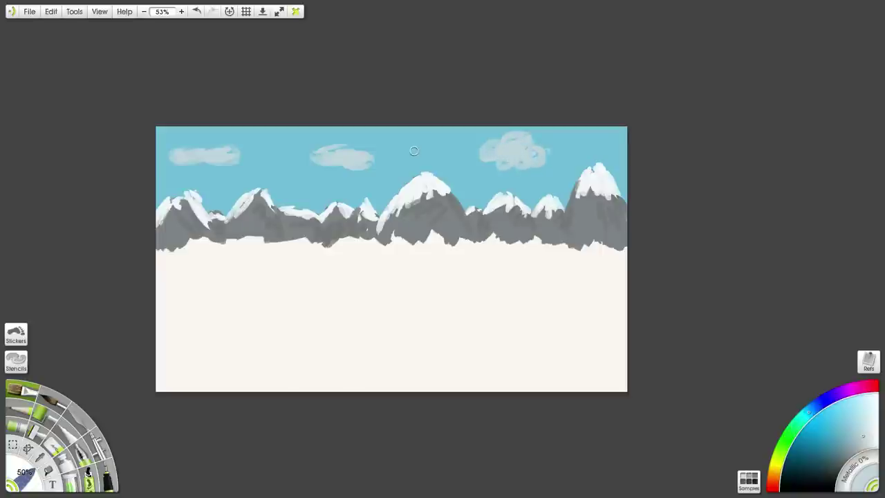
{"action": "mouse_move", "coordinate": [413, 150]}
{"action": "left_mouse_down"}
{"action": "mouse_move", "coordinate": [414, 127]}
{"action": "mouse_move", "coordinate": [430, 142]}
{"action": "mouse_move", "coordinate": [408, 143]}
{"action": "mouse_move", "coordinate": [408, 114]}
{"action": "mouse_move", "coordinate": [399, 116]}
{"action": "mouse_move", "coordinate": [401, 141]}
{"action": "left_mouse_up"}
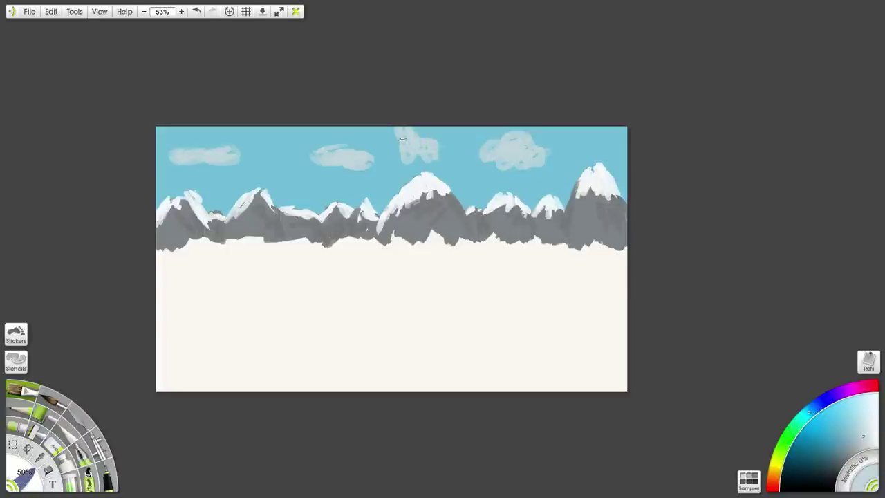
{"action": "mouse_move", "coordinate": [592, 137]}
{"action": "left_mouse_down"}
{"action": "mouse_move", "coordinate": [580, 131]}
{"action": "mouse_move", "coordinate": [587, 131]}
{"action": "left_mouse_up"}
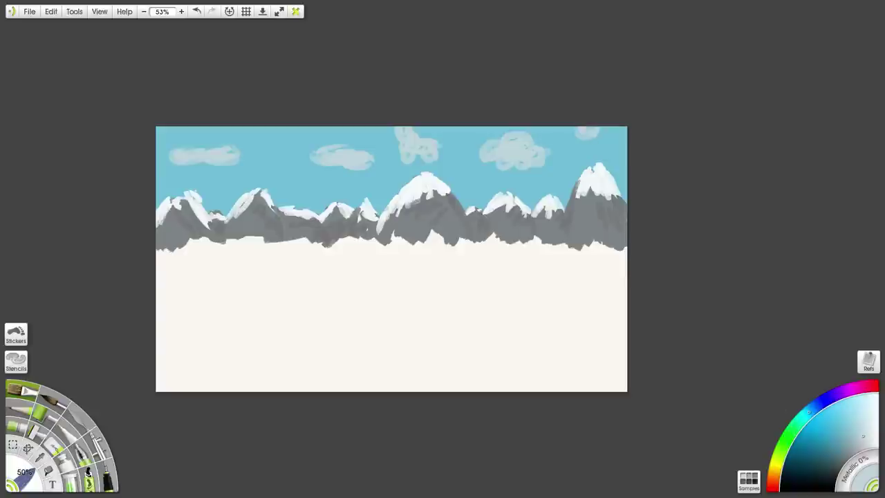
Trace the sky side of the mountain ridgeline with an olive-yellow glow, from the leftmost peak to the tall right one
{"action": "left_click", "coordinate": [776, 466]}
{"action": "left_click", "coordinate": [813, 440]}
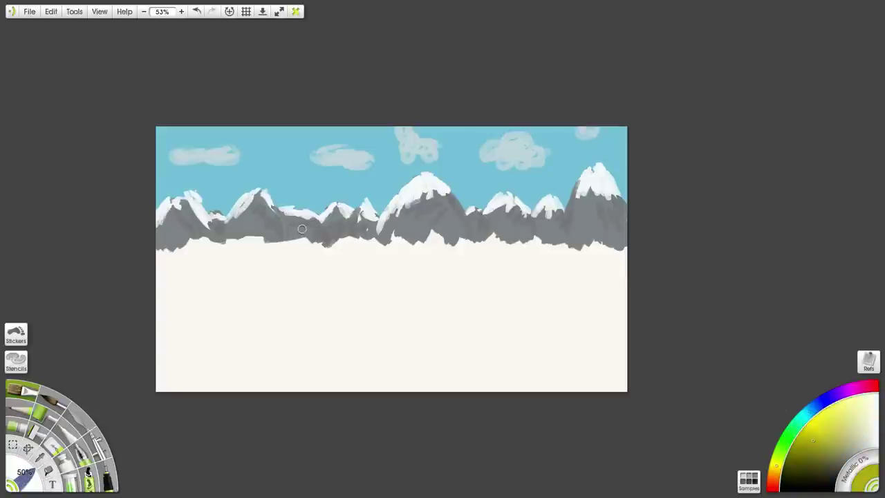
{"action": "mouse_move", "coordinate": [277, 201]}
{"action": "left_mouse_down"}
{"action": "mouse_move", "coordinate": [323, 215]}
{"action": "mouse_move", "coordinate": [338, 197]}
{"action": "mouse_move", "coordinate": [359, 208]}
{"action": "mouse_move", "coordinate": [380, 212]}
{"action": "left_mouse_up"}
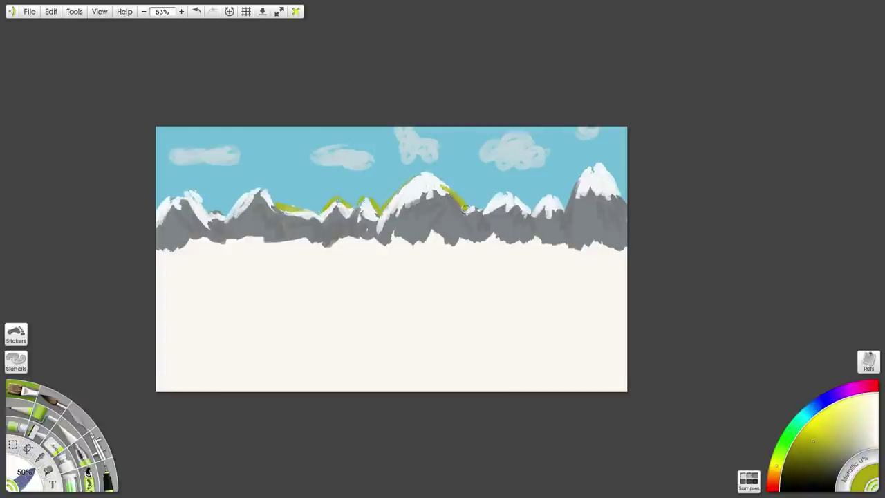
{"action": "left_click_drag", "start_coordinate": [465, 209], "coordinate": [514, 195]}
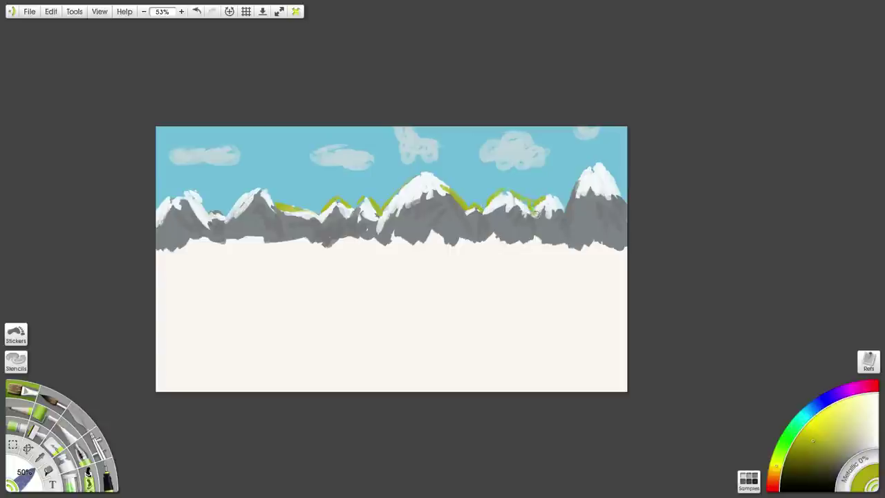
{"action": "left_click_drag", "start_coordinate": [557, 199], "coordinate": [563, 209]}
{"action": "left_click_drag", "start_coordinate": [264, 194], "coordinate": [281, 207]}
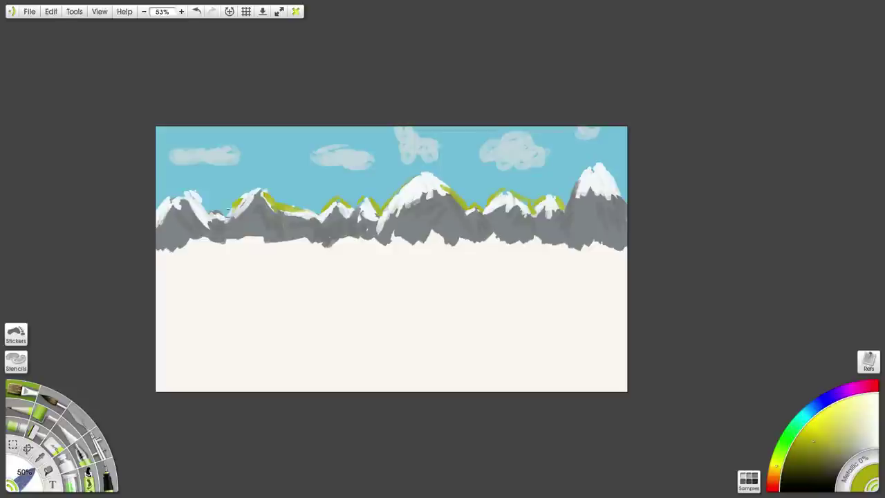
{"action": "left_click_drag", "start_coordinate": [196, 198], "coordinate": [209, 211]}
{"action": "left_click_drag", "start_coordinate": [566, 202], "coordinate": [585, 174]}
Fill the low sky in the gaps between the peaks with light-orange horizontal strokes
{"action": "left_click", "coordinate": [825, 418]}
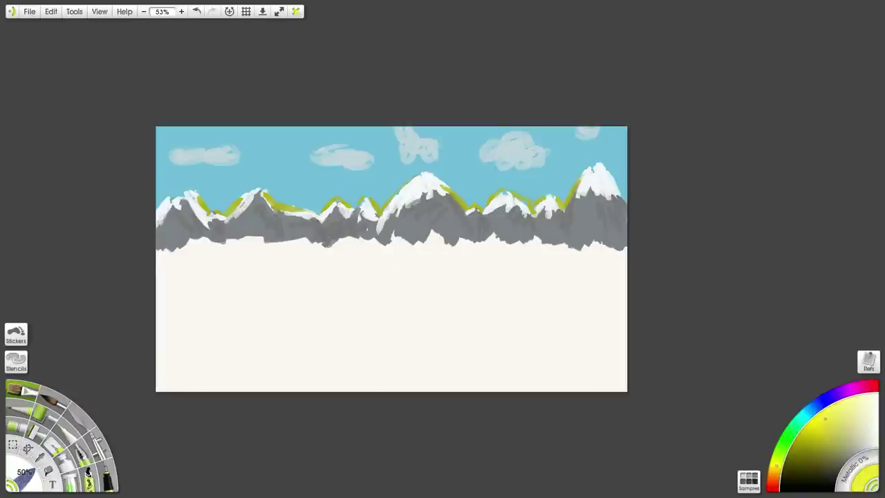
{"action": "left_click", "coordinate": [775, 475]}
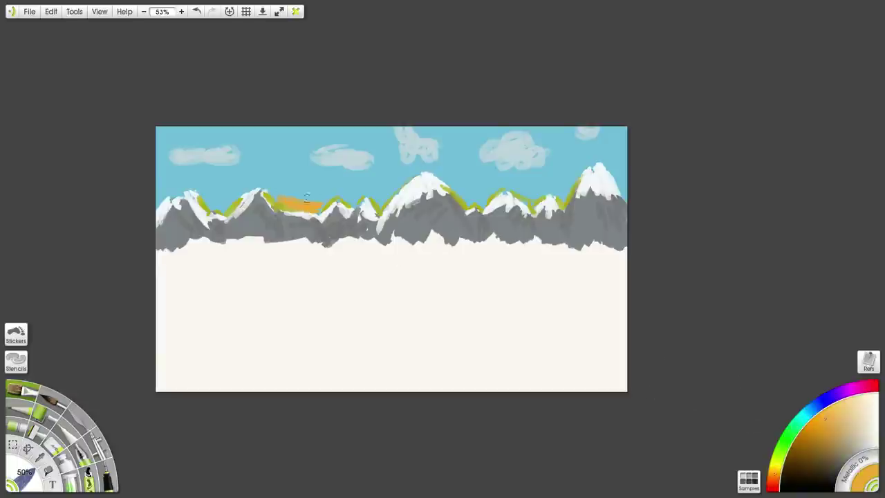
{"action": "left_click_drag", "start_coordinate": [334, 195], "coordinate": [291, 196]}
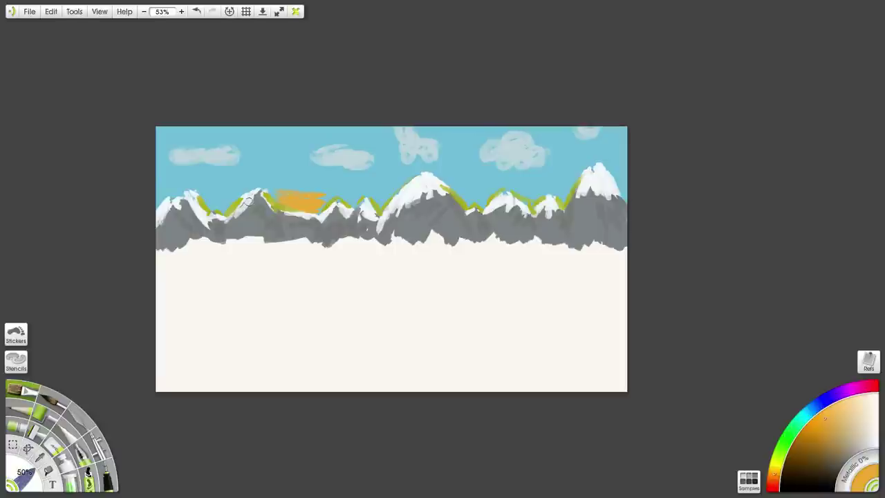
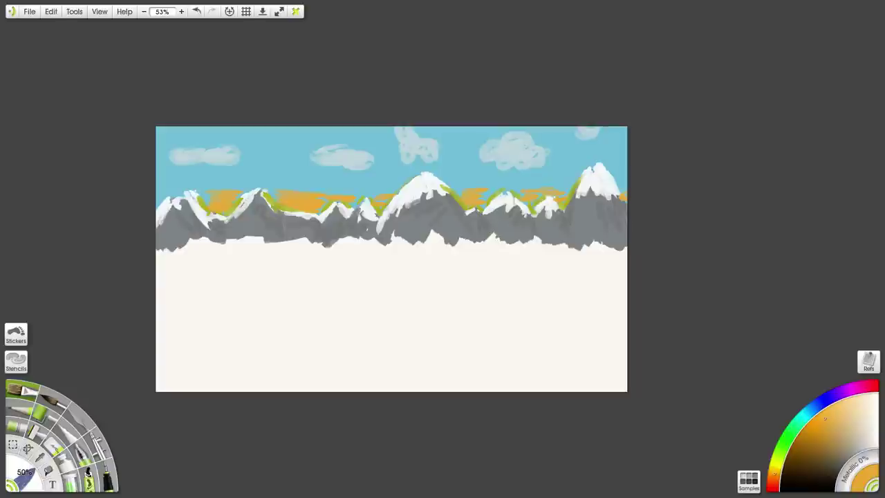
Add red-orange horizontal streaks over the orange glow between the mountain peaks
{"action": "left_click", "coordinate": [774, 482]}
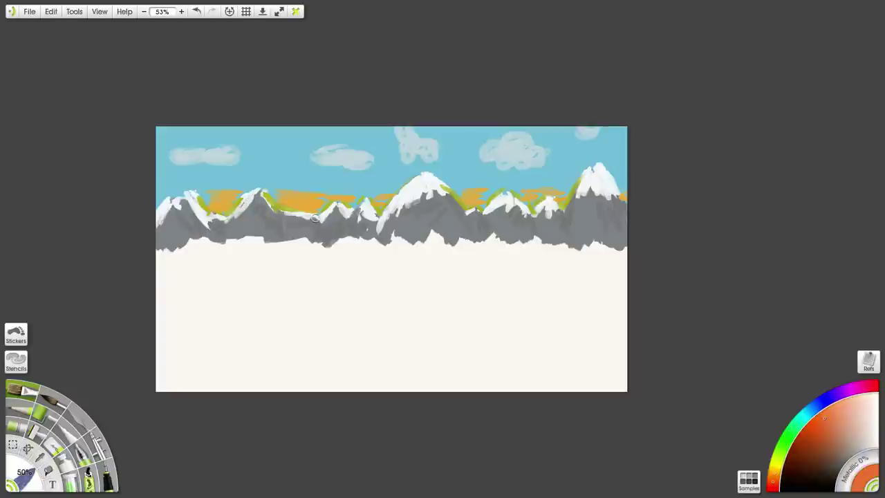
{"action": "left_click_drag", "start_coordinate": [337, 193], "coordinate": [307, 200]}
{"action": "mouse_move", "coordinate": [371, 192]}
{"action": "left_mouse_down"}
{"action": "mouse_move", "coordinate": [383, 197]}
{"action": "mouse_move", "coordinate": [372, 186]}
{"action": "left_mouse_up"}
{"action": "mouse_move", "coordinate": [468, 197]}
{"action": "left_mouse_down"}
{"action": "mouse_move", "coordinate": [487, 200]}
{"action": "mouse_move", "coordinate": [479, 179]}
{"action": "left_mouse_up"}
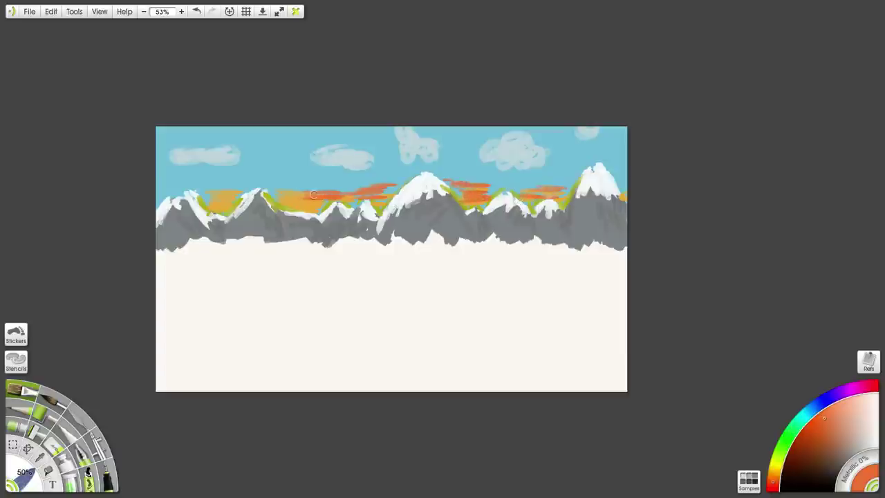
{"action": "left_click_drag", "start_coordinate": [313, 195], "coordinate": [268, 204]}
{"action": "left_click_drag", "start_coordinate": [206, 196], "coordinate": [236, 194]}
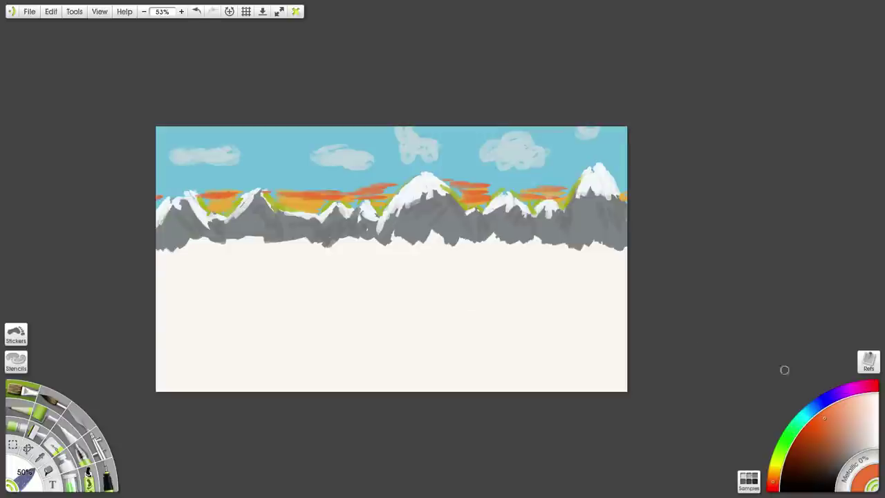
Try brighter blue diagonal strokes around the clouds in the left half of the sky and undo them
{"action": "left_click", "coordinate": [815, 407]}
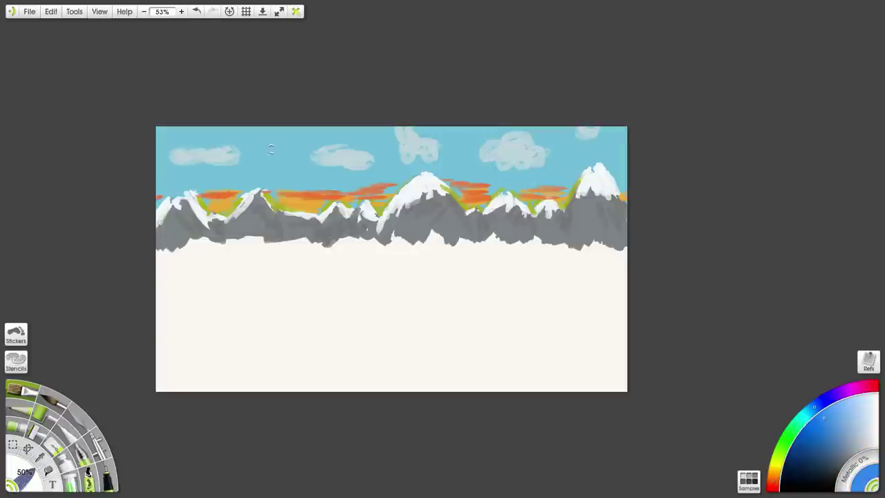
{"action": "mouse_move", "coordinate": [294, 166]}
{"action": "left_mouse_down"}
{"action": "mouse_move", "coordinate": [322, 178]}
{"action": "mouse_move", "coordinate": [252, 177]}
{"action": "mouse_move", "coordinate": [317, 157]}
{"action": "mouse_move", "coordinate": [291, 160]}
{"action": "mouse_move", "coordinate": [310, 143]}
{"action": "mouse_move", "coordinate": [246, 134]}
{"action": "mouse_move", "coordinate": [178, 143]}
{"action": "mouse_move", "coordinate": [221, 134]}
{"action": "mouse_move", "coordinate": [214, 126]}
{"action": "mouse_move", "coordinate": [173, 124]}
{"action": "left_mouse_up"}
{"action": "mouse_move", "coordinate": [266, 178]}
{"action": "left_mouse_down"}
{"action": "mouse_move", "coordinate": [226, 187]}
{"action": "mouse_move", "coordinate": [180, 182]}
{"action": "mouse_move", "coordinate": [190, 175]}
{"action": "mouse_move", "coordinate": [148, 181]}
{"action": "mouse_move", "coordinate": [168, 151]}
{"action": "left_mouse_up"}
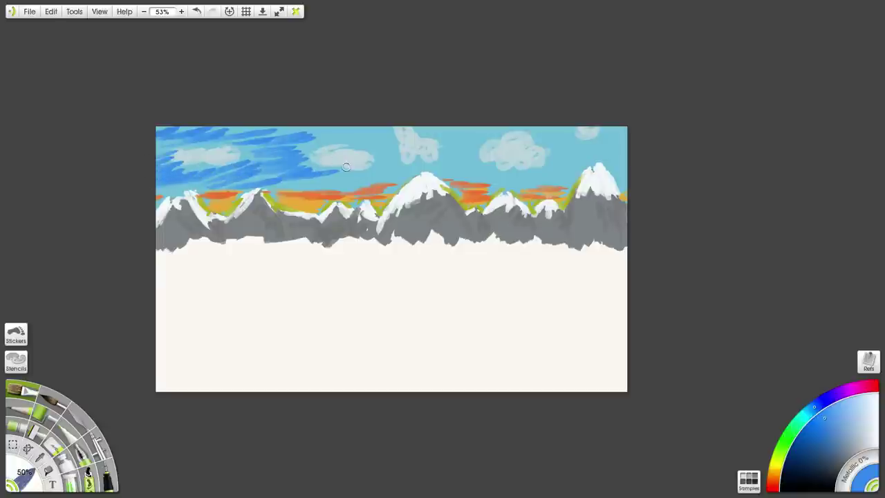
{"action": "key", "text": "ctrl+z"}
{"action": "key", "text": "ctrl+z"}
{"action": "key", "text": "ctrl+z"}
{"action": "key", "text": "ctrl+z"}
{"action": "key", "text": "ctrl+z"}
{"action": "key", "text": "ctrl+z"}
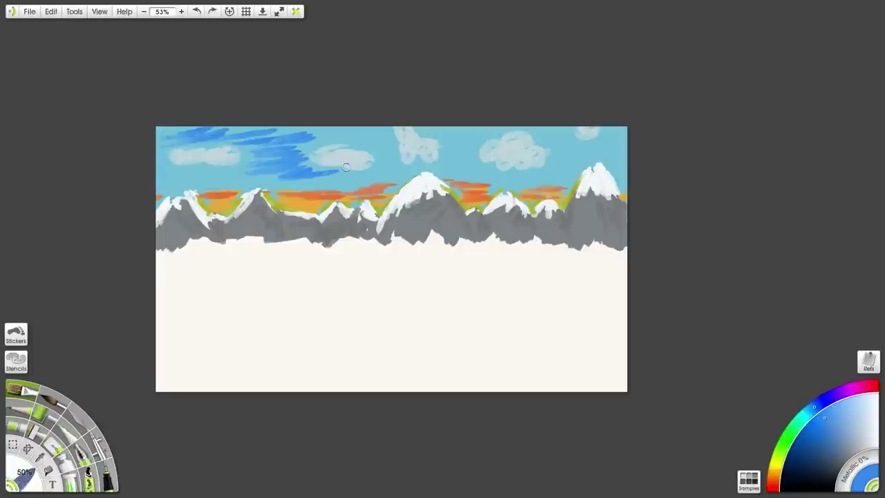
{"action": "key", "text": "ctrl+z"}
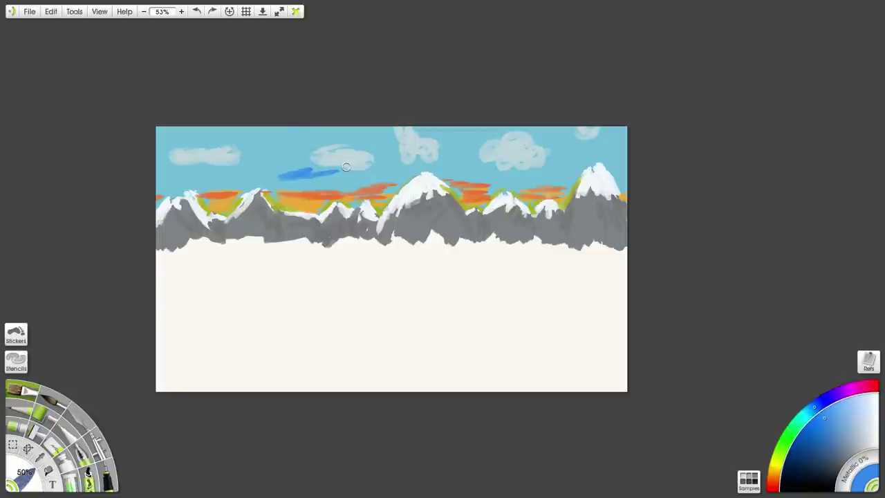
{"action": "key", "text": "ctrl+z"}
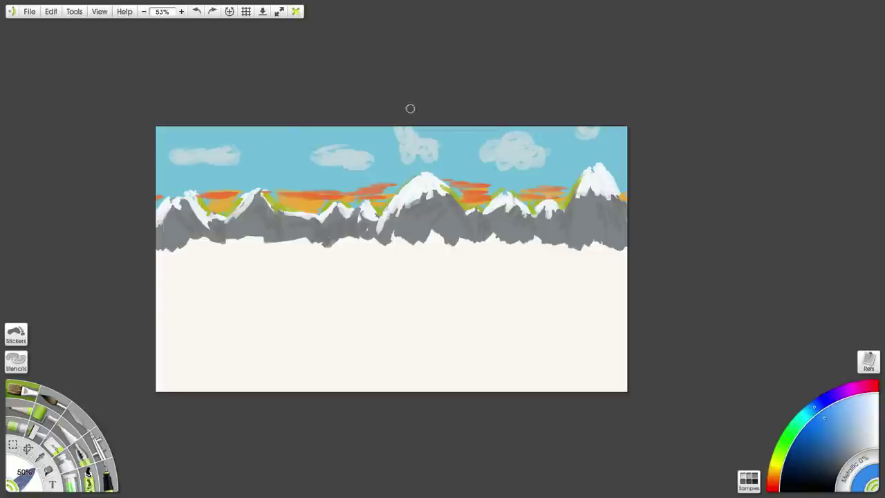
Paint a dark-green band of ground along the base of the mountains across the full canvas width
{"action": "left_click", "coordinate": [781, 455]}
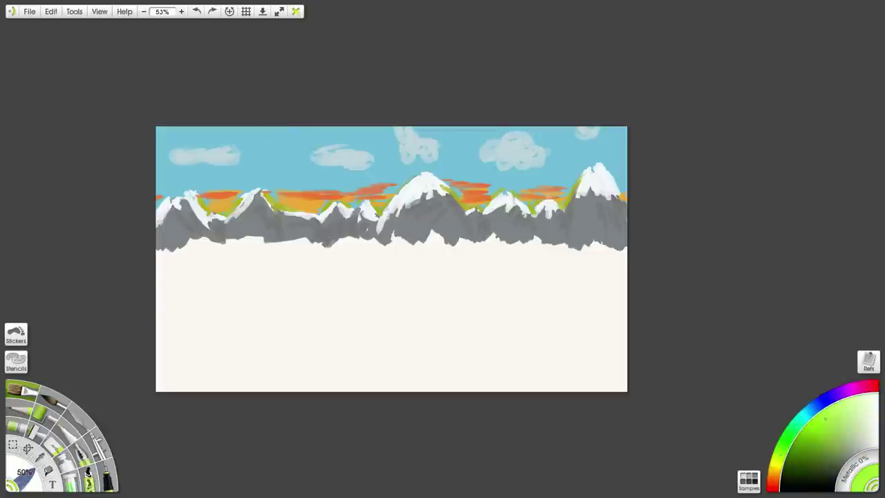
{"action": "key", "text": "ctrl+z"}
{"action": "mouse_move", "coordinate": [611, 258]}
{"action": "left_mouse_down"}
{"action": "mouse_move", "coordinate": [576, 253]}
{"action": "mouse_move", "coordinate": [634, 250]}
{"action": "mouse_move", "coordinate": [503, 244]}
{"action": "mouse_move", "coordinate": [527, 235]}
{"action": "mouse_move", "coordinate": [499, 251]}
{"action": "mouse_move", "coordinate": [527, 244]}
{"action": "mouse_move", "coordinate": [457, 239]}
{"action": "mouse_move", "coordinate": [509, 233]}
{"action": "mouse_move", "coordinate": [460, 243]}
{"action": "mouse_move", "coordinate": [485, 253]}
{"action": "mouse_move", "coordinate": [509, 246]}
{"action": "mouse_move", "coordinate": [427, 244]}
{"action": "mouse_move", "coordinate": [453, 235]}
{"action": "mouse_move", "coordinate": [434, 233]}
{"action": "mouse_move", "coordinate": [402, 244]}
{"action": "mouse_move", "coordinate": [452, 241]}
{"action": "mouse_move", "coordinate": [405, 254]}
{"action": "mouse_move", "coordinate": [412, 257]}
{"action": "mouse_move", "coordinate": [394, 254]}
{"action": "mouse_move", "coordinate": [396, 245]}
{"action": "mouse_move", "coordinate": [354, 241]}
{"action": "mouse_move", "coordinate": [347, 248]}
{"action": "mouse_move", "coordinate": [379, 244]}
{"action": "mouse_move", "coordinate": [326, 256]}
{"action": "mouse_move", "coordinate": [336, 245]}
{"action": "mouse_move", "coordinate": [288, 242]}
{"action": "mouse_move", "coordinate": [321, 243]}
{"action": "mouse_move", "coordinate": [296, 239]}
{"action": "mouse_move", "coordinate": [306, 254]}
{"action": "mouse_move", "coordinate": [262, 261]}
{"action": "mouse_move", "coordinate": [226, 249]}
{"action": "mouse_move", "coordinate": [285, 241]}
{"action": "mouse_move", "coordinate": [207, 244]}
{"action": "mouse_move", "coordinate": [201, 256]}
{"action": "mouse_move", "coordinate": [177, 255]}
{"action": "mouse_move", "coordinate": [208, 245]}
{"action": "mouse_move", "coordinate": [163, 253]}
{"action": "mouse_move", "coordinate": [211, 239]}
{"action": "mouse_move", "coordinate": [160, 247]}
{"action": "mouse_move", "coordinate": [222, 246]}
{"action": "left_mouse_up"}
{"action": "left_click_drag", "start_coordinate": [467, 264], "coordinate": [477, 298]}
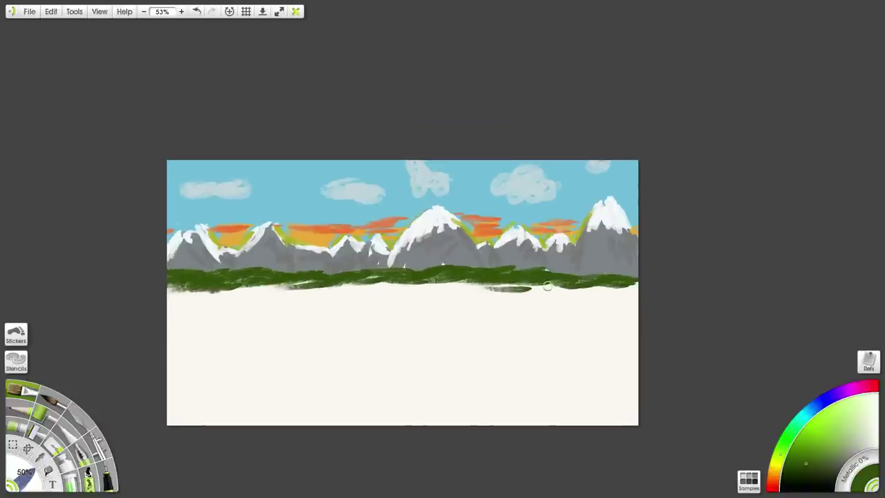
Extend the dark-green ground downward with rows of slanted, grass-like strokes across the canvas
{"action": "mouse_move", "coordinate": [624, 281]}
{"action": "left_mouse_down"}
{"action": "mouse_move", "coordinate": [604, 295]}
{"action": "mouse_move", "coordinate": [554, 299]}
{"action": "mouse_move", "coordinate": [594, 279]}
{"action": "mouse_move", "coordinate": [562, 281]}
{"action": "mouse_move", "coordinate": [504, 301]}
{"action": "mouse_move", "coordinate": [534, 282]}
{"action": "mouse_move", "coordinate": [422, 298]}
{"action": "mouse_move", "coordinate": [439, 299]}
{"action": "mouse_move", "coordinate": [397, 293]}
{"action": "mouse_move", "coordinate": [415, 279]}
{"action": "mouse_move", "coordinate": [338, 281]}
{"action": "mouse_move", "coordinate": [246, 302]}
{"action": "mouse_move", "coordinate": [234, 295]}
{"action": "mouse_move", "coordinate": [163, 306]}
{"action": "mouse_move", "coordinate": [177, 283]}
{"action": "left_mouse_up"}
{"action": "left_click_drag", "start_coordinate": [412, 301], "coordinate": [436, 299]}
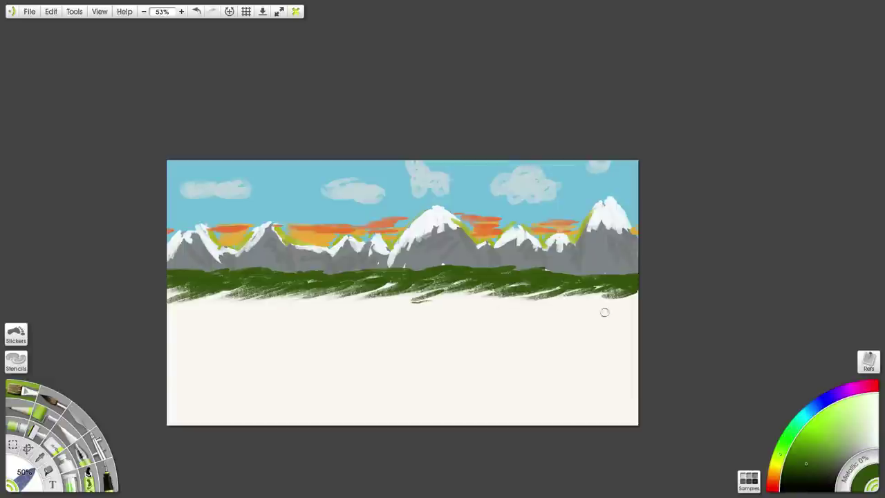
{"action": "mouse_move", "coordinate": [605, 312]}
{"action": "left_mouse_down"}
{"action": "mouse_move", "coordinate": [626, 298]}
{"action": "mouse_move", "coordinate": [564, 291]}
{"action": "mouse_move", "coordinate": [536, 309]}
{"action": "left_mouse_up"}
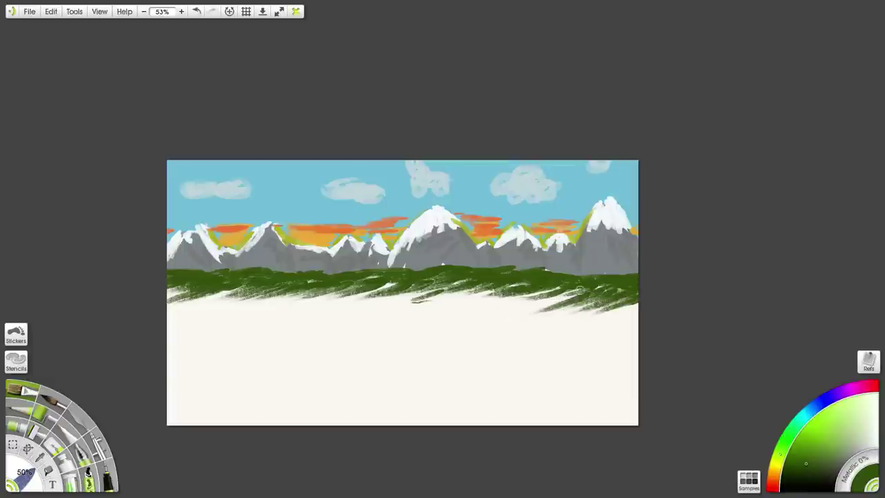
{"action": "mouse_move", "coordinate": [581, 283]}
{"action": "left_mouse_down"}
{"action": "mouse_move", "coordinate": [449, 311]}
{"action": "mouse_move", "coordinate": [462, 308]}
{"action": "mouse_move", "coordinate": [425, 308]}
{"action": "mouse_move", "coordinate": [415, 283]}
{"action": "mouse_move", "coordinate": [345, 318]}
{"action": "mouse_move", "coordinate": [390, 294]}
{"action": "mouse_move", "coordinate": [314, 317]}
{"action": "mouse_move", "coordinate": [318, 311]}
{"action": "mouse_move", "coordinate": [294, 308]}
{"action": "mouse_move", "coordinate": [234, 317]}
{"action": "mouse_move", "coordinate": [284, 299]}
{"action": "mouse_move", "coordinate": [253, 306]}
{"action": "mouse_move", "coordinate": [276, 304]}
{"action": "mouse_move", "coordinate": [270, 286]}
{"action": "mouse_move", "coordinate": [201, 305]}
{"action": "mouse_move", "coordinate": [255, 280]}
{"action": "mouse_move", "coordinate": [152, 300]}
{"action": "mouse_move", "coordinate": [169, 287]}
{"action": "mouse_move", "coordinate": [173, 310]}
{"action": "mouse_move", "coordinate": [220, 299]}
{"action": "left_mouse_up"}
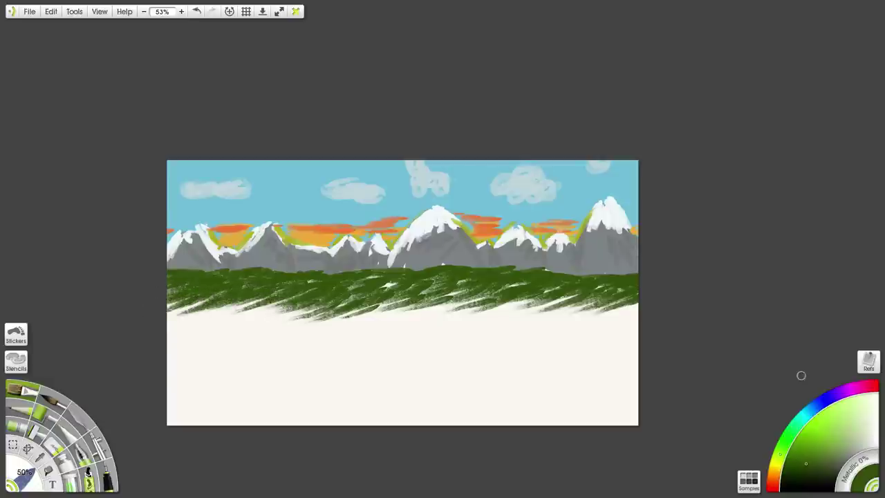
Paint a row of slanted medium-green grass strokes along the lower edge of the dark-green ground across the full canvas width
{"action": "left_click", "coordinate": [803, 455]}
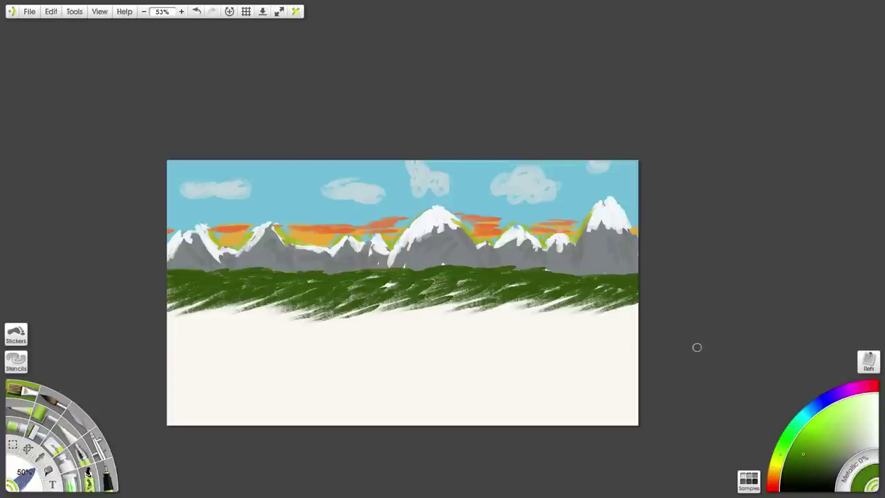
{"action": "mouse_move", "coordinate": [637, 308]}
{"action": "left_mouse_down"}
{"action": "mouse_move", "coordinate": [605, 320]}
{"action": "mouse_move", "coordinate": [612, 326]}
{"action": "mouse_move", "coordinate": [557, 336]}
{"action": "mouse_move", "coordinate": [492, 322]}
{"action": "left_mouse_up"}
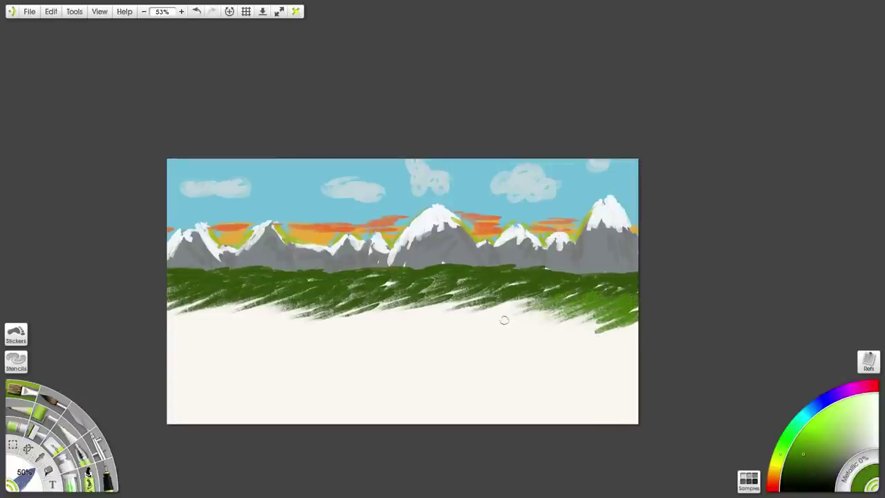
{"action": "mouse_move", "coordinate": [543, 310]}
{"action": "left_mouse_down"}
{"action": "mouse_move", "coordinate": [382, 328]}
{"action": "mouse_move", "coordinate": [460, 297]}
{"action": "mouse_move", "coordinate": [373, 312]}
{"action": "mouse_move", "coordinate": [397, 290]}
{"action": "mouse_move", "coordinate": [307, 324]}
{"action": "mouse_move", "coordinate": [311, 297]}
{"action": "mouse_move", "coordinate": [231, 326]}
{"action": "left_mouse_up"}
{"action": "scroll", "coordinate": [246, 326], "scroll_direction": "down", "scroll_amount": 5}
{"action": "scroll", "coordinate": [234, 297], "scroll_direction": "up", "scroll_amount": 1}
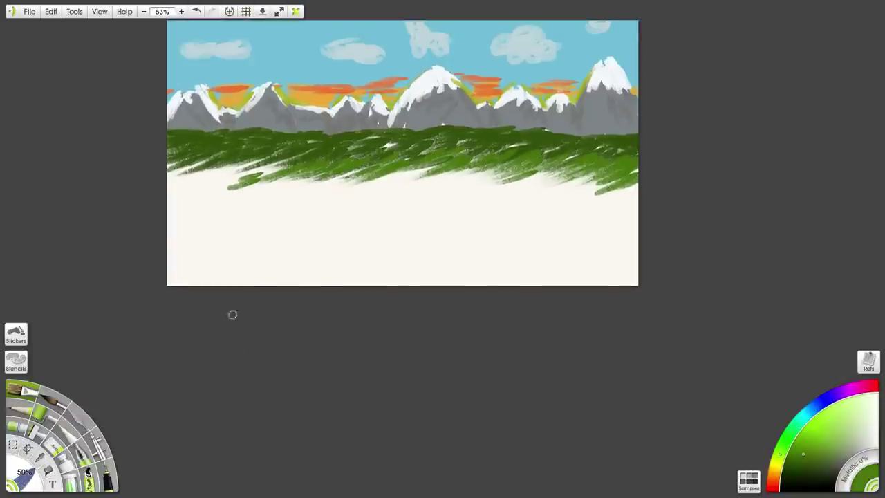
{"action": "mouse_move", "coordinate": [267, 182]}
{"action": "left_mouse_down"}
{"action": "mouse_move", "coordinate": [196, 188]}
{"action": "mouse_move", "coordinate": [214, 161]}
{"action": "mouse_move", "coordinate": [233, 156]}
{"action": "mouse_move", "coordinate": [193, 169]}
{"action": "mouse_move", "coordinate": [236, 167]}
{"action": "mouse_move", "coordinate": [238, 175]}
{"action": "mouse_move", "coordinate": [293, 151]}
{"action": "mouse_move", "coordinate": [319, 159]}
{"action": "mouse_move", "coordinate": [304, 186]}
{"action": "mouse_move", "coordinate": [349, 183]}
{"action": "left_mouse_up"}
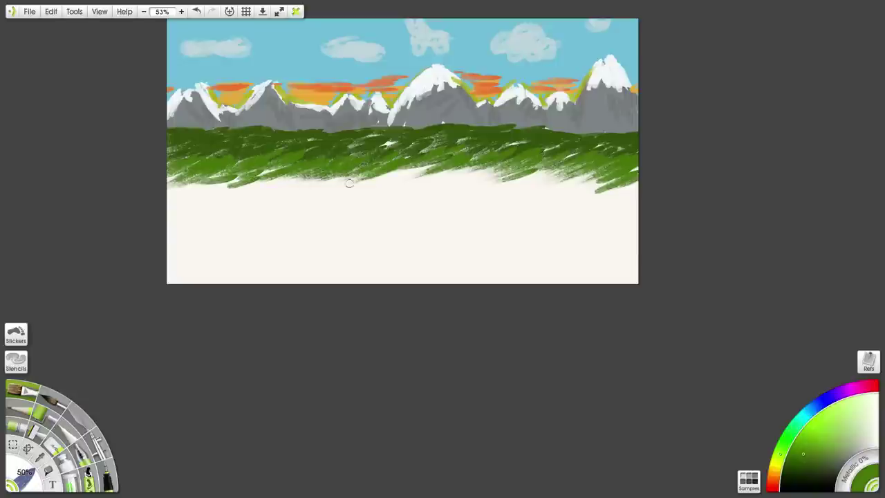
Add a row of brighter lime-green slanted grass strokes below the medium-green band across the canvas
{"action": "scroll", "coordinate": [521, 279], "scroll_direction": "up", "scroll_amount": 3}
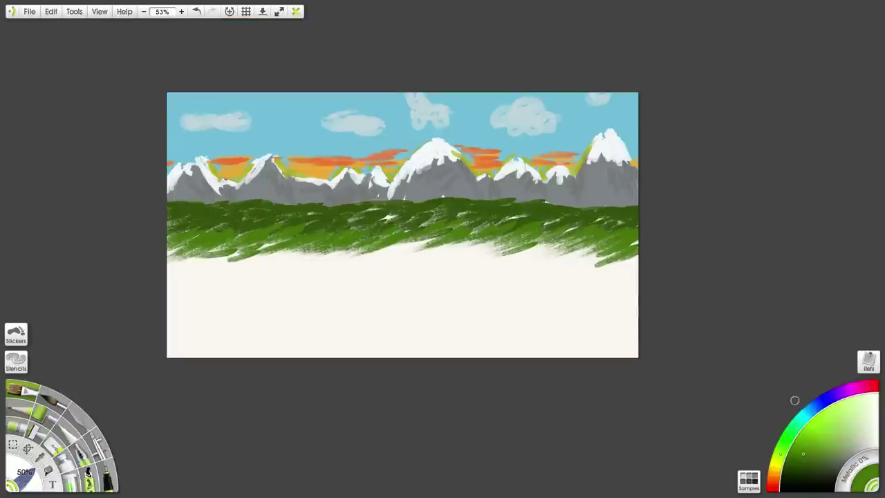
{"action": "left_click", "coordinate": [820, 441]}
{"action": "mouse_move", "coordinate": [620, 261]}
{"action": "left_mouse_down"}
{"action": "mouse_move", "coordinate": [582, 288]}
{"action": "mouse_move", "coordinate": [641, 254]}
{"action": "mouse_move", "coordinate": [478, 281]}
{"action": "mouse_move", "coordinate": [563, 270]}
{"action": "mouse_move", "coordinate": [583, 278]}
{"action": "mouse_move", "coordinate": [520, 282]}
{"action": "mouse_move", "coordinate": [543, 288]}
{"action": "mouse_move", "coordinate": [494, 268]}
{"action": "mouse_move", "coordinate": [429, 280]}
{"action": "mouse_move", "coordinate": [502, 247]}
{"action": "mouse_move", "coordinate": [358, 281]}
{"action": "mouse_move", "coordinate": [399, 268]}
{"action": "mouse_move", "coordinate": [328, 262]}
{"action": "mouse_move", "coordinate": [378, 271]}
{"action": "mouse_move", "coordinate": [373, 252]}
{"action": "mouse_move", "coordinate": [277, 268]}
{"action": "mouse_move", "coordinate": [300, 269]}
{"action": "mouse_move", "coordinate": [293, 254]}
{"action": "mouse_move", "coordinate": [332, 260]}
{"action": "mouse_move", "coordinate": [308, 271]}
{"action": "mouse_move", "coordinate": [322, 271]}
{"action": "mouse_move", "coordinate": [281, 265]}
{"action": "mouse_move", "coordinate": [164, 281]}
{"action": "mouse_move", "coordinate": [173, 259]}
{"action": "mouse_move", "coordinate": [197, 256]}
{"action": "left_mouse_up"}
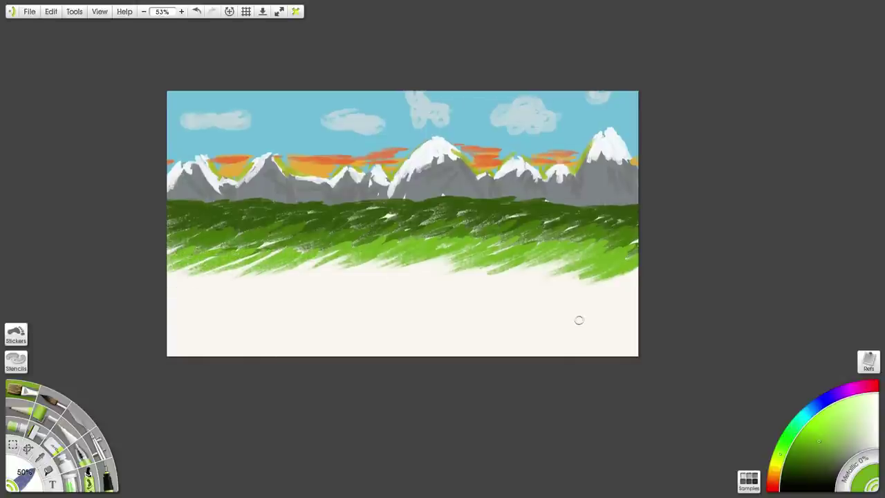
Fill the lower-left corner of the landscape with slanted strokes of muted grey-green ground below the lime-green grass
{"action": "left_click", "coordinate": [835, 456]}
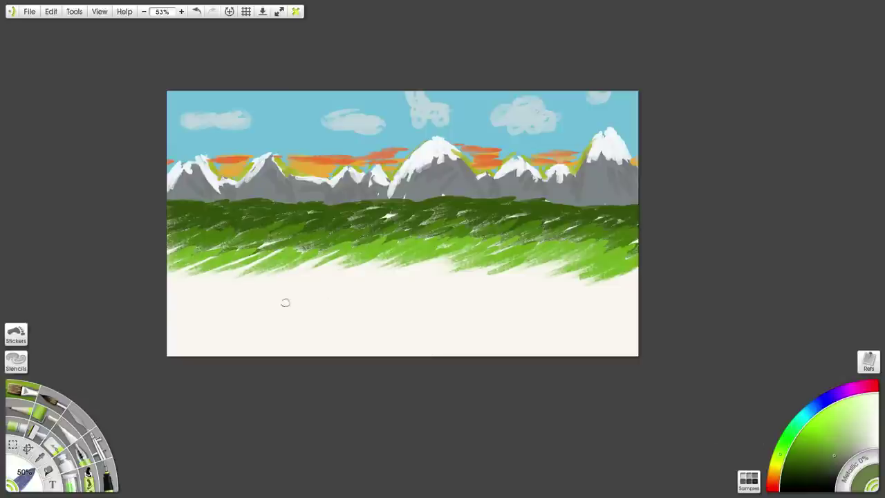
{"action": "mouse_move", "coordinate": [285, 302]}
{"action": "left_mouse_down"}
{"action": "mouse_move", "coordinate": [168, 349]}
{"action": "mouse_move", "coordinate": [173, 339]}
{"action": "left_mouse_up"}
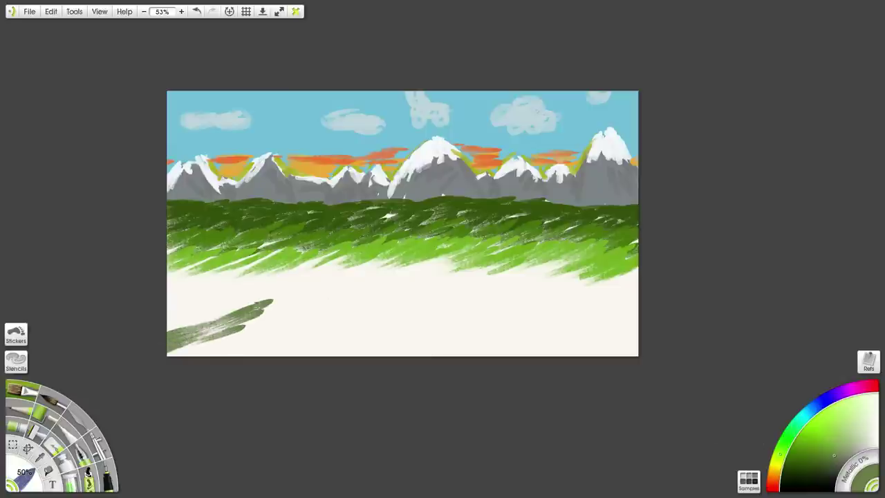
{"action": "mouse_move", "coordinate": [258, 304]}
{"action": "left_mouse_down"}
{"action": "mouse_move", "coordinate": [302, 283]}
{"action": "mouse_move", "coordinate": [225, 302]}
{"action": "mouse_move", "coordinate": [283, 303]}
{"action": "mouse_move", "coordinate": [178, 358]}
{"action": "mouse_move", "coordinate": [245, 320]}
{"action": "mouse_move", "coordinate": [190, 347]}
{"action": "left_mouse_up"}
{"action": "left_click_drag", "start_coordinate": [322, 301], "coordinate": [276, 324]}
{"action": "mouse_move", "coordinate": [314, 293]}
{"action": "left_mouse_down"}
{"action": "mouse_move", "coordinate": [289, 309]}
{"action": "mouse_move", "coordinate": [263, 307]}
{"action": "mouse_move", "coordinate": [279, 298]}
{"action": "left_mouse_up"}
{"action": "left_click_drag", "start_coordinate": [314, 274], "coordinate": [263, 296]}
{"action": "left_click_drag", "start_coordinate": [288, 286], "coordinate": [236, 302]}
{"action": "left_click_drag", "start_coordinate": [221, 302], "coordinate": [169, 319]}
{"action": "left_click_drag", "start_coordinate": [177, 314], "coordinate": [167, 321]}
{"action": "mouse_move", "coordinate": [260, 288]}
{"action": "left_mouse_down"}
{"action": "mouse_move", "coordinate": [207, 305]}
{"action": "mouse_move", "coordinate": [269, 280]}
{"action": "mouse_move", "coordinate": [277, 287]}
{"action": "mouse_move", "coordinate": [198, 315]}
{"action": "mouse_move", "coordinate": [280, 278]}
{"action": "mouse_move", "coordinate": [184, 296]}
{"action": "mouse_move", "coordinate": [270, 273]}
{"action": "mouse_move", "coordinate": [184, 286]}
{"action": "mouse_move", "coordinate": [160, 301]}
{"action": "mouse_move", "coordinate": [222, 277]}
{"action": "mouse_move", "coordinate": [151, 285]}
{"action": "mouse_move", "coordinate": [155, 277]}
{"action": "mouse_move", "coordinate": [246, 270]}
{"action": "mouse_move", "coordinate": [290, 299]}
{"action": "left_mouse_up"}
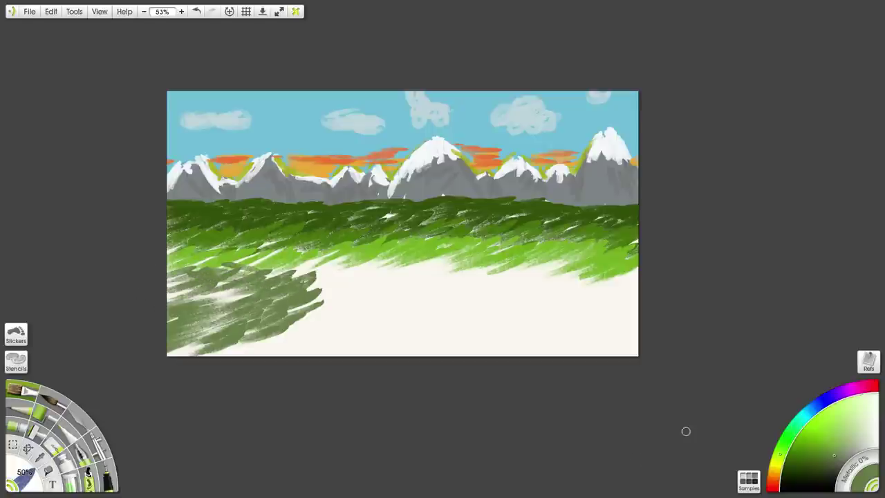
Paint a curving brown bank from the canvas's lower-left corner, around the grey-green ground, to the right edge below the grass
{"action": "left_click", "coordinate": [776, 472]}
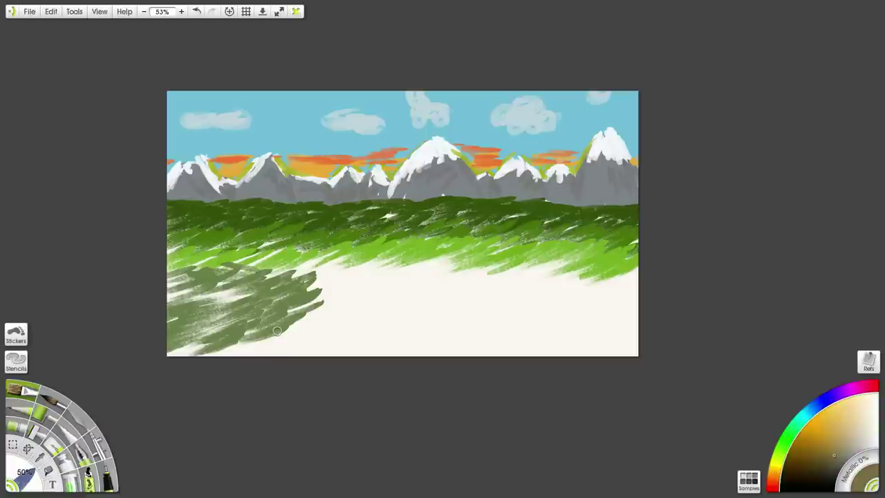
{"action": "mouse_move", "coordinate": [282, 343]}
{"action": "left_mouse_down"}
{"action": "mouse_move", "coordinate": [190, 349]}
{"action": "mouse_move", "coordinate": [301, 328]}
{"action": "mouse_move", "coordinate": [280, 341]}
{"action": "mouse_move", "coordinate": [343, 308]}
{"action": "mouse_move", "coordinate": [356, 272]}
{"action": "mouse_move", "coordinate": [410, 275]}
{"action": "left_mouse_up"}
{"action": "scroll", "coordinate": [393, 295], "scroll_direction": "down", "scroll_amount": 1}
{"action": "mouse_move", "coordinate": [325, 292]}
{"action": "left_mouse_down"}
{"action": "mouse_move", "coordinate": [444, 265]}
{"action": "mouse_move", "coordinate": [465, 246]}
{"action": "mouse_move", "coordinate": [415, 260]}
{"action": "mouse_move", "coordinate": [537, 244]}
{"action": "mouse_move", "coordinate": [484, 246]}
{"action": "mouse_move", "coordinate": [574, 257]}
{"action": "mouse_move", "coordinate": [564, 248]}
{"action": "mouse_move", "coordinate": [584, 253]}
{"action": "mouse_move", "coordinate": [546, 249]}
{"action": "mouse_move", "coordinate": [635, 252]}
{"action": "mouse_move", "coordinate": [425, 250]}
{"action": "mouse_move", "coordinate": [344, 272]}
{"action": "left_mouse_up"}
{"action": "scroll", "coordinate": [457, 273], "scroll_direction": "down", "scroll_amount": 1}
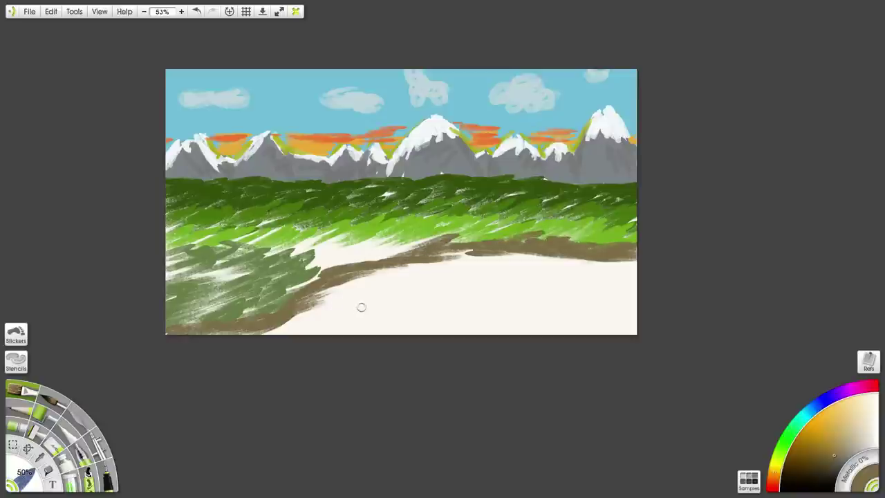
Paint a golden-tan stripe along the upper side of the brown bank from the lower-left corner to the right edge
{"action": "left_click", "coordinate": [833, 430]}
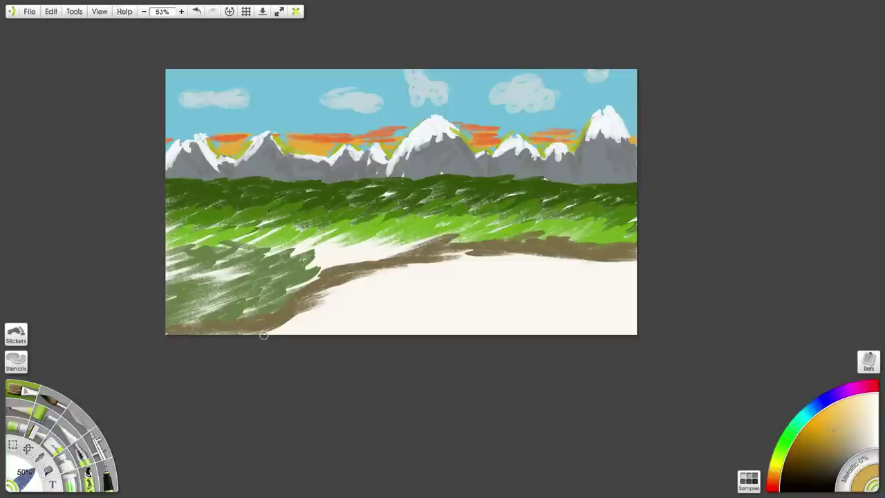
{"action": "mouse_move", "coordinate": [176, 326]}
{"action": "left_mouse_down"}
{"action": "mouse_move", "coordinate": [274, 322]}
{"action": "mouse_move", "coordinate": [306, 290]}
{"action": "left_mouse_up"}
{"action": "left_click_drag", "start_coordinate": [362, 366], "coordinate": [370, 283]}
{"action": "mouse_move", "coordinate": [295, 218]}
{"action": "left_mouse_down"}
{"action": "mouse_move", "coordinate": [359, 188]}
{"action": "mouse_move", "coordinate": [467, 161]}
{"action": "mouse_move", "coordinate": [461, 164]}
{"action": "mouse_move", "coordinate": [505, 164]}
{"action": "left_mouse_up"}
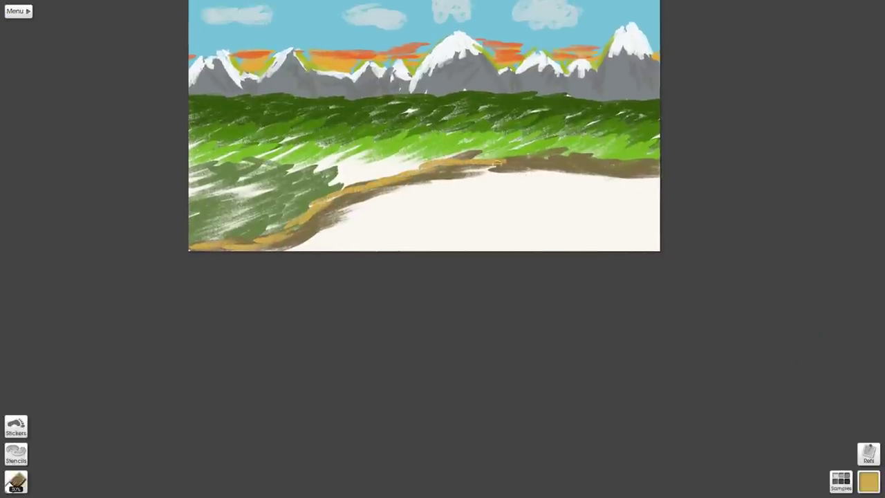
{"action": "mouse_move", "coordinate": [497, 162]}
{"action": "left_mouse_down"}
{"action": "mouse_move", "coordinate": [539, 154]}
{"action": "mouse_move", "coordinate": [537, 162]}
{"action": "mouse_move", "coordinate": [544, 152]}
{"action": "mouse_move", "coordinate": [647, 170]}
{"action": "left_mouse_up"}
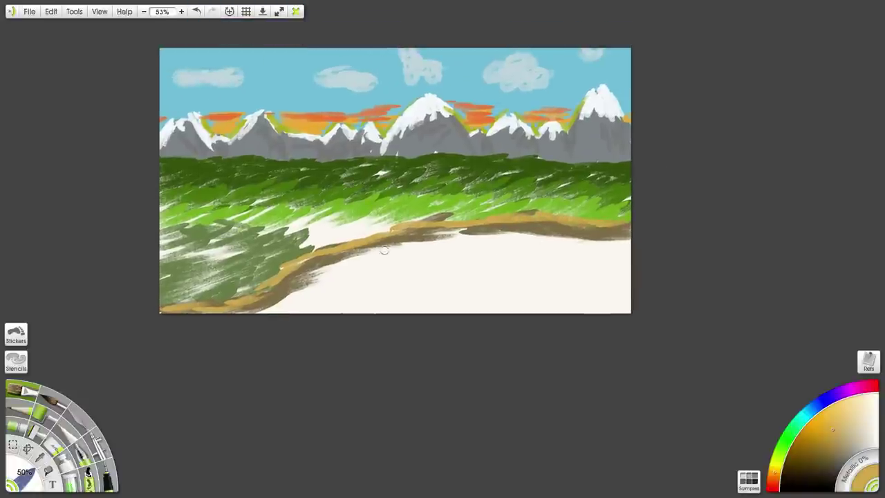
Choose a near-black brown colour and switch to the pointed watercolor brush
{"action": "left_click", "coordinate": [815, 478]}
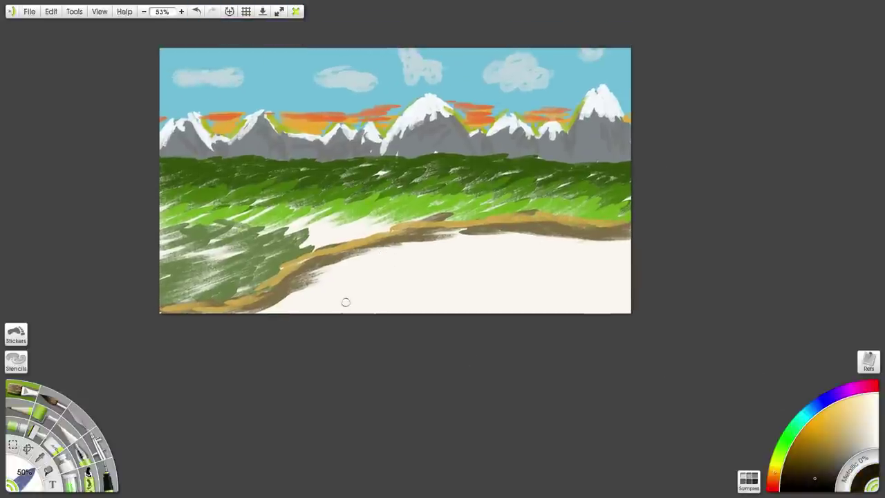
{"action": "left_click", "coordinate": [54, 399]}
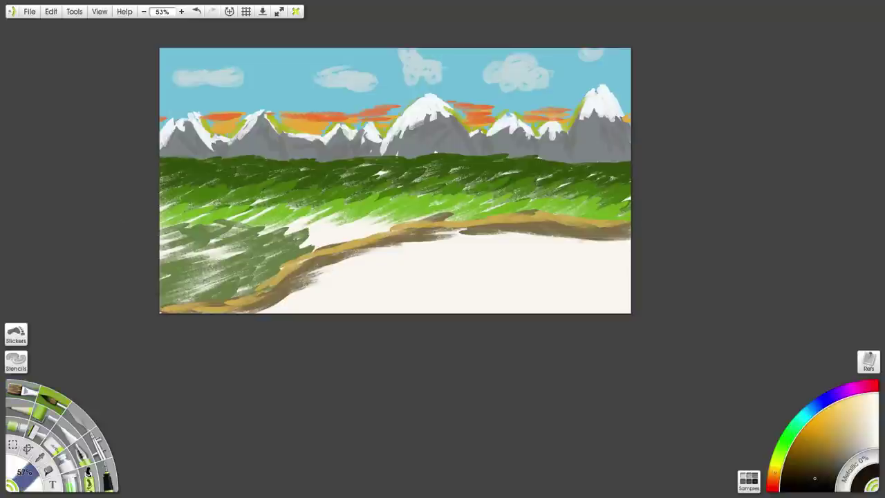
Try a soft dark upright stroke on the grey-green ground and undo it
{"action": "mouse_move", "coordinate": [221, 270]}
{"action": "left_mouse_down"}
{"action": "mouse_move", "coordinate": [226, 226]}
{"action": "mouse_move", "coordinate": [231, 257]}
{"action": "mouse_move", "coordinate": [247, 234]}
{"action": "left_mouse_up"}
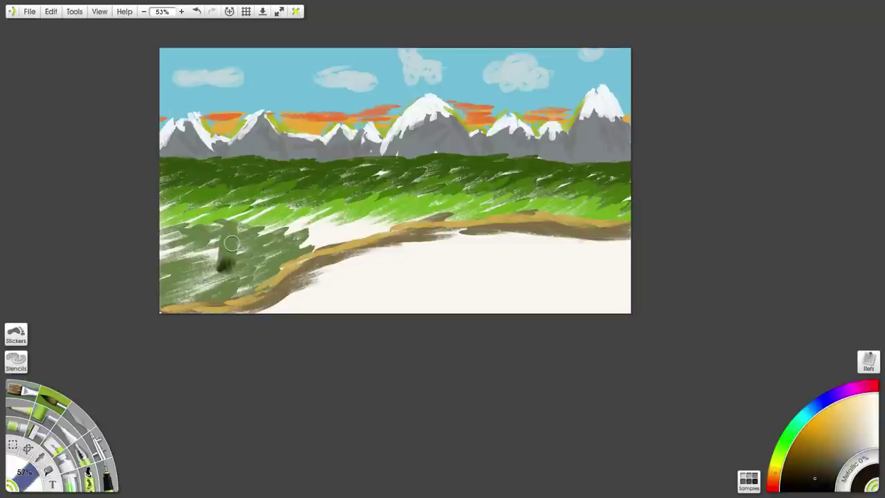
{"action": "key", "text": "ctrl+z"}
{"action": "key", "text": "ctrl+z"}
{"action": "key", "text": "ctrl+z"}
{"action": "key", "text": "ctrl+z"}
{"action": "scroll", "coordinate": [249, 221], "scroll_direction": "up", "scroll_amount": 1}
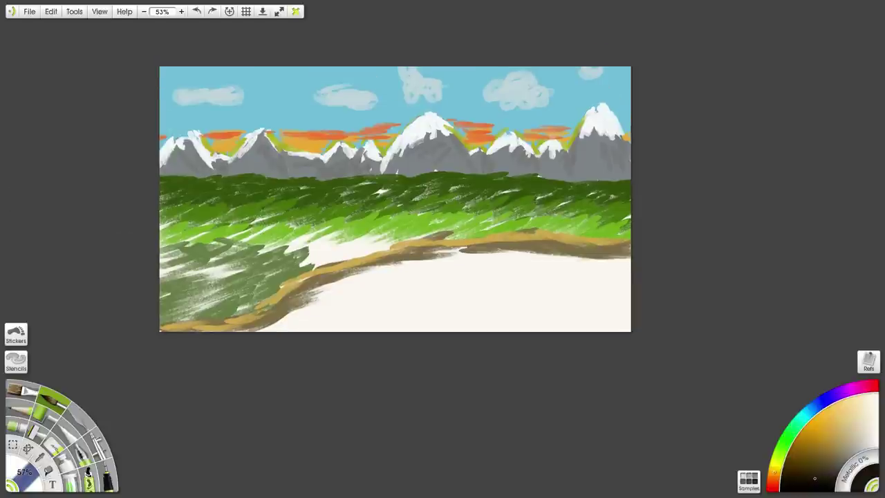
Reduce the brush size to 30% and paint a cluster of near-black upright tree trunks on the grey-green ground
{"action": "left_click_drag", "start_coordinate": [239, 290], "coordinate": [220, 292], "text": "shift"}
{"action": "scroll", "coordinate": [209, 285], "scroll_direction": "up", "scroll_amount": 1}
{"action": "mouse_move", "coordinate": [209, 262]}
{"action": "left_mouse_down"}
{"action": "mouse_move", "coordinate": [214, 295]}
{"action": "mouse_move", "coordinate": [211, 235]}
{"action": "mouse_move", "coordinate": [205, 283]}
{"action": "mouse_move", "coordinate": [210, 264]}
{"action": "mouse_move", "coordinate": [216, 282]}
{"action": "mouse_move", "coordinate": [247, 285]}
{"action": "mouse_move", "coordinate": [250, 270]}
{"action": "mouse_move", "coordinate": [255, 280]}
{"action": "mouse_move", "coordinate": [265, 274]}
{"action": "mouse_move", "coordinate": [258, 229]}
{"action": "mouse_move", "coordinate": [226, 296]}
{"action": "mouse_move", "coordinate": [236, 229]}
{"action": "mouse_move", "coordinate": [246, 282]}
{"action": "left_mouse_up"}
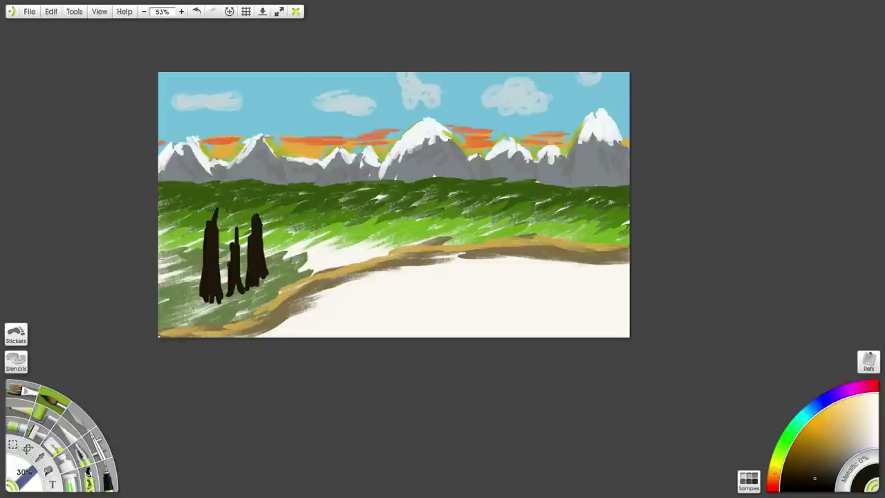
{"action": "mouse_move", "coordinate": [169, 277]}
{"action": "left_mouse_down"}
{"action": "mouse_move", "coordinate": [171, 241]}
{"action": "mouse_move", "coordinate": [177, 285]}
{"action": "mouse_move", "coordinate": [183, 221]}
{"action": "mouse_move", "coordinate": [176, 250]}
{"action": "mouse_move", "coordinate": [175, 187]}
{"action": "mouse_move", "coordinate": [181, 320]}
{"action": "mouse_move", "coordinate": [191, 235]}
{"action": "mouse_move", "coordinate": [199, 297]}
{"action": "mouse_move", "coordinate": [198, 223]}
{"action": "mouse_move", "coordinate": [197, 314]}
{"action": "mouse_move", "coordinate": [188, 309]}
{"action": "mouse_move", "coordinate": [202, 302]}
{"action": "left_mouse_up"}
{"action": "mouse_move", "coordinate": [275, 250]}
{"action": "left_mouse_down"}
{"action": "mouse_move", "coordinate": [284, 218]}
{"action": "mouse_move", "coordinate": [286, 263]}
{"action": "mouse_move", "coordinate": [272, 211]}
{"action": "mouse_move", "coordinate": [274, 251]}
{"action": "mouse_move", "coordinate": [272, 213]}
{"action": "mouse_move", "coordinate": [242, 249]}
{"action": "mouse_move", "coordinate": [228, 251]}
{"action": "mouse_move", "coordinate": [223, 223]}
{"action": "mouse_move", "coordinate": [223, 263]}
{"action": "mouse_move", "coordinate": [242, 216]}
{"action": "left_mouse_up"}
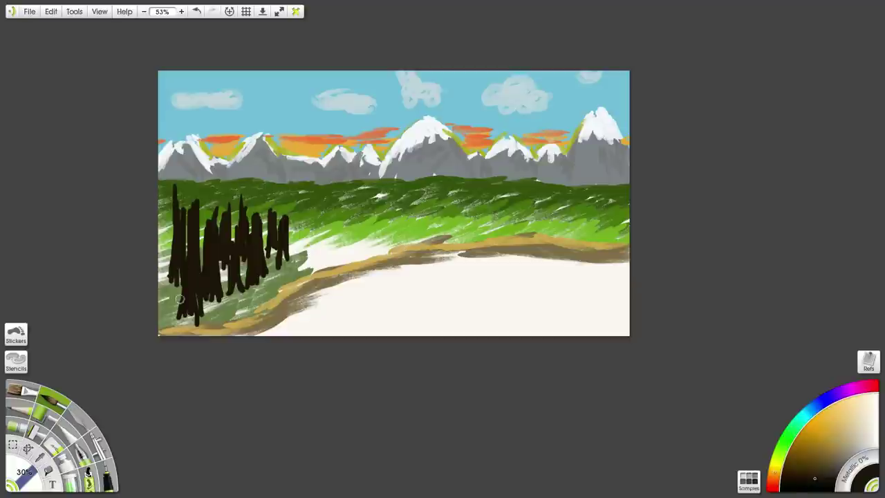
{"action": "mouse_move", "coordinate": [178, 300]}
{"action": "left_mouse_down"}
{"action": "mouse_move", "coordinate": [169, 233]}
{"action": "mouse_move", "coordinate": [158, 326]}
{"action": "mouse_move", "coordinate": [167, 310]}
{"action": "mouse_move", "coordinate": [162, 259]}
{"action": "left_mouse_up"}
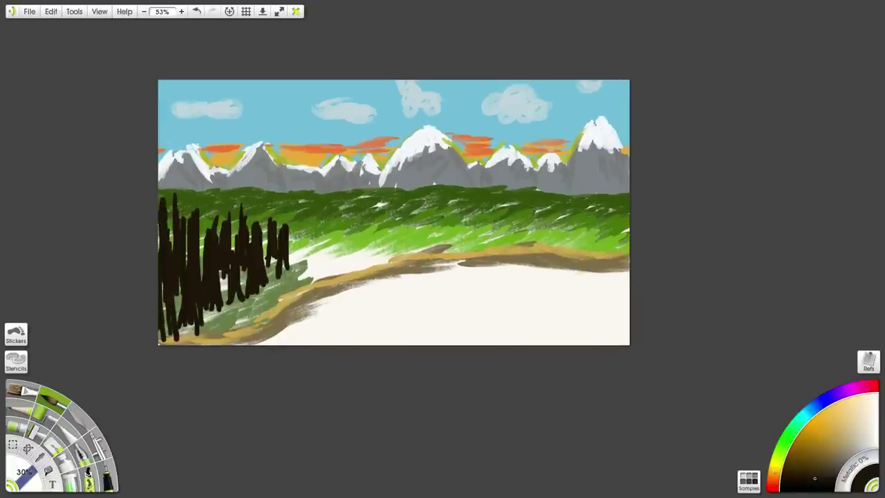
Add dark-brown vertical highlights to the near-black tree trunks, from the canvas's left edge to the farthest trunk
{"action": "left_click", "coordinate": [789, 470]}
{"action": "mouse_move", "coordinate": [157, 297]}
{"action": "left_mouse_down"}
{"action": "mouse_move", "coordinate": [160, 266]}
{"action": "mouse_move", "coordinate": [154, 306]}
{"action": "mouse_move", "coordinate": [160, 319]}
{"action": "mouse_move", "coordinate": [171, 294]}
{"action": "left_mouse_up"}
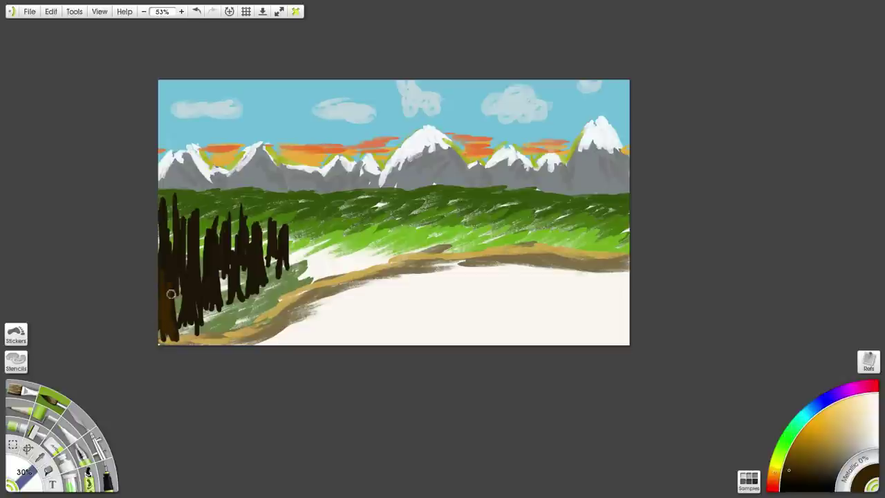
{"action": "left_click_drag", "start_coordinate": [158, 218], "coordinate": [160, 227]}
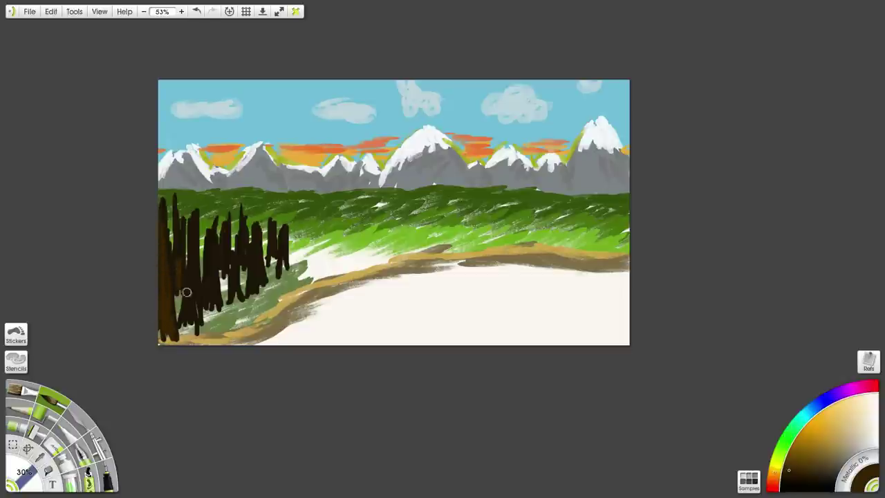
{"action": "left_click_drag", "start_coordinate": [186, 292], "coordinate": [191, 322]}
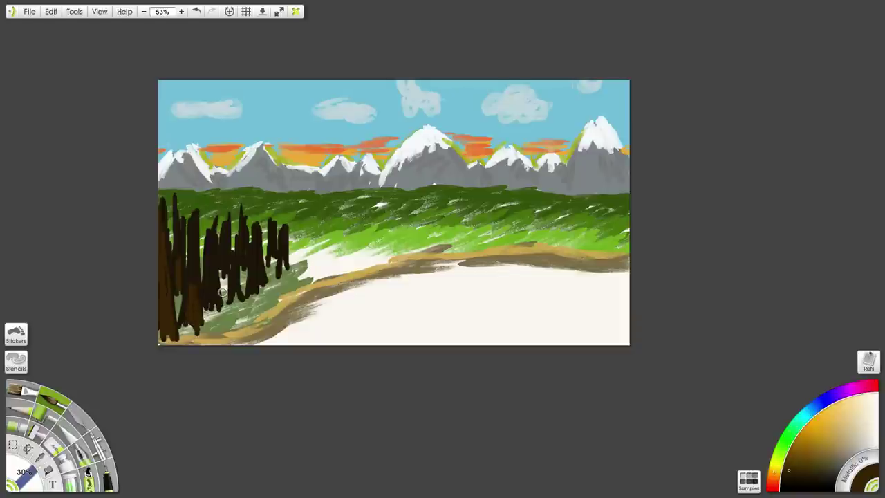
{"action": "mouse_move", "coordinate": [213, 272]}
{"action": "left_mouse_down"}
{"action": "mouse_move", "coordinate": [233, 282]}
{"action": "mouse_move", "coordinate": [240, 234]}
{"action": "mouse_move", "coordinate": [254, 273]}
{"action": "mouse_move", "coordinate": [253, 247]}
{"action": "mouse_move", "coordinate": [274, 229]}
{"action": "mouse_move", "coordinate": [284, 248]}
{"action": "mouse_move", "coordinate": [289, 220]}
{"action": "left_mouse_up"}
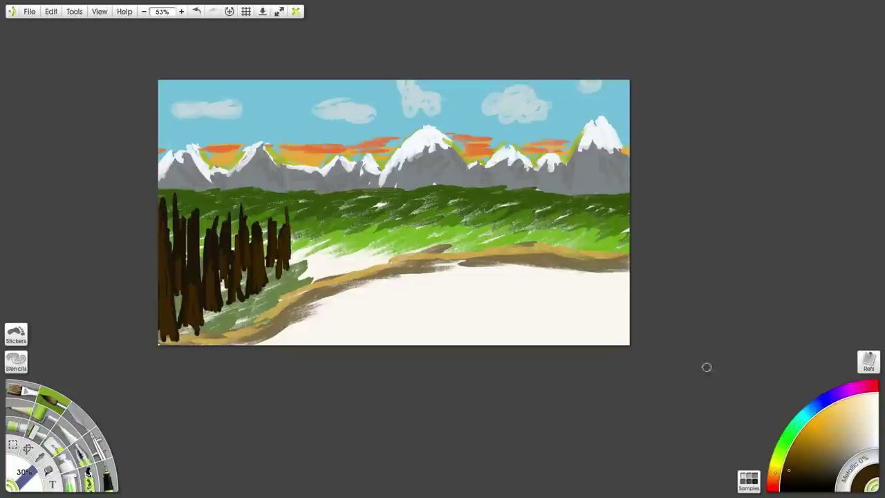
Paint tall, pointed muted-green foliage over the upper parts of the tree trunks to form a row of conifers
{"action": "left_click", "coordinate": [783, 448]}
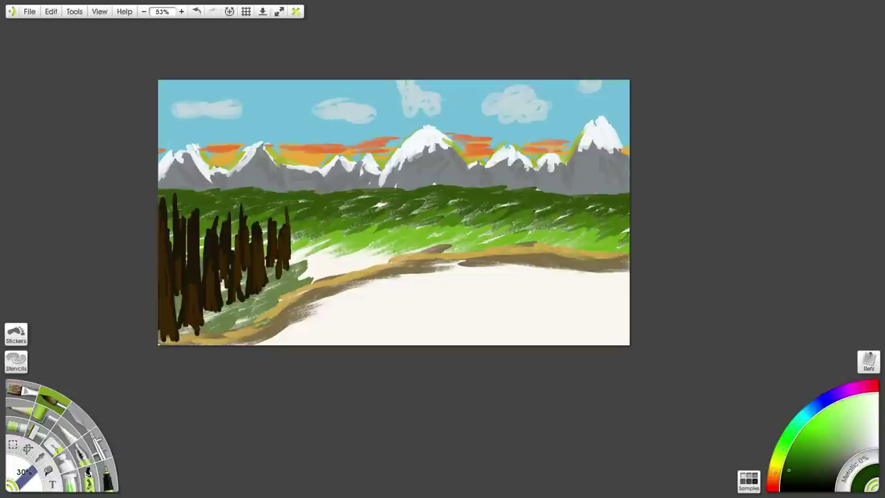
{"action": "left_click", "coordinate": [827, 456]}
{"action": "mouse_move", "coordinate": [164, 233]}
{"action": "left_mouse_down"}
{"action": "mouse_move", "coordinate": [164, 256]}
{"action": "mouse_move", "coordinate": [169, 215]}
{"action": "mouse_move", "coordinate": [168, 263]}
{"action": "mouse_move", "coordinate": [160, 260]}
{"action": "left_mouse_up"}
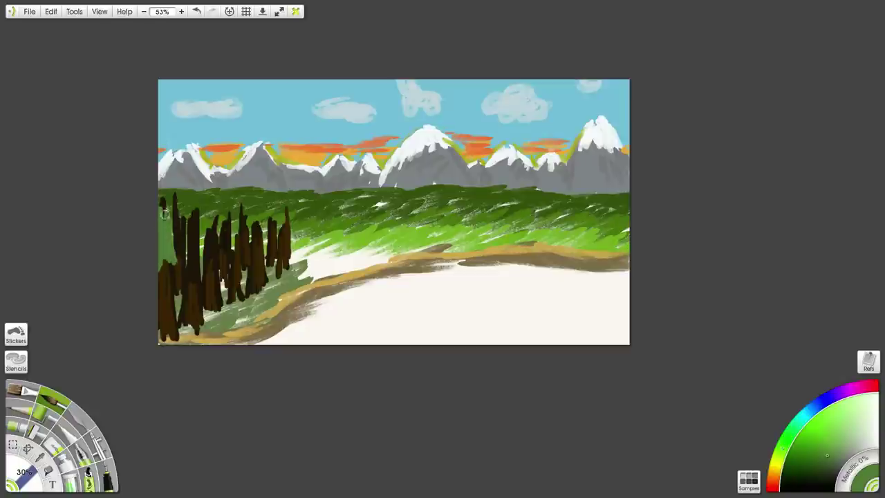
{"action": "mouse_move", "coordinate": [165, 214]}
{"action": "left_mouse_down"}
{"action": "mouse_move", "coordinate": [182, 282]}
{"action": "mouse_move", "coordinate": [162, 238]}
{"action": "mouse_move", "coordinate": [167, 274]}
{"action": "left_mouse_up"}
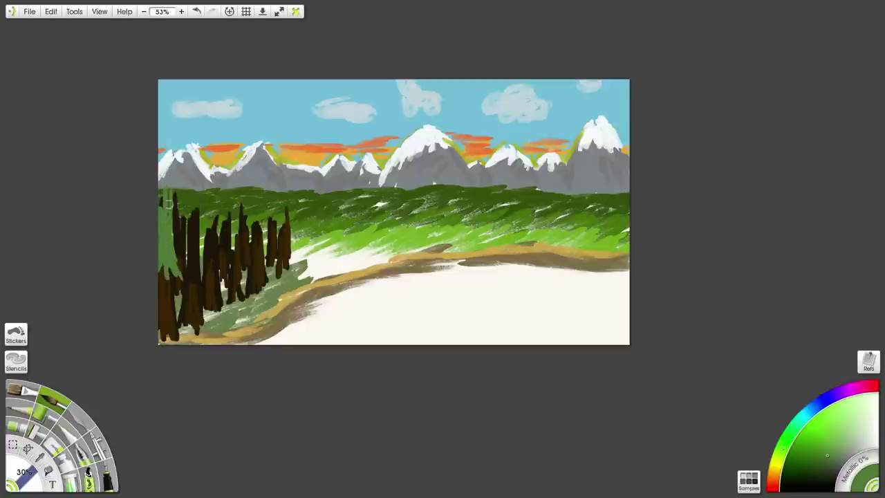
{"action": "left_click_drag", "start_coordinate": [167, 201], "coordinate": [163, 178]}
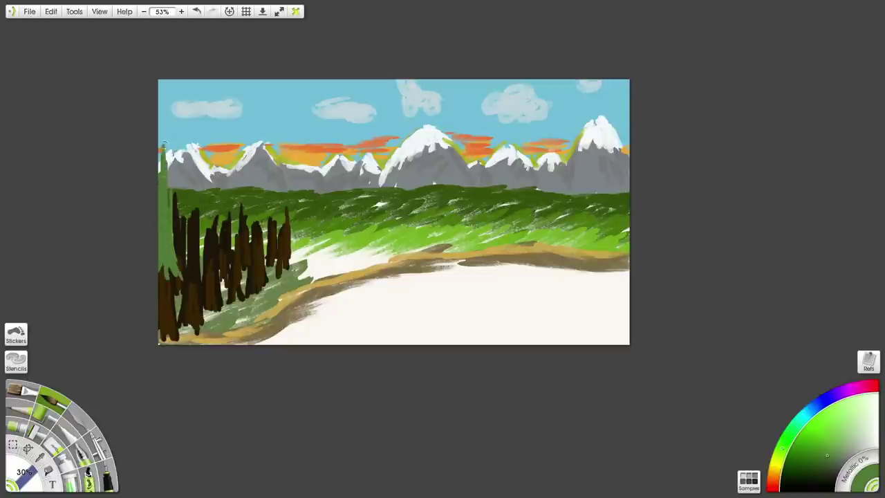
{"action": "left_click_drag", "start_coordinate": [164, 145], "coordinate": [161, 134]}
{"action": "mouse_move", "coordinate": [173, 214]}
{"action": "left_mouse_down"}
{"action": "mouse_move", "coordinate": [176, 236]}
{"action": "mouse_move", "coordinate": [178, 166]}
{"action": "mouse_move", "coordinate": [183, 235]}
{"action": "mouse_move", "coordinate": [182, 185]}
{"action": "left_mouse_up"}
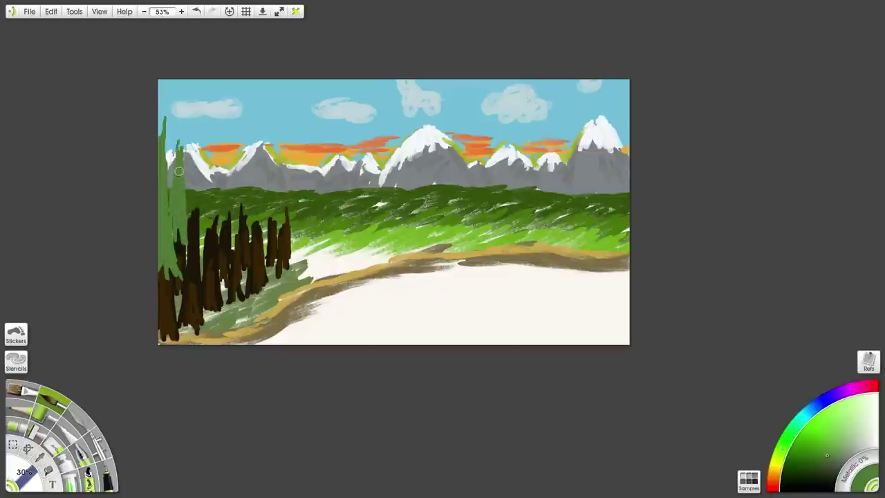
{"action": "mouse_move", "coordinate": [190, 225]}
{"action": "left_mouse_down"}
{"action": "mouse_move", "coordinate": [181, 258]}
{"action": "mouse_move", "coordinate": [198, 184]}
{"action": "mouse_move", "coordinate": [192, 271]}
{"action": "mouse_move", "coordinate": [204, 274]}
{"action": "mouse_move", "coordinate": [192, 179]}
{"action": "left_mouse_up"}
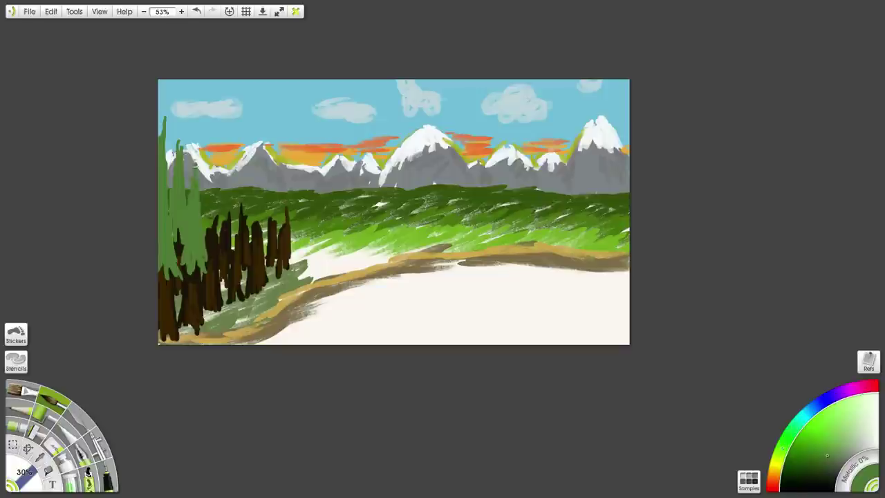
{"action": "mouse_move", "coordinate": [207, 219]}
{"action": "left_mouse_down"}
{"action": "mouse_move", "coordinate": [212, 185]}
{"action": "mouse_move", "coordinate": [216, 235]}
{"action": "mouse_move", "coordinate": [223, 201]}
{"action": "mouse_move", "coordinate": [235, 249]}
{"action": "mouse_move", "coordinate": [225, 198]}
{"action": "mouse_move", "coordinate": [244, 256]}
{"action": "mouse_move", "coordinate": [249, 208]}
{"action": "mouse_move", "coordinate": [267, 243]}
{"action": "mouse_move", "coordinate": [271, 206]}
{"action": "mouse_move", "coordinate": [279, 239]}
{"action": "mouse_move", "coordinate": [289, 173]}
{"action": "mouse_move", "coordinate": [286, 220]}
{"action": "mouse_move", "coordinate": [288, 189]}
{"action": "left_mouse_up"}
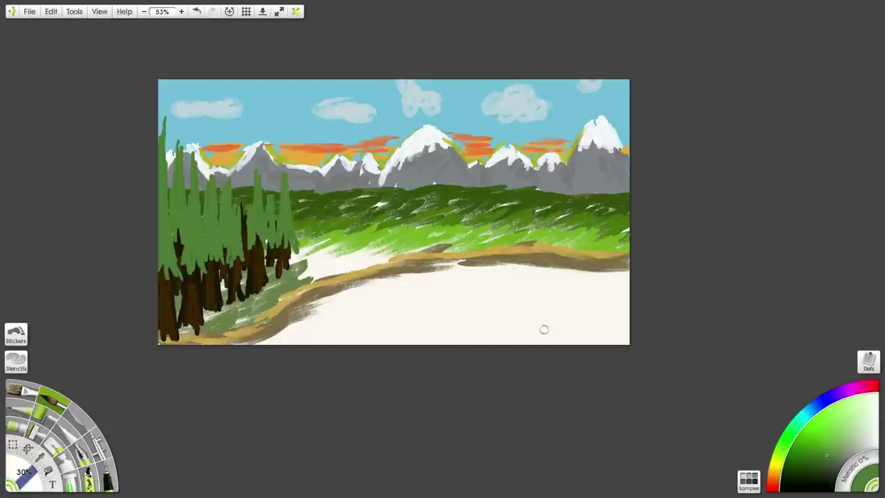
Shade the conifer foliage with dark-green vertical strokes at 50% brush size, from the canvas's left edge to the farthest tree
{"action": "left_click", "coordinate": [819, 469]}
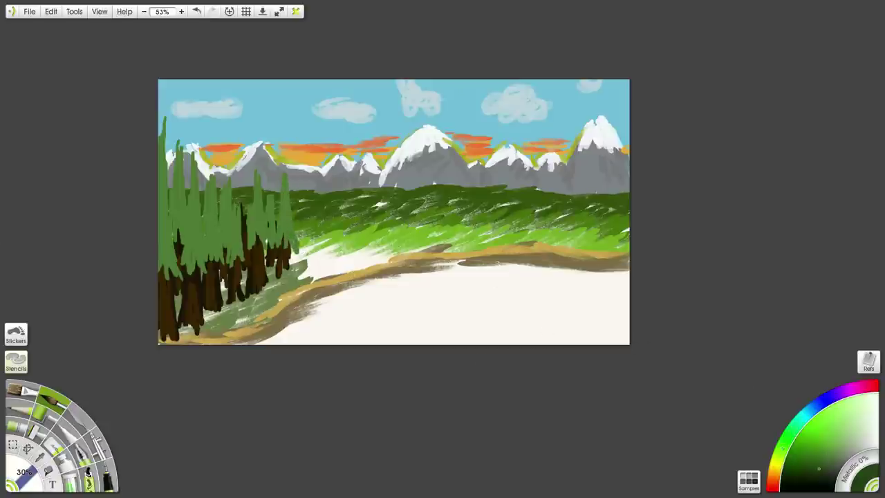
{"action": "left_click", "coordinate": [54, 398]}
{"action": "mouse_move", "coordinate": [170, 272]}
{"action": "left_mouse_down"}
{"action": "mouse_move", "coordinate": [170, 235]}
{"action": "mouse_move", "coordinate": [168, 277]}
{"action": "mouse_move", "coordinate": [182, 279]}
{"action": "mouse_move", "coordinate": [165, 165]}
{"action": "mouse_move", "coordinate": [175, 249]}
{"action": "mouse_move", "coordinate": [164, 223]}
{"action": "mouse_move", "coordinate": [163, 115]}
{"action": "left_mouse_up"}
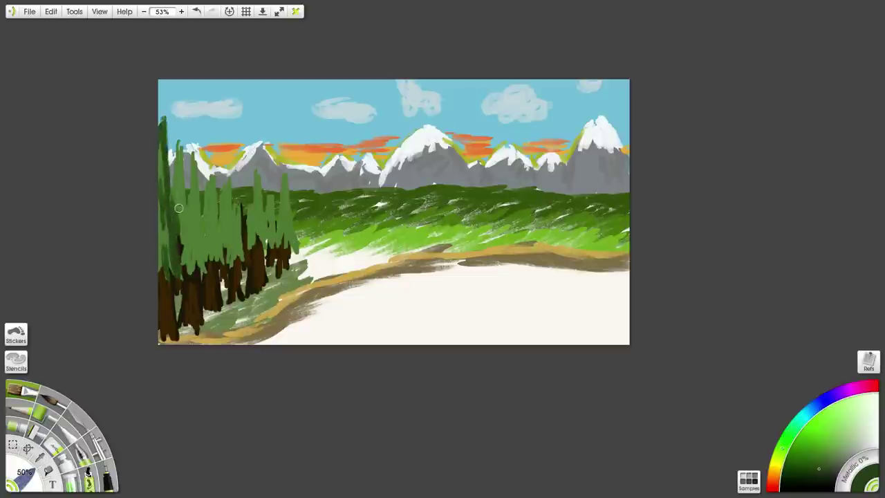
{"action": "mouse_move", "coordinate": [182, 201]}
{"action": "left_mouse_down"}
{"action": "mouse_move", "coordinate": [181, 138]}
{"action": "mouse_move", "coordinate": [180, 209]}
{"action": "mouse_move", "coordinate": [191, 215]}
{"action": "mouse_move", "coordinate": [195, 147]}
{"action": "mouse_move", "coordinate": [197, 219]}
{"action": "mouse_move", "coordinate": [193, 191]}
{"action": "mouse_move", "coordinate": [208, 272]}
{"action": "mouse_move", "coordinate": [191, 242]}
{"action": "mouse_move", "coordinate": [192, 212]}
{"action": "mouse_move", "coordinate": [210, 238]}
{"action": "mouse_move", "coordinate": [212, 177]}
{"action": "mouse_move", "coordinate": [219, 261]}
{"action": "mouse_move", "coordinate": [224, 204]}
{"action": "mouse_move", "coordinate": [219, 222]}
{"action": "mouse_move", "coordinate": [232, 207]}
{"action": "mouse_move", "coordinate": [228, 266]}
{"action": "mouse_move", "coordinate": [243, 248]}
{"action": "mouse_move", "coordinate": [243, 216]}
{"action": "left_mouse_up"}
{"action": "scroll", "coordinate": [266, 207], "scroll_direction": "down", "scroll_amount": 3}
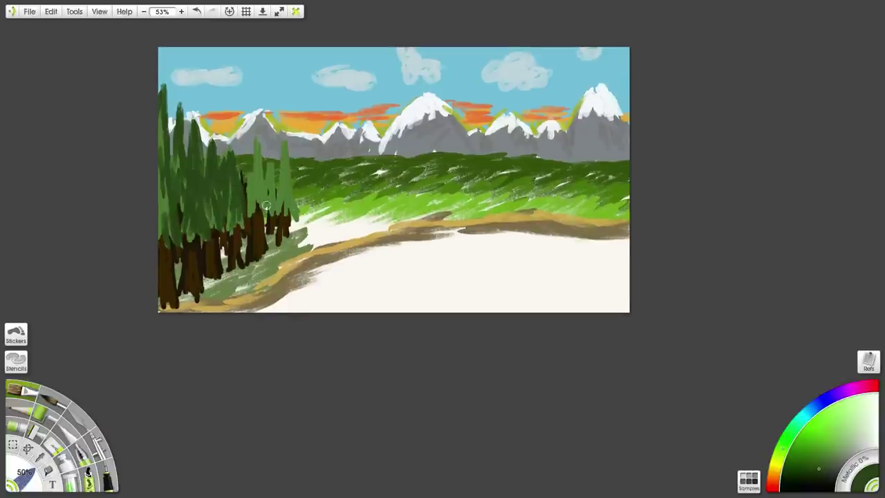
{"action": "mouse_move", "coordinate": [252, 164]}
{"action": "left_mouse_down"}
{"action": "mouse_move", "coordinate": [242, 202]}
{"action": "mouse_move", "coordinate": [253, 213]}
{"action": "mouse_move", "coordinate": [256, 174]}
{"action": "mouse_move", "coordinate": [277, 206]}
{"action": "mouse_move", "coordinate": [285, 140]}
{"action": "mouse_move", "coordinate": [291, 210]}
{"action": "left_mouse_up"}
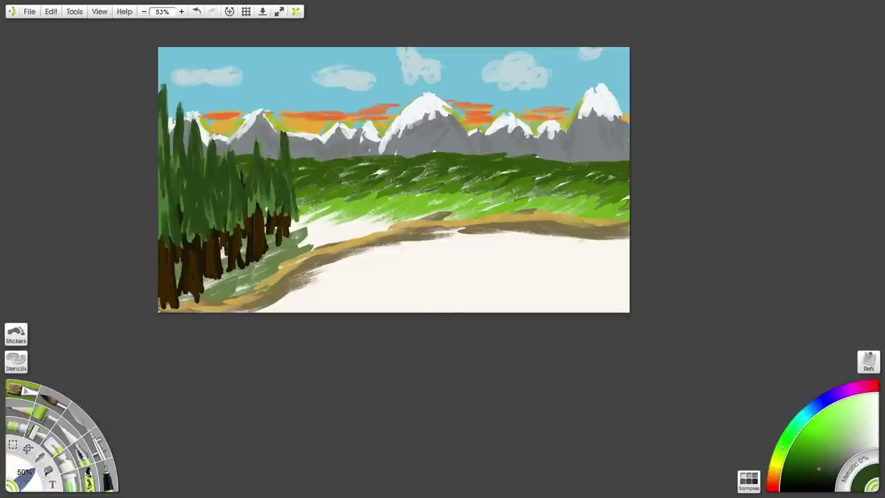
Add lighter muted-brown vertical highlights to the conifer trunks, working from the nearest trunk to the farthest
{"action": "left_click", "coordinate": [774, 479]}
{"action": "left_click", "coordinate": [829, 459]}
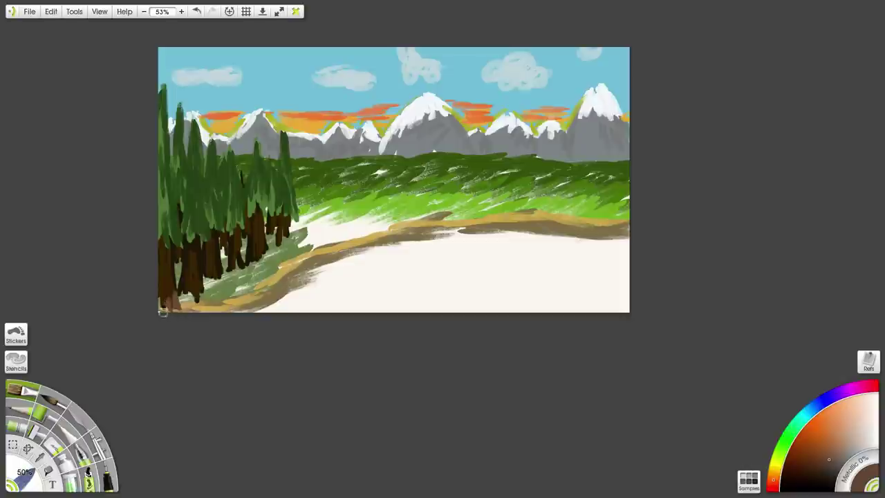
{"action": "mouse_move", "coordinate": [164, 312]}
{"action": "left_mouse_down"}
{"action": "mouse_move", "coordinate": [163, 264]}
{"action": "mouse_move", "coordinate": [191, 274]}
{"action": "mouse_move", "coordinate": [190, 251]}
{"action": "left_mouse_up"}
{"action": "scroll", "coordinate": [187, 290], "scroll_direction": "down", "scroll_amount": 1}
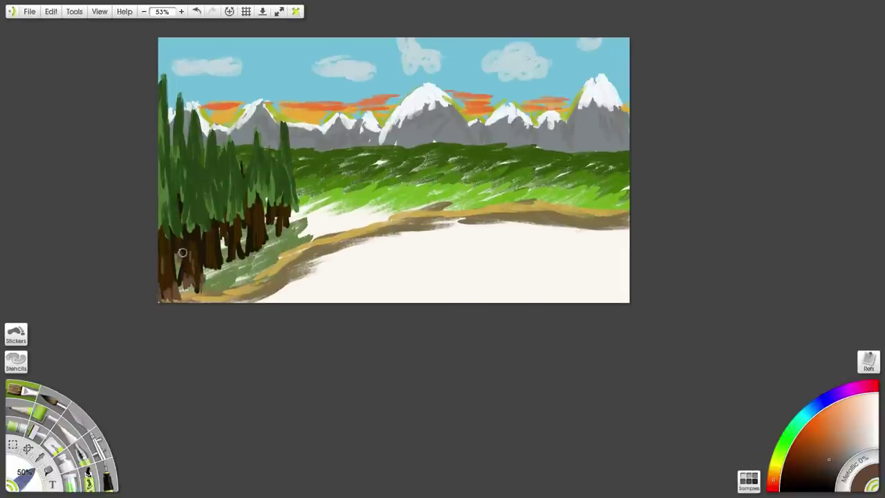
{"action": "mouse_move", "coordinate": [208, 268]}
{"action": "left_mouse_down"}
{"action": "mouse_move", "coordinate": [213, 228]}
{"action": "mouse_move", "coordinate": [237, 259]}
{"action": "mouse_move", "coordinate": [250, 249]}
{"action": "left_mouse_up"}
{"action": "left_click_drag", "start_coordinate": [260, 239], "coordinate": [262, 216]}
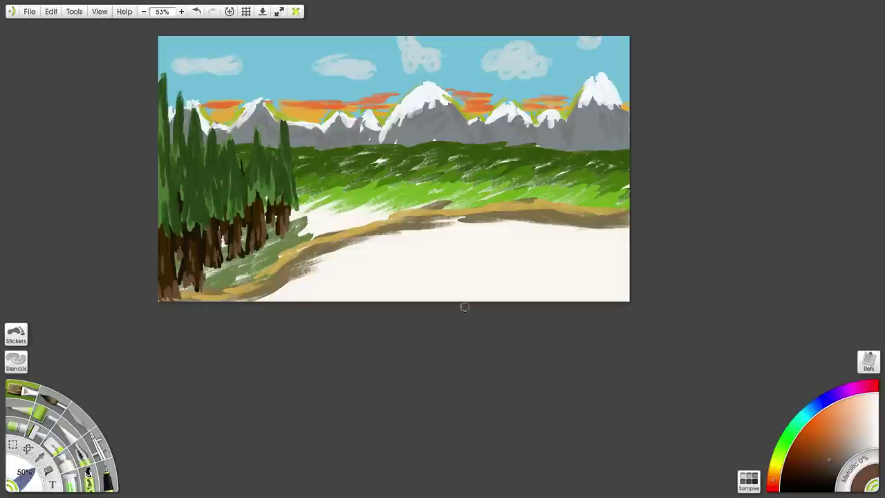
Paint dark-green slanted grass strokes over the grey-green ground around the trunk bases, down to the edge of the tan bank
{"action": "left_click", "coordinate": [780, 455]}
{"action": "left_click", "coordinate": [808, 454]}
{"action": "left_click", "coordinate": [793, 466]}
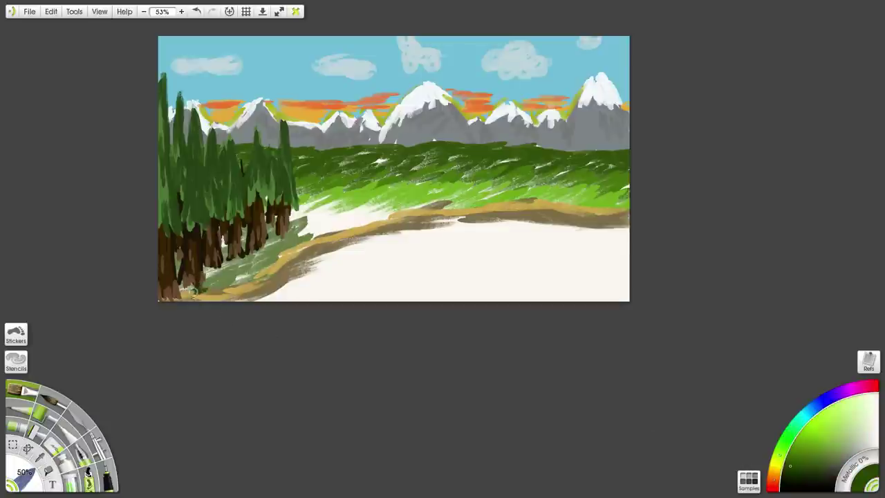
{"action": "mouse_move", "coordinate": [207, 279]}
{"action": "left_mouse_down"}
{"action": "mouse_move", "coordinate": [231, 258]}
{"action": "mouse_move", "coordinate": [210, 265]}
{"action": "mouse_move", "coordinate": [233, 247]}
{"action": "mouse_move", "coordinate": [221, 254]}
{"action": "mouse_move", "coordinate": [220, 242]}
{"action": "mouse_move", "coordinate": [239, 253]}
{"action": "mouse_move", "coordinate": [258, 245]}
{"action": "mouse_move", "coordinate": [252, 231]}
{"action": "mouse_move", "coordinate": [240, 237]}
{"action": "mouse_move", "coordinate": [255, 254]}
{"action": "mouse_move", "coordinate": [288, 240]}
{"action": "mouse_move", "coordinate": [265, 237]}
{"action": "mouse_move", "coordinate": [281, 221]}
{"action": "mouse_move", "coordinate": [271, 227]}
{"action": "mouse_move", "coordinate": [288, 230]}
{"action": "mouse_move", "coordinate": [306, 208]}
{"action": "left_mouse_up"}
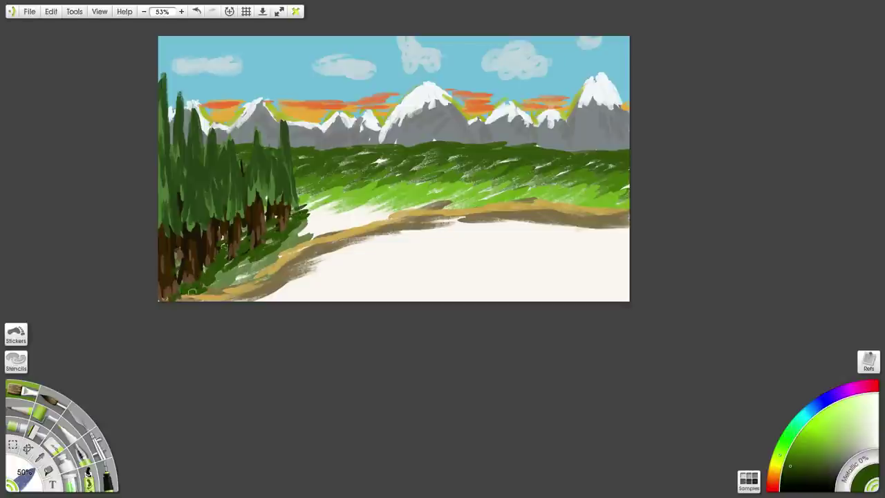
{"action": "mouse_move", "coordinate": [219, 276]}
{"action": "left_mouse_down"}
{"action": "mouse_move", "coordinate": [195, 299]}
{"action": "mouse_move", "coordinate": [272, 242]}
{"action": "mouse_move", "coordinate": [240, 268]}
{"action": "mouse_move", "coordinate": [310, 230]}
{"action": "left_mouse_up"}
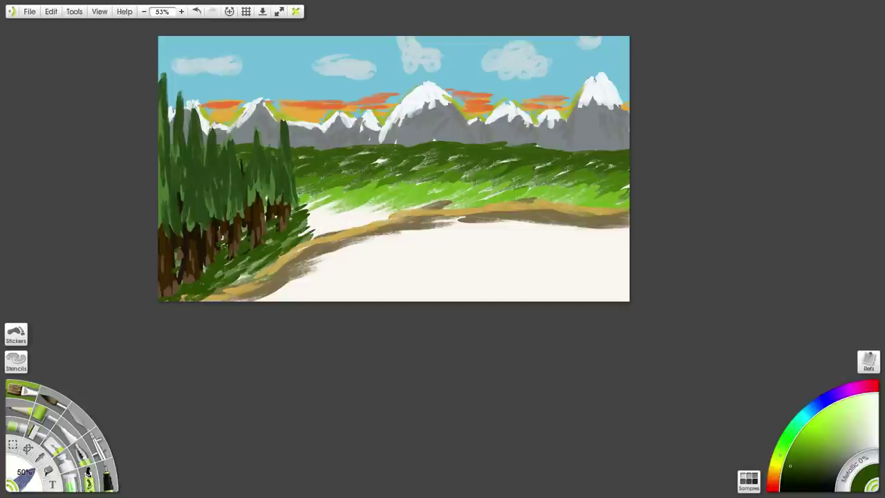
Fill the blank area below the curved bank with dark navy blue at 100% brush size to form a lake
{"action": "left_click", "coordinate": [813, 408]}
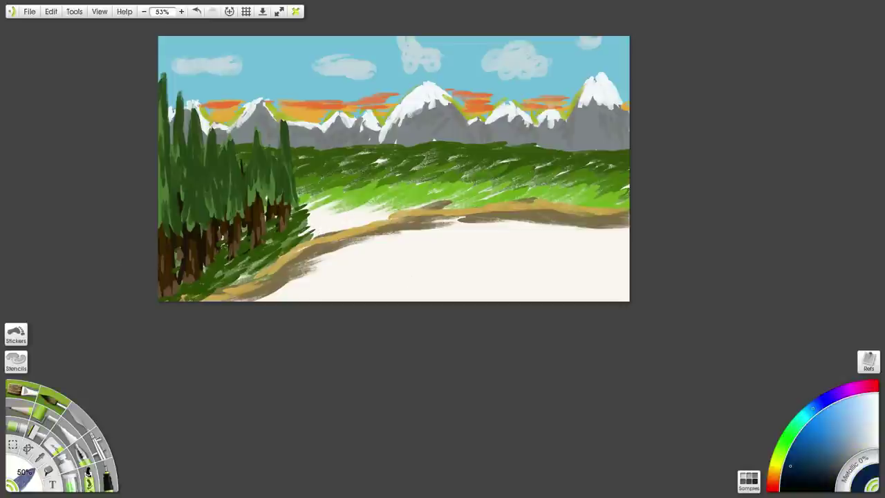
{"action": "left_click", "coordinate": [53, 397]}
{"action": "key", "text": "bracketright"}
{"action": "key", "text": "bracketright"}
{"action": "key", "text": "bracketright"}
{"action": "key", "text": "bracketright"}
{"action": "key", "text": "bracketright"}
{"action": "key", "text": "bracketright"}
{"action": "key", "text": "bracketright"}
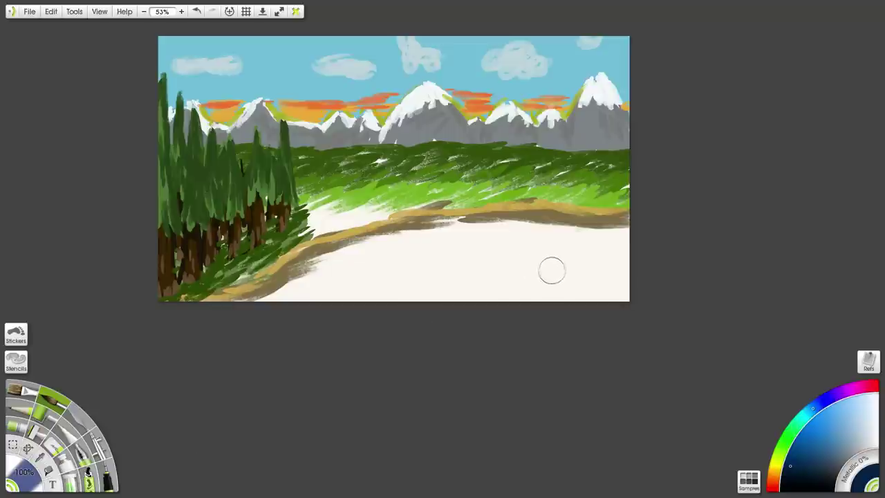
{"action": "mouse_move", "coordinate": [551, 271]}
{"action": "left_mouse_down"}
{"action": "mouse_move", "coordinate": [536, 290]}
{"action": "mouse_move", "coordinate": [538, 308]}
{"action": "mouse_move", "coordinate": [644, 284]}
{"action": "mouse_move", "coordinate": [485, 322]}
{"action": "mouse_move", "coordinate": [477, 313]}
{"action": "mouse_move", "coordinate": [483, 307]}
{"action": "mouse_move", "coordinate": [449, 312]}
{"action": "mouse_move", "coordinate": [436, 293]}
{"action": "mouse_move", "coordinate": [459, 280]}
{"action": "mouse_move", "coordinate": [408, 296]}
{"action": "mouse_move", "coordinate": [390, 287]}
{"action": "mouse_move", "coordinate": [407, 310]}
{"action": "mouse_move", "coordinate": [361, 312]}
{"action": "mouse_move", "coordinate": [387, 304]}
{"action": "mouse_move", "coordinate": [396, 283]}
{"action": "mouse_move", "coordinate": [443, 271]}
{"action": "mouse_move", "coordinate": [286, 320]}
{"action": "mouse_move", "coordinate": [344, 257]}
{"action": "mouse_move", "coordinate": [254, 302]}
{"action": "mouse_move", "coordinate": [318, 291]}
{"action": "mouse_move", "coordinate": [308, 311]}
{"action": "mouse_move", "coordinate": [294, 318]}
{"action": "mouse_move", "coordinate": [285, 298]}
{"action": "mouse_move", "coordinate": [235, 308]}
{"action": "mouse_move", "coordinate": [337, 259]}
{"action": "mouse_move", "coordinate": [331, 263]}
{"action": "mouse_move", "coordinate": [425, 257]}
{"action": "mouse_move", "coordinate": [409, 253]}
{"action": "mouse_move", "coordinate": [431, 235]}
{"action": "mouse_move", "coordinate": [462, 237]}
{"action": "mouse_move", "coordinate": [399, 265]}
{"action": "mouse_move", "coordinate": [462, 239]}
{"action": "mouse_move", "coordinate": [381, 251]}
{"action": "mouse_move", "coordinate": [514, 229]}
{"action": "mouse_move", "coordinate": [525, 262]}
{"action": "mouse_move", "coordinate": [504, 234]}
{"action": "mouse_move", "coordinate": [572, 239]}
{"action": "mouse_move", "coordinate": [644, 227]}
{"action": "mouse_move", "coordinate": [600, 244]}
{"action": "mouse_move", "coordinate": [606, 261]}
{"action": "mouse_move", "coordinate": [637, 257]}
{"action": "mouse_move", "coordinate": [475, 238]}
{"action": "mouse_move", "coordinate": [582, 240]}
{"action": "left_mouse_up"}
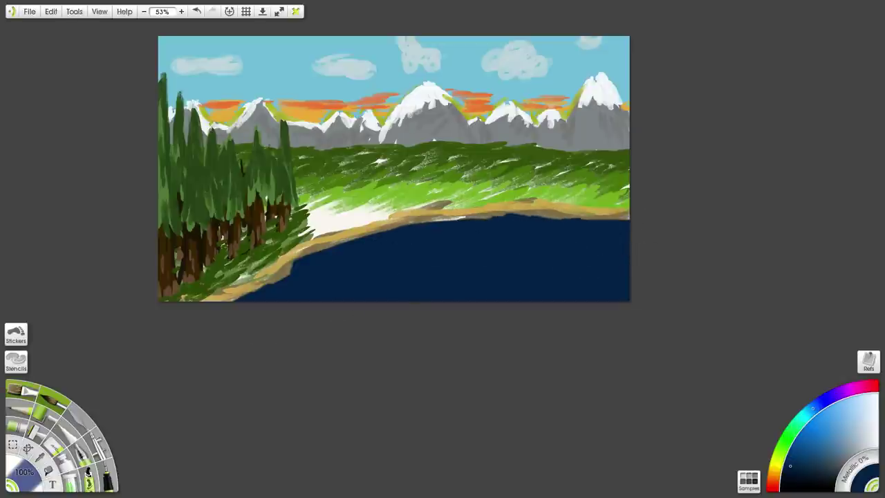
Paint broad, slanted light-blue strokes across the middle of the navy lake at 52% brush size
{"action": "left_click", "coordinate": [23, 391]}
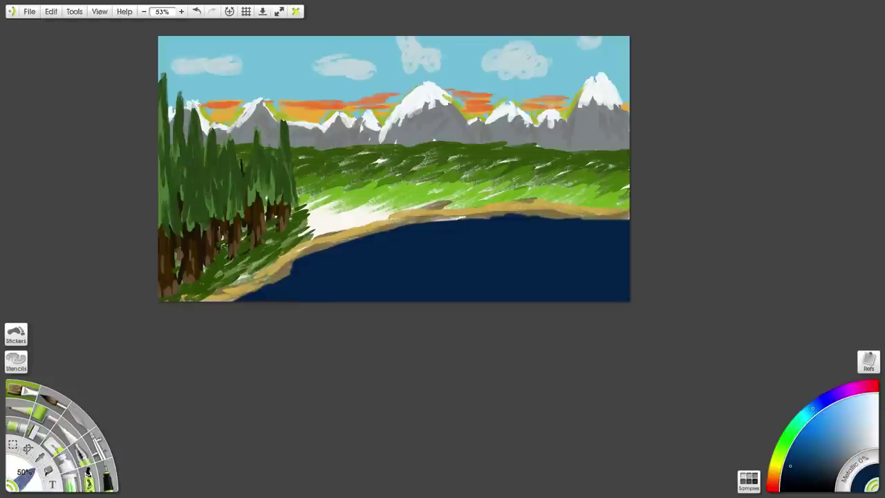
{"action": "key", "text": "bracketright"}
{"action": "mouse_move", "coordinate": [508, 274]}
{"action": "left_mouse_down"}
{"action": "mouse_move", "coordinate": [593, 264]}
{"action": "mouse_move", "coordinate": [494, 267]}
{"action": "mouse_move", "coordinate": [534, 246]}
{"action": "mouse_move", "coordinate": [567, 276]}
{"action": "mouse_move", "coordinate": [616, 257]}
{"action": "mouse_move", "coordinate": [595, 280]}
{"action": "mouse_move", "coordinate": [547, 246]}
{"action": "mouse_move", "coordinate": [401, 283]}
{"action": "mouse_move", "coordinate": [360, 267]}
{"action": "mouse_move", "coordinate": [345, 280]}
{"action": "left_mouse_up"}
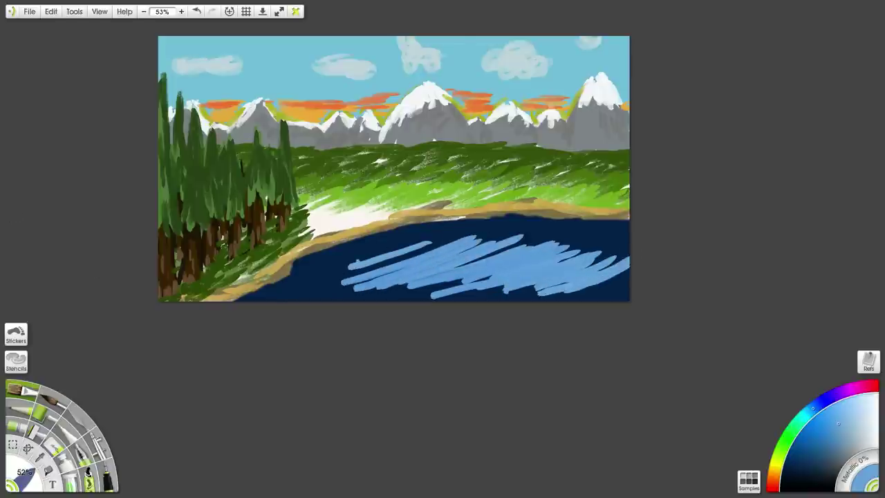
{"action": "mouse_move", "coordinate": [378, 294]}
{"action": "left_mouse_down"}
{"action": "mouse_move", "coordinate": [302, 288]}
{"action": "mouse_move", "coordinate": [450, 235]}
{"action": "left_mouse_up"}
Reduce the second brush to 30% and soften the edges of the lake's light-blue strokes with thin strokes
{"action": "left_click", "coordinate": [54, 399]}
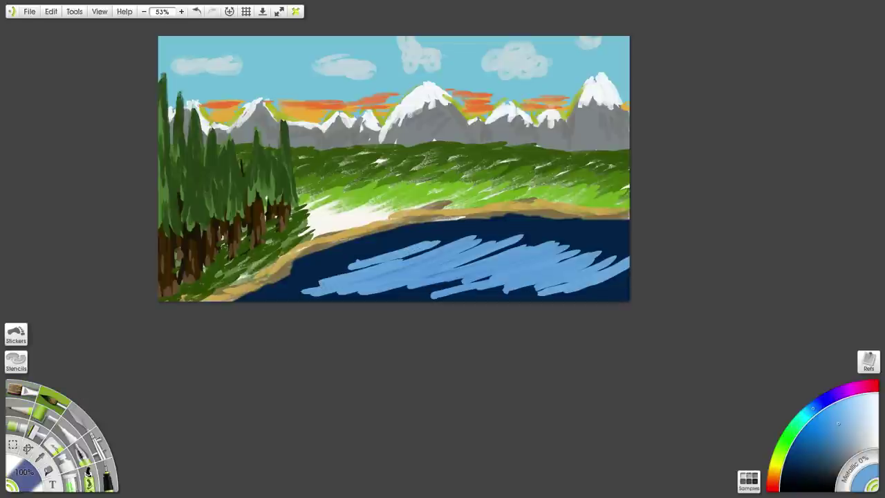
{"action": "left_click_drag", "start_coordinate": [29, 471], "coordinate": [12, 484]}
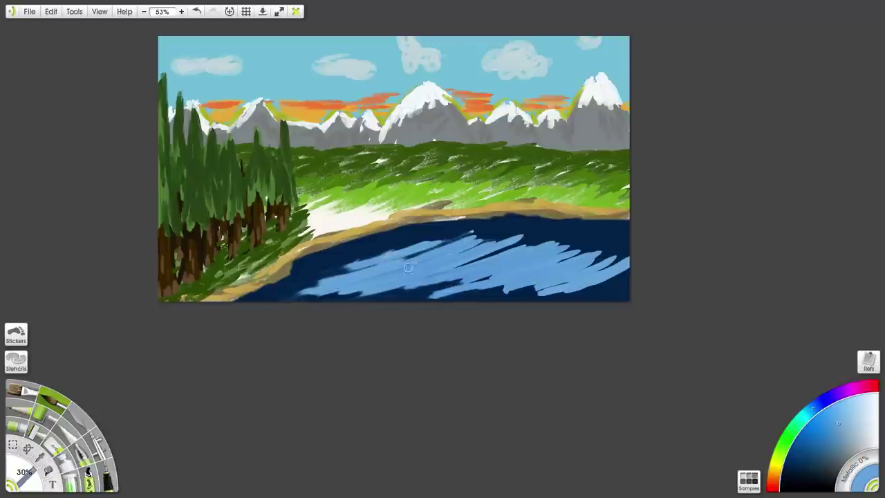
{"action": "left_click_drag", "start_coordinate": [560, 232], "coordinate": [523, 242]}
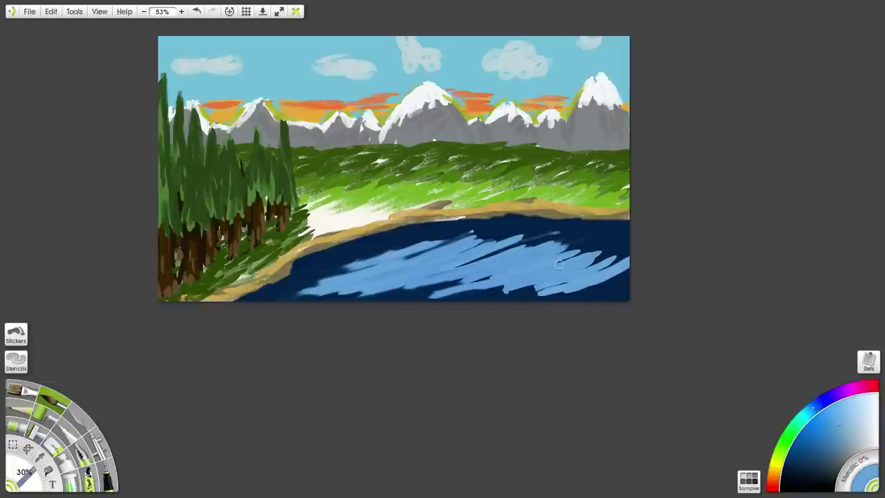
Work thin medium-dark blue strokes into the lake's light-blue areas to break them up
{"action": "left_click", "coordinate": [797, 456]}
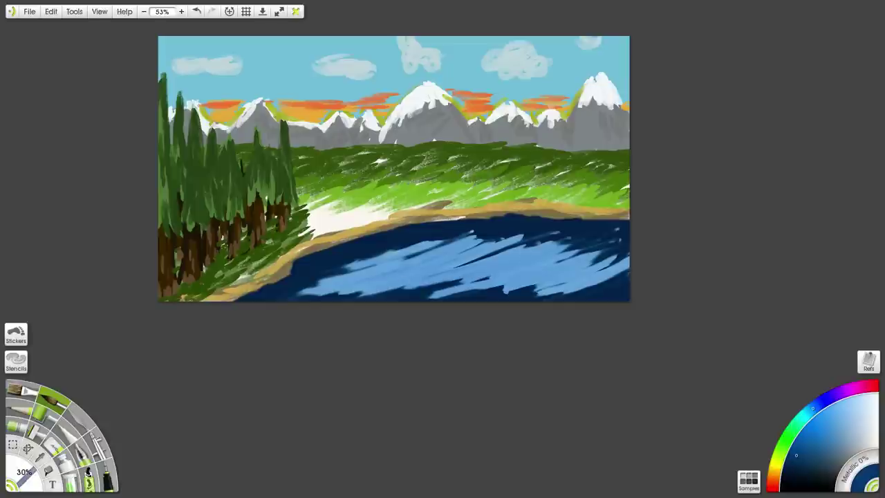
{"action": "left_click_drag", "start_coordinate": [377, 282], "coordinate": [358, 288]}
{"action": "left_click_drag", "start_coordinate": [429, 256], "coordinate": [406, 266]}
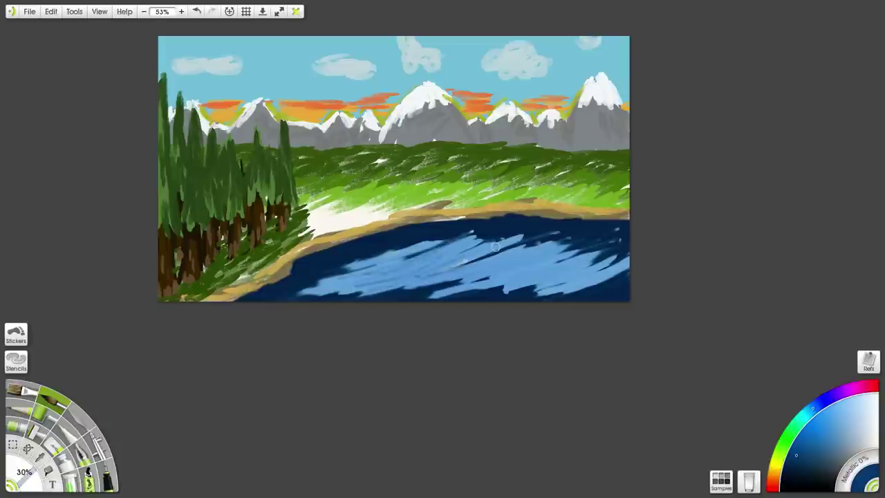
{"action": "left_click_drag", "start_coordinate": [467, 262], "coordinate": [402, 278]}
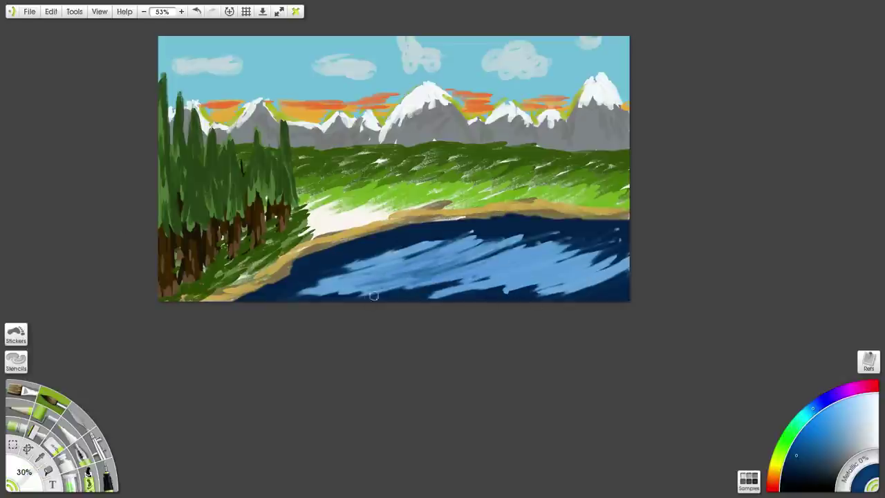
{"action": "mouse_move", "coordinate": [382, 281]}
{"action": "left_mouse_down"}
{"action": "mouse_move", "coordinate": [428, 240]}
{"action": "mouse_move", "coordinate": [394, 257]}
{"action": "left_mouse_up"}
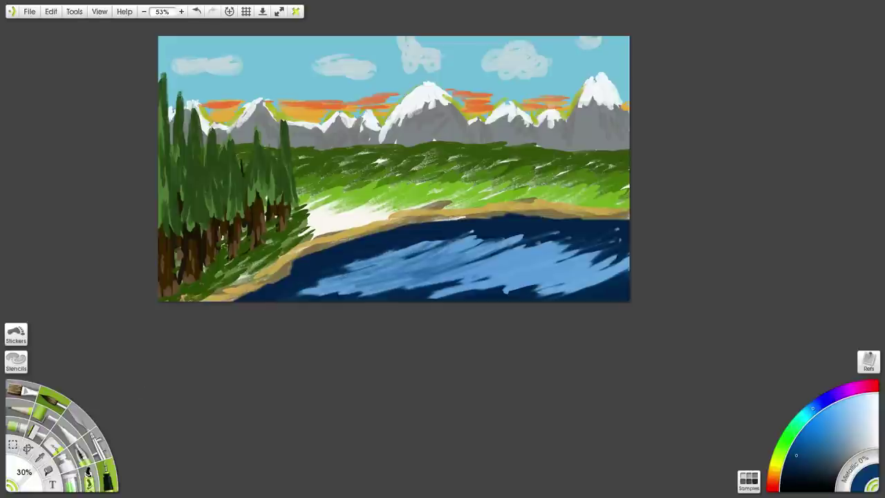
Blend the boundary between the tan bank and the lake with the palette knife at 50%, along the whole shoreline
{"action": "left_click", "coordinate": [108, 476]}
{"action": "left_click", "coordinate": [80, 418]}
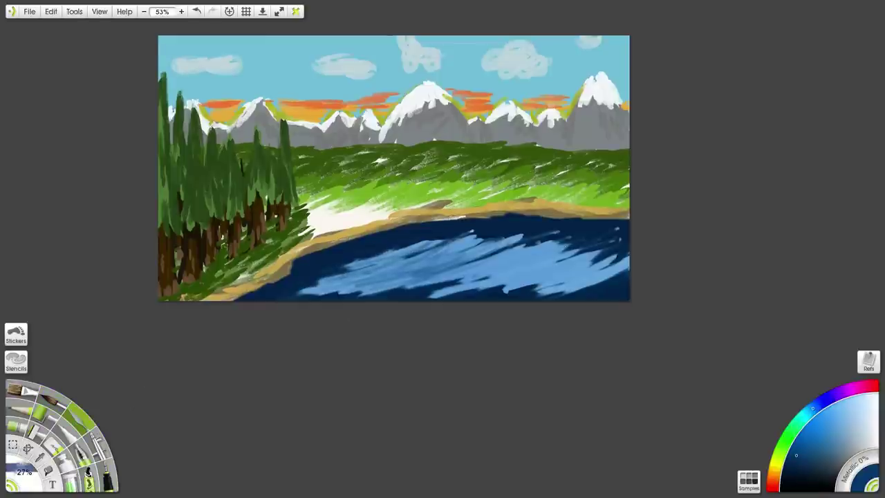
{"action": "left_click_drag", "start_coordinate": [24, 473], "coordinate": [40, 473]}
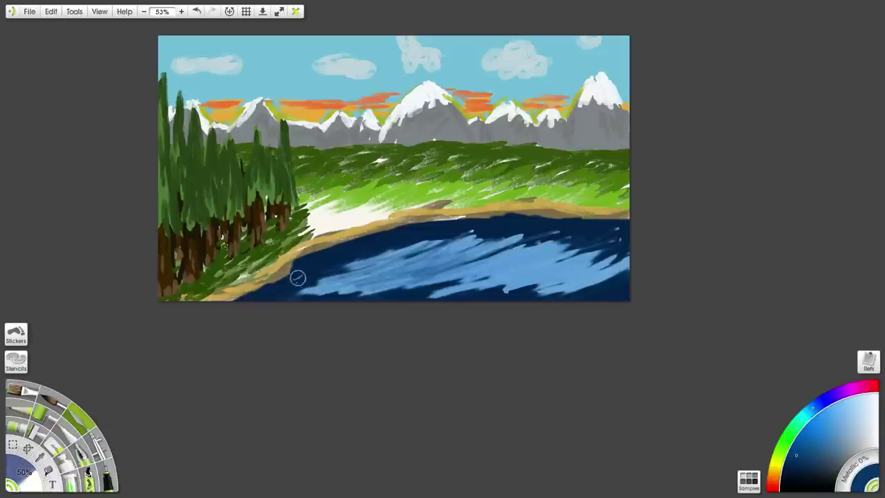
{"action": "mouse_move", "coordinate": [298, 270]}
{"action": "left_mouse_down"}
{"action": "mouse_move", "coordinate": [407, 251]}
{"action": "mouse_move", "coordinate": [295, 287]}
{"action": "mouse_move", "coordinate": [286, 300]}
{"action": "mouse_move", "coordinate": [335, 274]}
{"action": "left_mouse_up"}
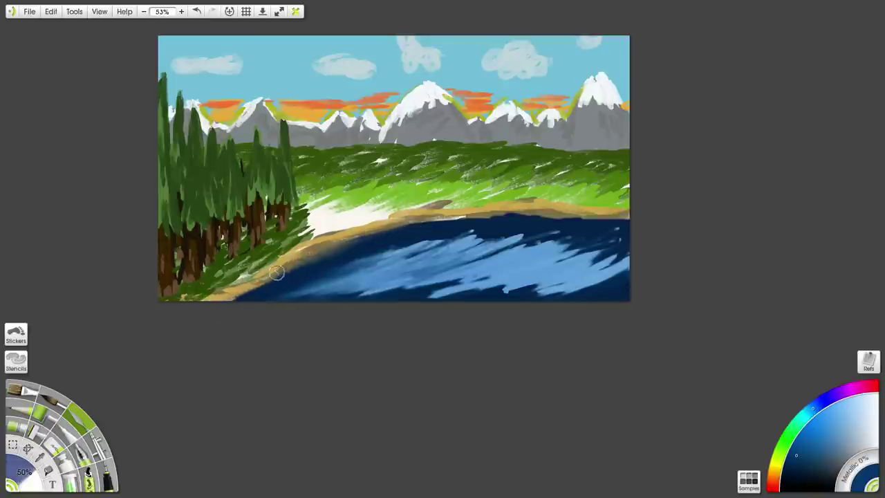
{"action": "left_click_drag", "start_coordinate": [277, 272], "coordinate": [224, 301]}
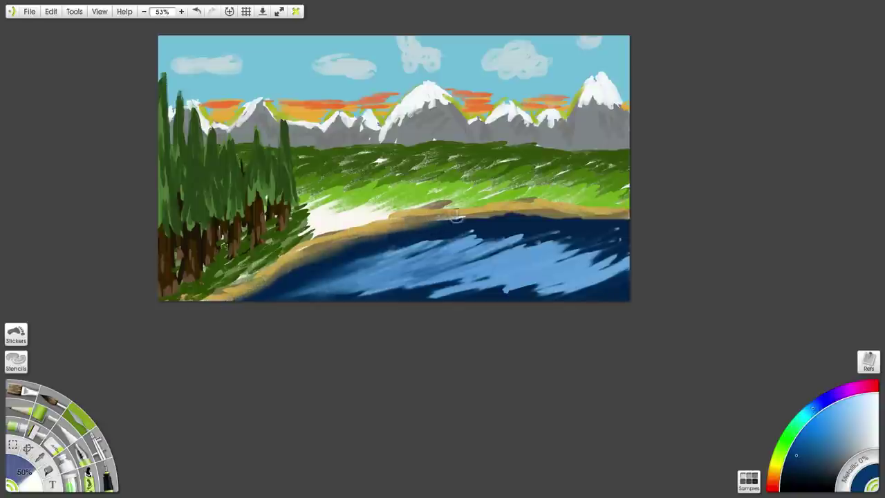
{"action": "mouse_move", "coordinate": [423, 222]}
{"action": "left_mouse_down"}
{"action": "mouse_move", "coordinate": [464, 224]}
{"action": "mouse_move", "coordinate": [437, 221]}
{"action": "mouse_move", "coordinate": [455, 217]}
{"action": "left_mouse_up"}
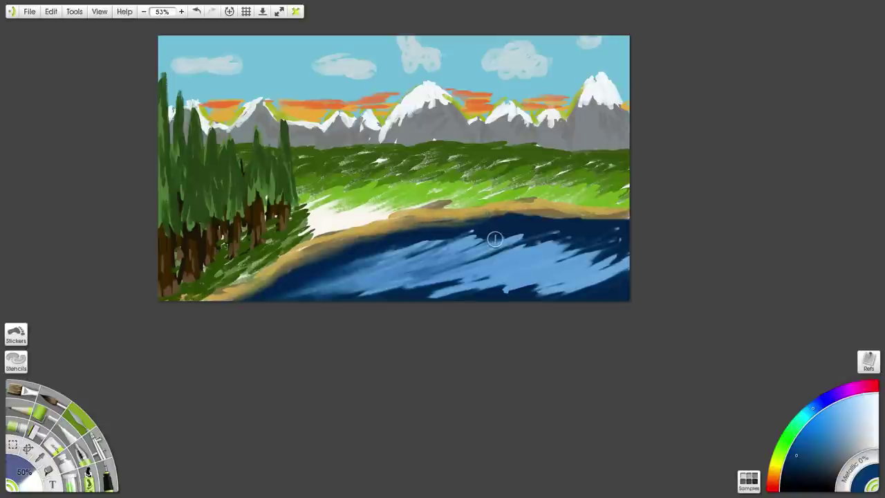
{"action": "mouse_move", "coordinate": [470, 219]}
{"action": "left_mouse_down"}
{"action": "mouse_move", "coordinate": [552, 213]}
{"action": "mouse_move", "coordinate": [619, 223]}
{"action": "left_mouse_up"}
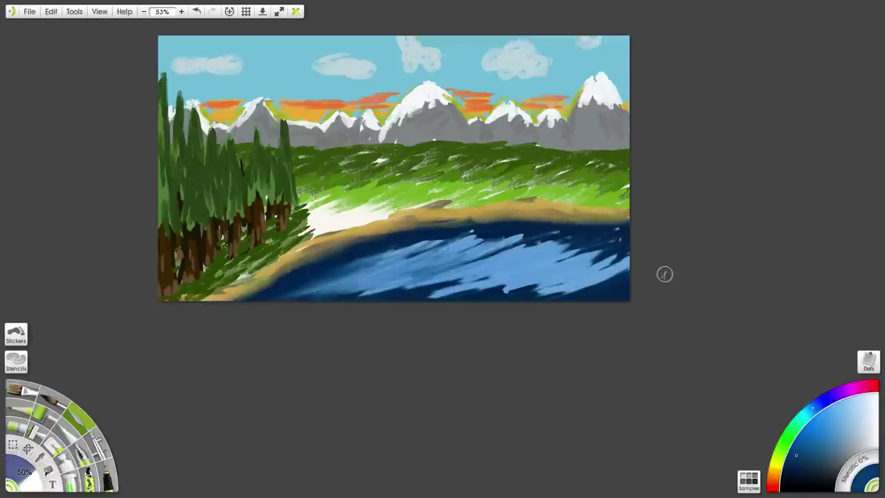
Blend the lake's light-blue and dark-blue strokes together diagonally with the palette knife, across to the canvas's right edge
{"action": "mouse_move", "coordinate": [380, 289]}
{"action": "left_mouse_down"}
{"action": "mouse_move", "coordinate": [447, 285]}
{"action": "mouse_move", "coordinate": [388, 296]}
{"action": "mouse_move", "coordinate": [349, 287]}
{"action": "mouse_move", "coordinate": [386, 277]}
{"action": "mouse_move", "coordinate": [323, 271]}
{"action": "mouse_move", "coordinate": [449, 239]}
{"action": "mouse_move", "coordinate": [424, 249]}
{"action": "mouse_move", "coordinate": [550, 230]}
{"action": "mouse_move", "coordinate": [537, 239]}
{"action": "mouse_move", "coordinate": [458, 238]}
{"action": "left_mouse_up"}
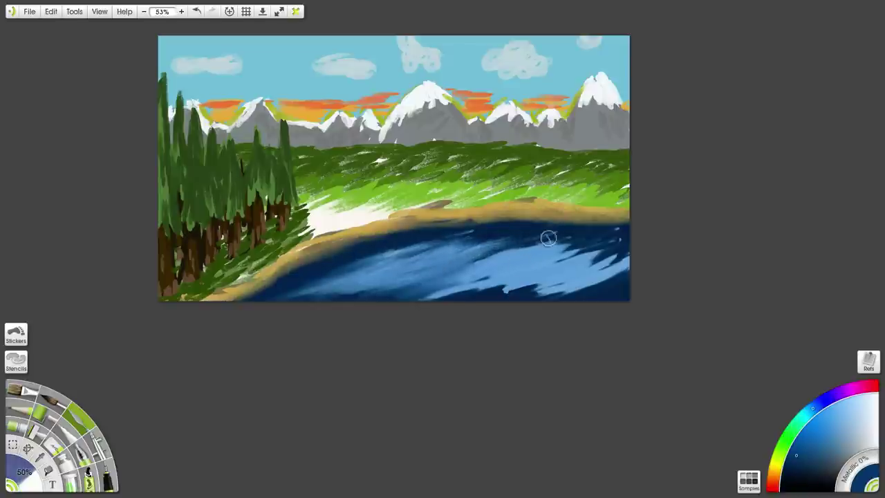
{"action": "mouse_move", "coordinate": [549, 239]}
{"action": "left_mouse_down"}
{"action": "mouse_move", "coordinate": [528, 246]}
{"action": "mouse_move", "coordinate": [542, 257]}
{"action": "mouse_move", "coordinate": [517, 270]}
{"action": "mouse_move", "coordinate": [543, 249]}
{"action": "mouse_move", "coordinate": [525, 257]}
{"action": "mouse_move", "coordinate": [518, 243]}
{"action": "mouse_move", "coordinate": [555, 233]}
{"action": "mouse_move", "coordinate": [429, 298]}
{"action": "mouse_move", "coordinate": [510, 267]}
{"action": "left_mouse_up"}
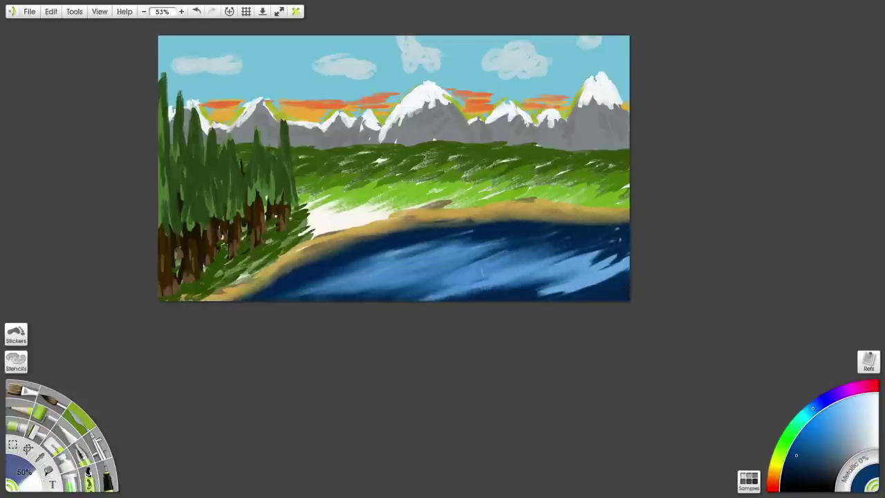
{"action": "mouse_move", "coordinate": [581, 251]}
{"action": "left_mouse_down"}
{"action": "mouse_move", "coordinate": [500, 271]}
{"action": "mouse_move", "coordinate": [506, 278]}
{"action": "mouse_move", "coordinate": [455, 293]}
{"action": "left_mouse_up"}
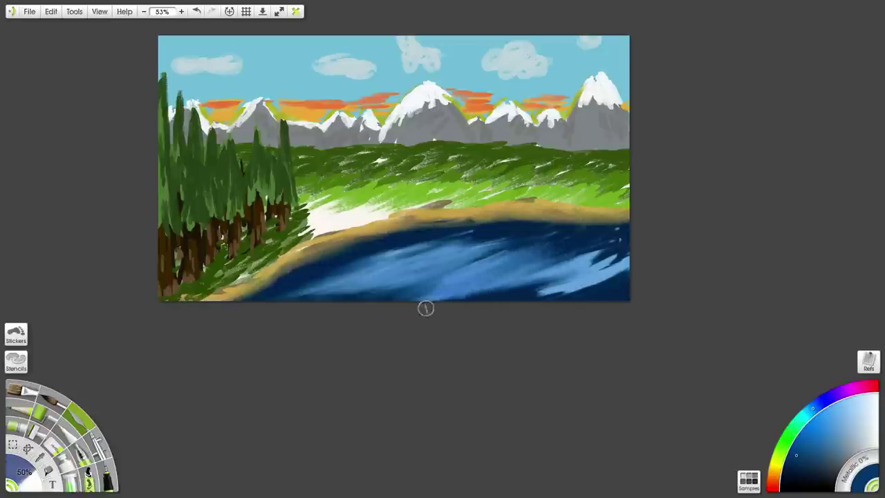
{"action": "mouse_move", "coordinate": [595, 251]}
{"action": "left_mouse_down"}
{"action": "mouse_move", "coordinate": [566, 262]}
{"action": "mouse_move", "coordinate": [605, 245]}
{"action": "mouse_move", "coordinate": [591, 239]}
{"action": "left_mouse_up"}
{"action": "mouse_move", "coordinate": [646, 232]}
{"action": "left_mouse_down"}
{"action": "mouse_move", "coordinate": [582, 279]}
{"action": "mouse_move", "coordinate": [641, 247]}
{"action": "mouse_move", "coordinate": [608, 292]}
{"action": "mouse_move", "coordinate": [527, 323]}
{"action": "mouse_move", "coordinate": [530, 312]}
{"action": "mouse_move", "coordinate": [510, 311]}
{"action": "mouse_move", "coordinate": [562, 288]}
{"action": "mouse_move", "coordinate": [554, 283]}
{"action": "mouse_move", "coordinate": [579, 254]}
{"action": "mouse_move", "coordinate": [529, 284]}
{"action": "mouse_move", "coordinate": [482, 289]}
{"action": "left_mouse_up"}
{"action": "mouse_move", "coordinate": [607, 291]}
{"action": "left_mouse_down"}
{"action": "mouse_move", "coordinate": [612, 263]}
{"action": "mouse_move", "coordinate": [631, 260]}
{"action": "left_mouse_up"}
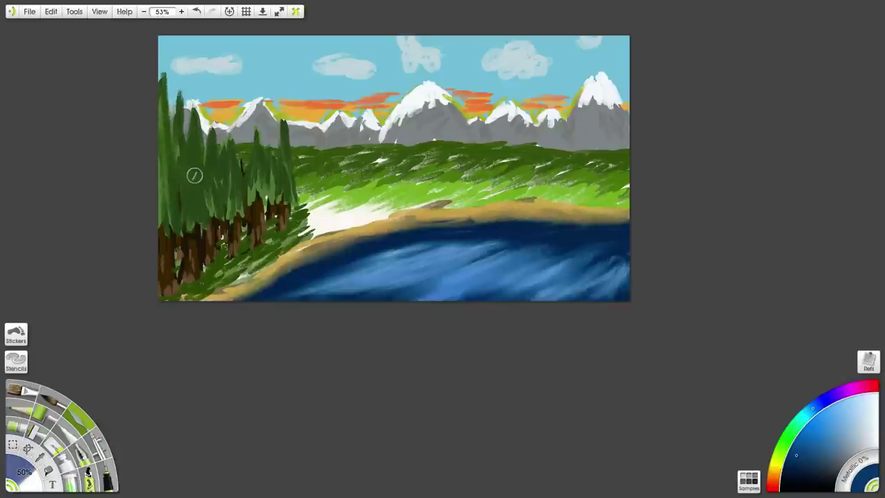
Smooth the light and dark greens of the conifer foliage together with the palette knife
{"action": "left_click_drag", "start_coordinate": [161, 110], "coordinate": [155, 108]}
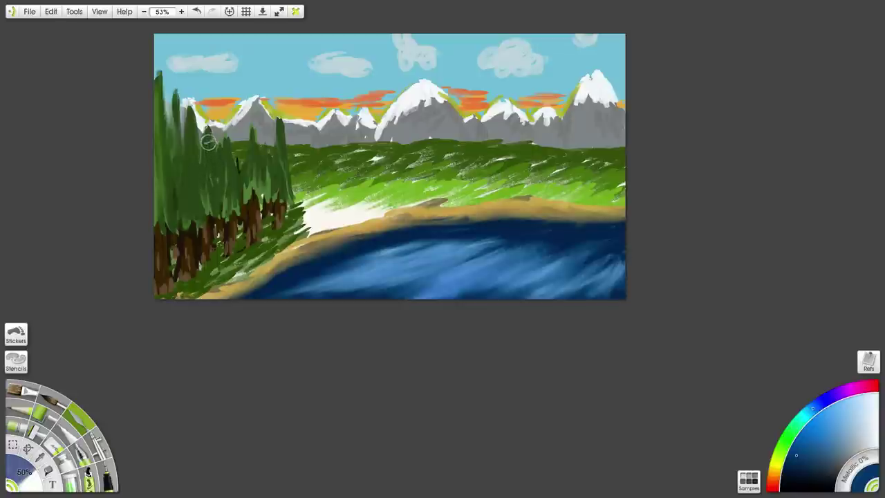
{"action": "scroll", "coordinate": [207, 189], "scroll_direction": "up", "scroll_amount": 1}
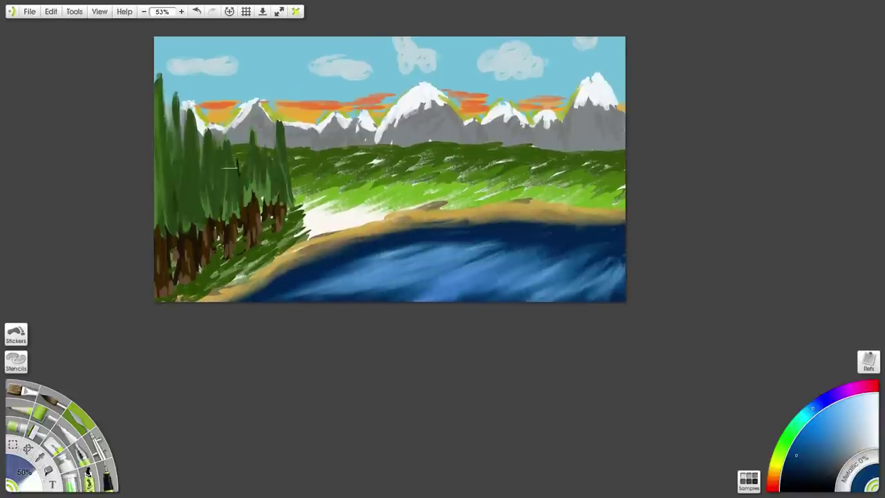
{"action": "mouse_move", "coordinate": [237, 168]}
{"action": "left_mouse_down"}
{"action": "mouse_move", "coordinate": [245, 202]}
{"action": "mouse_move", "coordinate": [247, 141]}
{"action": "mouse_move", "coordinate": [268, 179]}
{"action": "mouse_move", "coordinate": [278, 151]}
{"action": "left_mouse_up"}
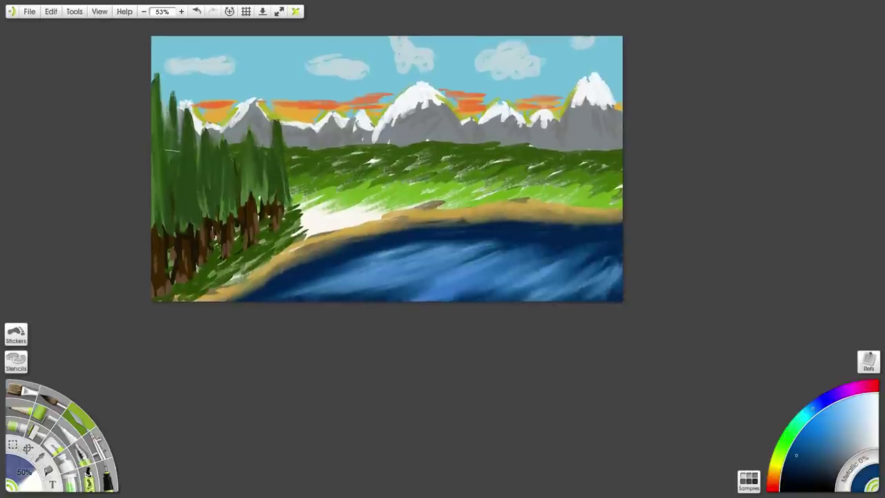
Blend the grass beneath the conifers and the lower right part of the grassland with the palette knife at 50%
{"action": "scroll", "coordinate": [174, 253], "scroll_direction": "up", "scroll_amount": 1}
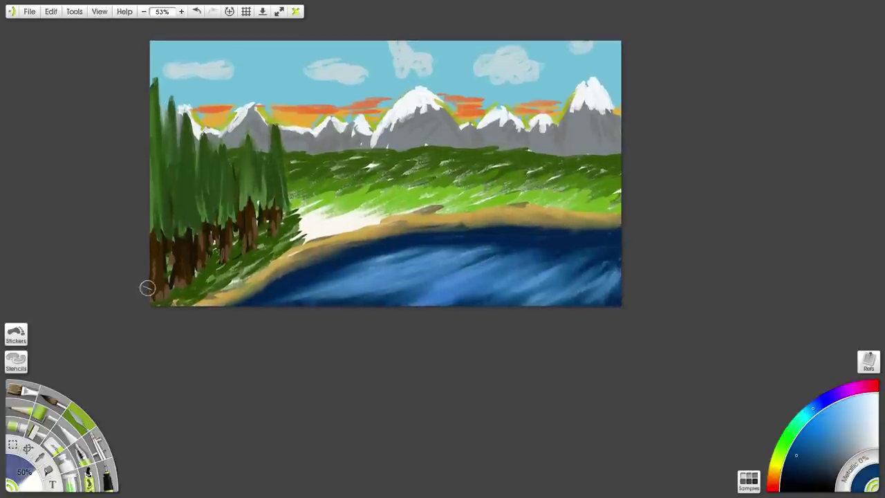
{"action": "mouse_move", "coordinate": [159, 294]}
{"action": "left_mouse_down"}
{"action": "mouse_move", "coordinate": [171, 261]}
{"action": "mouse_move", "coordinate": [204, 254]}
{"action": "mouse_move", "coordinate": [193, 268]}
{"action": "mouse_move", "coordinate": [202, 245]}
{"action": "left_mouse_up"}
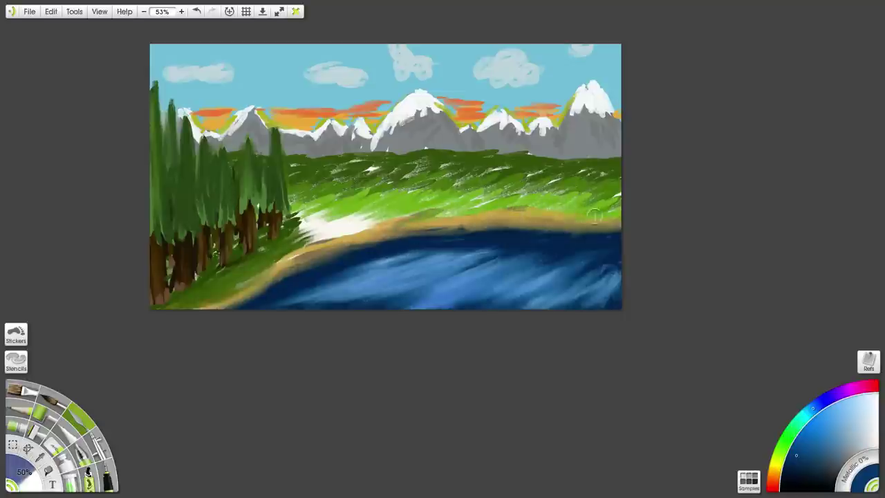
{"action": "left_click_drag", "start_coordinate": [618, 213], "coordinate": [589, 206]}
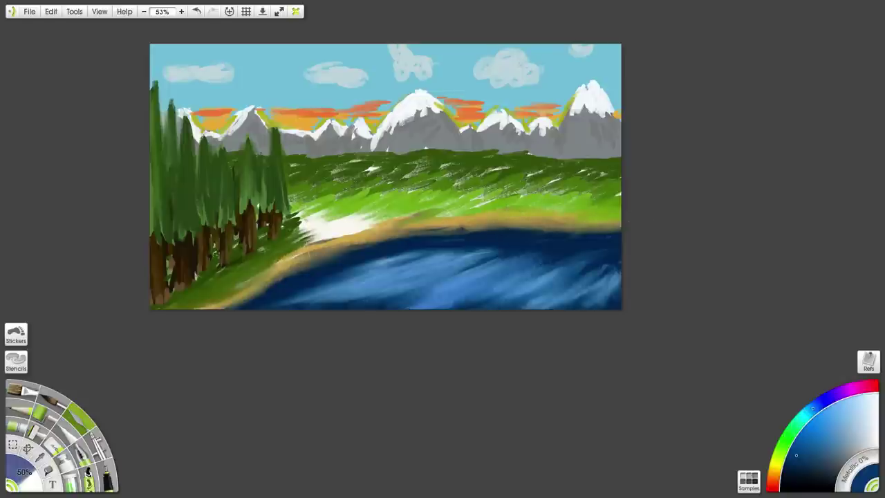
{"action": "left_click_drag", "start_coordinate": [291, 258], "coordinate": [336, 255]}
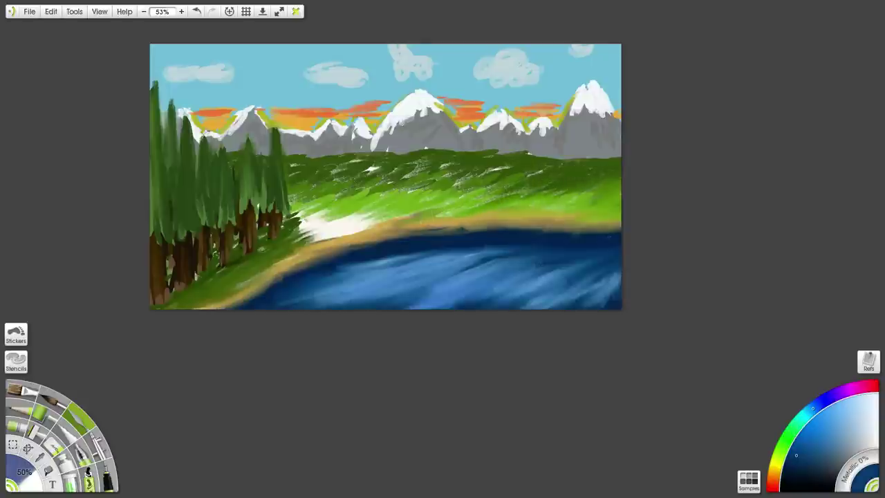
Smooth the dark-green strokes of the upper grassland together, working from the canvas's right part across to the conifers
{"action": "left_click_drag", "start_coordinate": [471, 193], "coordinate": [496, 186]}
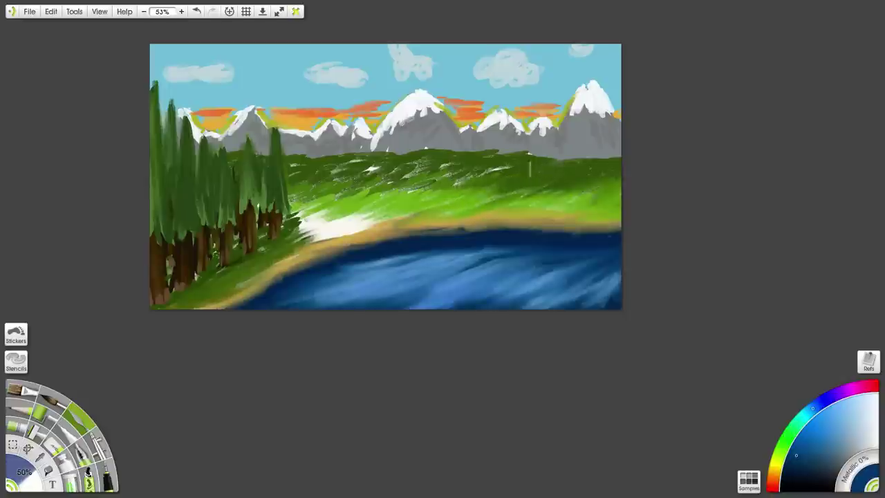
{"action": "left_click_drag", "start_coordinate": [511, 171], "coordinate": [488, 172]}
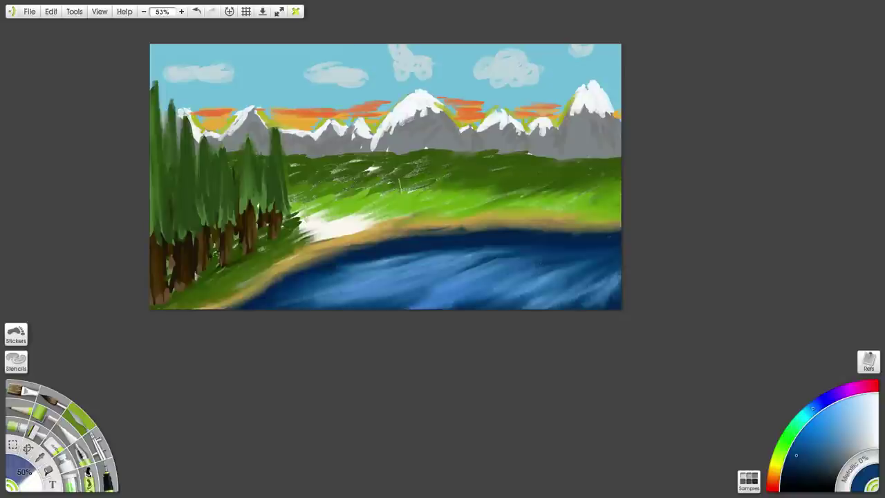
{"action": "left_click_drag", "start_coordinate": [443, 178], "coordinate": [438, 164]}
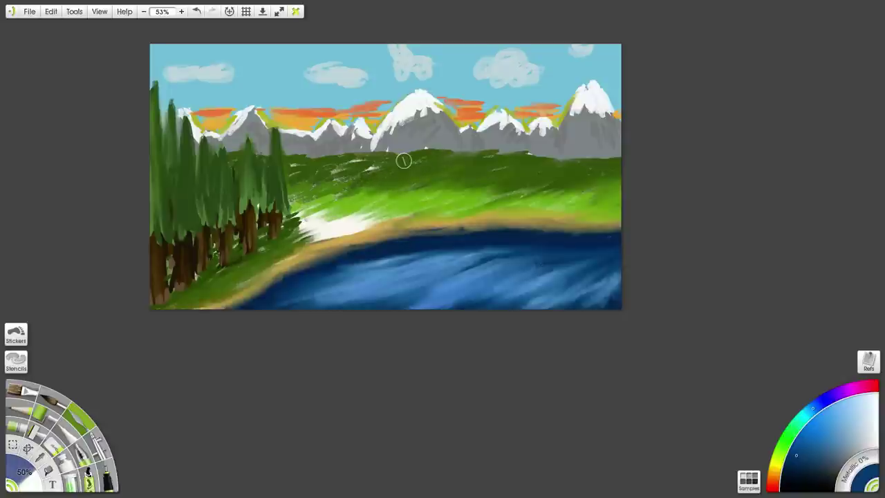
{"action": "scroll", "coordinate": [404, 161], "scroll_direction": "up", "scroll_amount": 5}
{"action": "mouse_move", "coordinate": [403, 168]}
{"action": "left_mouse_down"}
{"action": "mouse_move", "coordinate": [514, 331]}
{"action": "mouse_move", "coordinate": [557, 350]}
{"action": "mouse_move", "coordinate": [563, 333]}
{"action": "left_mouse_up"}
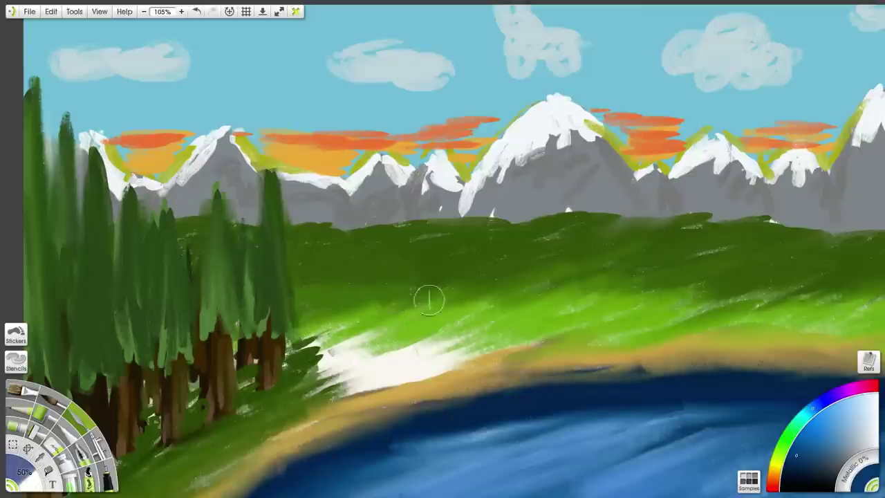
{"action": "mouse_move", "coordinate": [457, 302]}
{"action": "left_mouse_down"}
{"action": "mouse_move", "coordinate": [548, 370]}
{"action": "mouse_move", "coordinate": [512, 384]}
{"action": "mouse_move", "coordinate": [161, 363]}
{"action": "left_mouse_up"}
{"action": "left_click_drag", "start_coordinate": [339, 325], "coordinate": [491, 228]}
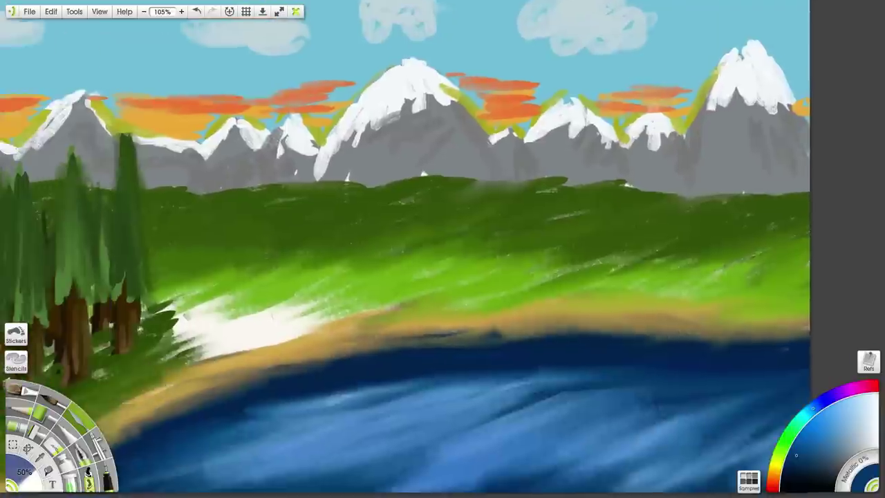
{"action": "left_click_drag", "start_coordinate": [706, 300], "coordinate": [613, 332]}
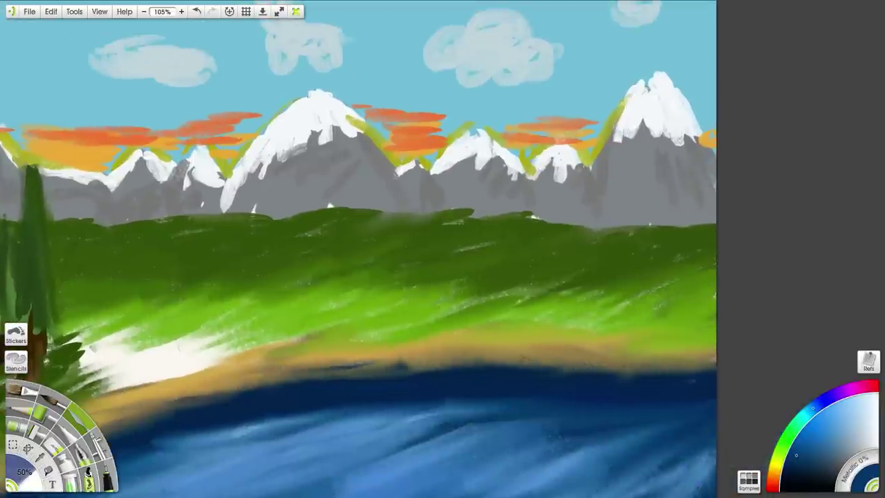
Set the palette knife size to 100% and blend the light-green grass above the bank into the dark green across the whole meadow
{"action": "left_click_drag", "start_coordinate": [25, 473], "coordinate": [56, 464]}
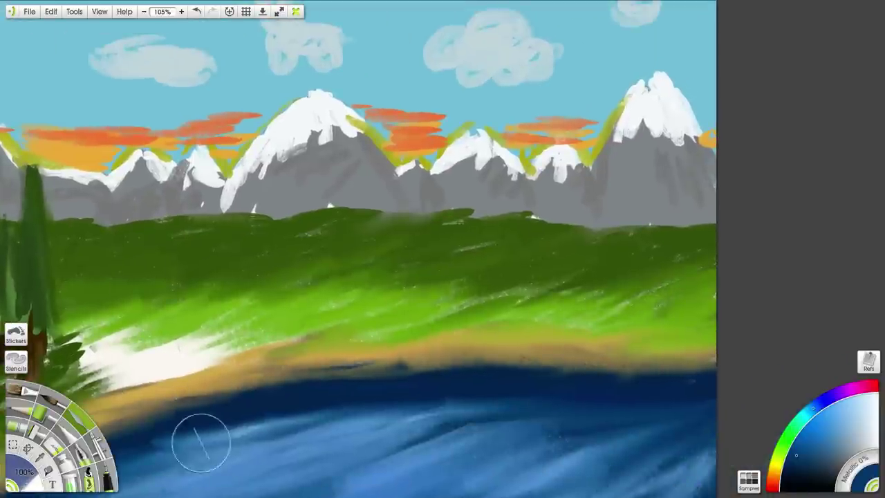
{"action": "mouse_move", "coordinate": [652, 287]}
{"action": "left_mouse_down"}
{"action": "mouse_move", "coordinate": [674, 269]}
{"action": "mouse_move", "coordinate": [577, 312]}
{"action": "mouse_move", "coordinate": [515, 308]}
{"action": "left_mouse_up"}
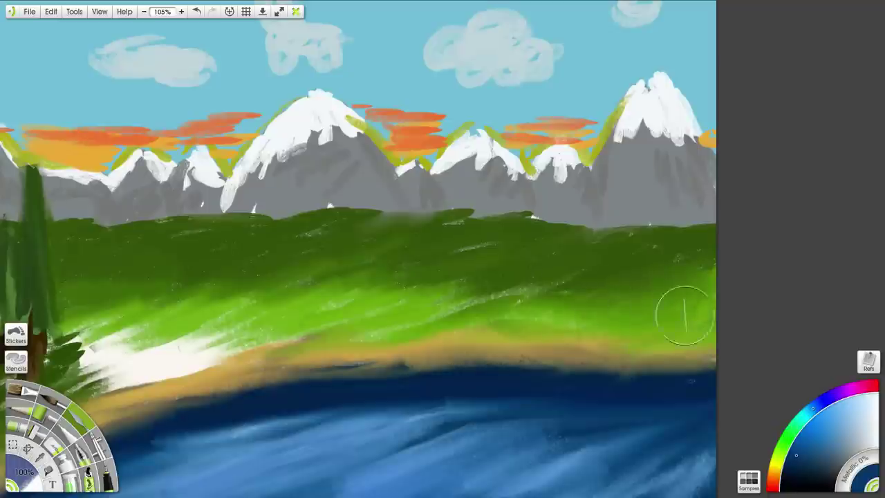
{"action": "left_click_drag", "start_coordinate": [590, 283], "coordinate": [608, 338]}
{"action": "key", "text": "ctrl+z"}
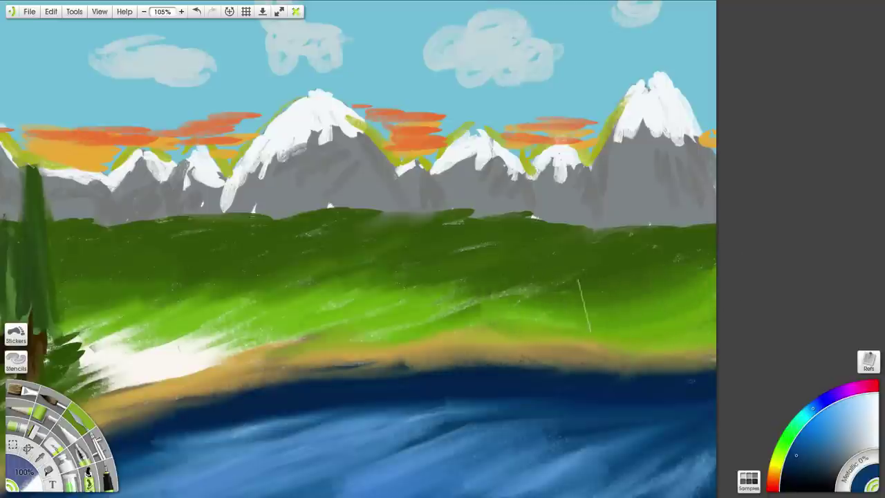
{"action": "mouse_move", "coordinate": [450, 280]}
{"action": "left_mouse_down"}
{"action": "mouse_move", "coordinate": [455, 336]}
{"action": "mouse_move", "coordinate": [395, 307]}
{"action": "mouse_move", "coordinate": [364, 307]}
{"action": "left_mouse_up"}
{"action": "left_click_drag", "start_coordinate": [445, 304], "coordinate": [354, 310]}
{"action": "key", "text": "ctrl+z"}
{"action": "left_click_drag", "start_coordinate": [300, 294], "coordinate": [301, 346]}
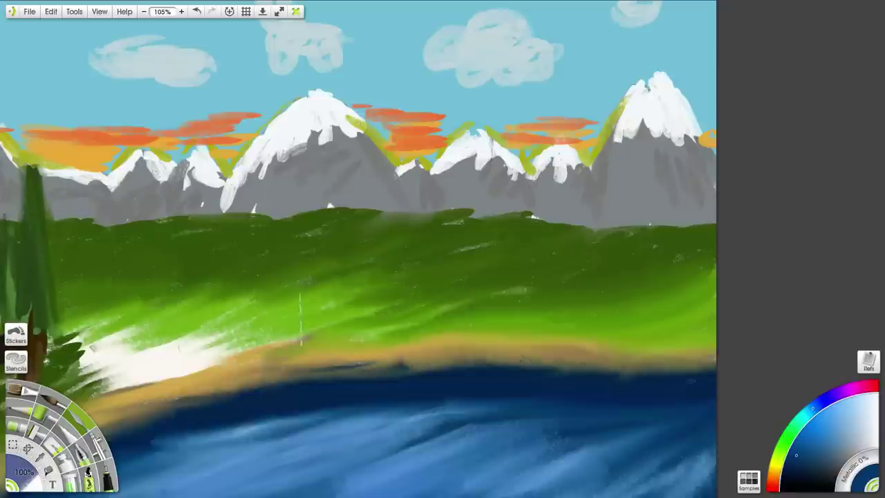
{"action": "key", "text": "ctrl+z"}
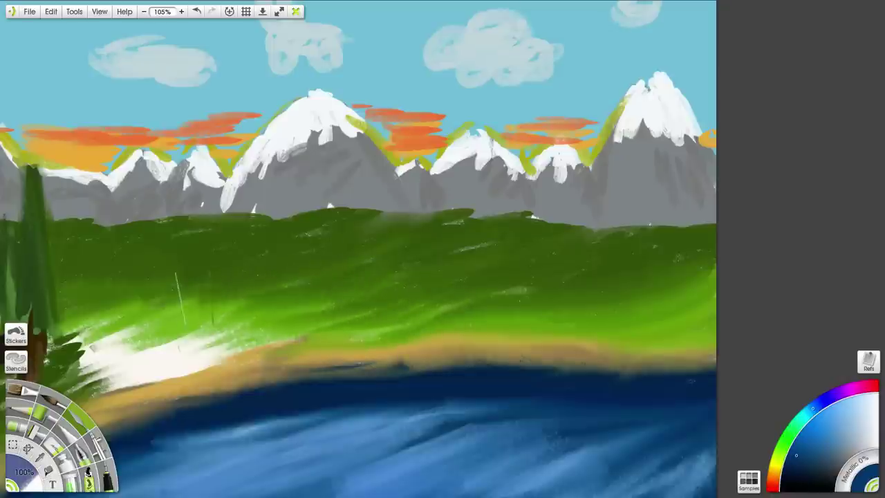
{"action": "left_click_drag", "start_coordinate": [281, 251], "coordinate": [239, 290]}
{"action": "key", "text": "ctrl+z"}
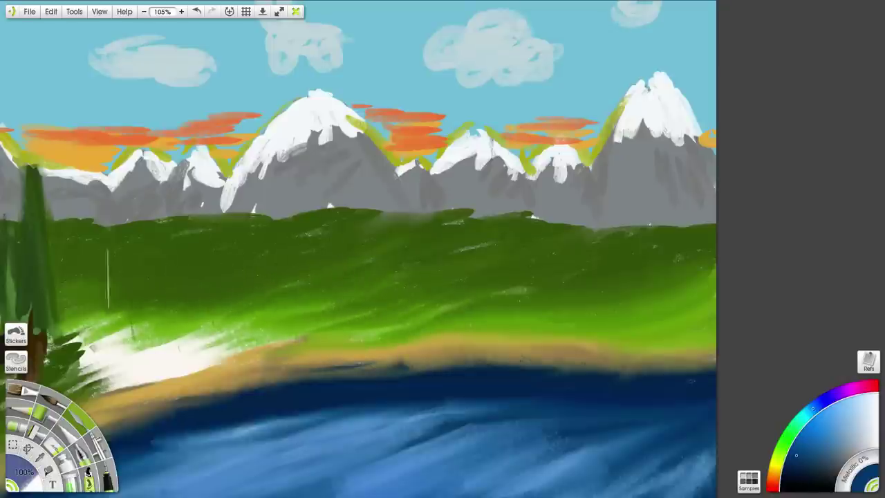
{"action": "scroll", "coordinate": [401, 271], "scroll_direction": "down", "scroll_amount": 5}
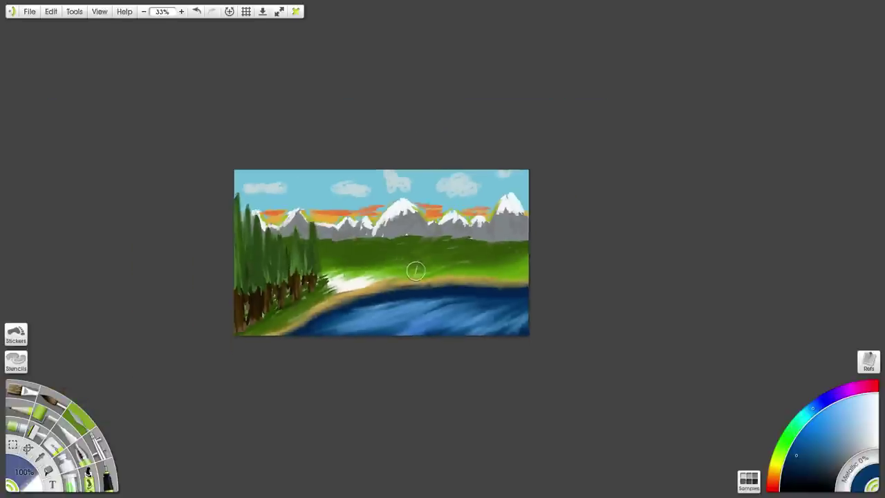
Reduce the palette knife size to 40% and blend the tall central mountain's snow downward along its slopes into the gray rock
{"action": "scroll", "coordinate": [438, 279], "scroll_direction": "up", "scroll_amount": 5}
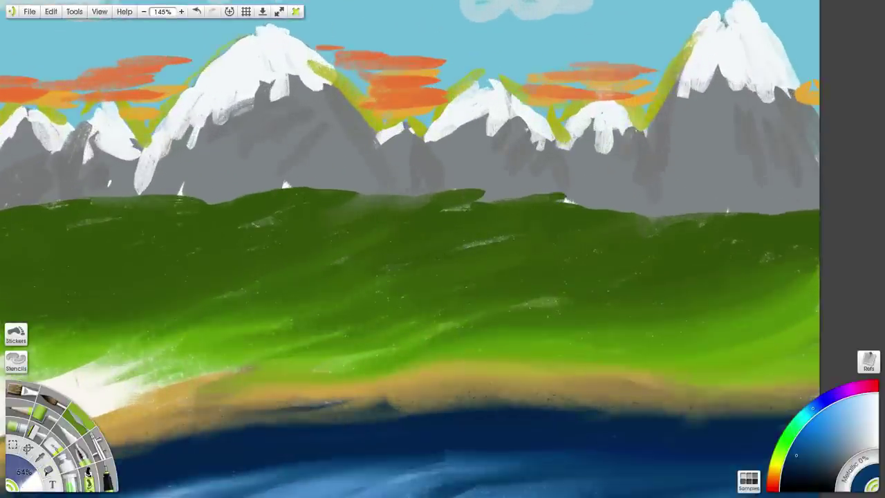
{"action": "left_click_drag", "start_coordinate": [388, 258], "coordinate": [440, 401]}
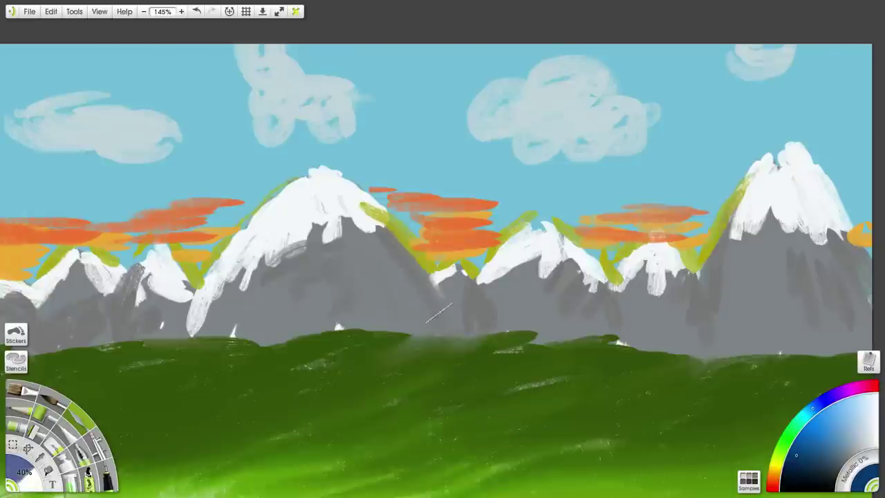
{"action": "left_click_drag", "start_coordinate": [434, 276], "coordinate": [443, 315]}
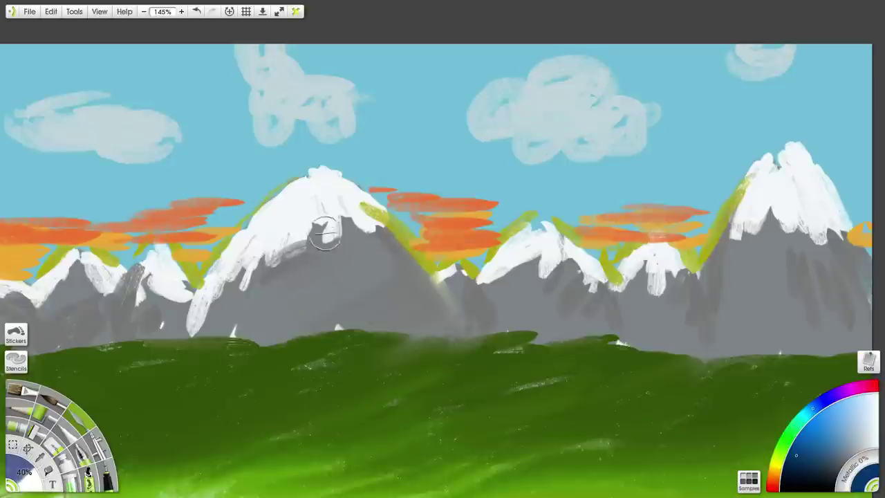
{"action": "mouse_move", "coordinate": [334, 237]}
{"action": "left_mouse_down"}
{"action": "mouse_move", "coordinate": [297, 276]}
{"action": "mouse_move", "coordinate": [304, 214]}
{"action": "mouse_move", "coordinate": [261, 283]}
{"action": "mouse_move", "coordinate": [227, 305]}
{"action": "left_mouse_up"}
{"action": "left_click_drag", "start_coordinate": [258, 253], "coordinate": [221, 303]}
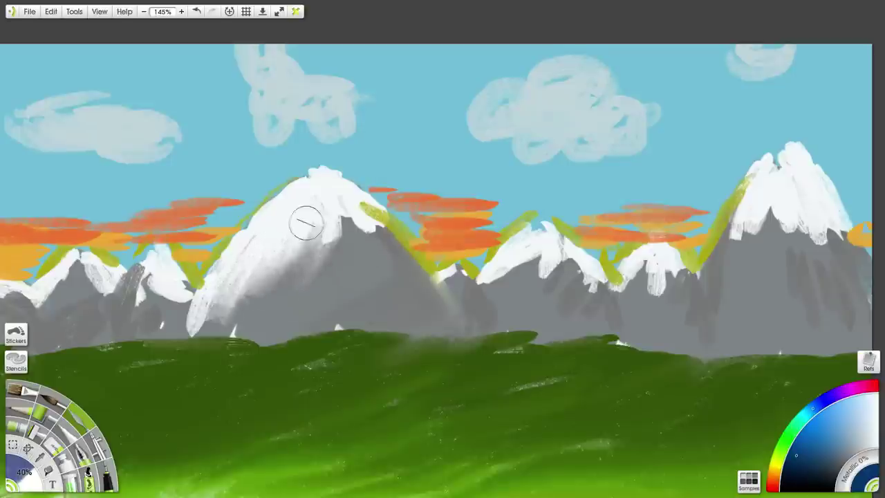
{"action": "mouse_move", "coordinate": [306, 225]}
{"action": "left_mouse_down"}
{"action": "mouse_move", "coordinate": [362, 252]}
{"action": "mouse_move", "coordinate": [372, 248]}
{"action": "mouse_move", "coordinate": [361, 215]}
{"action": "mouse_move", "coordinate": [441, 319]}
{"action": "mouse_move", "coordinate": [428, 337]}
{"action": "mouse_move", "coordinate": [410, 290]}
{"action": "mouse_move", "coordinate": [421, 277]}
{"action": "mouse_move", "coordinate": [447, 327]}
{"action": "left_mouse_up"}
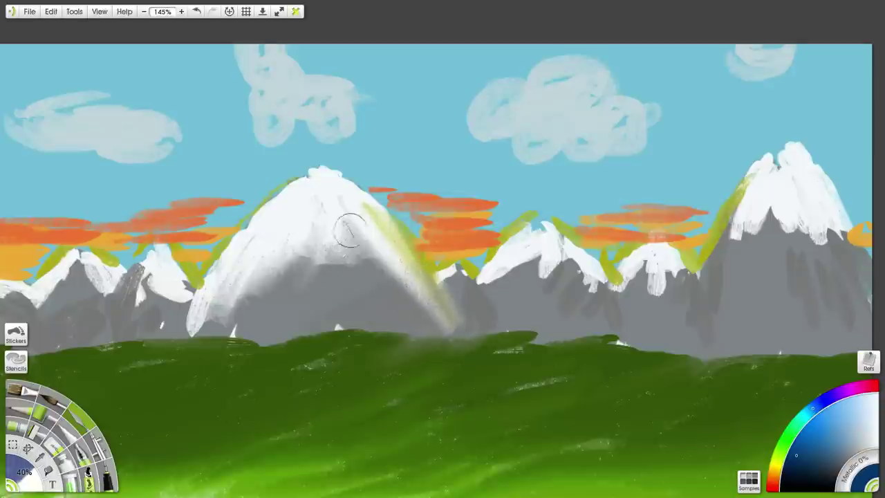
{"action": "mouse_move", "coordinate": [352, 231]}
{"action": "left_mouse_down"}
{"action": "mouse_move", "coordinate": [321, 281]}
{"action": "mouse_move", "coordinate": [305, 279]}
{"action": "mouse_move", "coordinate": [314, 230]}
{"action": "mouse_move", "coordinate": [221, 321]}
{"action": "mouse_move", "coordinate": [195, 320]}
{"action": "mouse_move", "coordinate": [197, 309]}
{"action": "mouse_move", "coordinate": [238, 318]}
{"action": "mouse_move", "coordinate": [278, 244]}
{"action": "mouse_move", "coordinate": [270, 250]}
{"action": "mouse_move", "coordinate": [292, 244]}
{"action": "mouse_move", "coordinate": [299, 256]}
{"action": "mouse_move", "coordinate": [323, 250]}
{"action": "mouse_move", "coordinate": [343, 263]}
{"action": "left_mouse_up"}
{"action": "mouse_move", "coordinate": [261, 281]}
{"action": "left_mouse_down"}
{"action": "mouse_move", "coordinate": [229, 311]}
{"action": "mouse_move", "coordinate": [201, 301]}
{"action": "mouse_move", "coordinate": [183, 325]}
{"action": "mouse_move", "coordinate": [163, 285]}
{"action": "mouse_move", "coordinate": [166, 277]}
{"action": "mouse_move", "coordinate": [178, 316]}
{"action": "mouse_move", "coordinate": [242, 309]}
{"action": "left_mouse_up"}
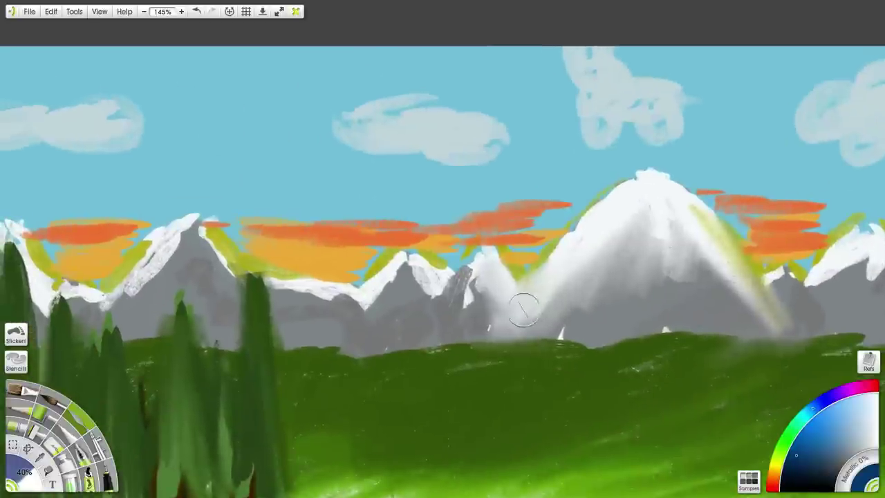
Blend snow into rock on the smaller mountains left of the central peak, raising the palette knife size to 55%
{"action": "mouse_move", "coordinate": [523, 307]}
{"action": "left_mouse_down"}
{"action": "mouse_move", "coordinate": [482, 318]}
{"action": "mouse_move", "coordinate": [457, 297]}
{"action": "mouse_move", "coordinate": [470, 277]}
{"action": "mouse_move", "coordinate": [484, 312]}
{"action": "mouse_move", "coordinate": [477, 277]}
{"action": "mouse_move", "coordinate": [454, 318]}
{"action": "left_mouse_up"}
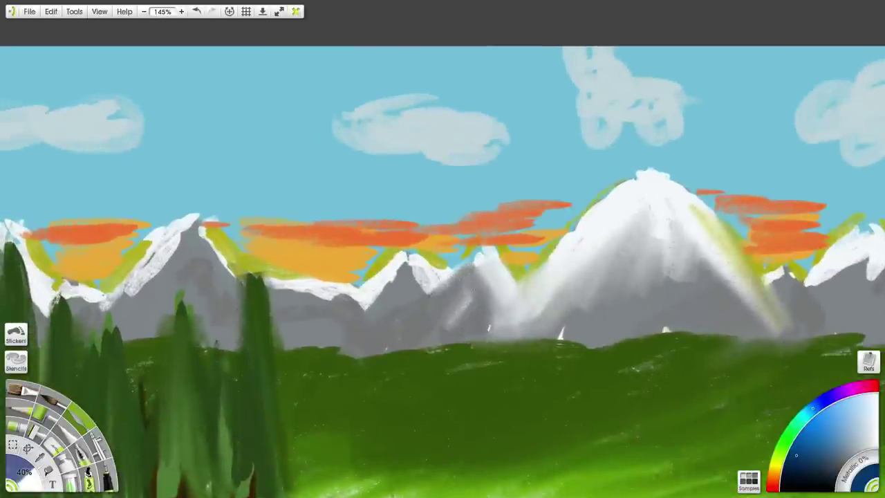
{"action": "mouse_move", "coordinate": [403, 285]}
{"action": "left_mouse_down"}
{"action": "mouse_move", "coordinate": [427, 298]}
{"action": "mouse_move", "coordinate": [381, 292]}
{"action": "mouse_move", "coordinate": [424, 290]}
{"action": "mouse_move", "coordinate": [395, 326]}
{"action": "mouse_move", "coordinate": [330, 318]}
{"action": "mouse_move", "coordinate": [317, 305]}
{"action": "mouse_move", "coordinate": [369, 346]}
{"action": "mouse_move", "coordinate": [322, 333]}
{"action": "mouse_move", "coordinate": [407, 345]}
{"action": "mouse_move", "coordinate": [327, 310]}
{"action": "mouse_move", "coordinate": [287, 251]}
{"action": "mouse_move", "coordinate": [270, 260]}
{"action": "mouse_move", "coordinate": [226, 317]}
{"action": "mouse_move", "coordinate": [280, 253]}
{"action": "mouse_move", "coordinate": [312, 300]}
{"action": "left_mouse_up"}
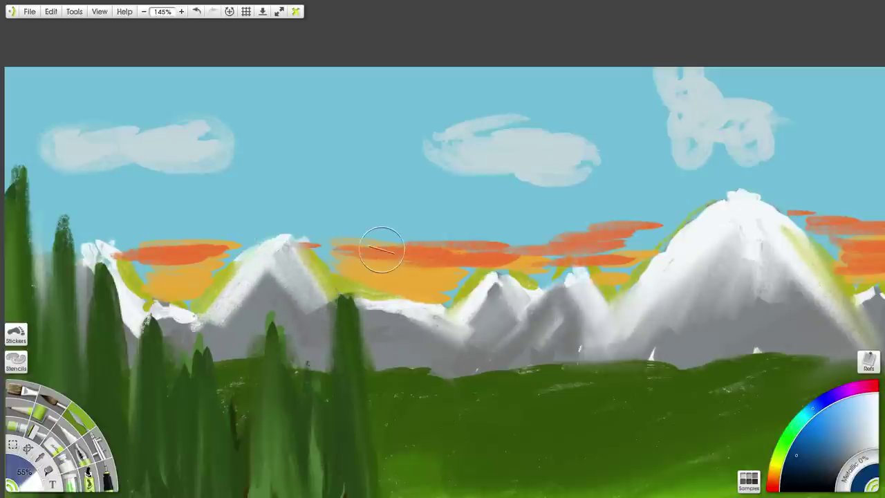
{"action": "left_click_drag", "start_coordinate": [381, 249], "coordinate": [719, 286]}
{"action": "mouse_move", "coordinate": [528, 347]}
{"action": "left_mouse_down"}
{"action": "mouse_move", "coordinate": [438, 261]}
{"action": "mouse_move", "coordinate": [429, 276]}
{"action": "mouse_move", "coordinate": [466, 326]}
{"action": "mouse_move", "coordinate": [451, 285]}
{"action": "mouse_move", "coordinate": [508, 364]}
{"action": "mouse_move", "coordinate": [507, 339]}
{"action": "mouse_move", "coordinate": [588, 332]}
{"action": "left_mouse_up"}
{"action": "mouse_move", "coordinate": [558, 247]}
{"action": "left_mouse_down"}
{"action": "mouse_move", "coordinate": [208, 296]}
{"action": "mouse_move", "coordinate": [159, 316]}
{"action": "mouse_move", "coordinate": [293, 280]}
{"action": "mouse_move", "coordinate": [277, 290]}
{"action": "mouse_move", "coordinate": [247, 263]}
{"action": "mouse_move", "coordinate": [268, 292]}
{"action": "left_mouse_up"}
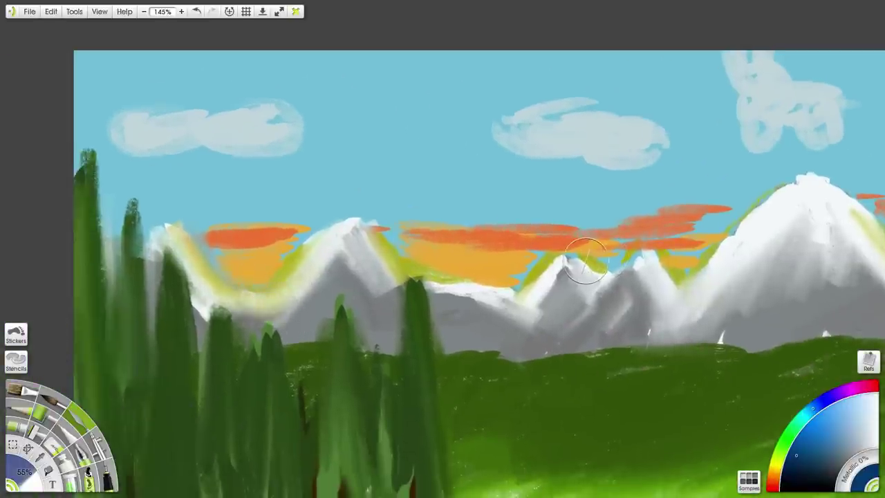
Blend the snow and gray rock of the mountains right of the central peak, and smooth the central peak's right slope
{"action": "left_click_drag", "start_coordinate": [843, 267], "coordinate": [494, 330]}
{"action": "mouse_move", "coordinate": [641, 333]}
{"action": "left_mouse_down"}
{"action": "mouse_move", "coordinate": [286, 324]}
{"action": "mouse_move", "coordinate": [321, 339]}
{"action": "mouse_move", "coordinate": [290, 322]}
{"action": "mouse_move", "coordinate": [322, 332]}
{"action": "mouse_move", "coordinate": [340, 311]}
{"action": "mouse_move", "coordinate": [349, 338]}
{"action": "mouse_move", "coordinate": [386, 366]}
{"action": "mouse_move", "coordinate": [415, 322]}
{"action": "mouse_move", "coordinate": [504, 399]}
{"action": "mouse_move", "coordinate": [554, 256]}
{"action": "mouse_move", "coordinate": [508, 340]}
{"action": "mouse_move", "coordinate": [581, 220]}
{"action": "mouse_move", "coordinate": [564, 239]}
{"action": "mouse_move", "coordinate": [567, 208]}
{"action": "mouse_move", "coordinate": [637, 346]}
{"action": "mouse_move", "coordinate": [573, 267]}
{"action": "mouse_move", "coordinate": [535, 358]}
{"action": "mouse_move", "coordinate": [588, 290]}
{"action": "mouse_move", "coordinate": [627, 364]}
{"action": "left_mouse_up"}
{"action": "left_click_drag", "start_coordinate": [543, 350], "coordinate": [628, 329]}
{"action": "left_click_drag", "start_coordinate": [372, 301], "coordinate": [469, 296]}
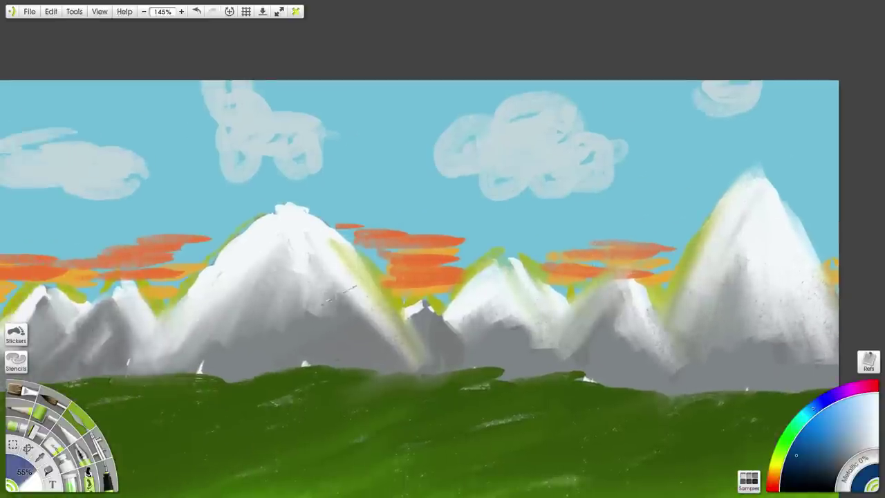
{"action": "left_click_drag", "start_coordinate": [323, 280], "coordinate": [358, 321]}
{"action": "mouse_move", "coordinate": [442, 311]}
{"action": "left_mouse_down"}
{"action": "mouse_move", "coordinate": [425, 337]}
{"action": "mouse_move", "coordinate": [518, 316]}
{"action": "mouse_move", "coordinate": [465, 308]}
{"action": "mouse_move", "coordinate": [446, 352]}
{"action": "left_mouse_up"}
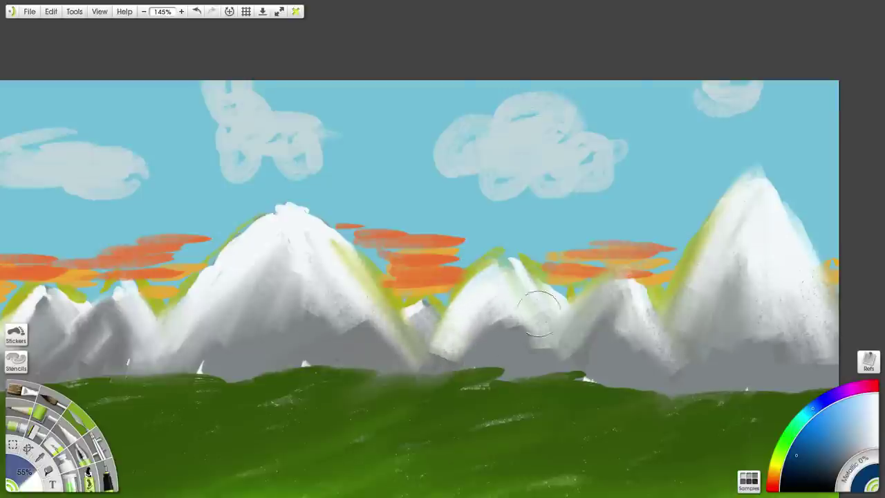
{"action": "scroll", "coordinate": [610, 286], "scroll_direction": "down", "scroll_amount": 8}
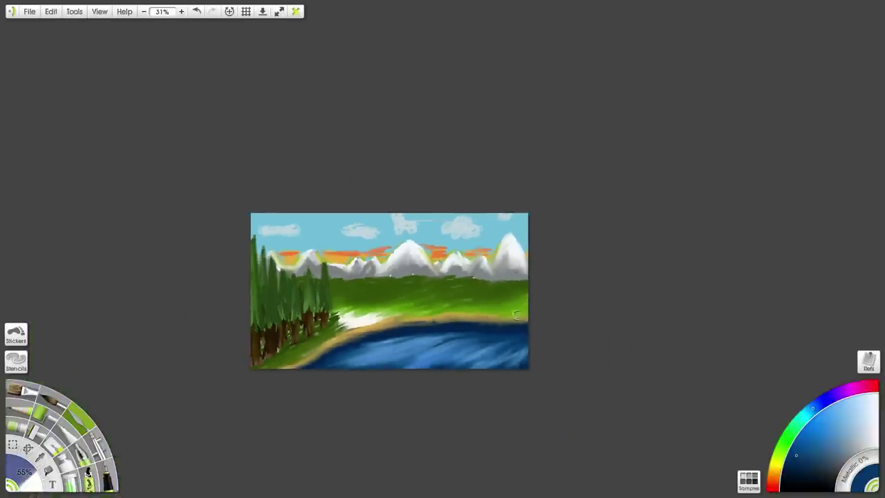
Soften the snow into the rock on the mountain behind the conifers and on the low ridge to its right
{"action": "scroll", "coordinate": [477, 284], "scroll_direction": "up", "scroll_amount": 8}
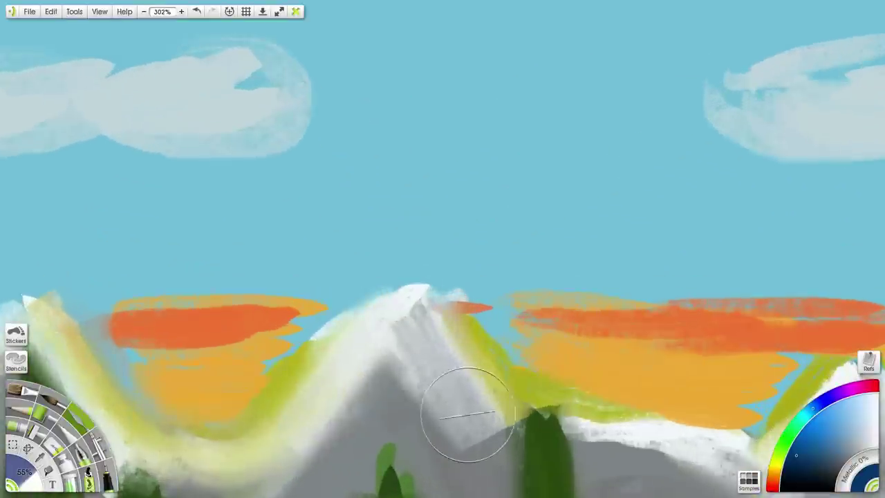
{"action": "left_click_drag", "start_coordinate": [468, 413], "coordinate": [468, 255]}
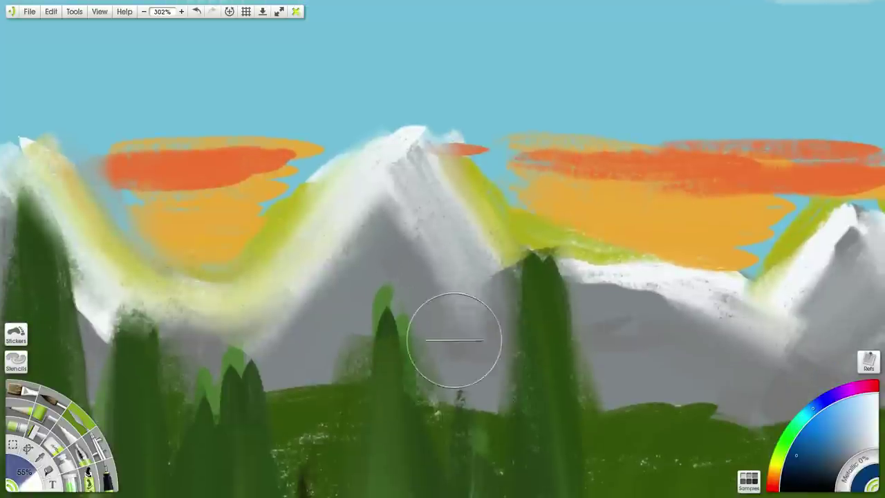
{"action": "mouse_move", "coordinate": [413, 263]}
{"action": "left_mouse_down"}
{"action": "mouse_move", "coordinate": [423, 300]}
{"action": "mouse_move", "coordinate": [385, 234]}
{"action": "mouse_move", "coordinate": [535, 299]}
{"action": "mouse_move", "coordinate": [581, 312]}
{"action": "mouse_move", "coordinate": [594, 293]}
{"action": "mouse_move", "coordinate": [597, 349]}
{"action": "left_mouse_up"}
{"action": "mouse_move", "coordinate": [634, 314]}
{"action": "left_mouse_down"}
{"action": "mouse_move", "coordinate": [660, 351]}
{"action": "mouse_move", "coordinate": [677, 345]}
{"action": "left_mouse_up"}
{"action": "left_click_drag", "start_coordinate": [637, 291], "coordinate": [619, 358]}
{"action": "left_click_drag", "start_coordinate": [748, 346], "coordinate": [730, 347]}
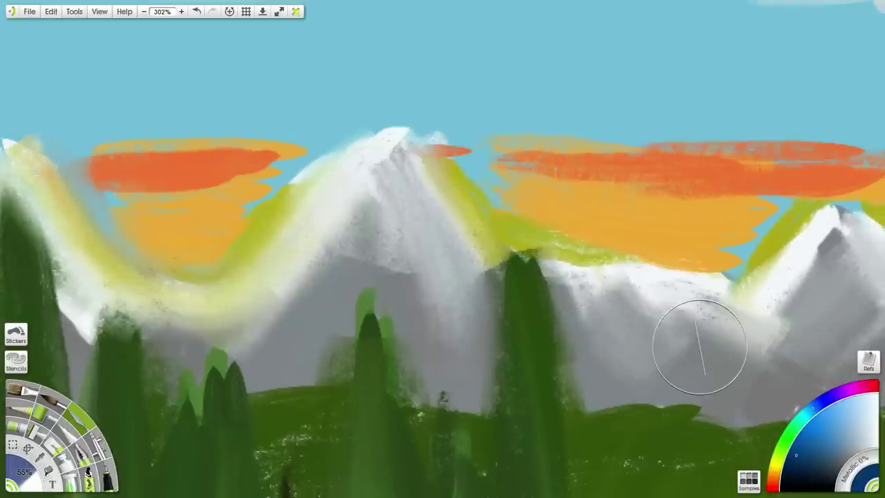
Blend the second cloud from the left into the blue sky with the palette knife, widening it into a soft horizontal shape
{"action": "scroll", "coordinate": [699, 346], "scroll_direction": "down", "scroll_amount": 10}
{"action": "scroll", "coordinate": [609, 315], "scroll_direction": "up", "scroll_amount": 3}
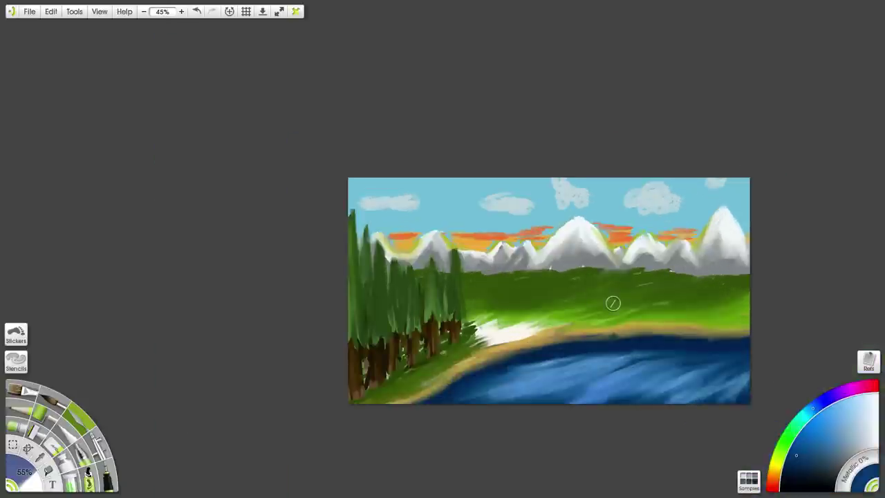
{"action": "left_click_drag", "start_coordinate": [624, 313], "coordinate": [529, 328]}
{"action": "scroll", "coordinate": [533, 247], "scroll_direction": "up", "scroll_amount": 6}
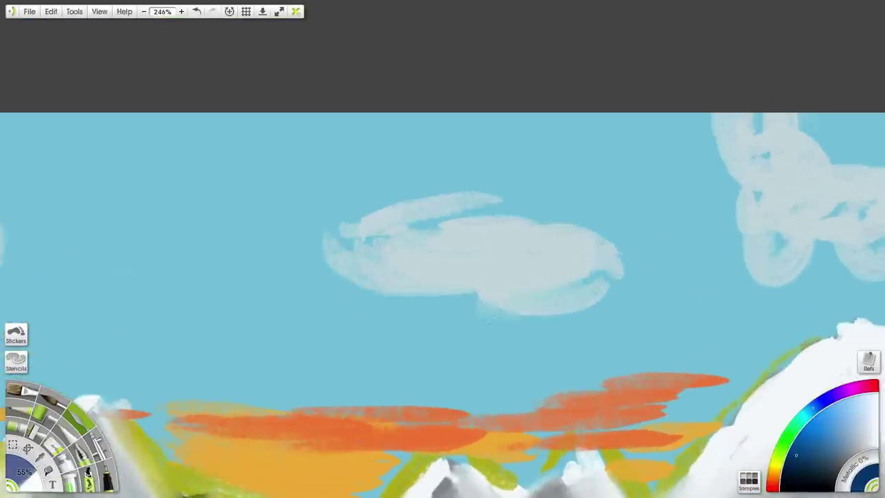
{"action": "mouse_move", "coordinate": [488, 319]}
{"action": "left_mouse_down"}
{"action": "mouse_move", "coordinate": [447, 310]}
{"action": "mouse_move", "coordinate": [399, 323]}
{"action": "mouse_move", "coordinate": [379, 313]}
{"action": "mouse_move", "coordinate": [434, 272]}
{"action": "mouse_move", "coordinate": [334, 317]}
{"action": "mouse_move", "coordinate": [321, 271]}
{"action": "mouse_move", "coordinate": [307, 268]}
{"action": "mouse_move", "coordinate": [313, 251]}
{"action": "mouse_move", "coordinate": [300, 253]}
{"action": "mouse_move", "coordinate": [373, 240]}
{"action": "mouse_move", "coordinate": [309, 264]}
{"action": "mouse_move", "coordinate": [230, 276]}
{"action": "mouse_move", "coordinate": [425, 236]}
{"action": "mouse_move", "coordinate": [412, 230]}
{"action": "mouse_move", "coordinate": [427, 217]}
{"action": "mouse_move", "coordinate": [494, 214]}
{"action": "mouse_move", "coordinate": [548, 246]}
{"action": "mouse_move", "coordinate": [552, 265]}
{"action": "mouse_move", "coordinate": [519, 297]}
{"action": "left_mouse_up"}
{"action": "left_click_drag", "start_coordinate": [569, 278], "coordinate": [699, 262]}
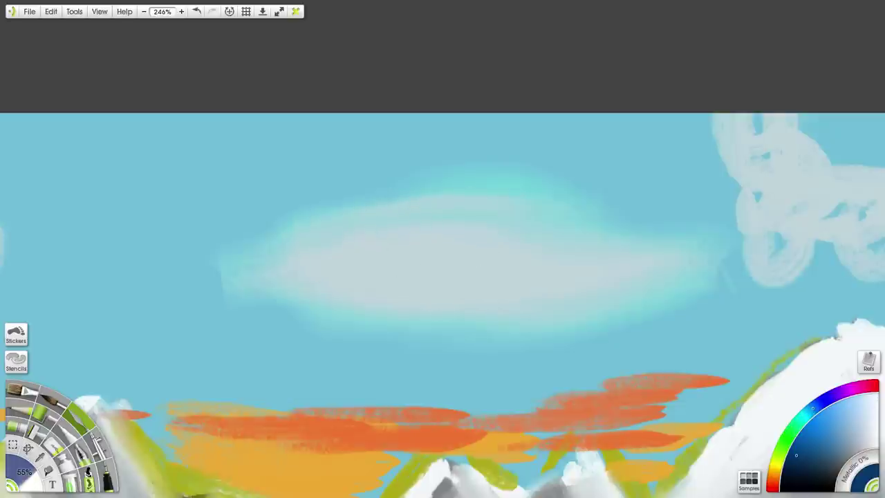
Stretch the second cloud's left end into the sky and blend the leftmost cloud into a soft horizontal shape with the palette knife
{"action": "left_click_drag", "start_coordinate": [242, 277], "coordinate": [201, 287]}
{"action": "left_click_drag", "start_coordinate": [284, 281], "coordinate": [204, 292]}
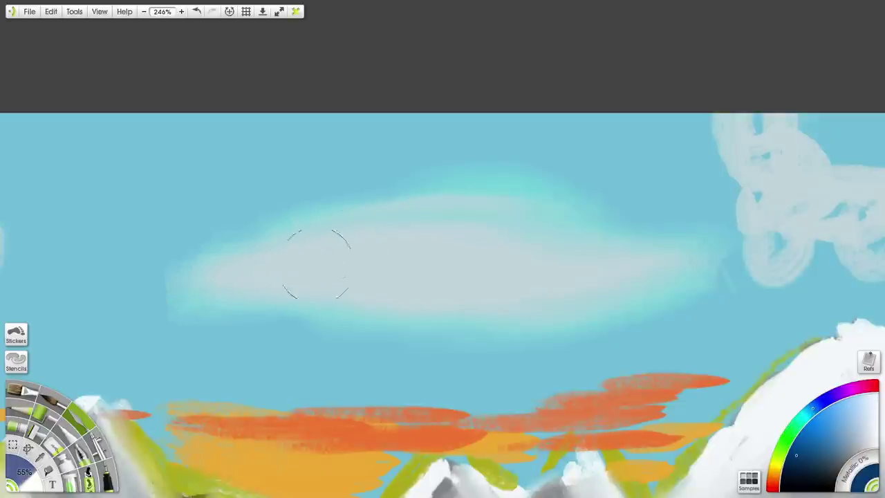
{"action": "left_click_drag", "start_coordinate": [326, 285], "coordinate": [643, 272]}
{"action": "left_click_drag", "start_coordinate": [294, 299], "coordinate": [515, 325]}
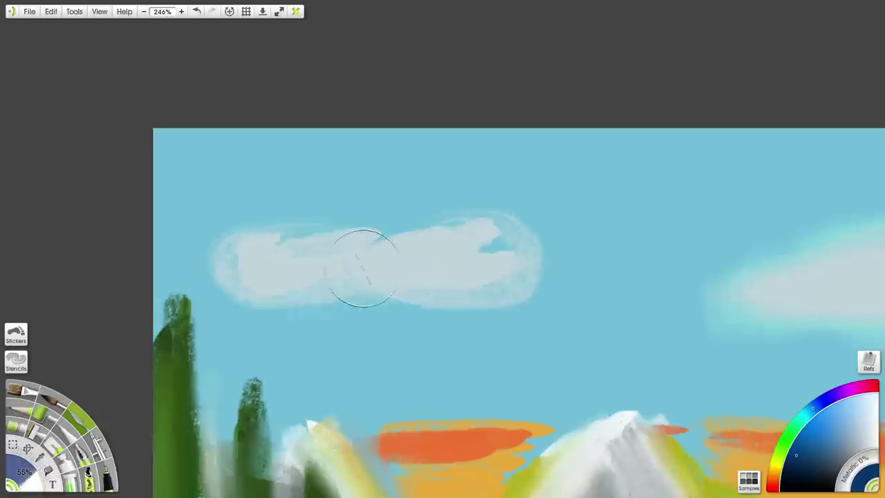
{"action": "mouse_move", "coordinate": [366, 257]}
{"action": "left_mouse_down"}
{"action": "mouse_move", "coordinate": [287, 276]}
{"action": "mouse_move", "coordinate": [183, 257]}
{"action": "mouse_move", "coordinate": [256, 201]}
{"action": "mouse_move", "coordinate": [306, 233]}
{"action": "mouse_move", "coordinate": [460, 285]}
{"action": "mouse_move", "coordinate": [457, 315]}
{"action": "mouse_move", "coordinate": [553, 291]}
{"action": "mouse_move", "coordinate": [609, 239]}
{"action": "mouse_move", "coordinate": [540, 220]}
{"action": "left_mouse_up"}
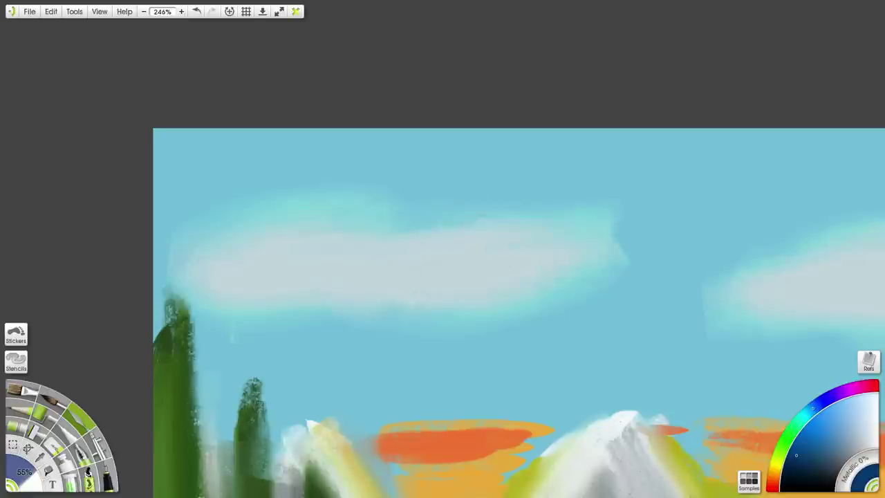
{"action": "mouse_move", "coordinate": [388, 247]}
{"action": "left_mouse_down"}
{"action": "mouse_move", "coordinate": [408, 234]}
{"action": "mouse_move", "coordinate": [619, 251]}
{"action": "left_mouse_up"}
Blend the cloud above the central peak and the two clouds to its right into the blue sky with the palette knife
{"action": "left_click_drag", "start_coordinate": [725, 254], "coordinate": [298, 261]}
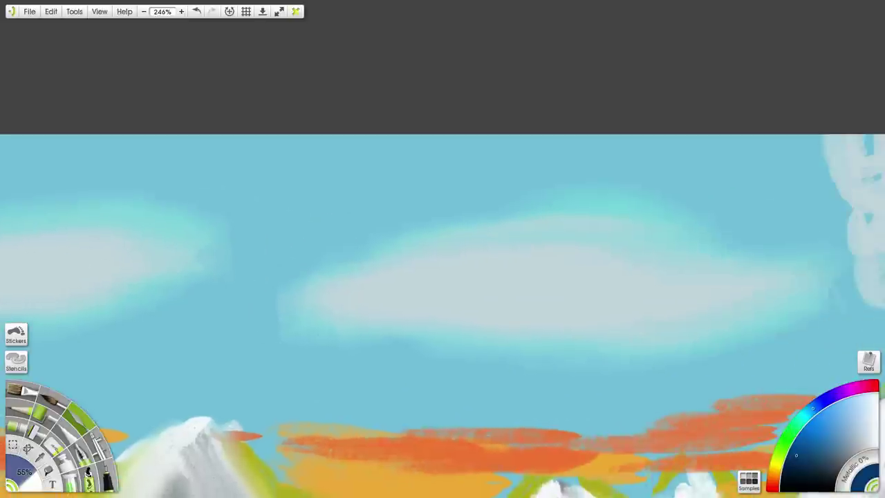
{"action": "left_click_drag", "start_coordinate": [574, 256], "coordinate": [174, 293]}
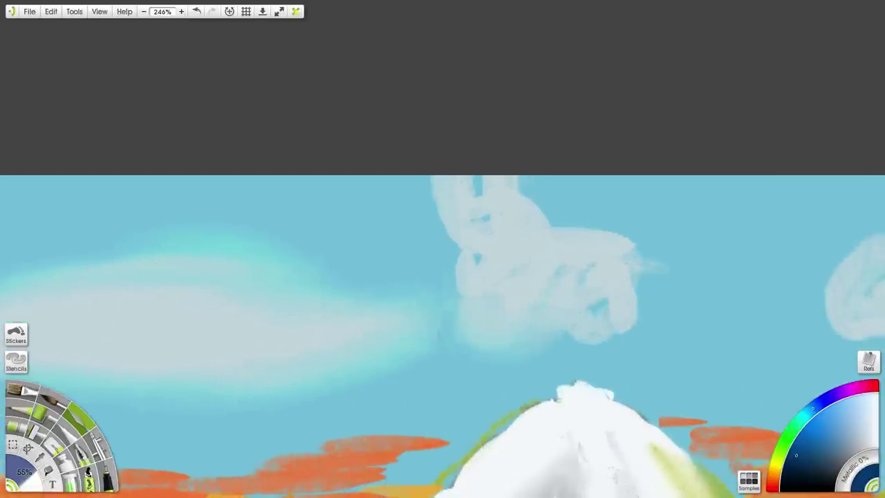
{"action": "mouse_move", "coordinate": [443, 291]}
{"action": "left_mouse_down"}
{"action": "mouse_move", "coordinate": [469, 248]}
{"action": "mouse_move", "coordinate": [491, 238]}
{"action": "mouse_move", "coordinate": [500, 244]}
{"action": "mouse_move", "coordinate": [498, 210]}
{"action": "mouse_move", "coordinate": [424, 207]}
{"action": "mouse_move", "coordinate": [545, 177]}
{"action": "mouse_move", "coordinate": [574, 223]}
{"action": "mouse_move", "coordinate": [564, 231]}
{"action": "mouse_move", "coordinate": [673, 271]}
{"action": "mouse_move", "coordinate": [625, 284]}
{"action": "mouse_move", "coordinate": [584, 317]}
{"action": "mouse_move", "coordinate": [563, 316]}
{"action": "mouse_move", "coordinate": [598, 282]}
{"action": "mouse_move", "coordinate": [569, 299]}
{"action": "mouse_move", "coordinate": [569, 286]}
{"action": "mouse_move", "coordinate": [524, 276]}
{"action": "mouse_move", "coordinate": [574, 254]}
{"action": "mouse_move", "coordinate": [530, 258]}
{"action": "mouse_move", "coordinate": [511, 245]}
{"action": "mouse_move", "coordinate": [436, 266]}
{"action": "mouse_move", "coordinate": [307, 277]}
{"action": "left_mouse_up"}
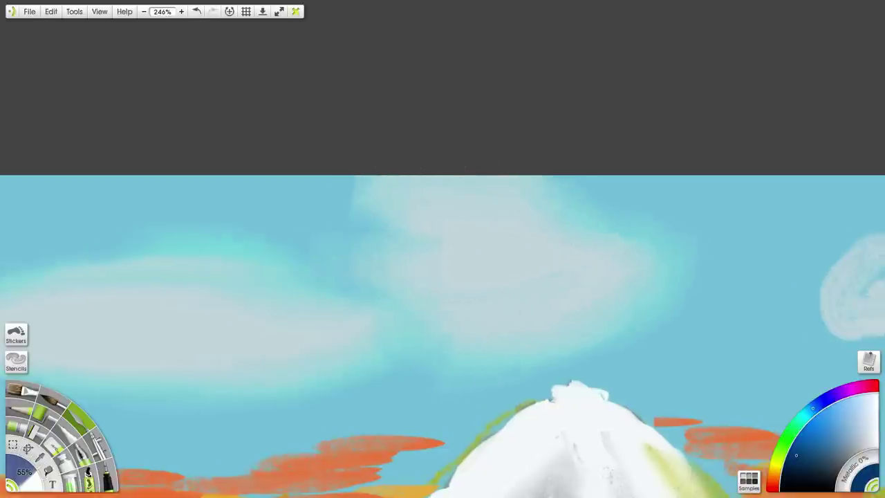
{"action": "left_click_drag", "start_coordinate": [865, 299], "coordinate": [421, 276]}
{"action": "mouse_move", "coordinate": [502, 279]}
{"action": "left_mouse_down"}
{"action": "mouse_move", "coordinate": [430, 298]}
{"action": "mouse_move", "coordinate": [374, 297]}
{"action": "mouse_move", "coordinate": [429, 267]}
{"action": "mouse_move", "coordinate": [447, 237]}
{"action": "mouse_move", "coordinate": [553, 180]}
{"action": "mouse_move", "coordinate": [665, 249]}
{"action": "mouse_move", "coordinate": [619, 346]}
{"action": "mouse_move", "coordinate": [569, 312]}
{"action": "mouse_move", "coordinate": [554, 277]}
{"action": "mouse_move", "coordinate": [402, 309]}
{"action": "left_mouse_up"}
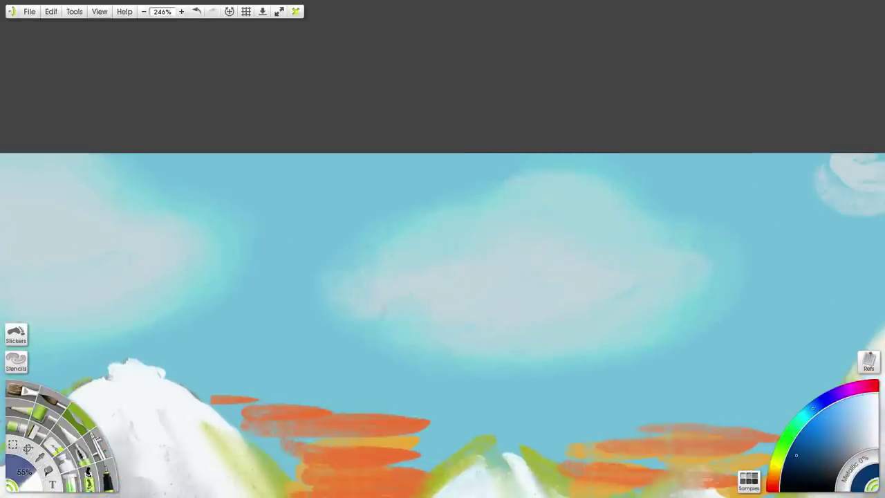
{"action": "left_click_drag", "start_coordinate": [665, 274], "coordinate": [267, 282]}
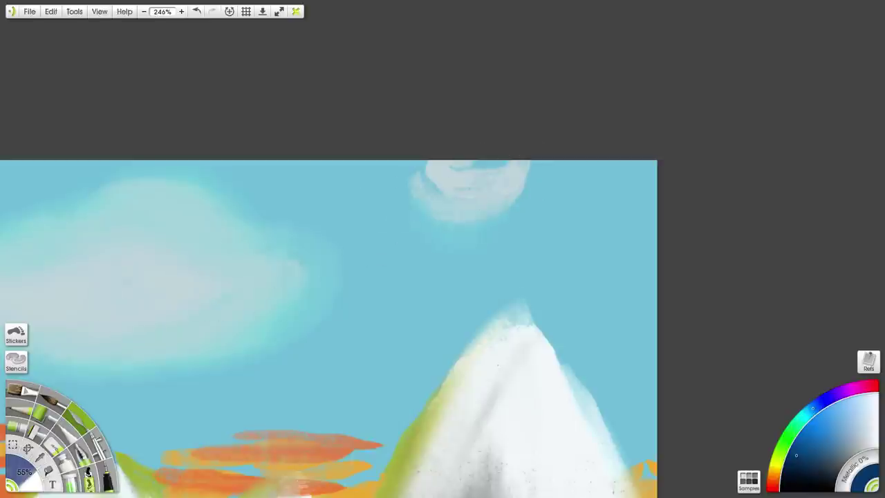
{"action": "mouse_move", "coordinate": [515, 183]}
{"action": "left_mouse_down"}
{"action": "mouse_move", "coordinate": [426, 176]}
{"action": "mouse_move", "coordinate": [343, 146]}
{"action": "left_mouse_up"}
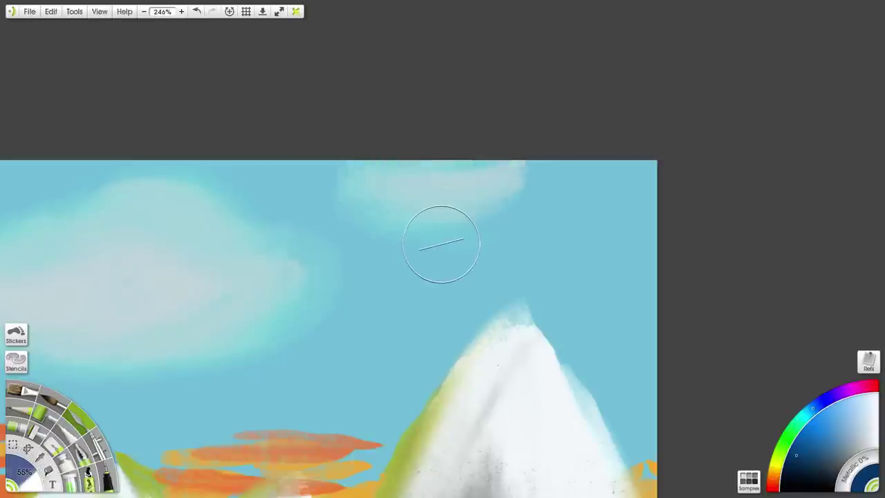
Blend the orange and yellow sunset streaks between the central peak and the rightmost mountain into soft horizontal bands
{"action": "scroll", "coordinate": [439, 241], "scroll_direction": "down", "scroll_amount": 10}
{"action": "scroll", "coordinate": [231, 256], "scroll_direction": "up", "scroll_amount": 10}
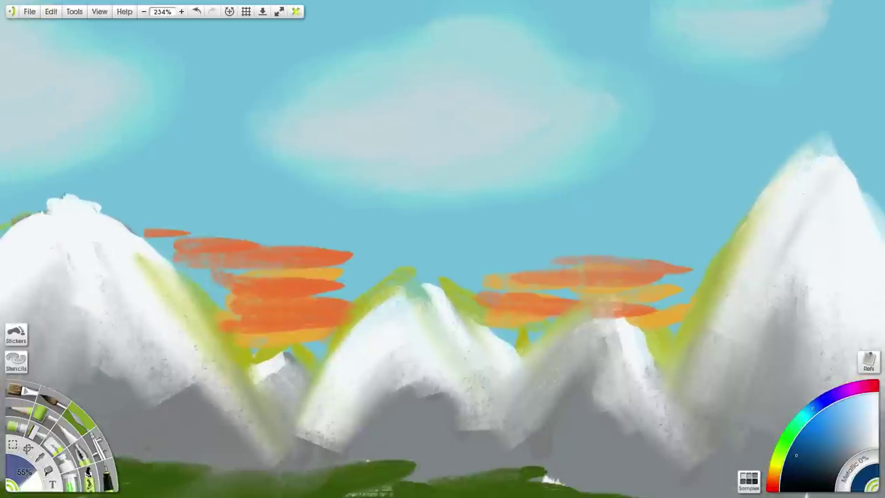
{"action": "left_click_drag", "start_coordinate": [168, 233], "coordinate": [450, 268]}
{"action": "mouse_move", "coordinate": [290, 285]}
{"action": "left_mouse_down"}
{"action": "mouse_move", "coordinate": [361, 250]}
{"action": "mouse_move", "coordinate": [360, 258]}
{"action": "mouse_move", "coordinate": [396, 266]}
{"action": "mouse_move", "coordinate": [411, 282]}
{"action": "left_mouse_up"}
{"action": "left_click_drag", "start_coordinate": [563, 320], "coordinate": [581, 339]}
{"action": "mouse_move", "coordinate": [525, 332]}
{"action": "left_mouse_down"}
{"action": "mouse_move", "coordinate": [553, 325]}
{"action": "mouse_move", "coordinate": [509, 336]}
{"action": "mouse_move", "coordinate": [625, 289]}
{"action": "mouse_move", "coordinate": [646, 266]}
{"action": "left_mouse_up"}
{"action": "left_click_drag", "start_coordinate": [553, 284], "coordinate": [401, 282]}
{"action": "left_click_drag", "start_coordinate": [621, 267], "coordinate": [227, 276]}
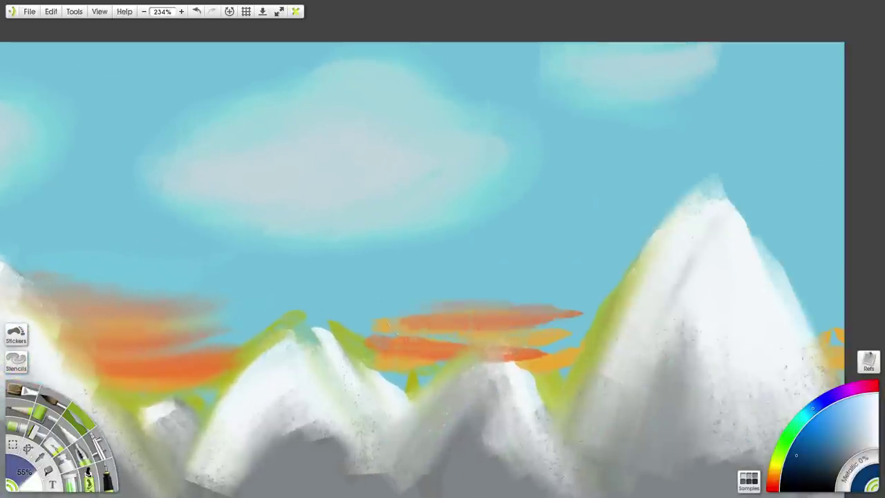
{"action": "mouse_move", "coordinate": [391, 329]}
{"action": "left_mouse_down"}
{"action": "mouse_move", "coordinate": [359, 339]}
{"action": "mouse_move", "coordinate": [450, 312]}
{"action": "mouse_move", "coordinate": [557, 306]}
{"action": "mouse_move", "coordinate": [539, 349]}
{"action": "mouse_move", "coordinate": [561, 318]}
{"action": "mouse_move", "coordinate": [500, 299]}
{"action": "mouse_move", "coordinate": [373, 296]}
{"action": "left_mouse_up"}
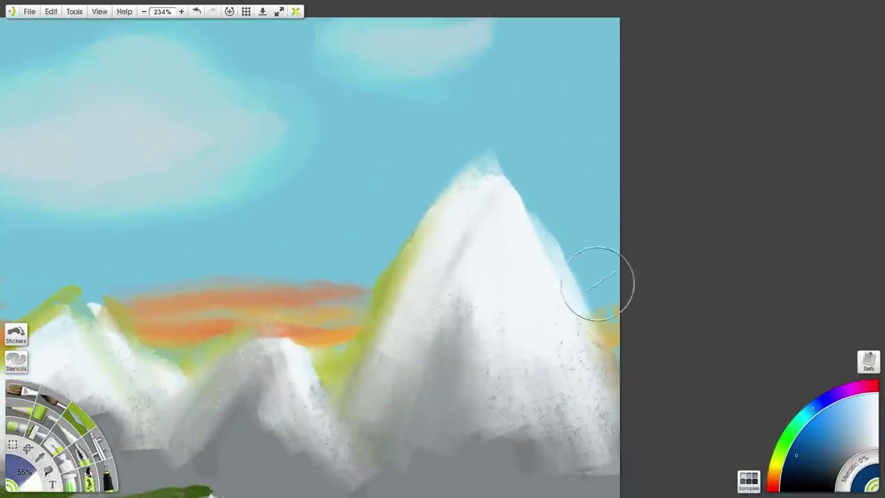
Blend the orange and yellow sunset streaks behind the mountains left of the central peak
{"action": "left_click_drag", "start_coordinate": [166, 311], "coordinate": [733, 312]}
{"action": "mouse_move", "coordinate": [83, 289]}
{"action": "left_mouse_down"}
{"action": "mouse_move", "coordinate": [555, 295]}
{"action": "mouse_move", "coordinate": [456, 280]}
{"action": "mouse_move", "coordinate": [564, 335]}
{"action": "mouse_move", "coordinate": [475, 298]}
{"action": "mouse_move", "coordinate": [449, 360]}
{"action": "mouse_move", "coordinate": [381, 346]}
{"action": "left_mouse_up"}
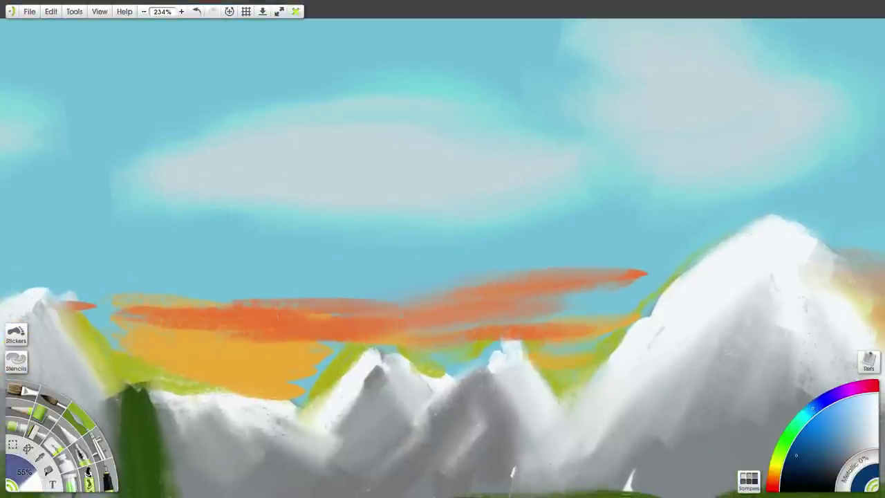
{"action": "left_click_drag", "start_coordinate": [269, 331], "coordinate": [231, 338]}
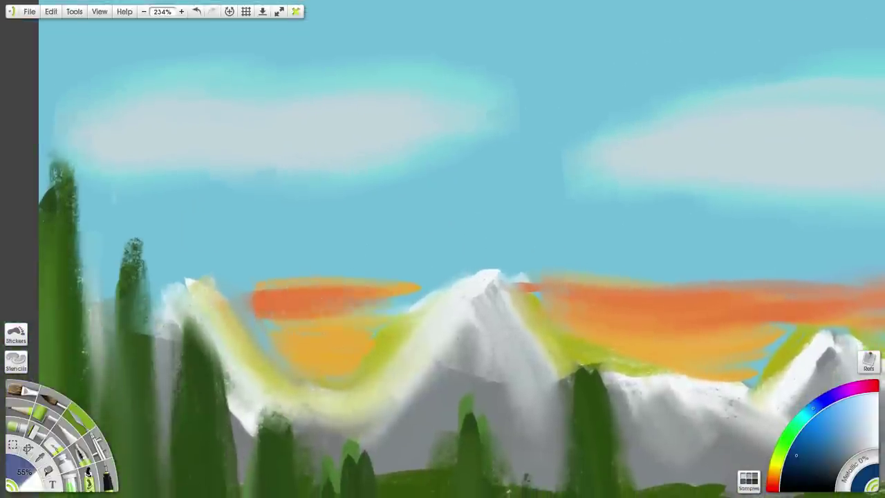
{"action": "left_click_drag", "start_coordinate": [297, 302], "coordinate": [259, 305]}
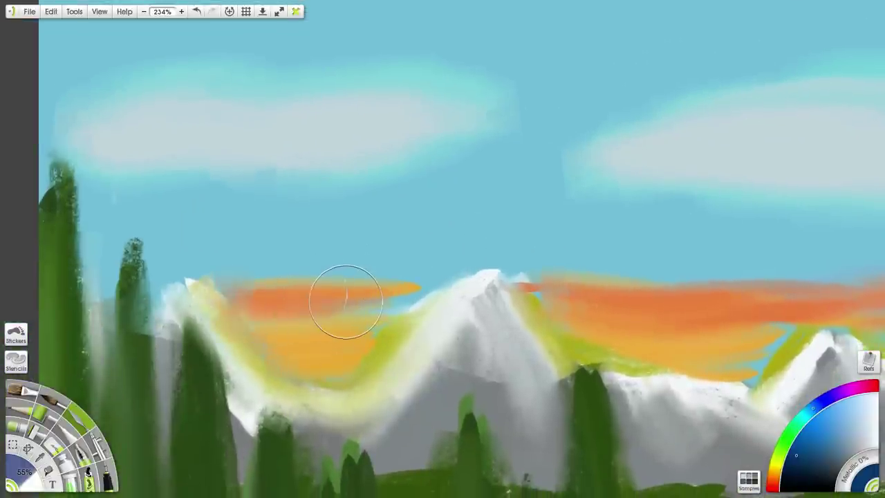
Examine the whole painting from a distance to check how the blended sky, mountains, grassland and lake work together
{"action": "scroll", "coordinate": [373, 300], "scroll_direction": "down", "scroll_amount": 4}
{"action": "key", "text": "ctrl+minus"}
{"action": "key", "text": "ctrl+minus"}
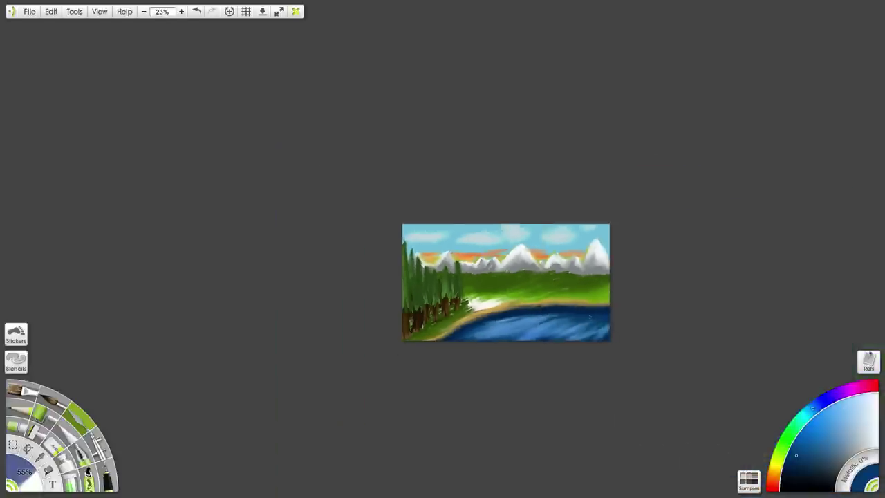
{"action": "key", "text": "ctrl+plus"}
{"action": "left_click_drag", "start_coordinate": [620, 314], "coordinate": [461, 320]}
{"action": "key", "text": "ctrl+plus"}
{"action": "left_click_drag", "start_coordinate": [520, 422], "coordinate": [533, 354]}
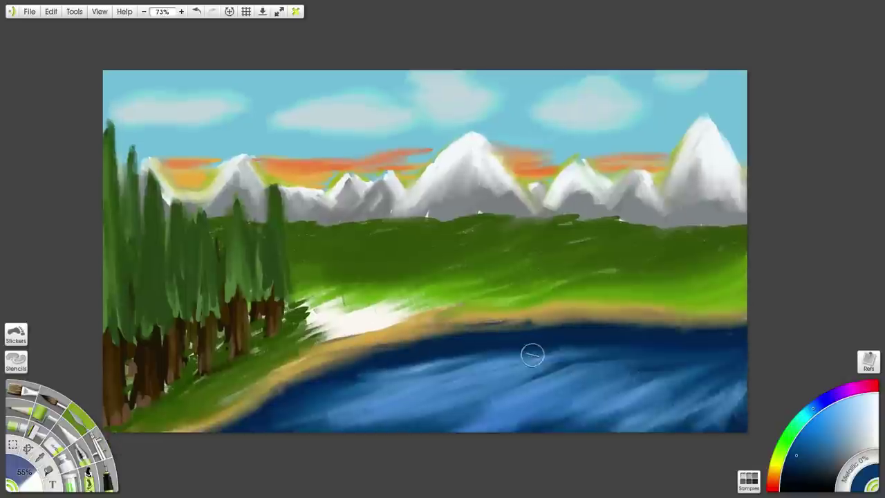
{"action": "scroll", "coordinate": [532, 361], "scroll_direction": "down", "scroll_amount": 4}
{"action": "scroll", "coordinate": [473, 314], "scroll_direction": "up", "scroll_amount": 2}
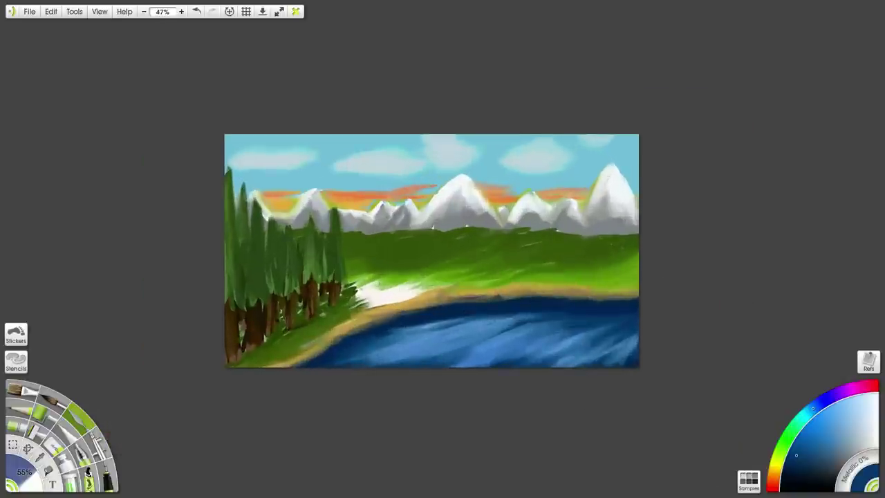
Shrink the black-ink frog face, tilt it slightly counterclockwise and place it on the sandy shore beside the white patch
{"action": "left_click_drag", "start_coordinate": [373, 284], "coordinate": [430, 287]}
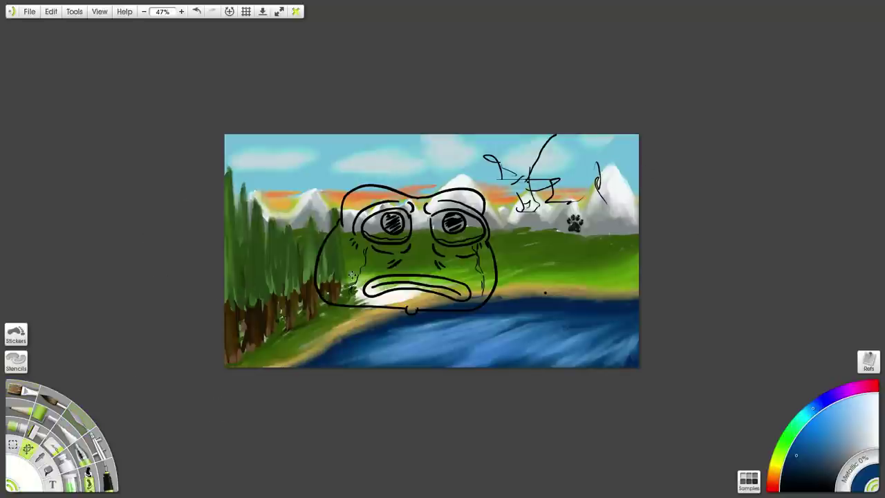
{"action": "left_click_drag", "start_coordinate": [403, 239], "coordinate": [424, 295]}
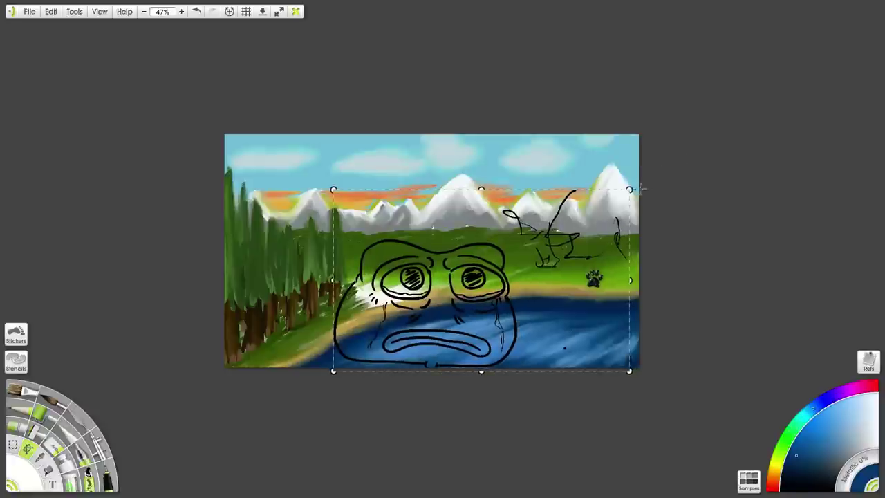
{"action": "mouse_move", "coordinate": [631, 191]}
{"action": "left_mouse_down"}
{"action": "mouse_move", "coordinate": [500, 260]}
{"action": "mouse_move", "coordinate": [526, 236]}
{"action": "left_mouse_up"}
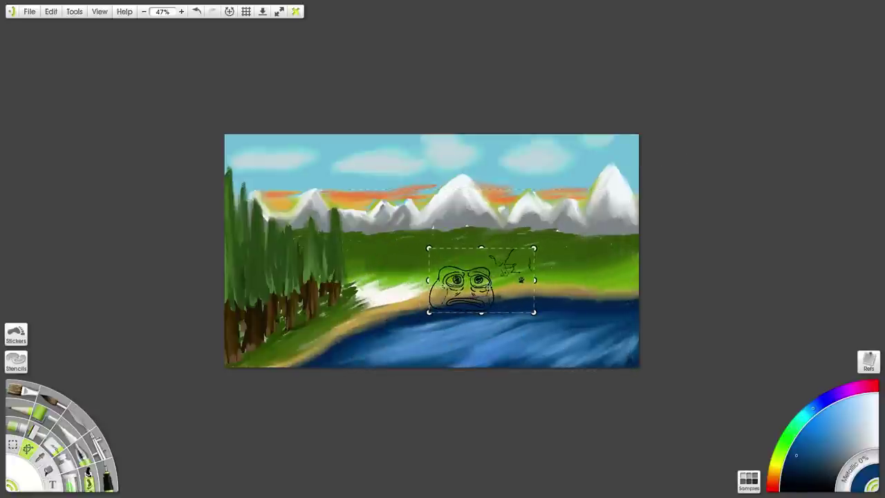
{"action": "mouse_move", "coordinate": [483, 289]}
{"action": "left_mouse_down"}
{"action": "mouse_move", "coordinate": [417, 297]}
{"action": "mouse_move", "coordinate": [466, 340]}
{"action": "mouse_move", "coordinate": [612, 344]}
{"action": "mouse_move", "coordinate": [433, 303]}
{"action": "left_mouse_up"}
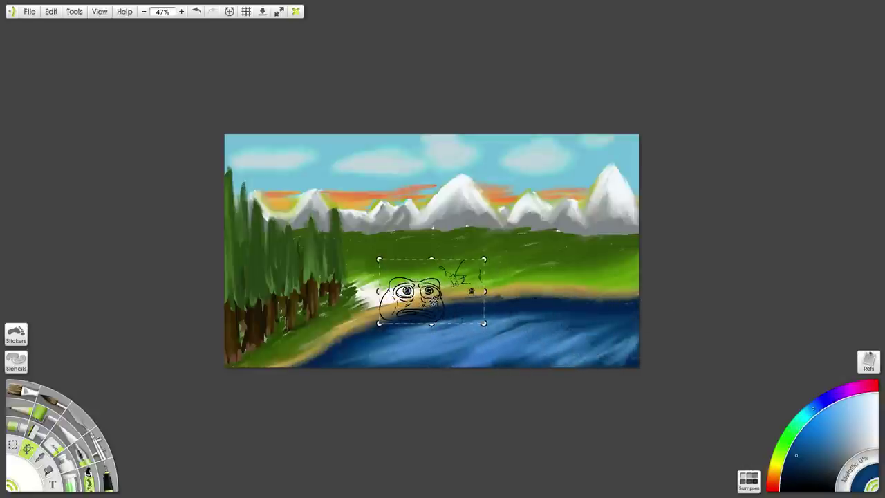
{"action": "left_click_drag", "start_coordinate": [489, 251], "coordinate": [471, 245]}
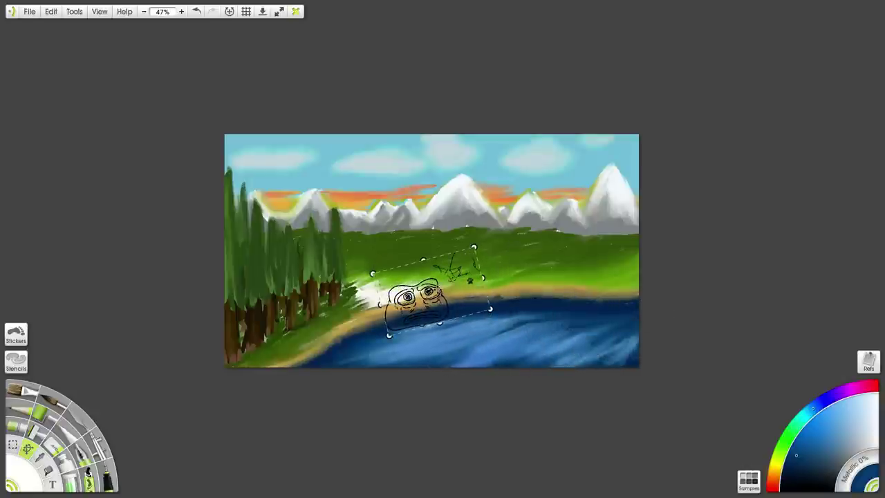
{"action": "left_click_drag", "start_coordinate": [429, 303], "coordinate": [416, 293]}
{"action": "key", "text": "Return"}
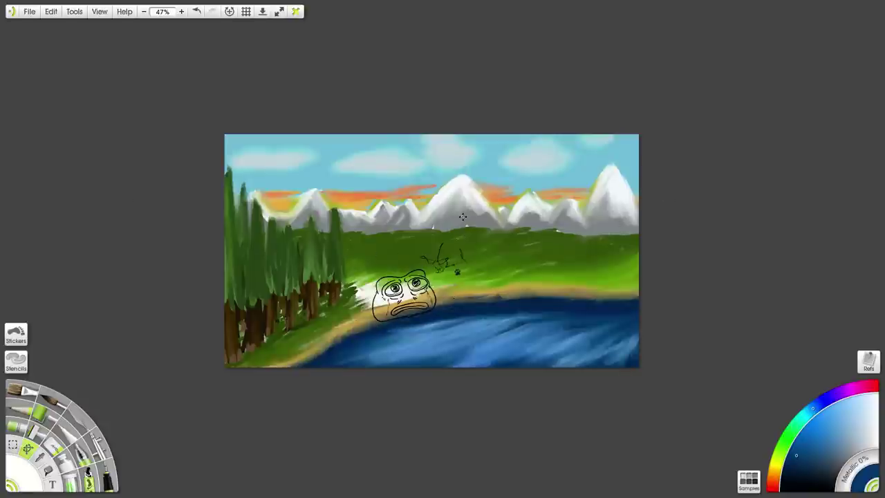
Paste the next ink character, shrink it and place it on the grass at the base of the conifers
{"action": "key", "text": "ctrl+v"}
{"action": "mouse_move", "coordinate": [443, 221]}
{"action": "left_mouse_down"}
{"action": "mouse_move", "coordinate": [429, 248]}
{"action": "mouse_move", "coordinate": [300, 243]}
{"action": "left_mouse_up"}
{"action": "mouse_move", "coordinate": [364, 166]}
{"action": "left_mouse_down"}
{"action": "mouse_move", "coordinate": [308, 243]}
{"action": "mouse_move", "coordinate": [290, 227]}
{"action": "mouse_move", "coordinate": [280, 323]}
{"action": "left_mouse_up"}
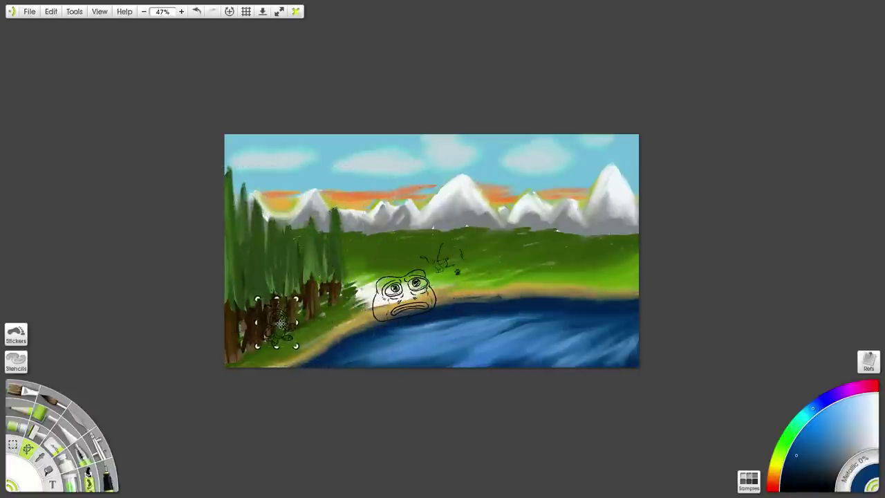
{"action": "left_click", "coordinate": [521, 247]}
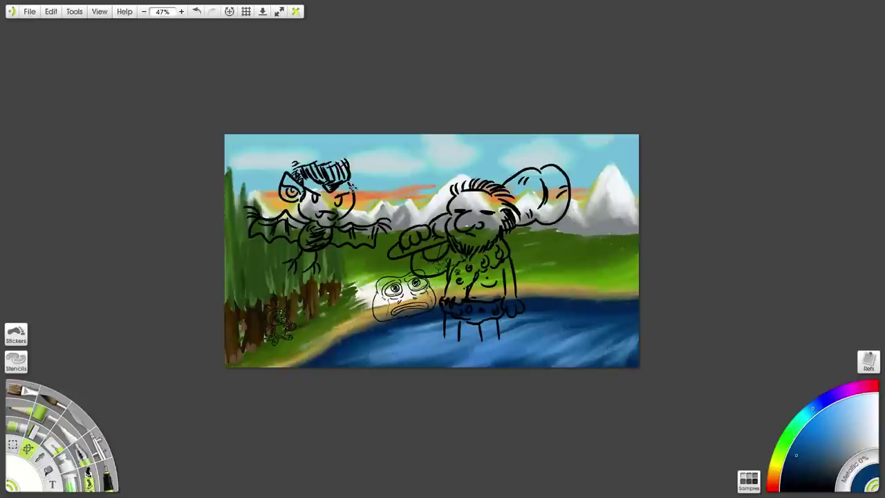
Shrink the ink drawing of the winged creature and the club-carrying caveman and place it on the grass at the lake's far right shore
{"action": "left_click_drag", "start_coordinate": [351, 190], "coordinate": [372, 193]}
{"action": "mouse_move", "coordinate": [592, 163]}
{"action": "left_mouse_down"}
{"action": "mouse_move", "coordinate": [274, 336]}
{"action": "mouse_move", "coordinate": [260, 355]}
{"action": "mouse_move", "coordinate": [450, 280]}
{"action": "mouse_move", "coordinate": [605, 263]}
{"action": "left_mouse_up"}
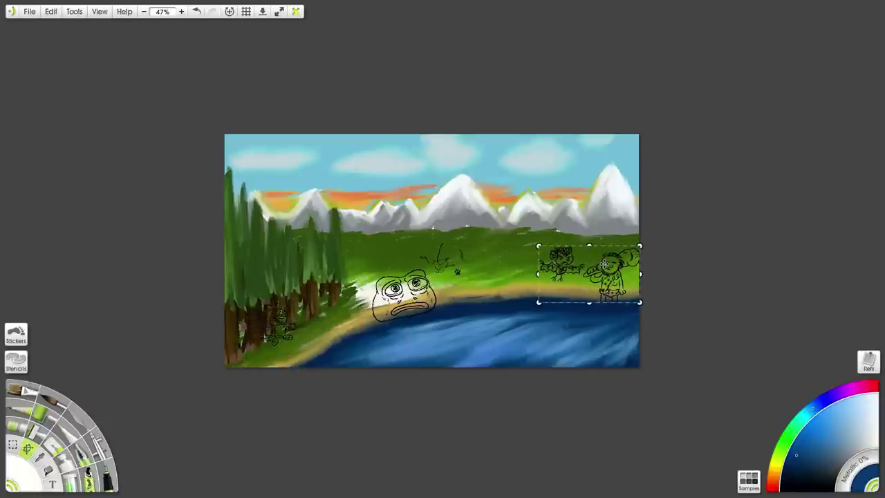
{"action": "left_click", "coordinate": [703, 280]}
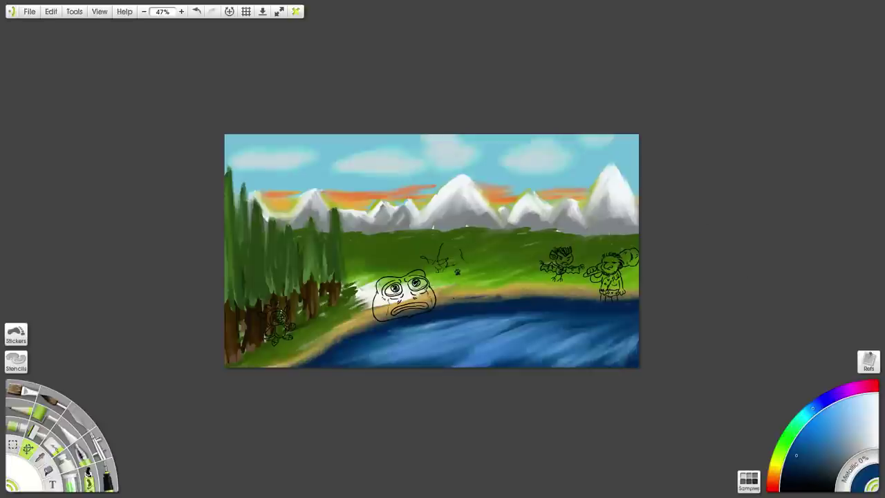
Paste another ink character, shrink it and place it above the low mountain ridge just right of the conifers
{"action": "key", "text": "ctrl+v"}
{"action": "left_click_drag", "start_coordinate": [403, 212], "coordinate": [443, 198]}
{"action": "mouse_move", "coordinate": [547, 148]}
{"action": "left_mouse_down"}
{"action": "mouse_move", "coordinate": [473, 223]}
{"action": "mouse_move", "coordinate": [536, 181]}
{"action": "mouse_move", "coordinate": [549, 182]}
{"action": "mouse_move", "coordinate": [354, 197]}
{"action": "left_mouse_up"}
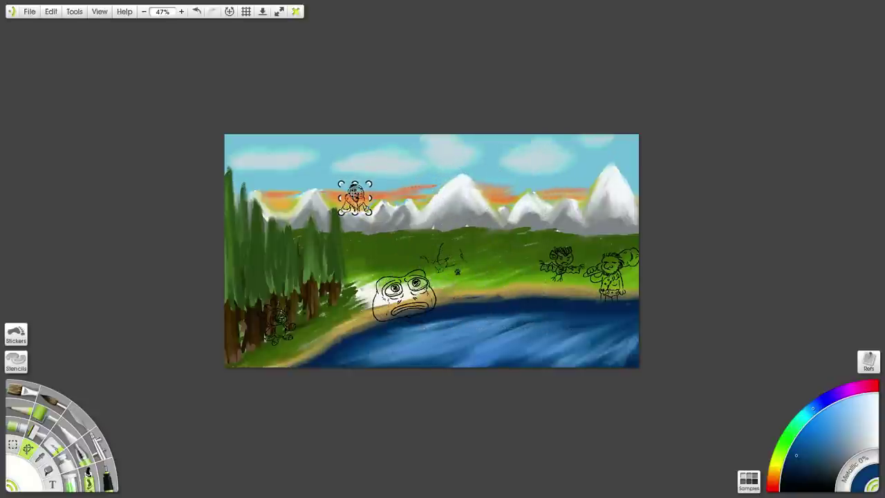
{"action": "left_click", "coordinate": [467, 185]}
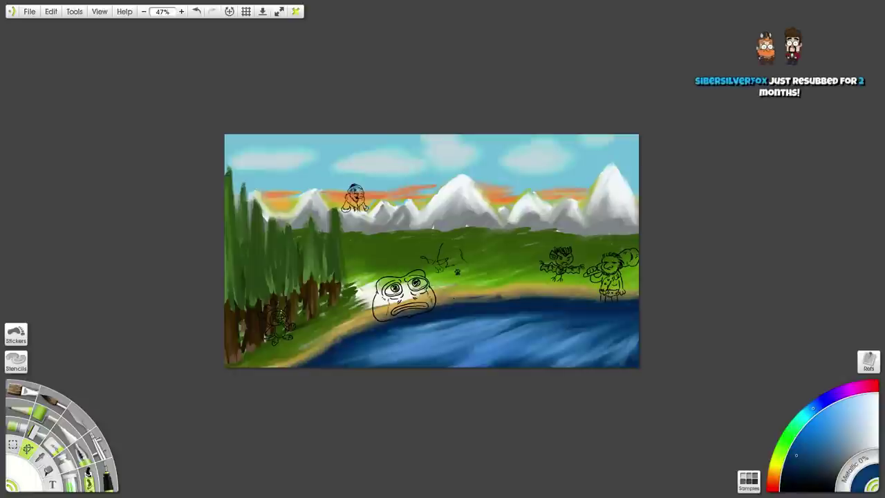
Paste the ink skull, shrink it and place it on the lower slope of the rightmost mountain
{"action": "key", "text": "ctrl+v"}
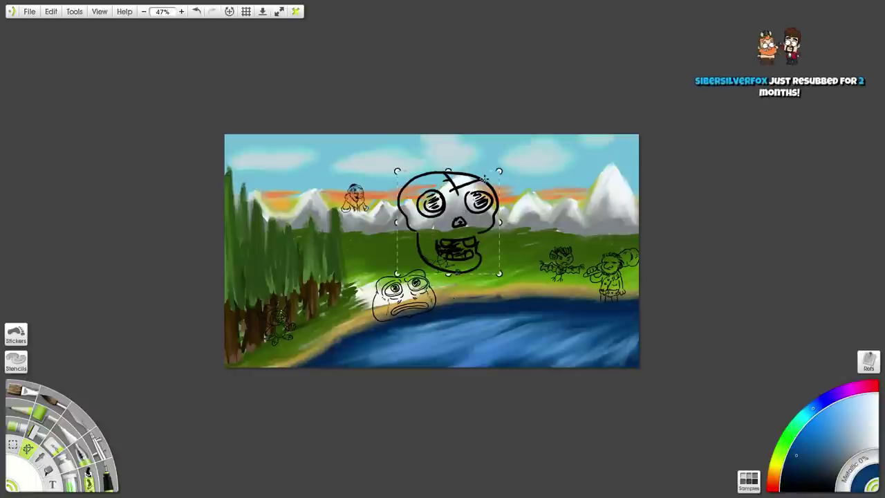
{"action": "mouse_move", "coordinate": [500, 170]}
{"action": "left_mouse_down"}
{"action": "mouse_move", "coordinate": [447, 208]}
{"action": "mouse_move", "coordinate": [476, 249]}
{"action": "mouse_move", "coordinate": [451, 223]}
{"action": "mouse_move", "coordinate": [465, 238]}
{"action": "mouse_move", "coordinate": [603, 218]}
{"action": "left_mouse_up"}
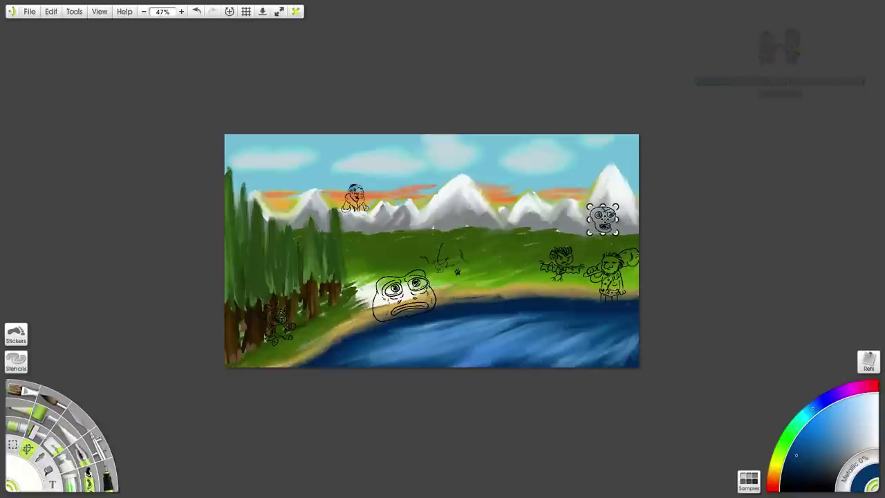
{"action": "left_click", "coordinate": [509, 163]}
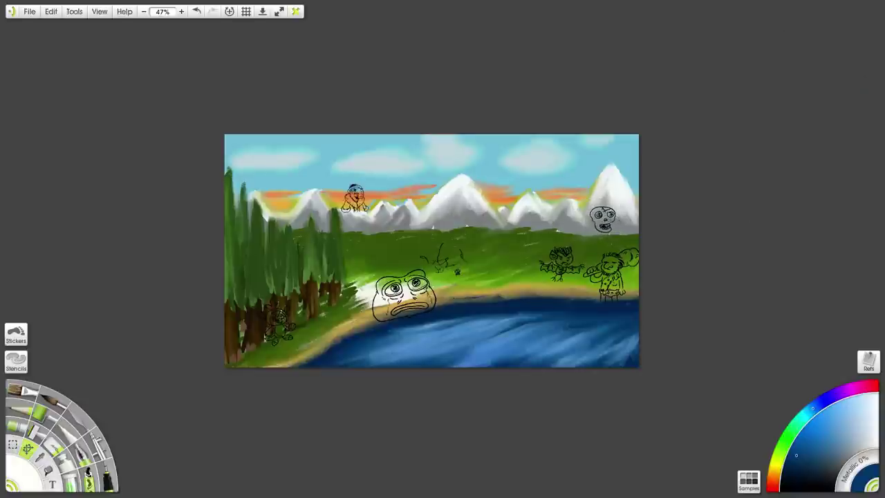
Paste the ink serpent with the HECK lettering, shrink and tilt it, and place it on the grass just right of the conifers
{"action": "key", "text": "ctrl+v"}
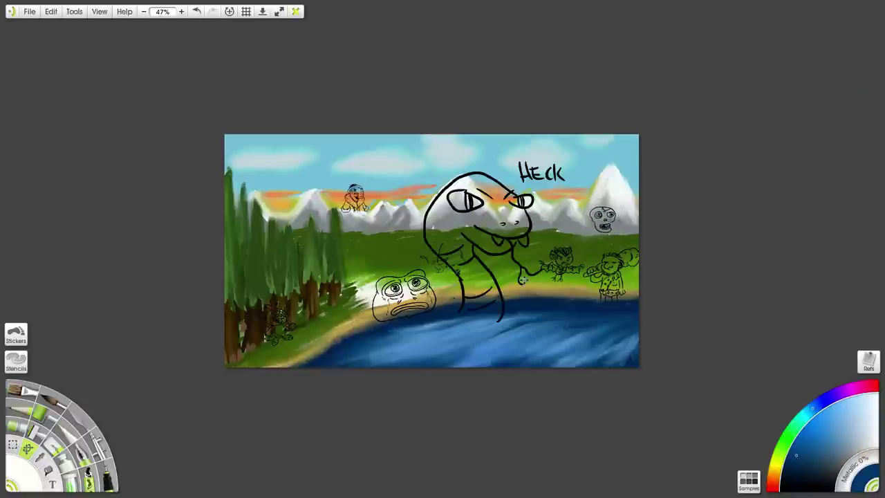
{"action": "left_click", "coordinate": [521, 218]}
{"action": "mouse_move", "coordinate": [566, 161]}
{"action": "left_mouse_down"}
{"action": "mouse_move", "coordinate": [529, 186]}
{"action": "mouse_move", "coordinate": [509, 224]}
{"action": "mouse_move", "coordinate": [293, 312]}
{"action": "mouse_move", "coordinate": [366, 242]}
{"action": "mouse_move", "coordinate": [363, 257]}
{"action": "left_mouse_up"}
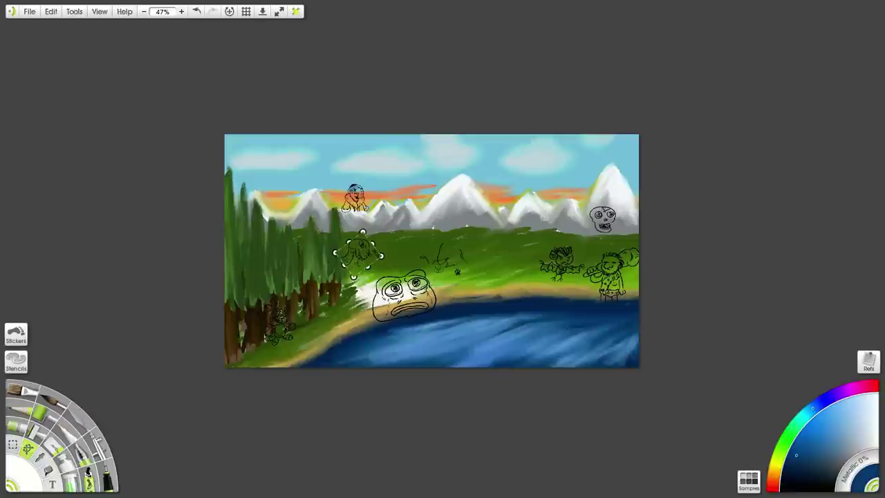
{"action": "key", "text": "Return"}
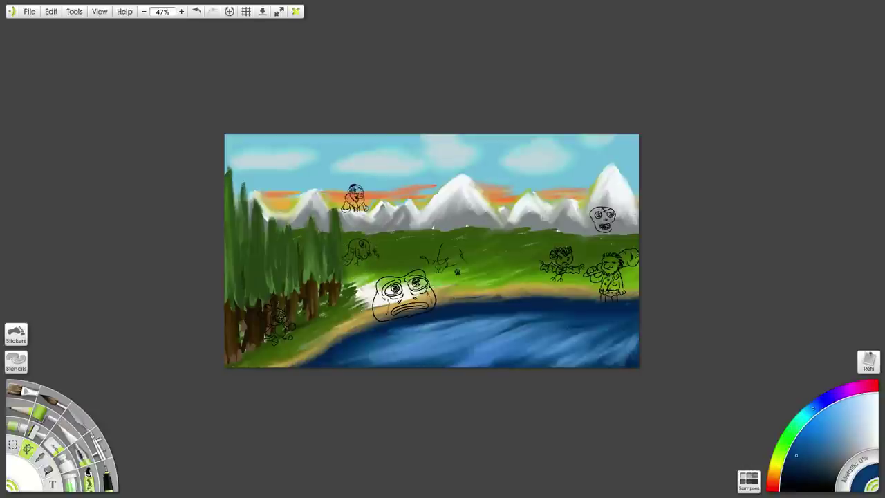
Paste the ink toilet drawing, shrink it to a tiny size and place it where the grass meets the mountains right of the central peak
{"action": "key", "text": "ctrl+v"}
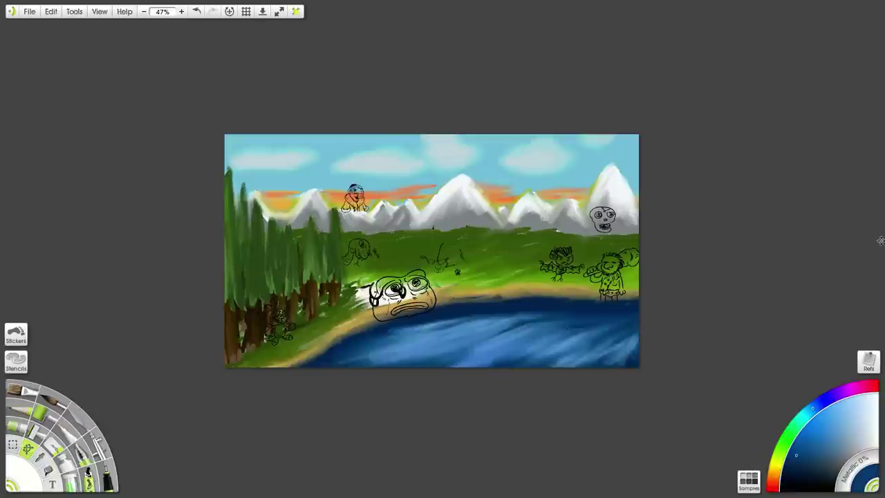
{"action": "key", "text": "ctrl+v"}
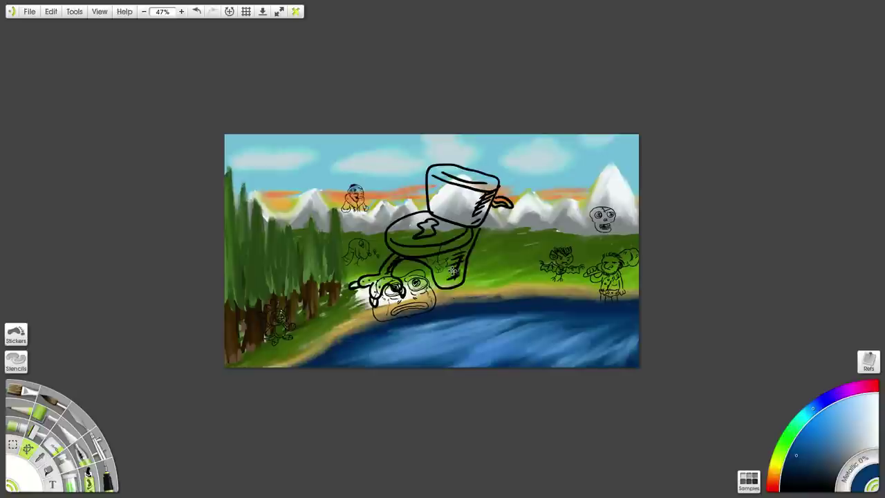
{"action": "mouse_move", "coordinate": [516, 163]}
{"action": "left_mouse_down"}
{"action": "mouse_move", "coordinate": [451, 217]}
{"action": "mouse_move", "coordinate": [500, 253]}
{"action": "mouse_move", "coordinate": [535, 220]}
{"action": "left_mouse_up"}
{"action": "left_click", "coordinate": [534, 168]}
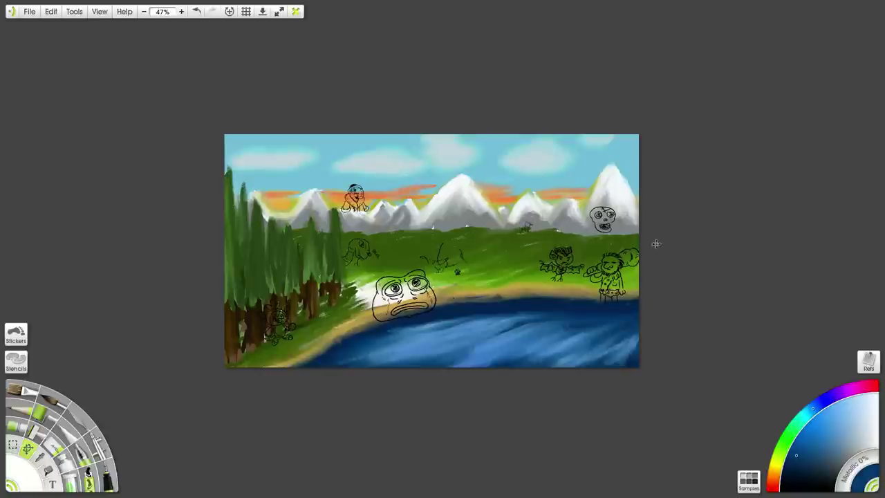
Paste the ink cat character, shrink it and place it in the gap between the two leftmost mountain peaks
{"action": "key", "text": "ctrl+v"}
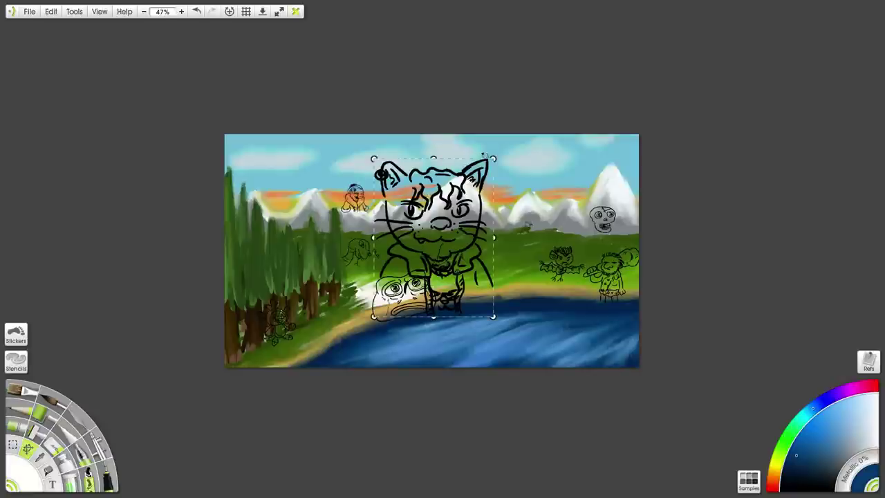
{"action": "mouse_move", "coordinate": [493, 161]}
{"action": "left_mouse_down"}
{"action": "mouse_move", "coordinate": [429, 223]}
{"action": "mouse_move", "coordinate": [411, 200]}
{"action": "mouse_move", "coordinate": [375, 192]}
{"action": "mouse_move", "coordinate": [278, 201]}
{"action": "left_mouse_up"}
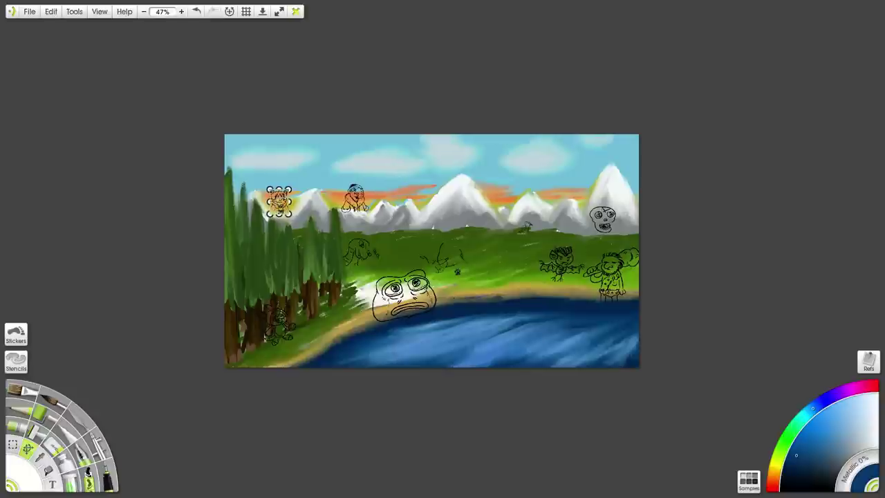
{"action": "left_click", "coordinate": [394, 292]}
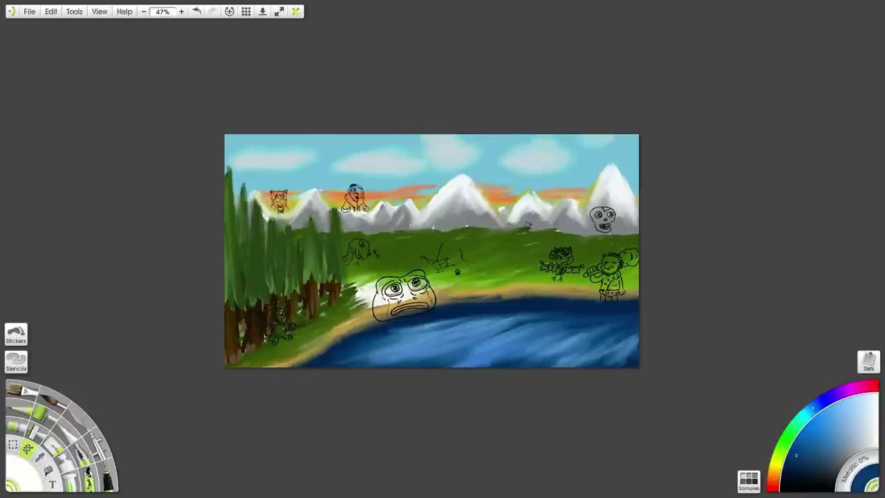
Paste the ink clown, shrink it, tilt it counterclockwise and place it partly submerged in the lake's lower-right corner of the painting
{"action": "key", "text": "ctrl+v"}
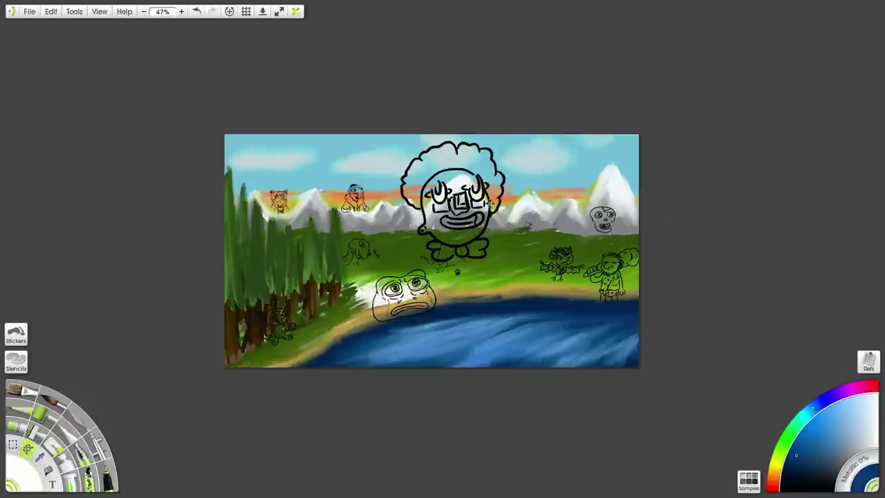
{"action": "mouse_move", "coordinate": [467, 198]}
{"action": "left_mouse_down"}
{"action": "mouse_move", "coordinate": [531, 289]}
{"action": "mouse_move", "coordinate": [545, 339]}
{"action": "left_mouse_up"}
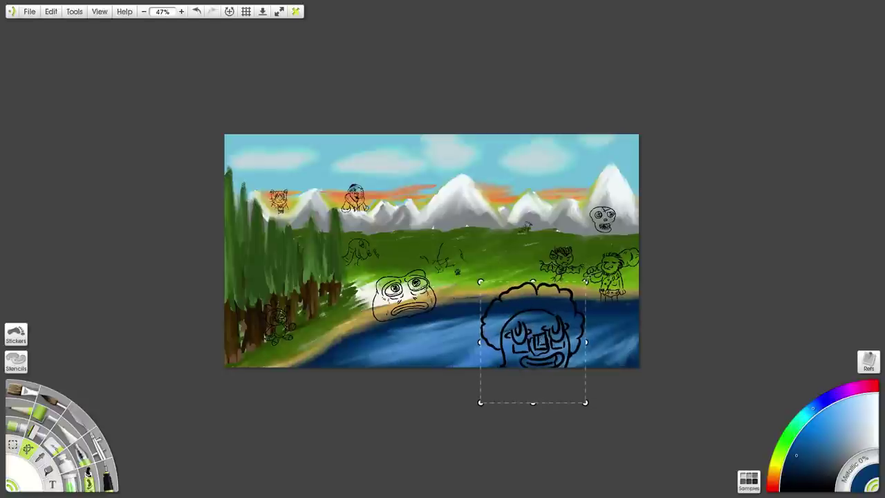
{"action": "left_click_drag", "start_coordinate": [586, 282], "coordinate": [610, 333]}
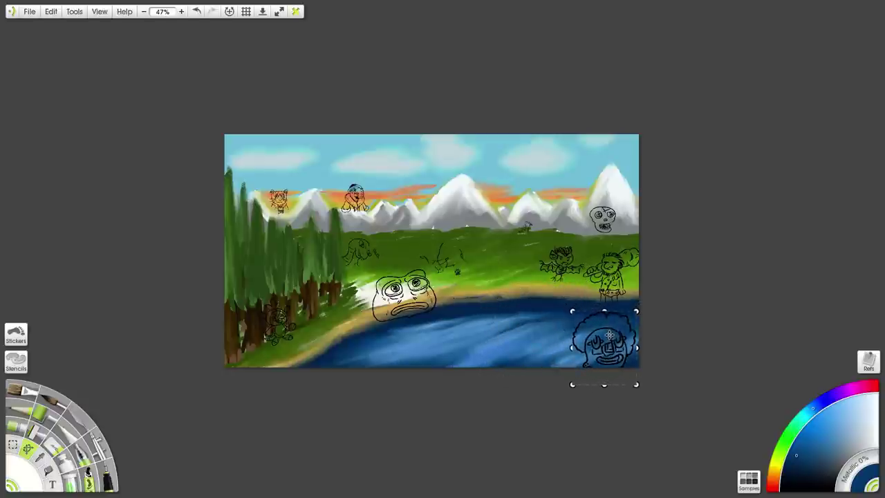
{"action": "left_click_drag", "start_coordinate": [599, 302], "coordinate": [583, 313]}
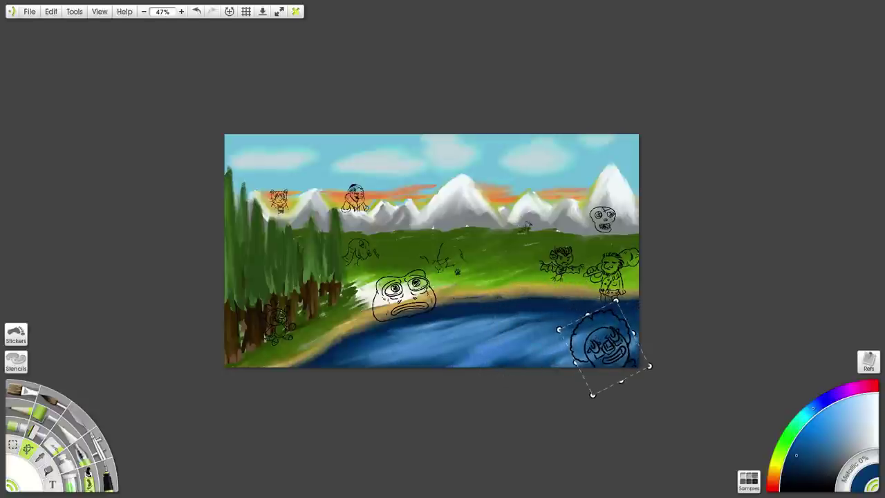
{"action": "key", "text": "Return"}
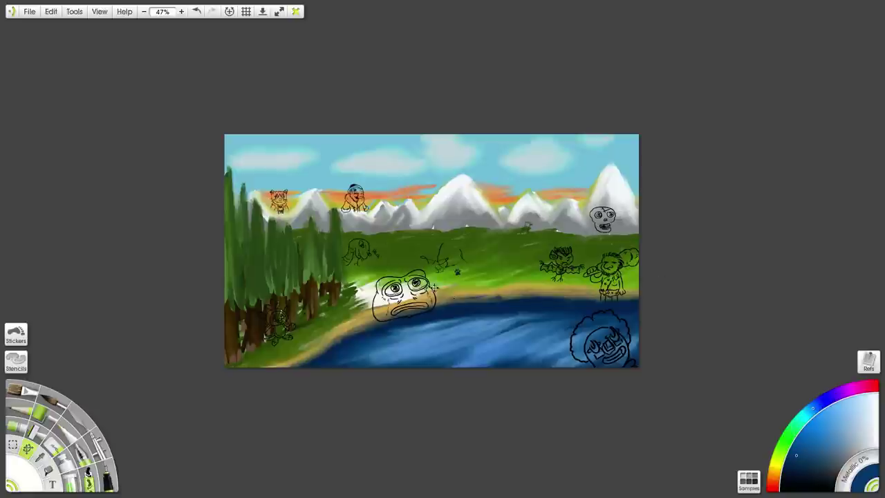
Sign the painting with the artist's name in bright red ink at the base of the conifers in its lower-left corner
{"action": "scroll", "coordinate": [440, 253], "scroll_direction": "up", "scroll_amount": 5}
{"action": "mouse_move", "coordinate": [162, 474]}
{"action": "left_mouse_down"}
{"action": "mouse_move", "coordinate": [357, 320]}
{"action": "mouse_move", "coordinate": [472, 328]}
{"action": "mouse_move", "coordinate": [334, 410]}
{"action": "left_mouse_up"}
{"action": "left_click_drag", "start_coordinate": [357, 380], "coordinate": [462, 342]}
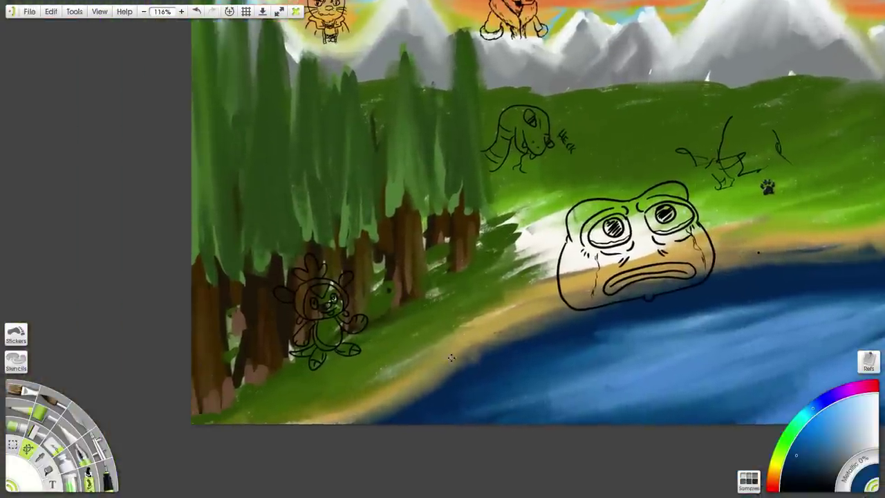
{"action": "left_click", "coordinate": [864, 386]}
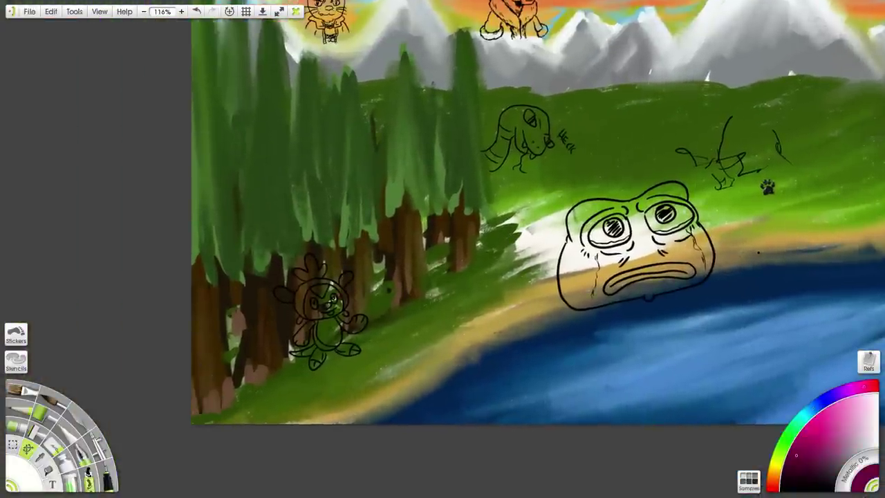
{"action": "left_click_drag", "start_coordinate": [797, 455], "coordinate": [821, 427]}
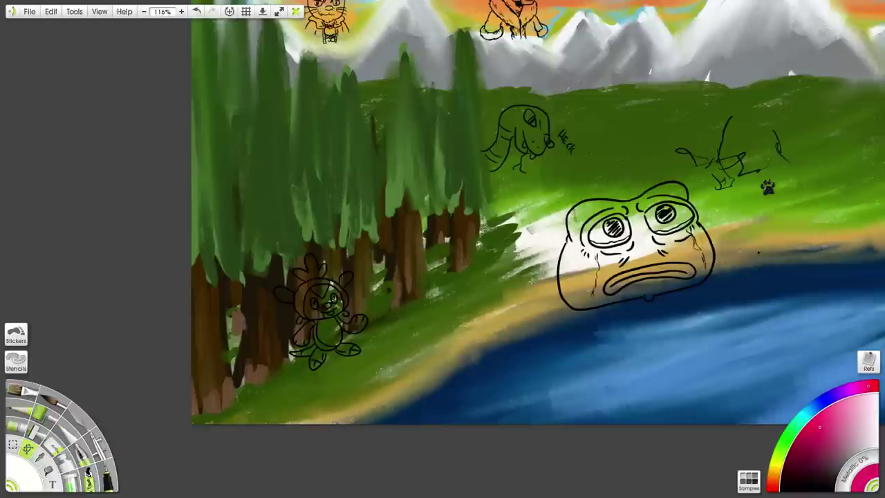
{"action": "mouse_move", "coordinate": [869, 386]}
{"action": "left_mouse_down"}
{"action": "mouse_move", "coordinate": [788, 439]}
{"action": "mouse_move", "coordinate": [773, 491]}
{"action": "left_mouse_up"}
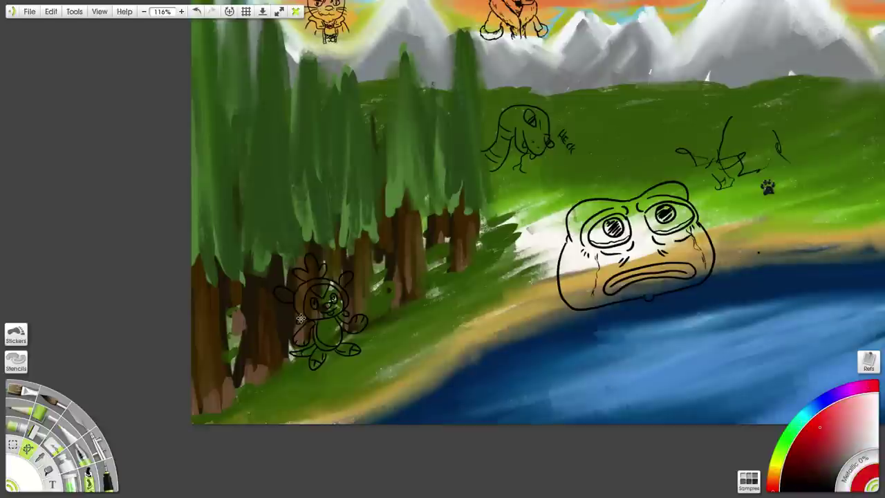
{"action": "left_click_drag", "start_coordinate": [302, 320], "coordinate": [345, 315]}
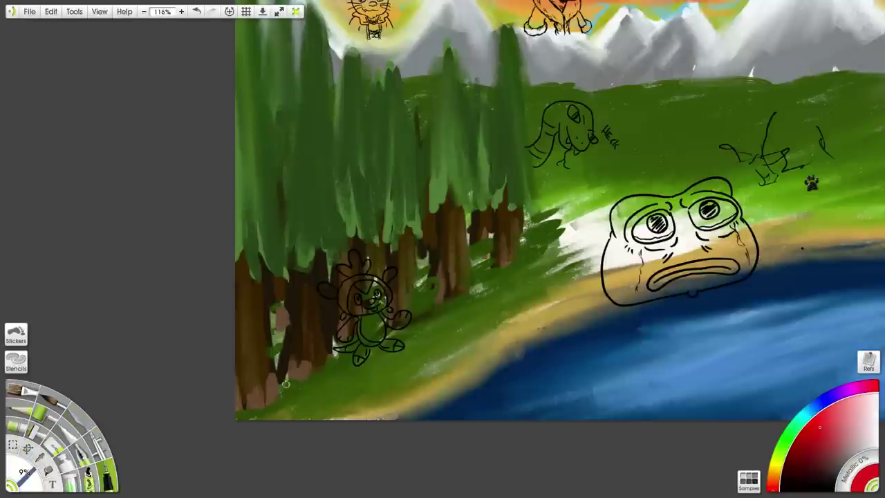
{"action": "mouse_move", "coordinate": [261, 412]}
{"action": "left_mouse_down"}
{"action": "mouse_move", "coordinate": [272, 362]}
{"action": "mouse_move", "coordinate": [294, 404]}
{"action": "mouse_move", "coordinate": [321, 384]}
{"action": "mouse_move", "coordinate": [339, 400]}
{"action": "mouse_move", "coordinate": [361, 408]}
{"action": "left_mouse_up"}
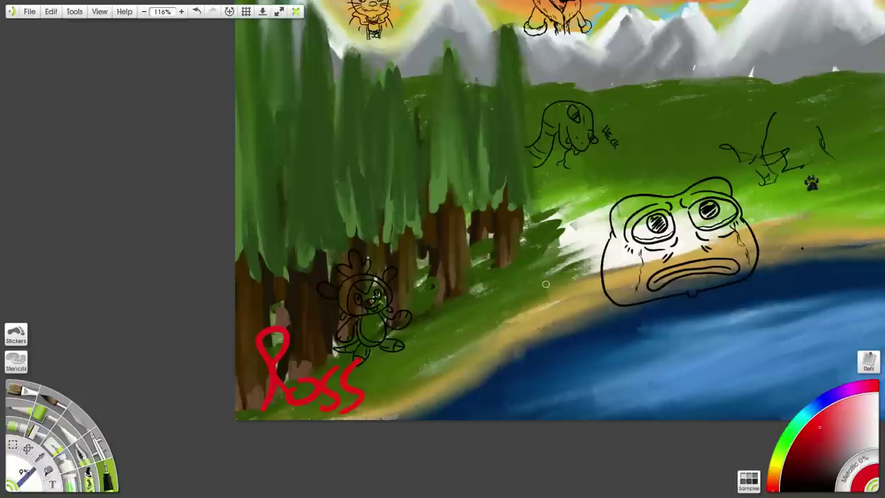
{"action": "scroll", "coordinate": [571, 284], "scroll_direction": "down", "scroll_amount": 2}
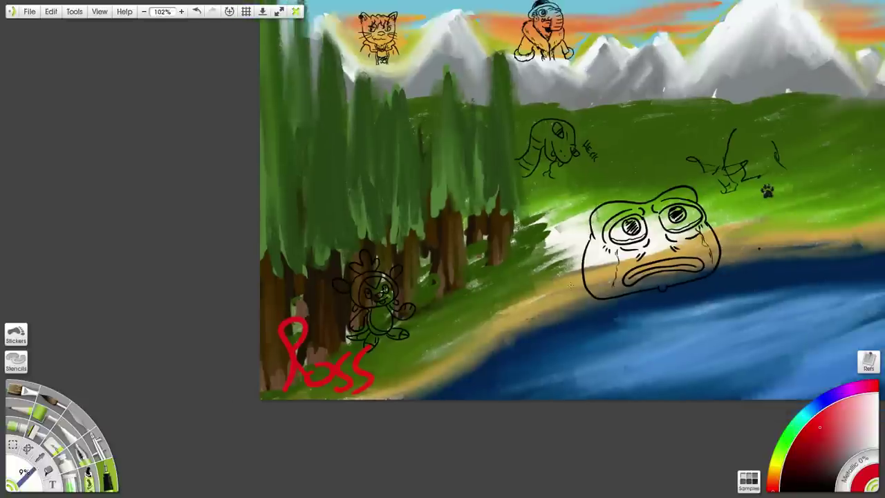
{"action": "scroll", "coordinate": [561, 210], "scroll_direction": "down", "scroll_amount": 6}
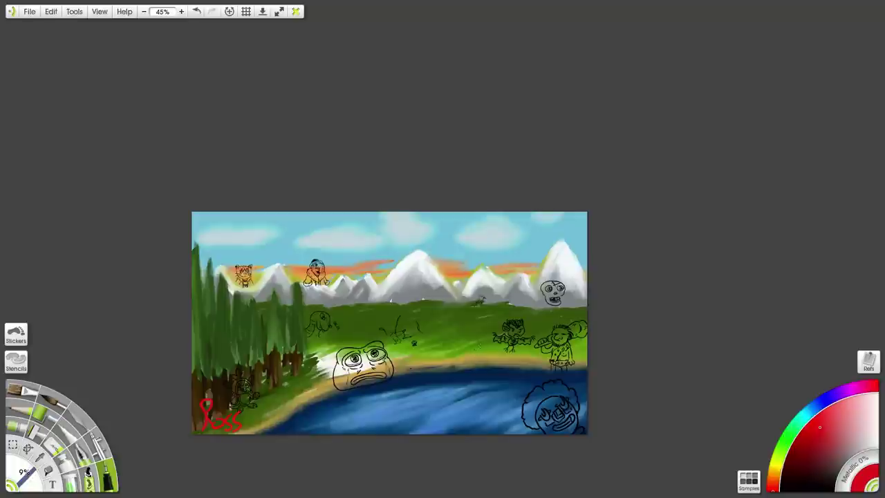
Draw a thin red diagonal line on the grass just above the black ink scribble near the paw print
{"action": "scroll", "coordinate": [511, 317], "scroll_direction": "up", "scroll_amount": 2}
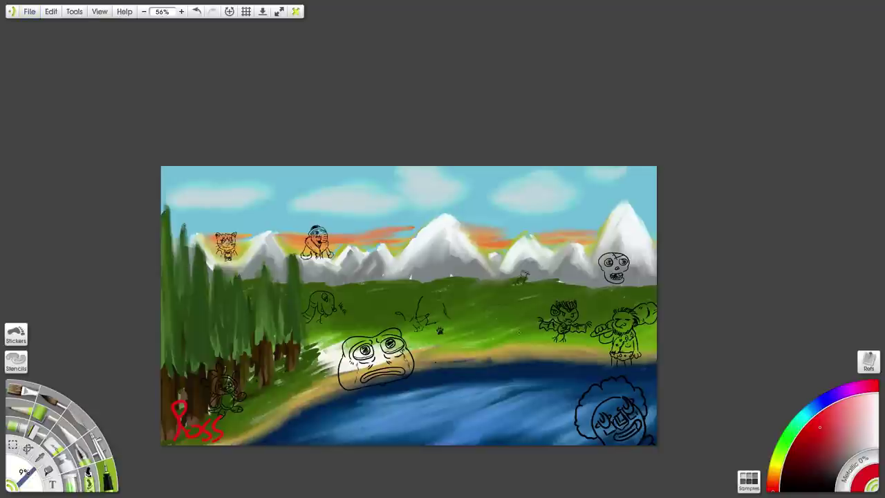
{"action": "scroll", "coordinate": [520, 332], "scroll_direction": "up", "scroll_amount": 3}
{"action": "scroll", "coordinate": [512, 335], "scroll_direction": "down", "scroll_amount": 4}
{"action": "scroll", "coordinate": [476, 351], "scroll_direction": "up", "scroll_amount": 6}
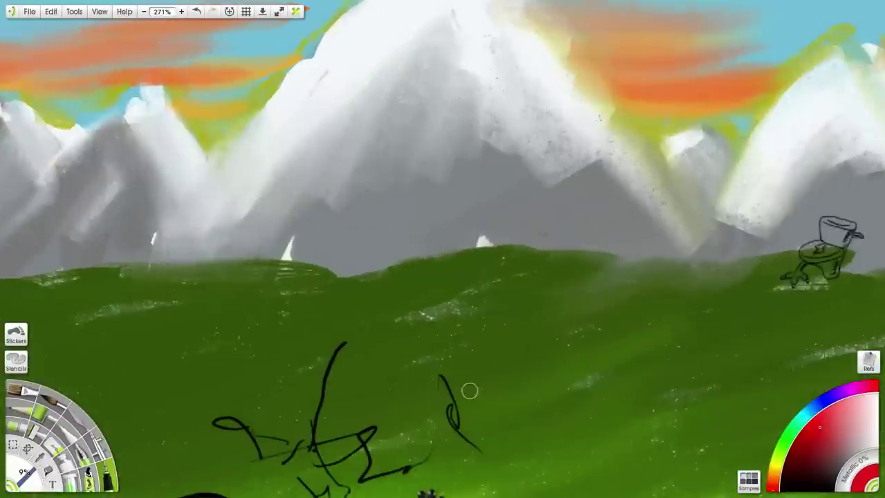
{"action": "left_click_drag", "start_coordinate": [496, 401], "coordinate": [512, 242]}
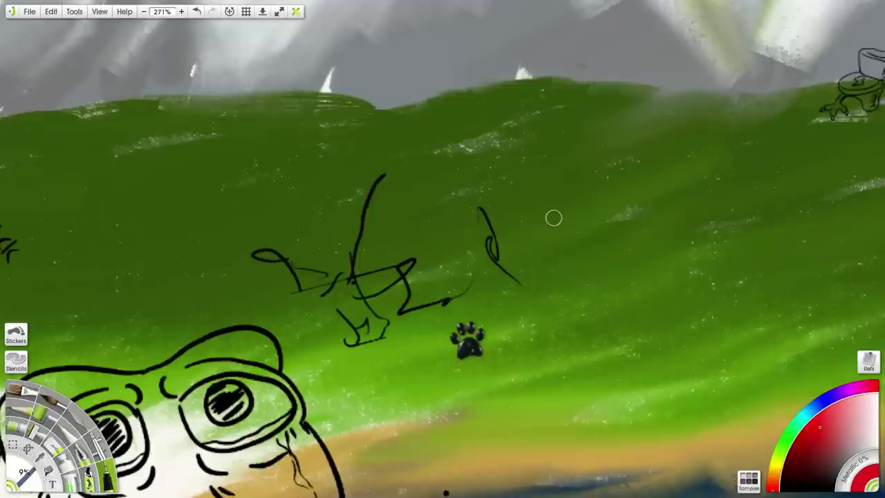
{"action": "left_click_drag", "start_coordinate": [541, 212], "coordinate": [381, 146]}
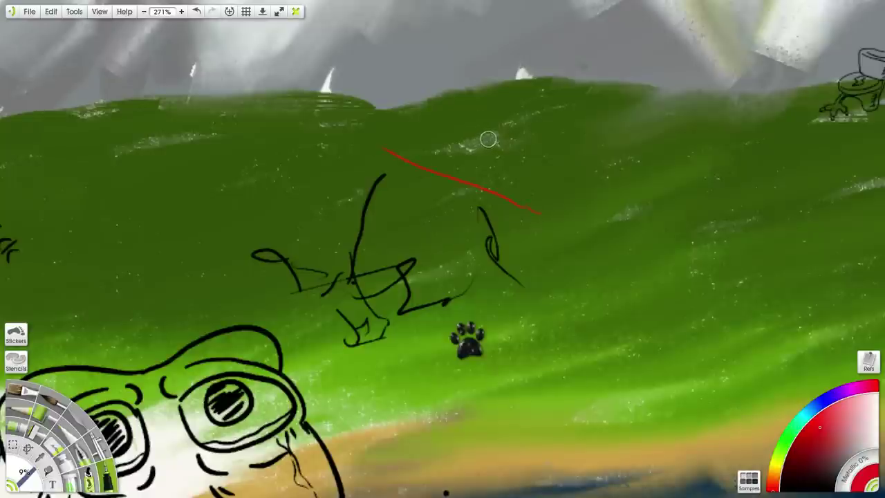
{"action": "scroll", "coordinate": [476, 152], "scroll_direction": "down", "scroll_amount": 7}
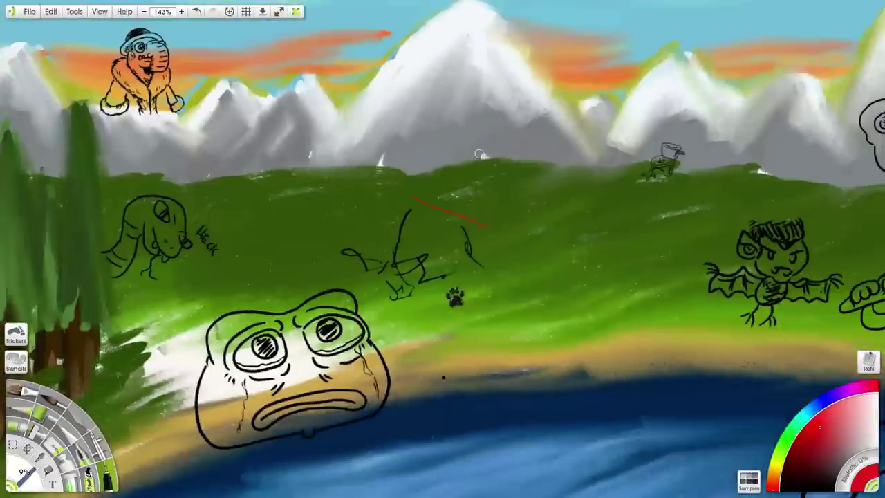
{"action": "key", "text": "ctrl+plus"}
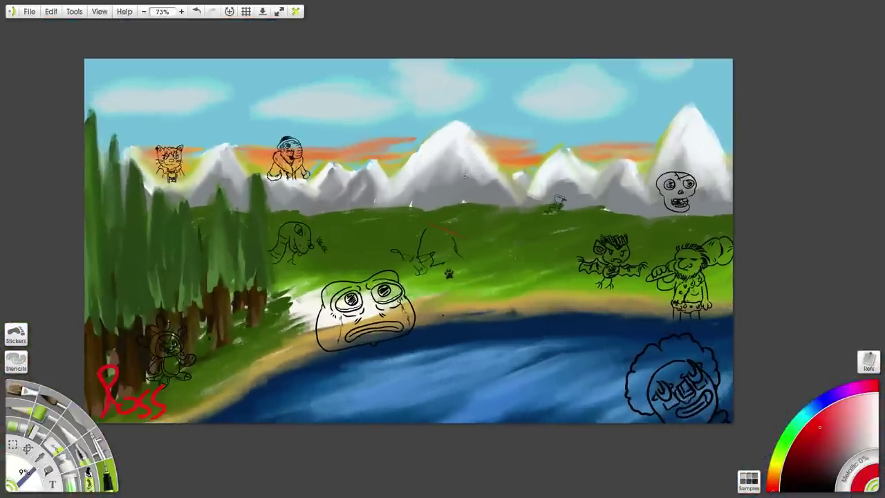
{"action": "scroll", "coordinate": [465, 175], "scroll_direction": "down", "scroll_amount": 5}
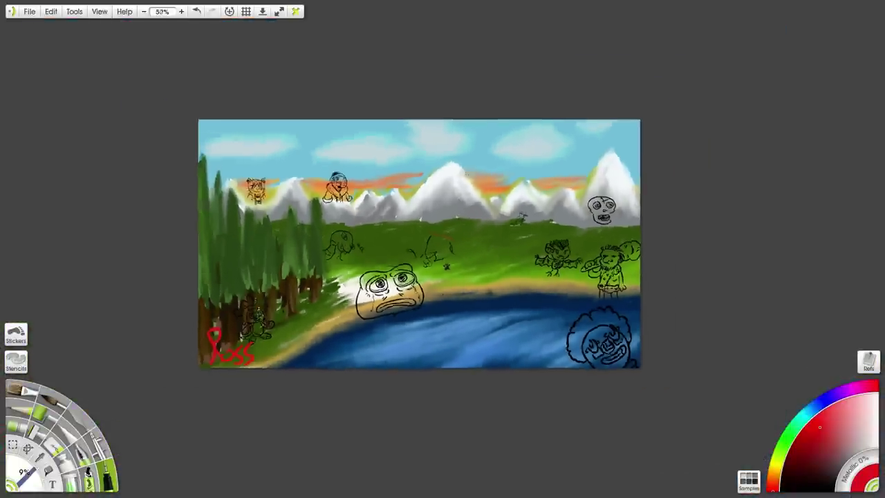
{"action": "scroll", "coordinate": [477, 201], "scroll_direction": "up", "scroll_amount": 5}
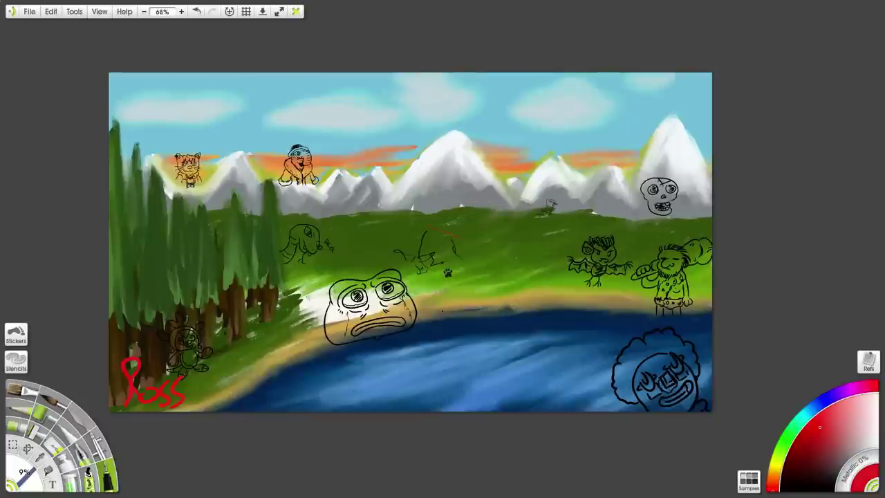